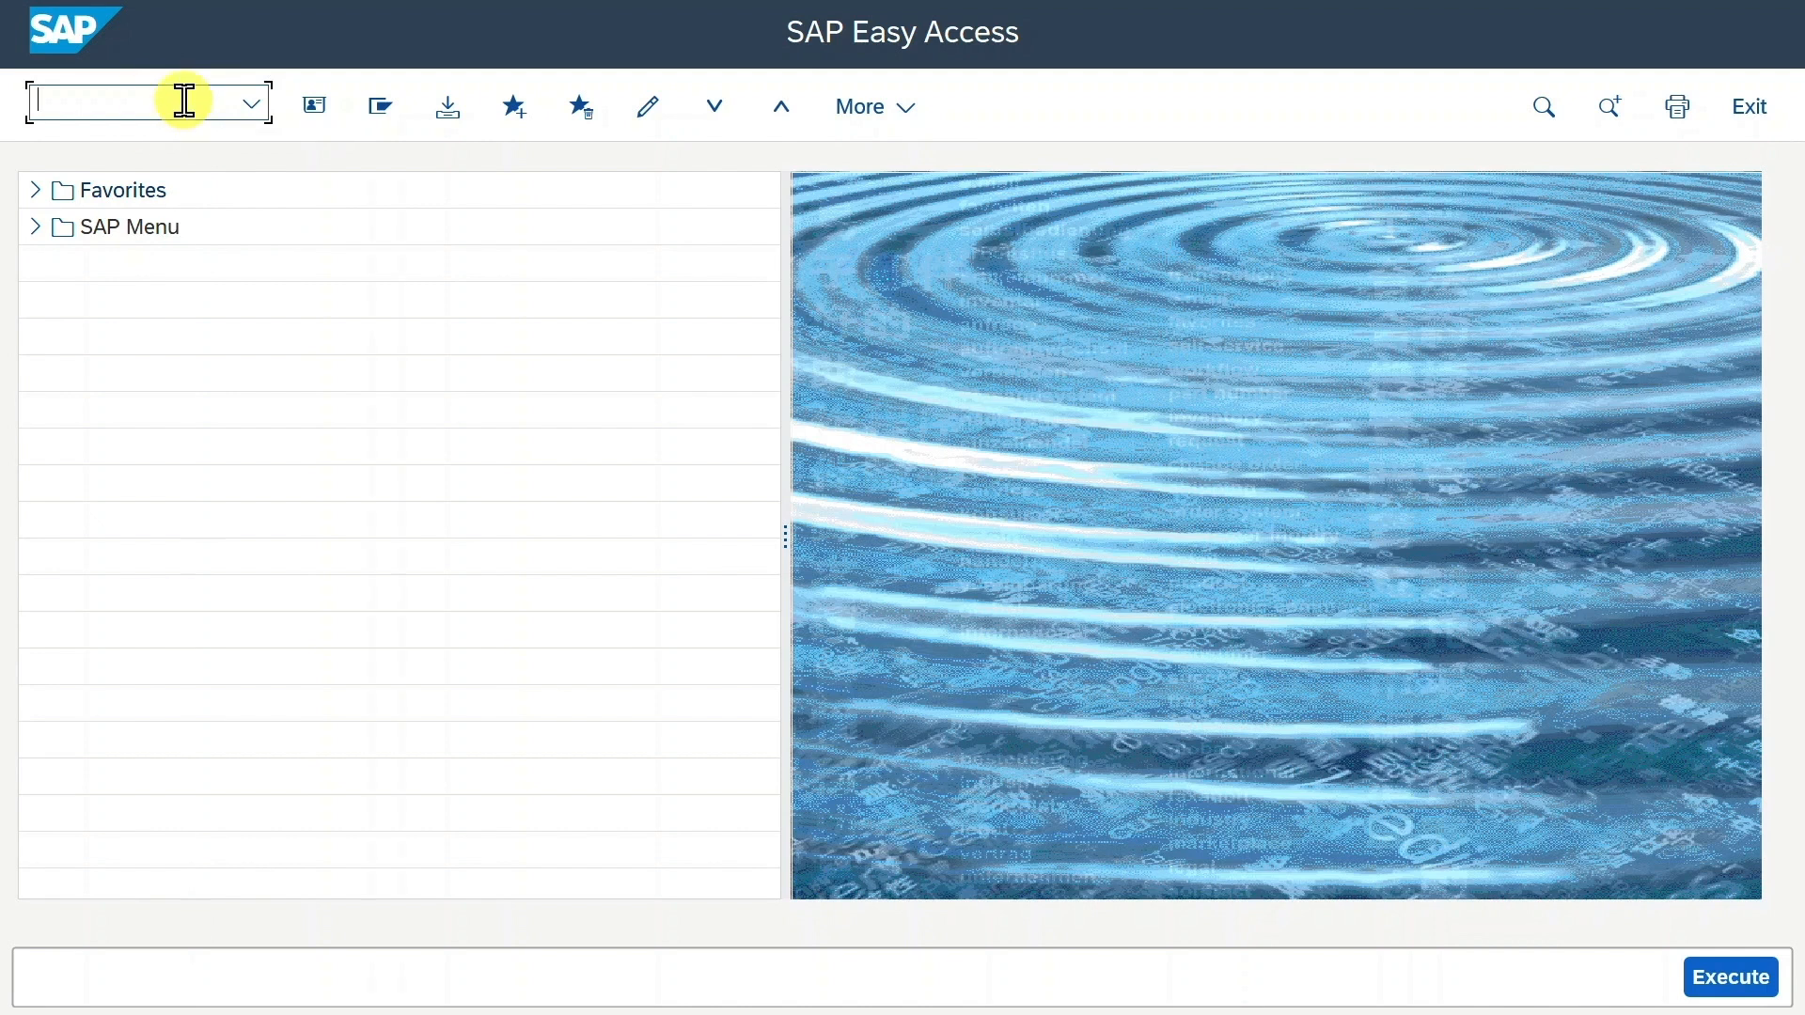
Run transaction SPRO to reach customizing and display the SAP Reference IMG
text(spro)
key(Return)
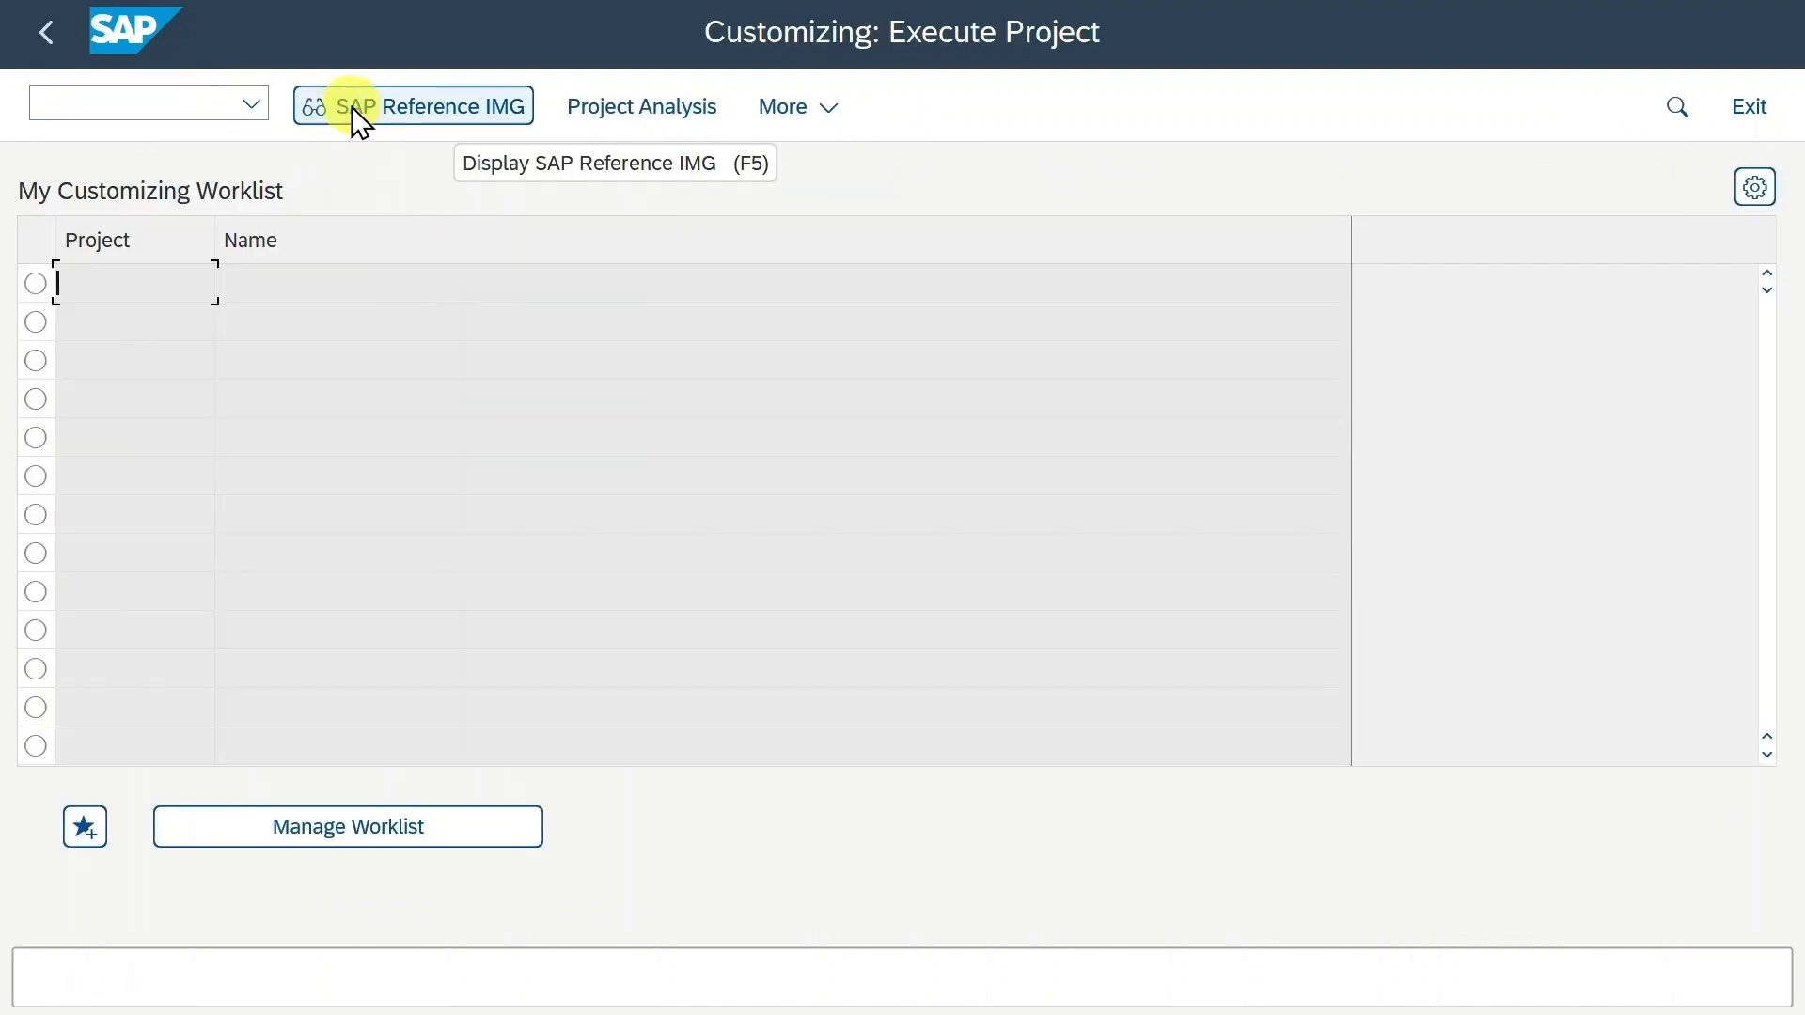
click(352, 105)
Expand the IMG path Financial Accounting > Accounts Receivable and Accounts Payable > Business Transactions > Dunning > Basic Settings for Dunning
click(100, 416)
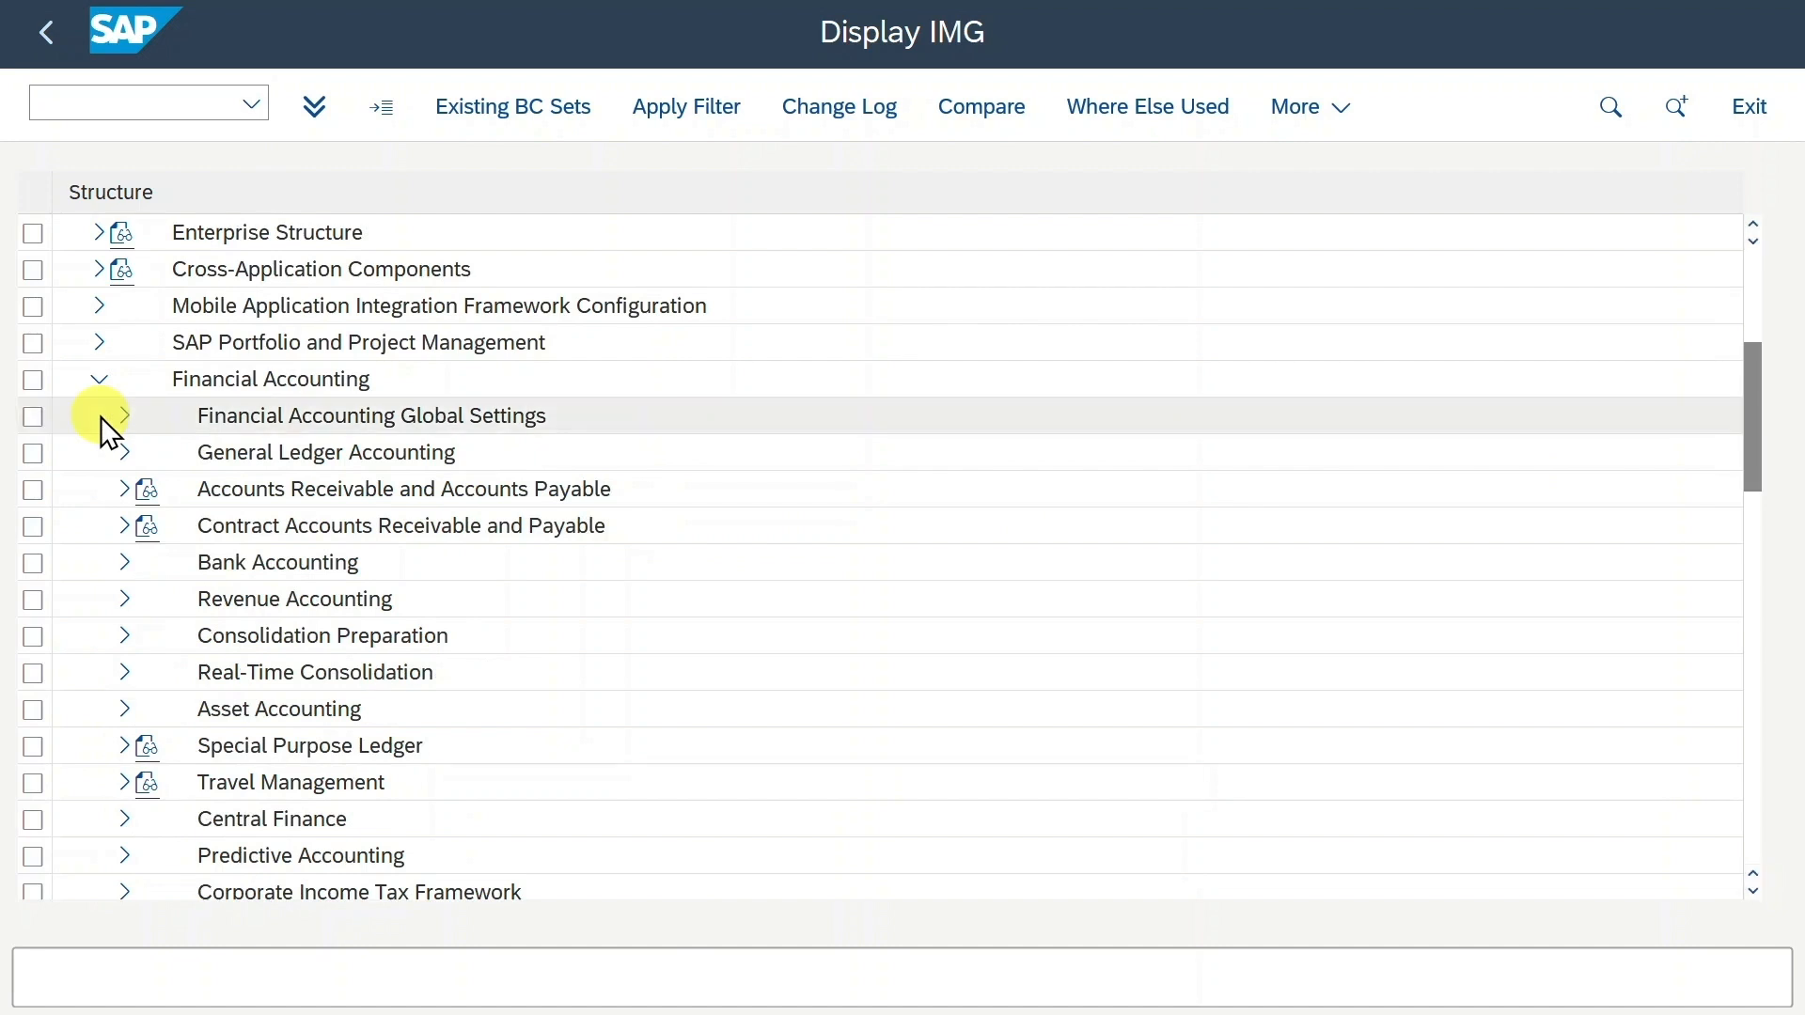
click(122, 489)
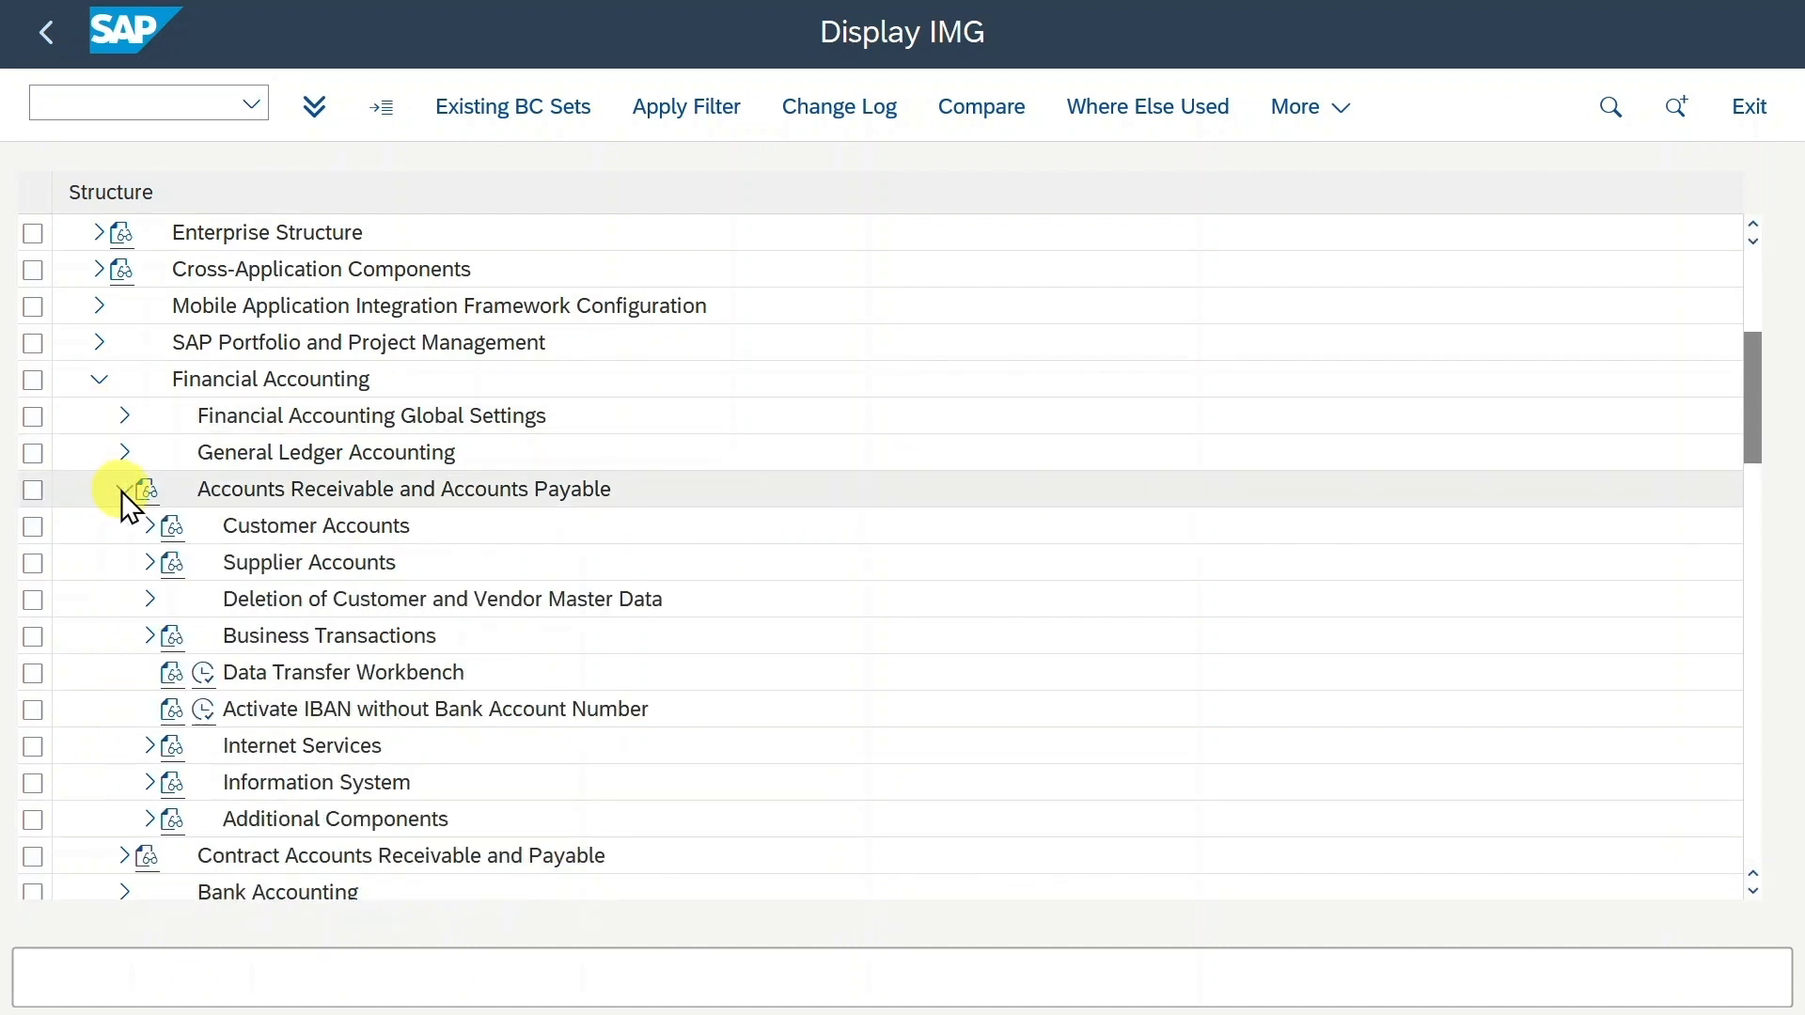
click(149, 636)
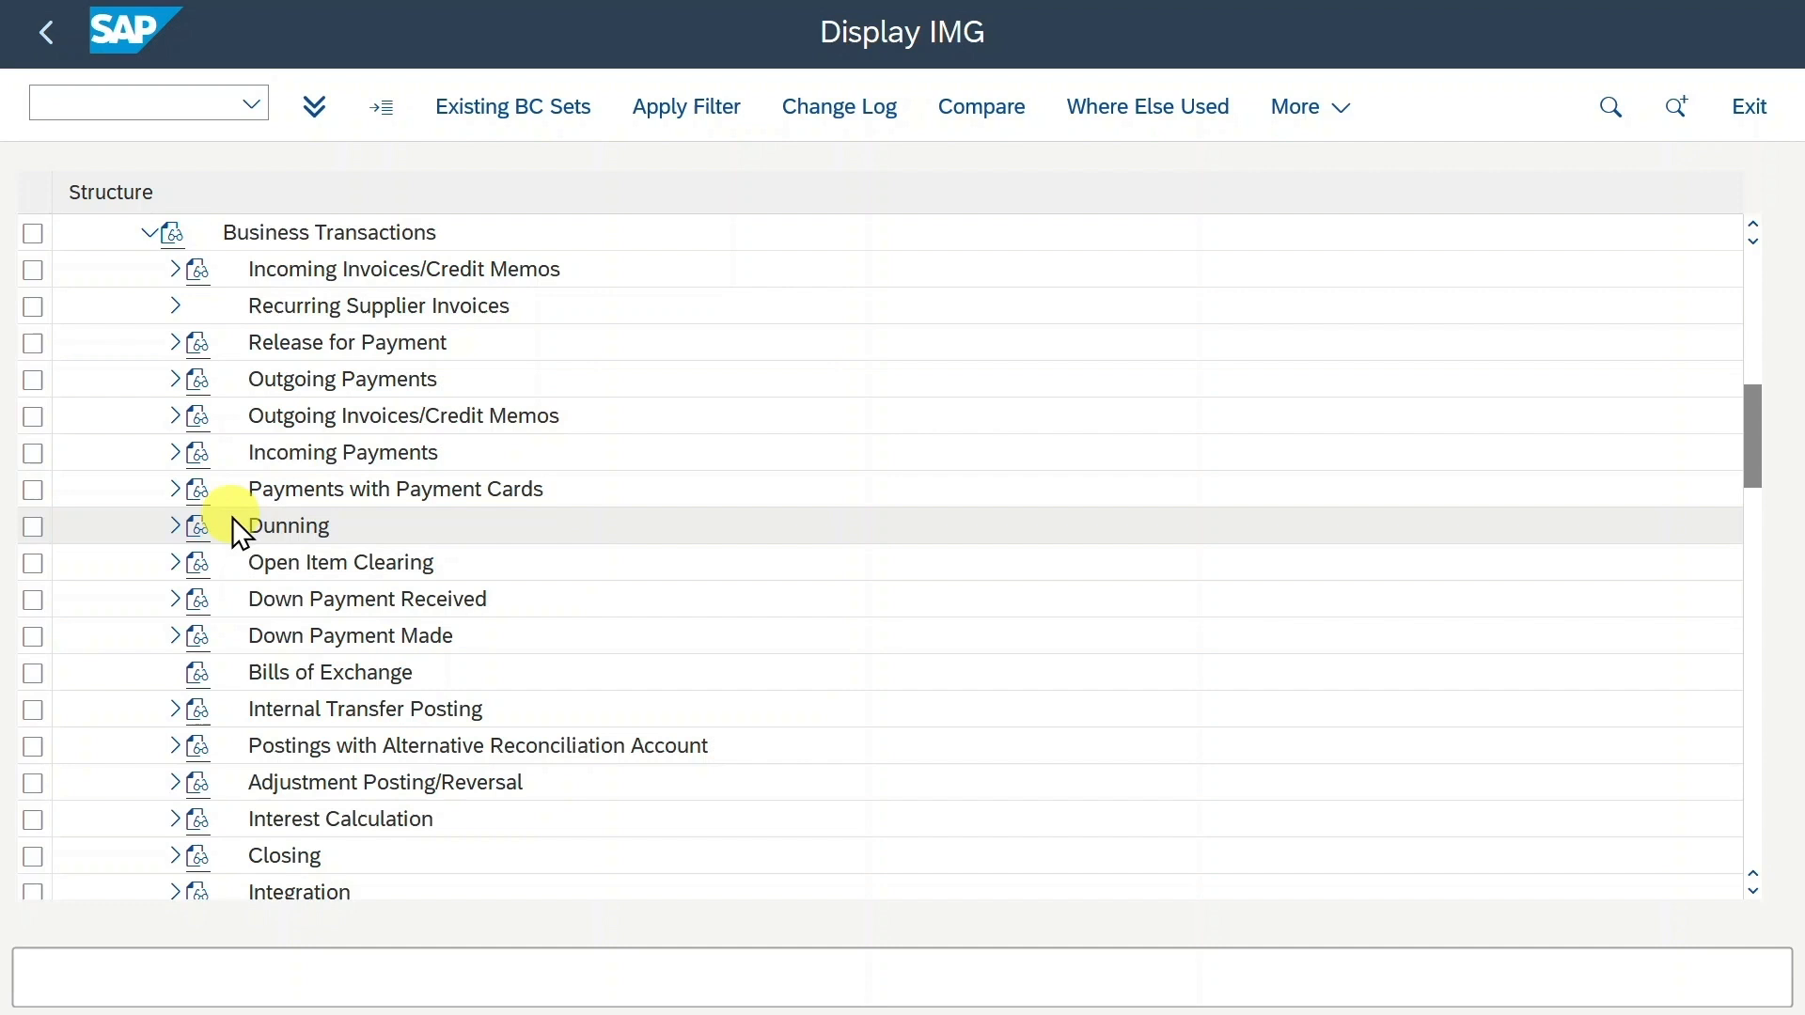
double_click(267, 527)
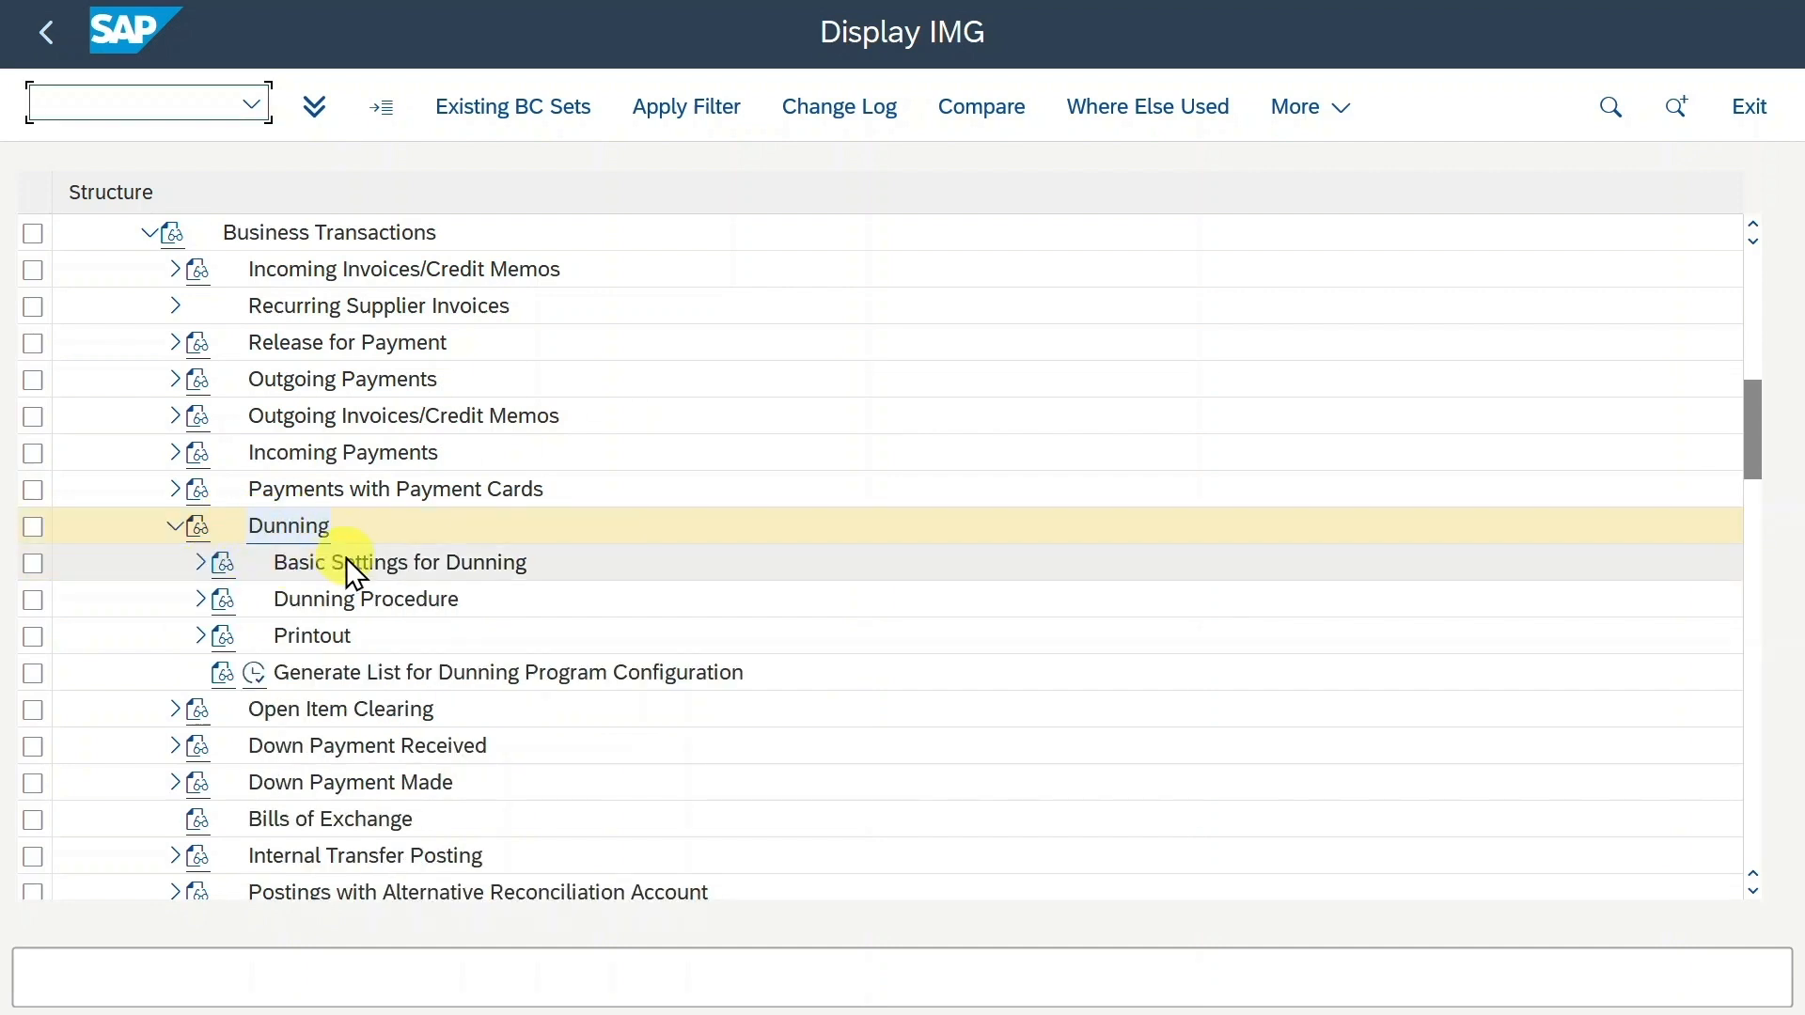
click(201, 564)
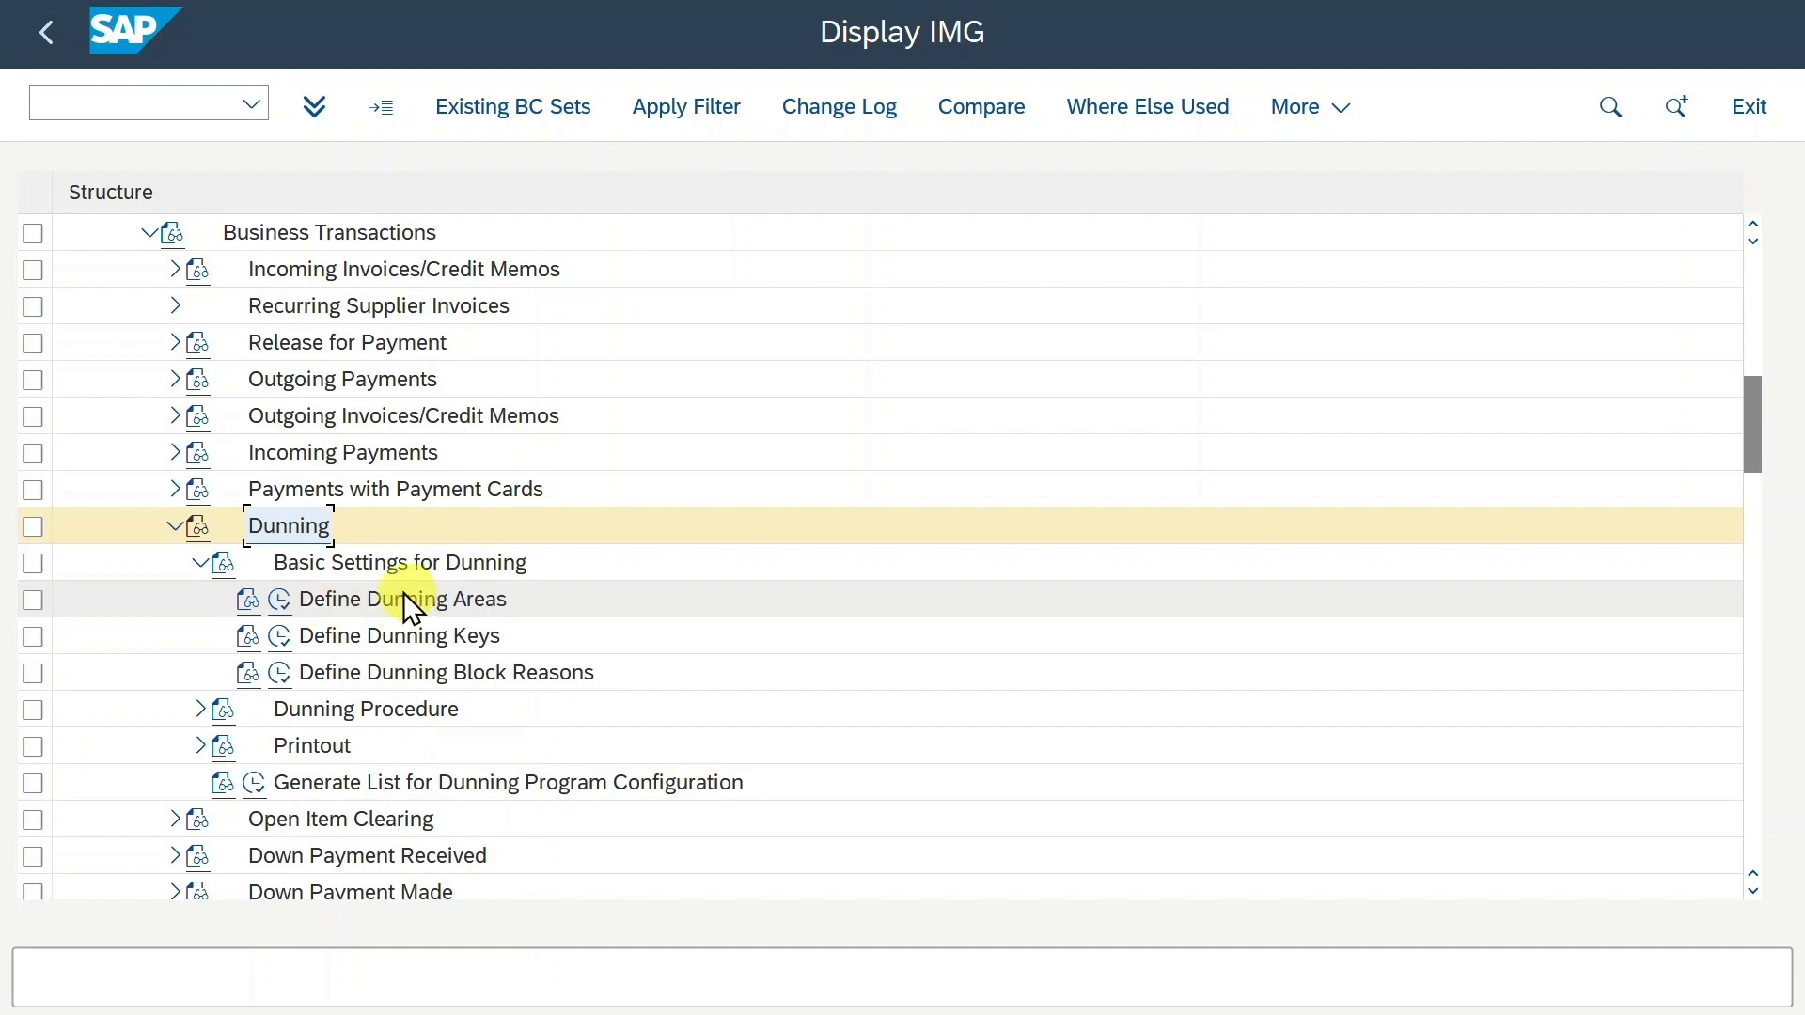
Execute Define Dunning Areas, examine the areas listed for company code 1010, and return to the IMG structure
click(279, 600)
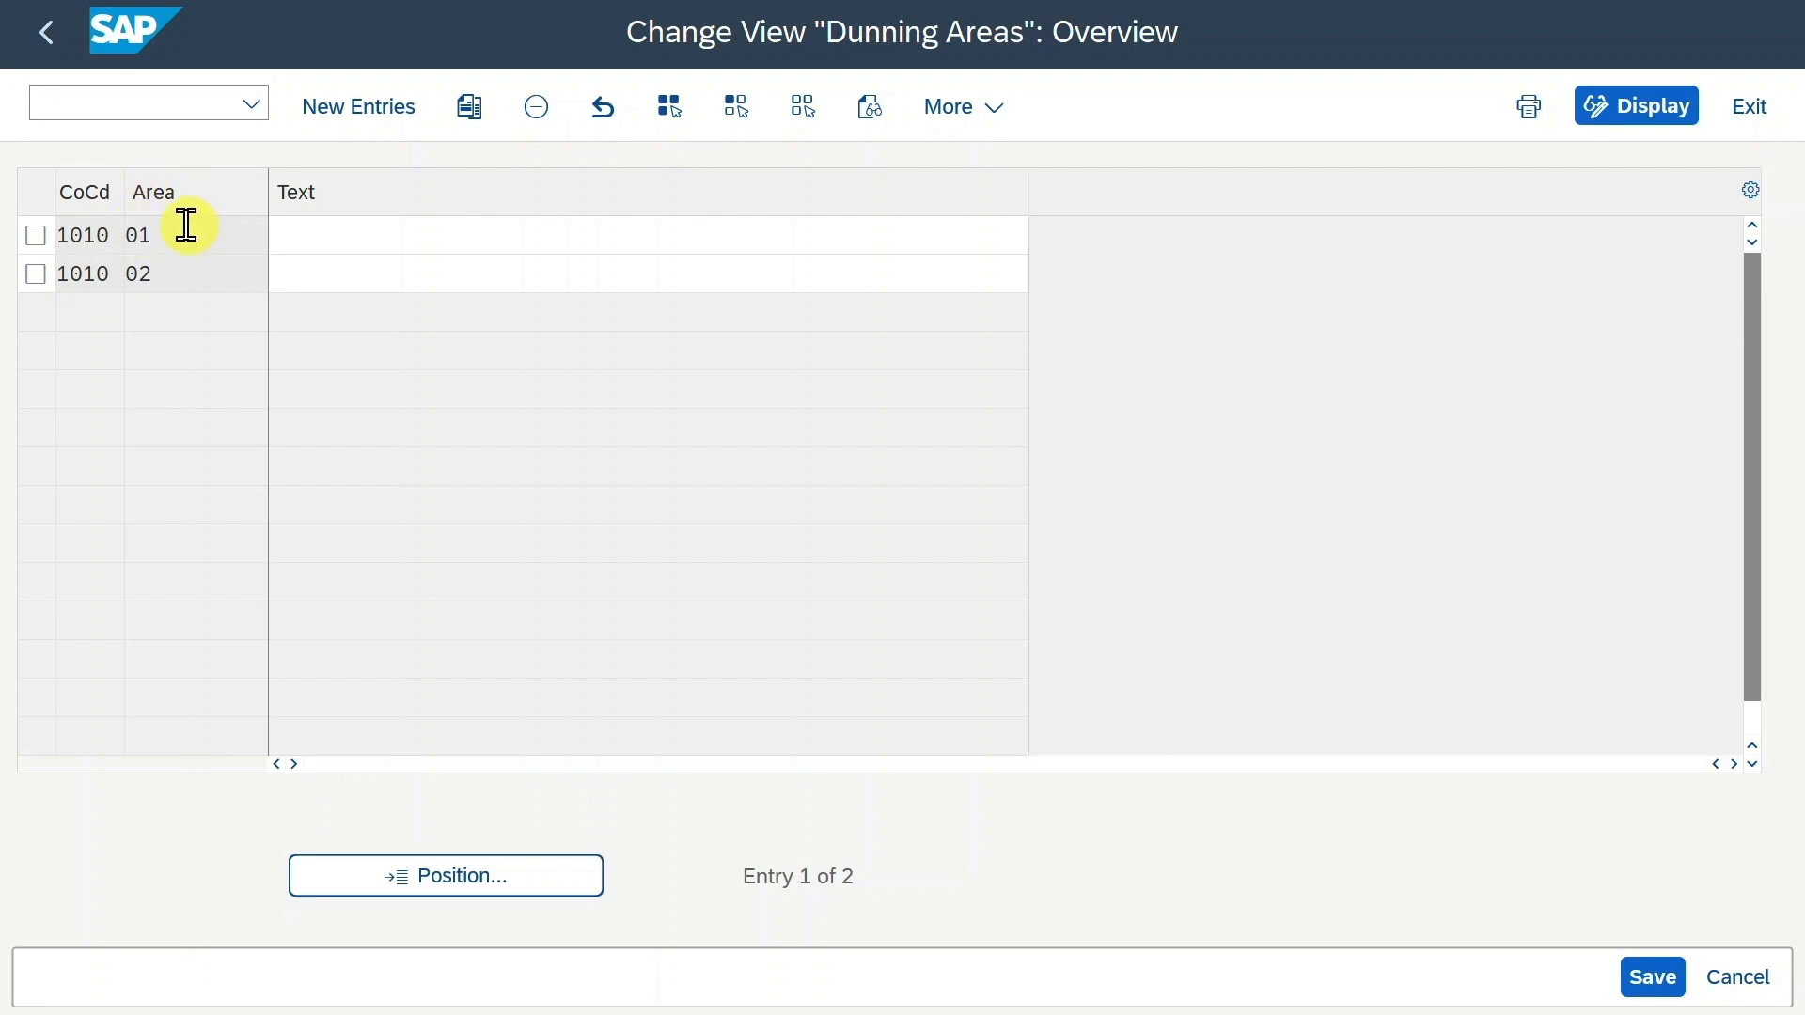
drag(161, 234, 113, 273)
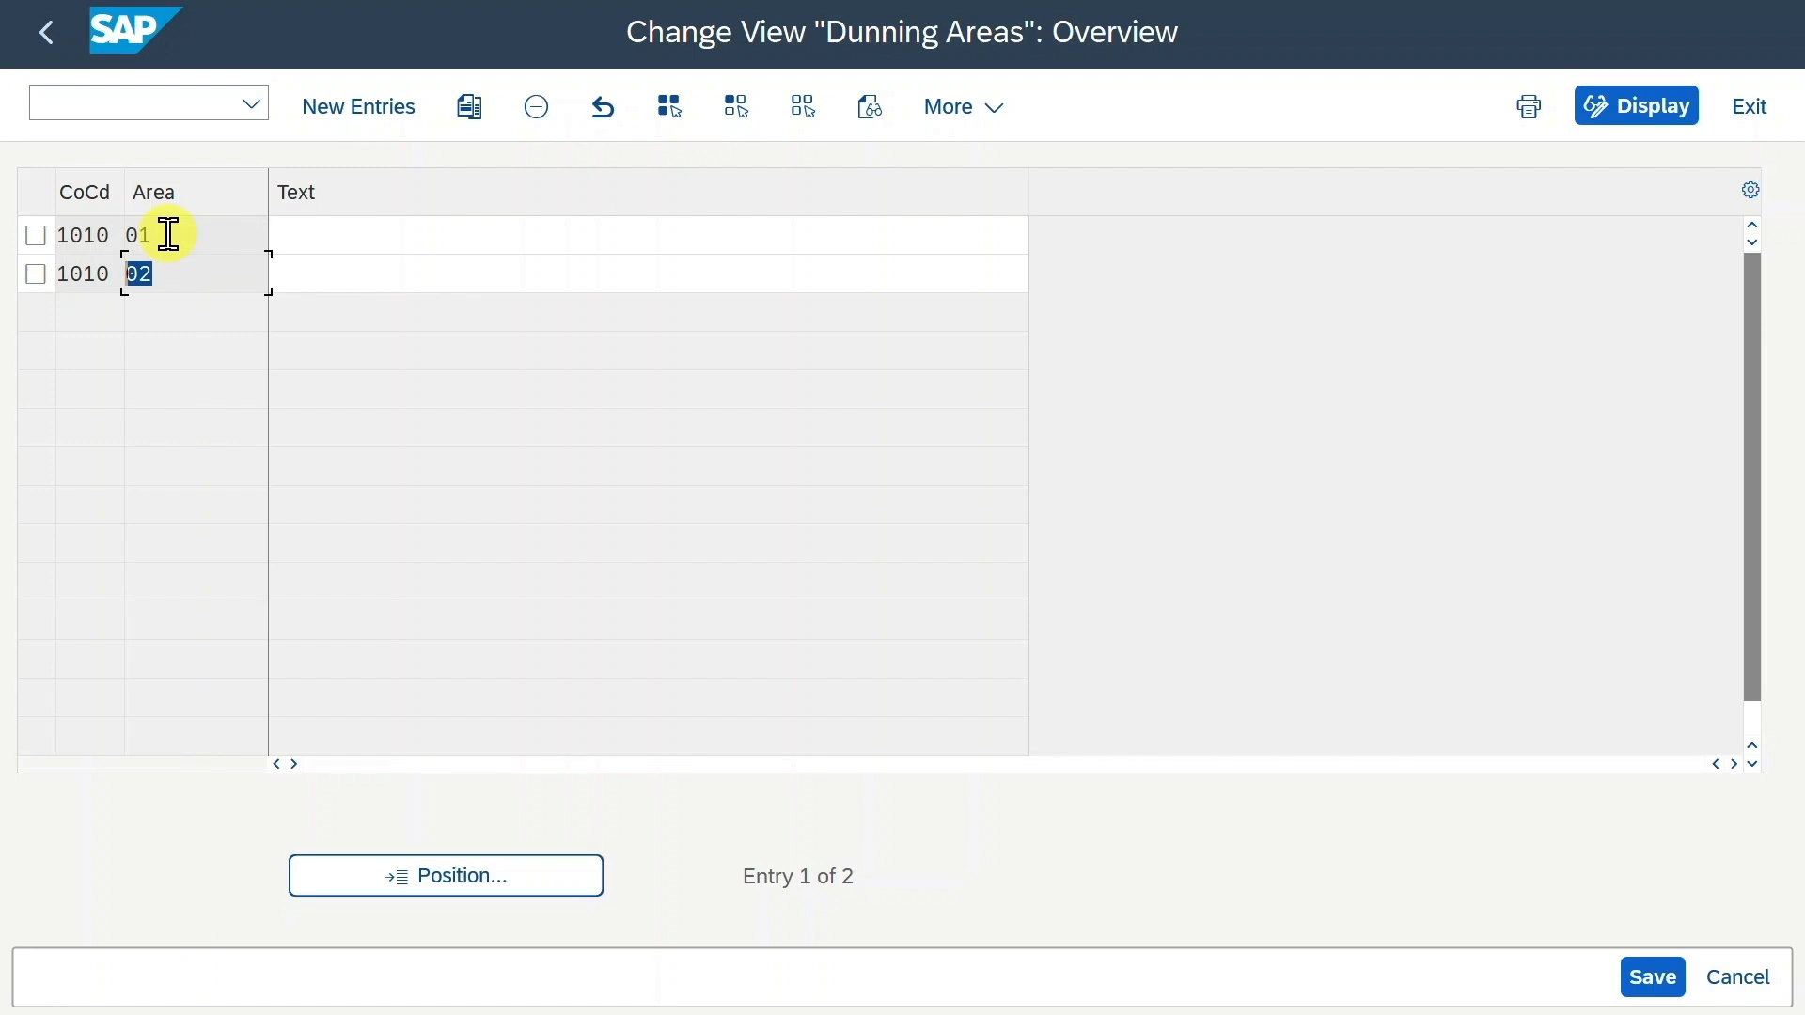
drag(112, 234, 42, 234)
drag(172, 247, 60, 235)
click(105, 237)
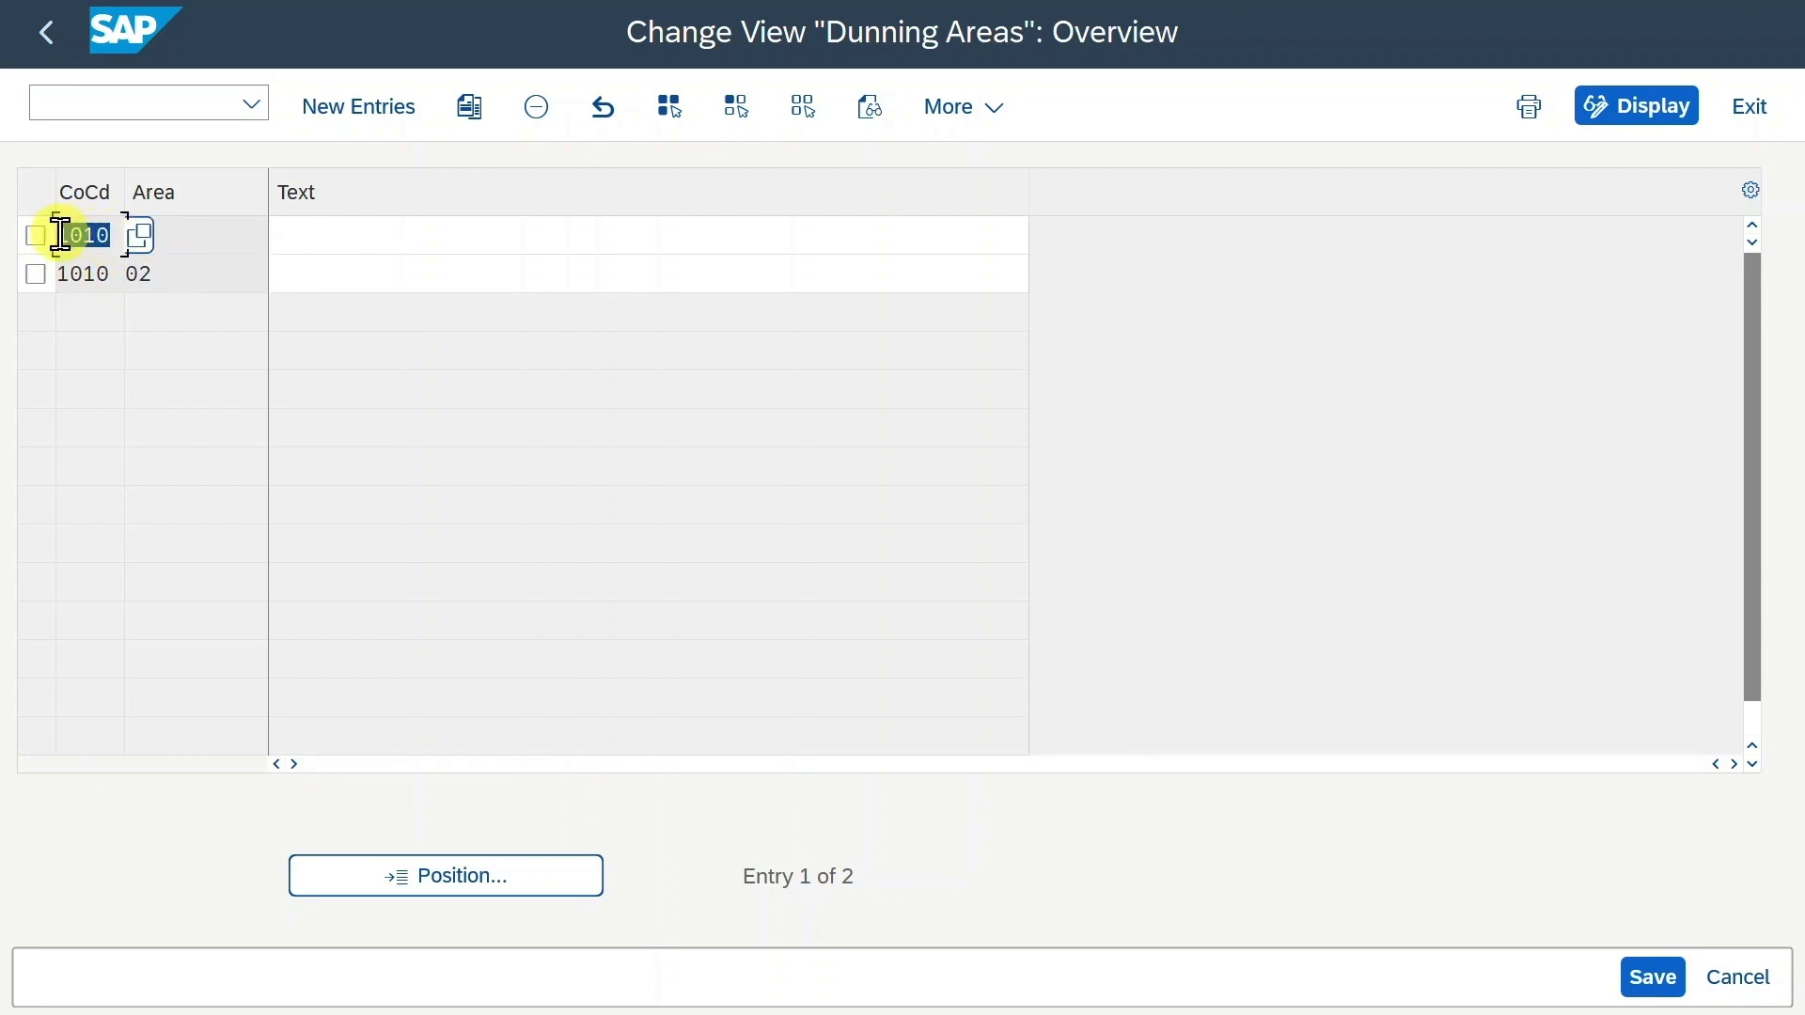
click(218, 226)
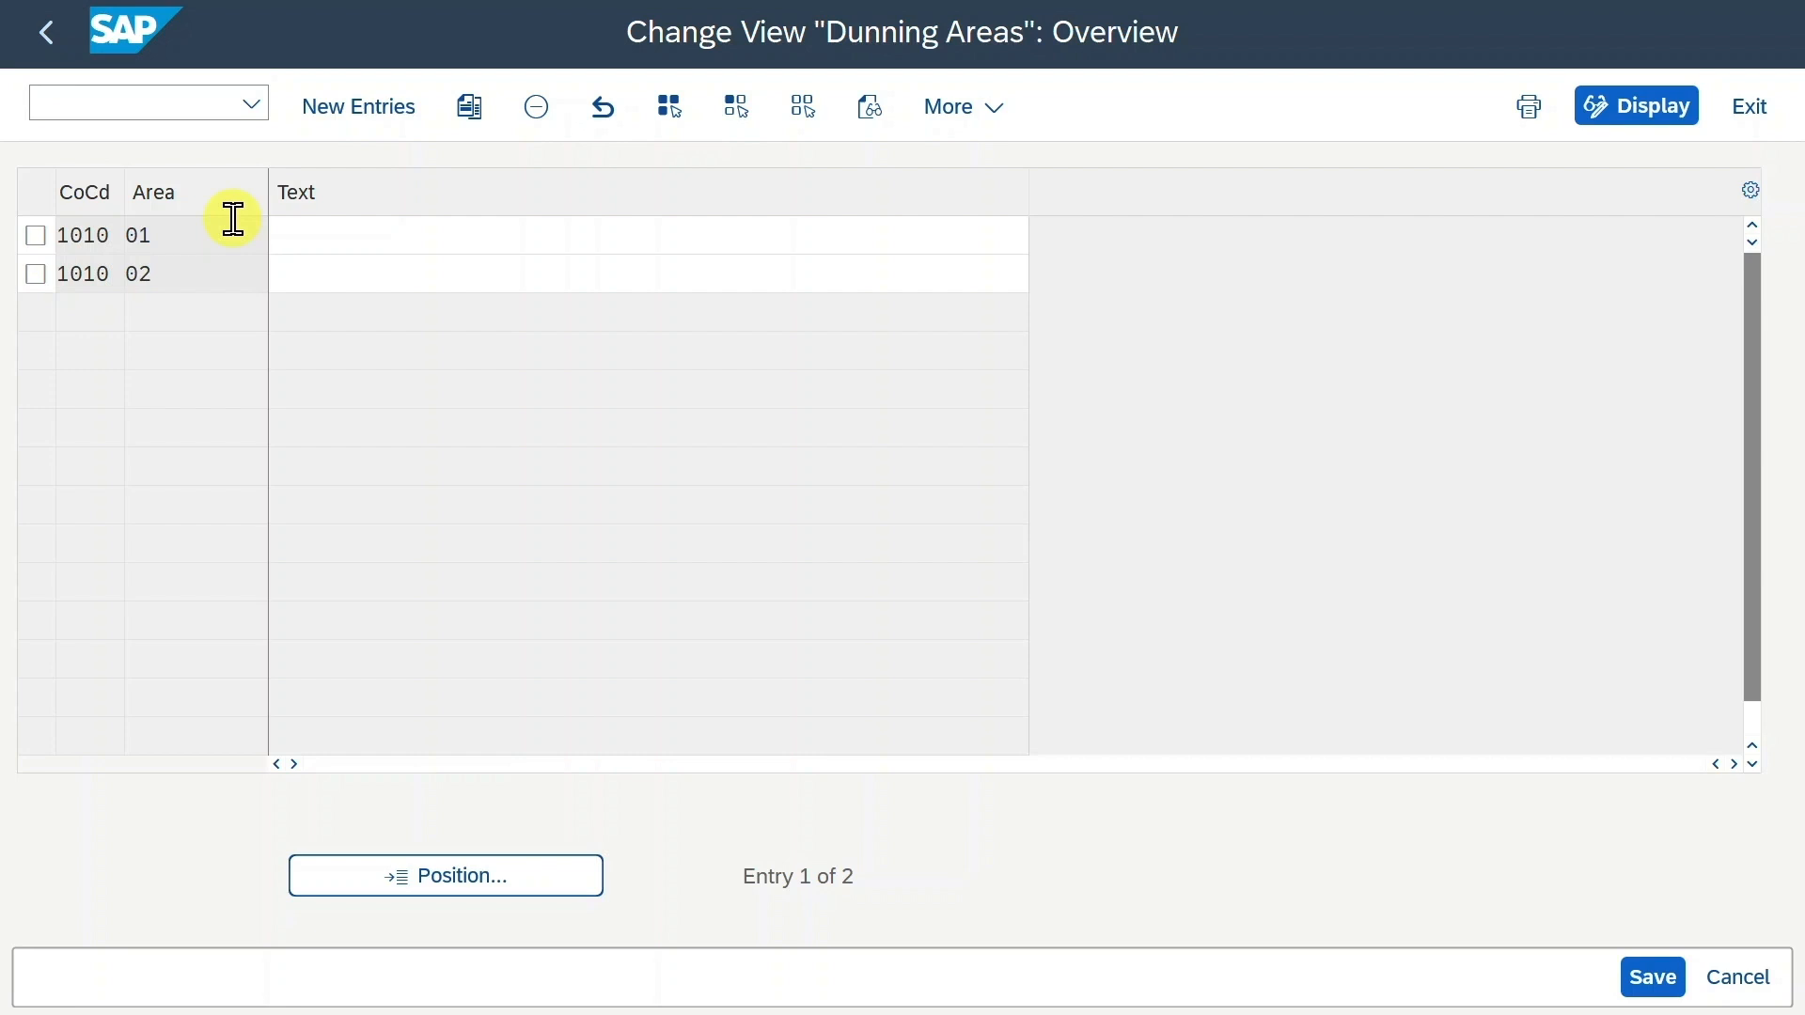
click(53, 39)
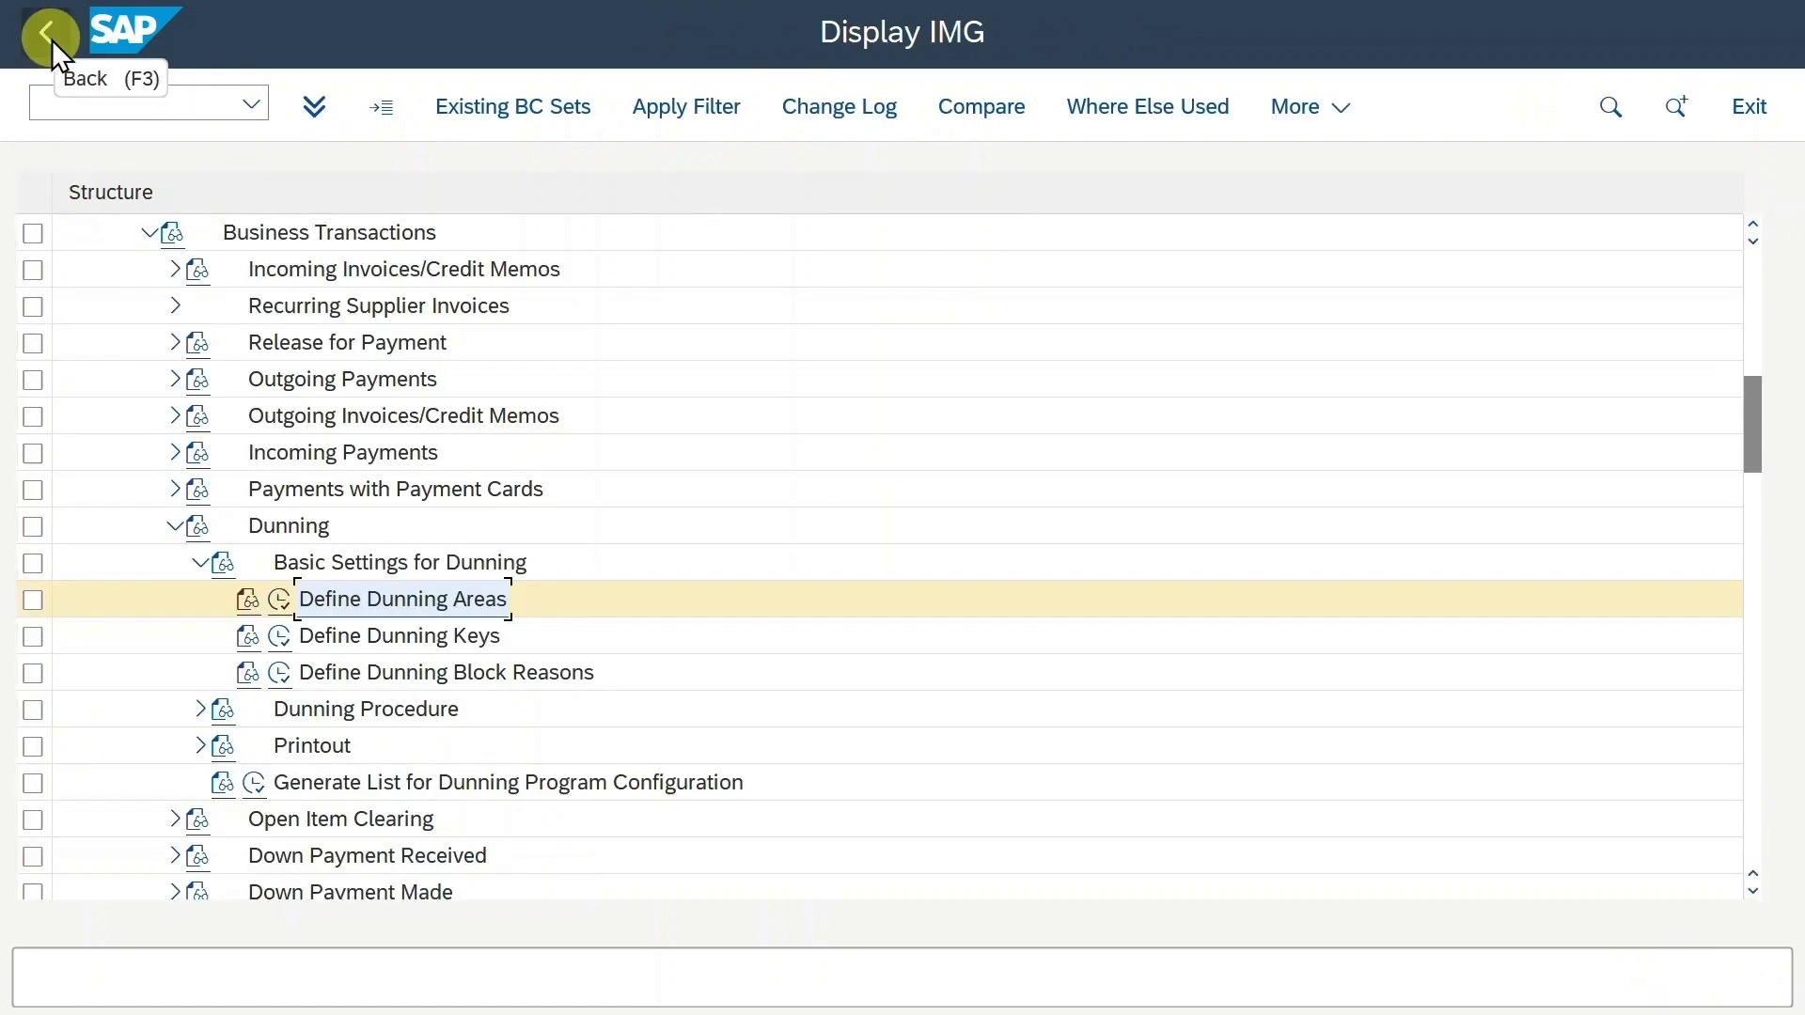
Execute Define Dunning Keys and examine each key's maximum dunning level and separate-print setting
click(273, 637)
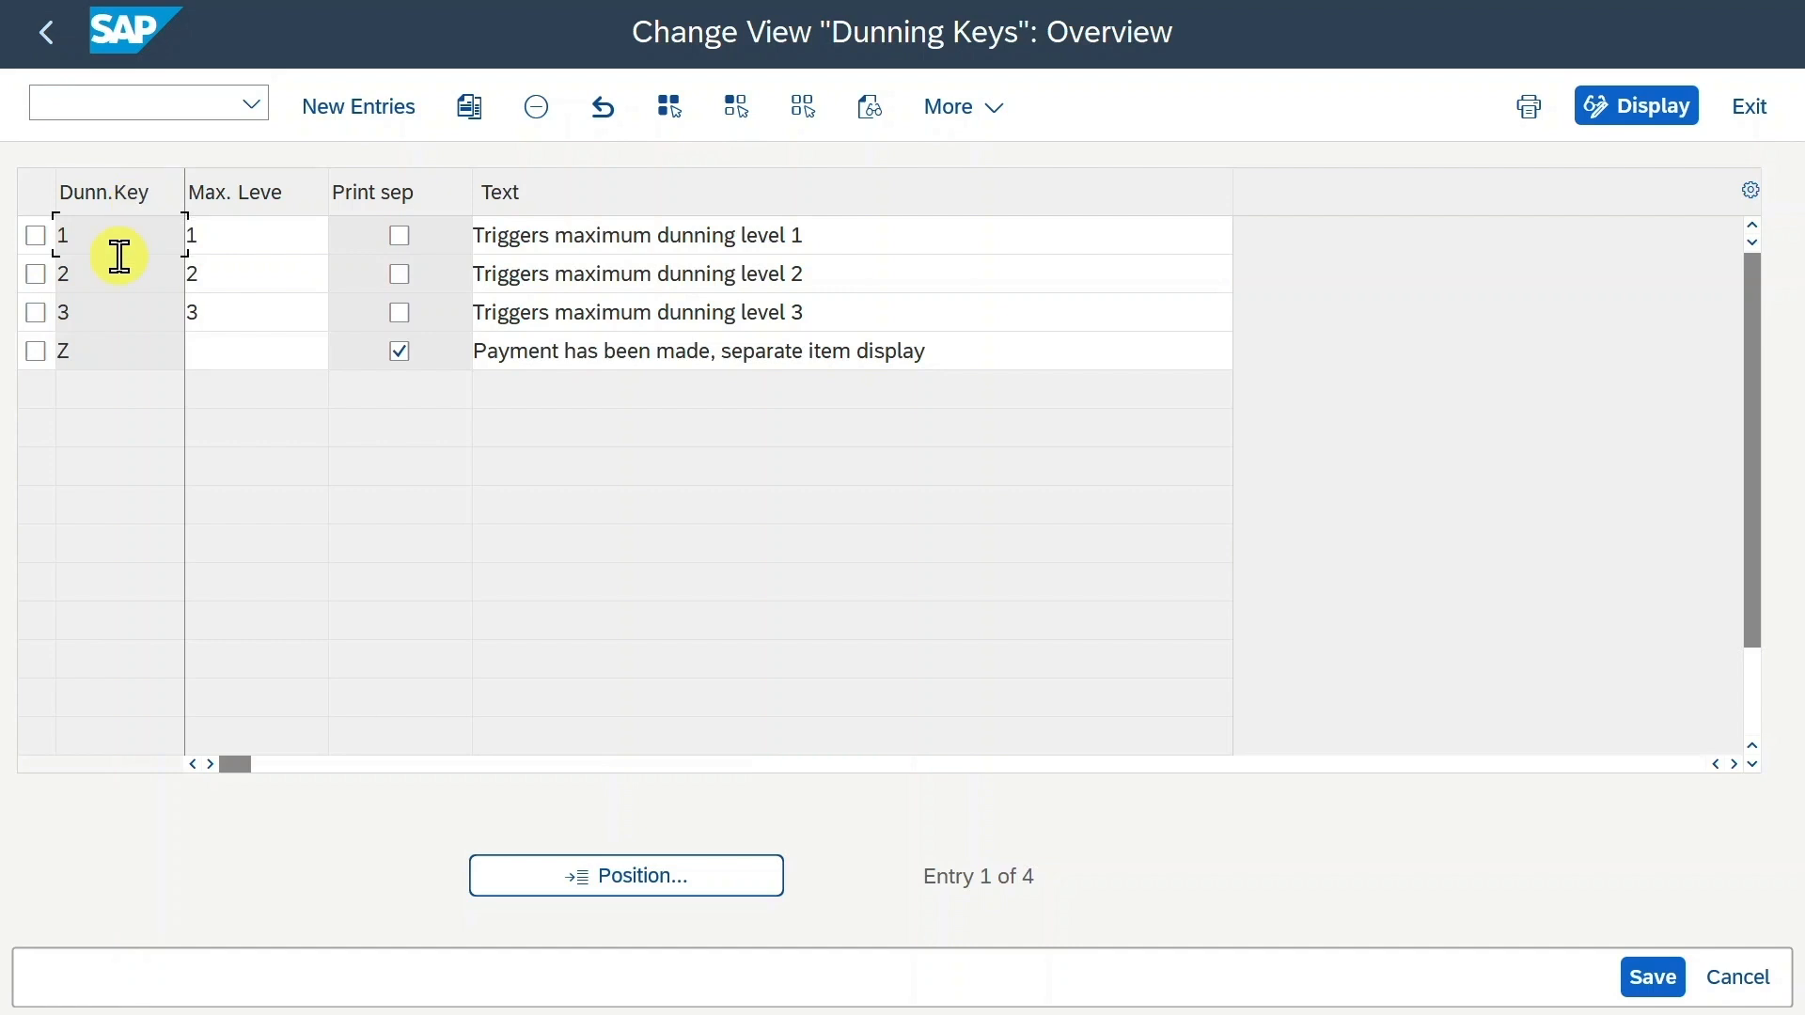
click(229, 234)
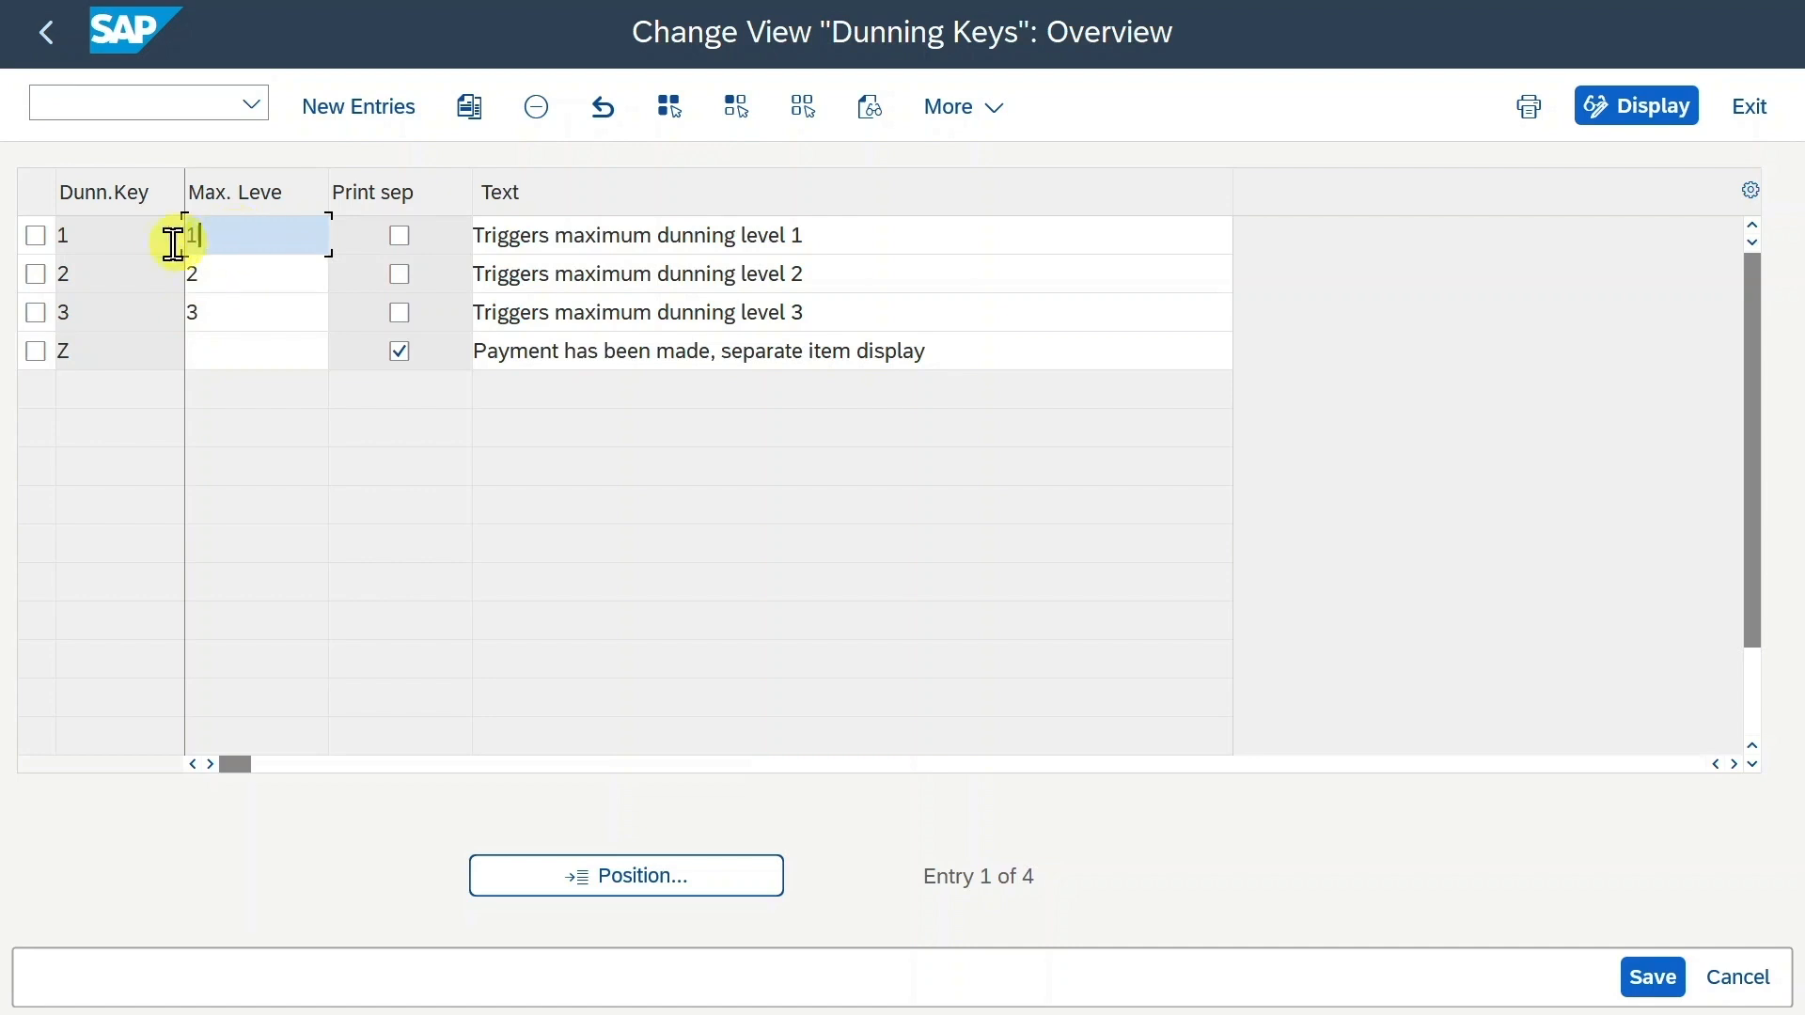
click(61, 237)
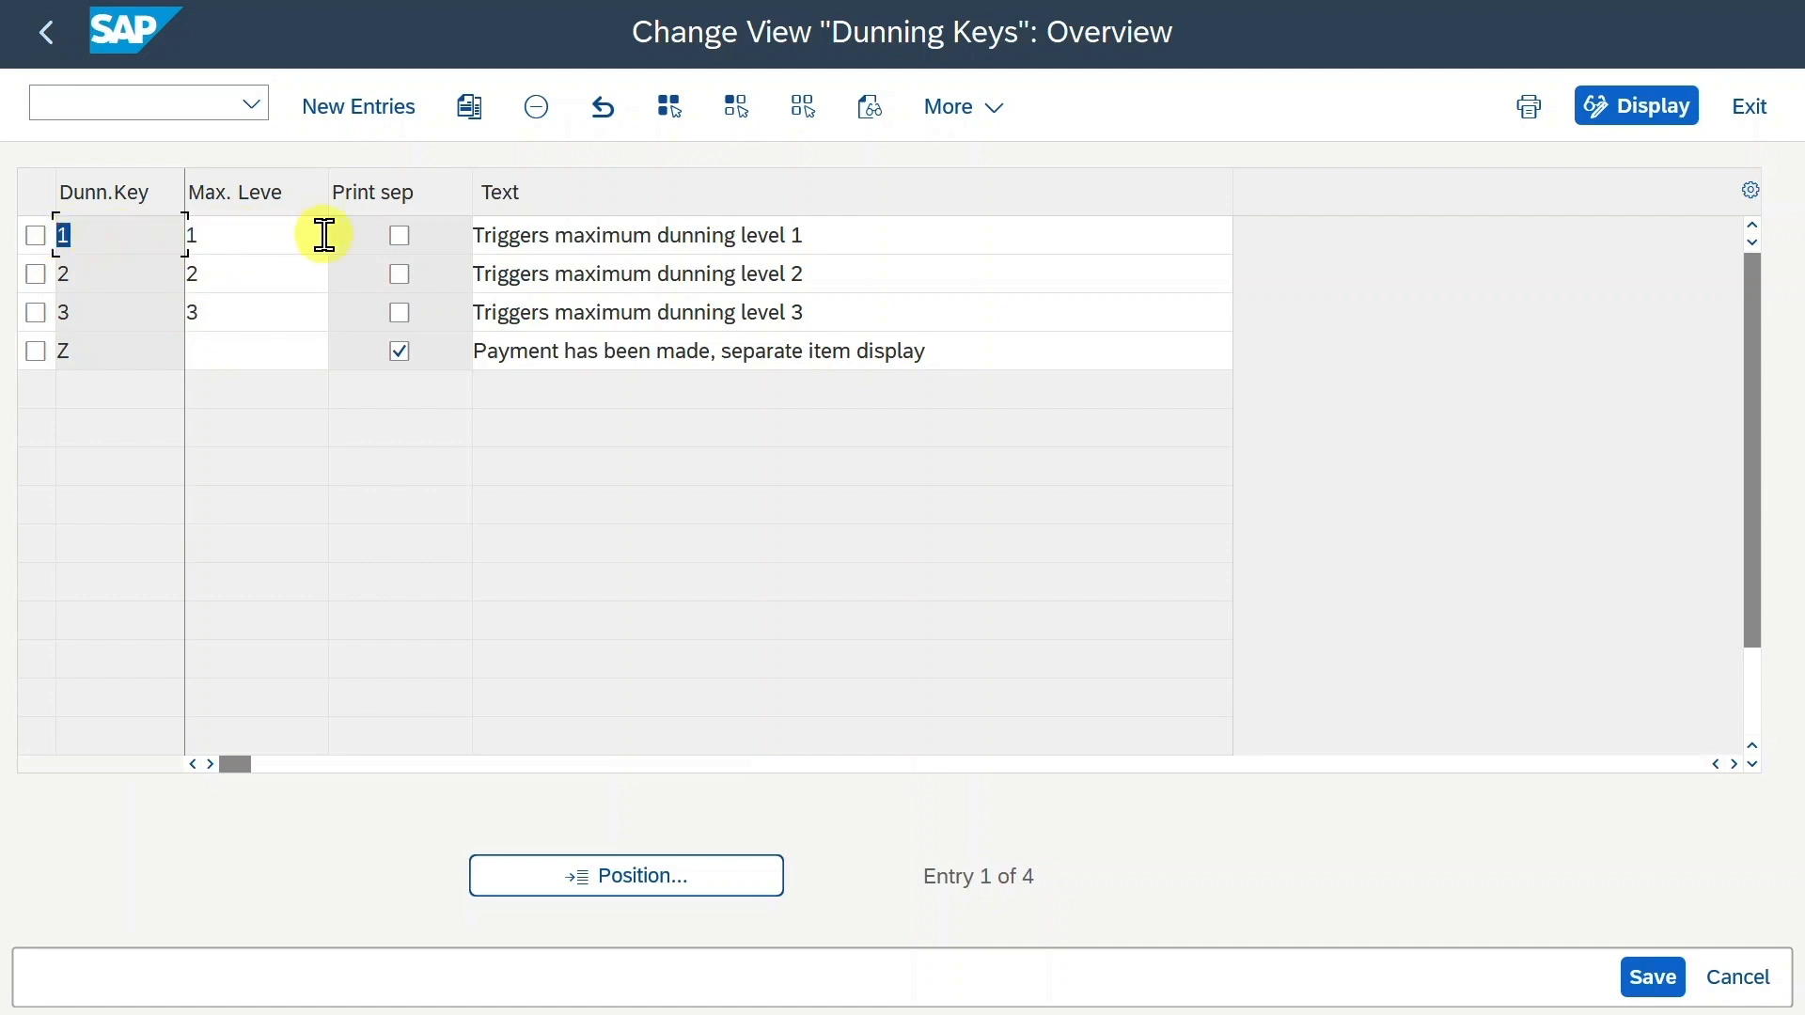
click(252, 239)
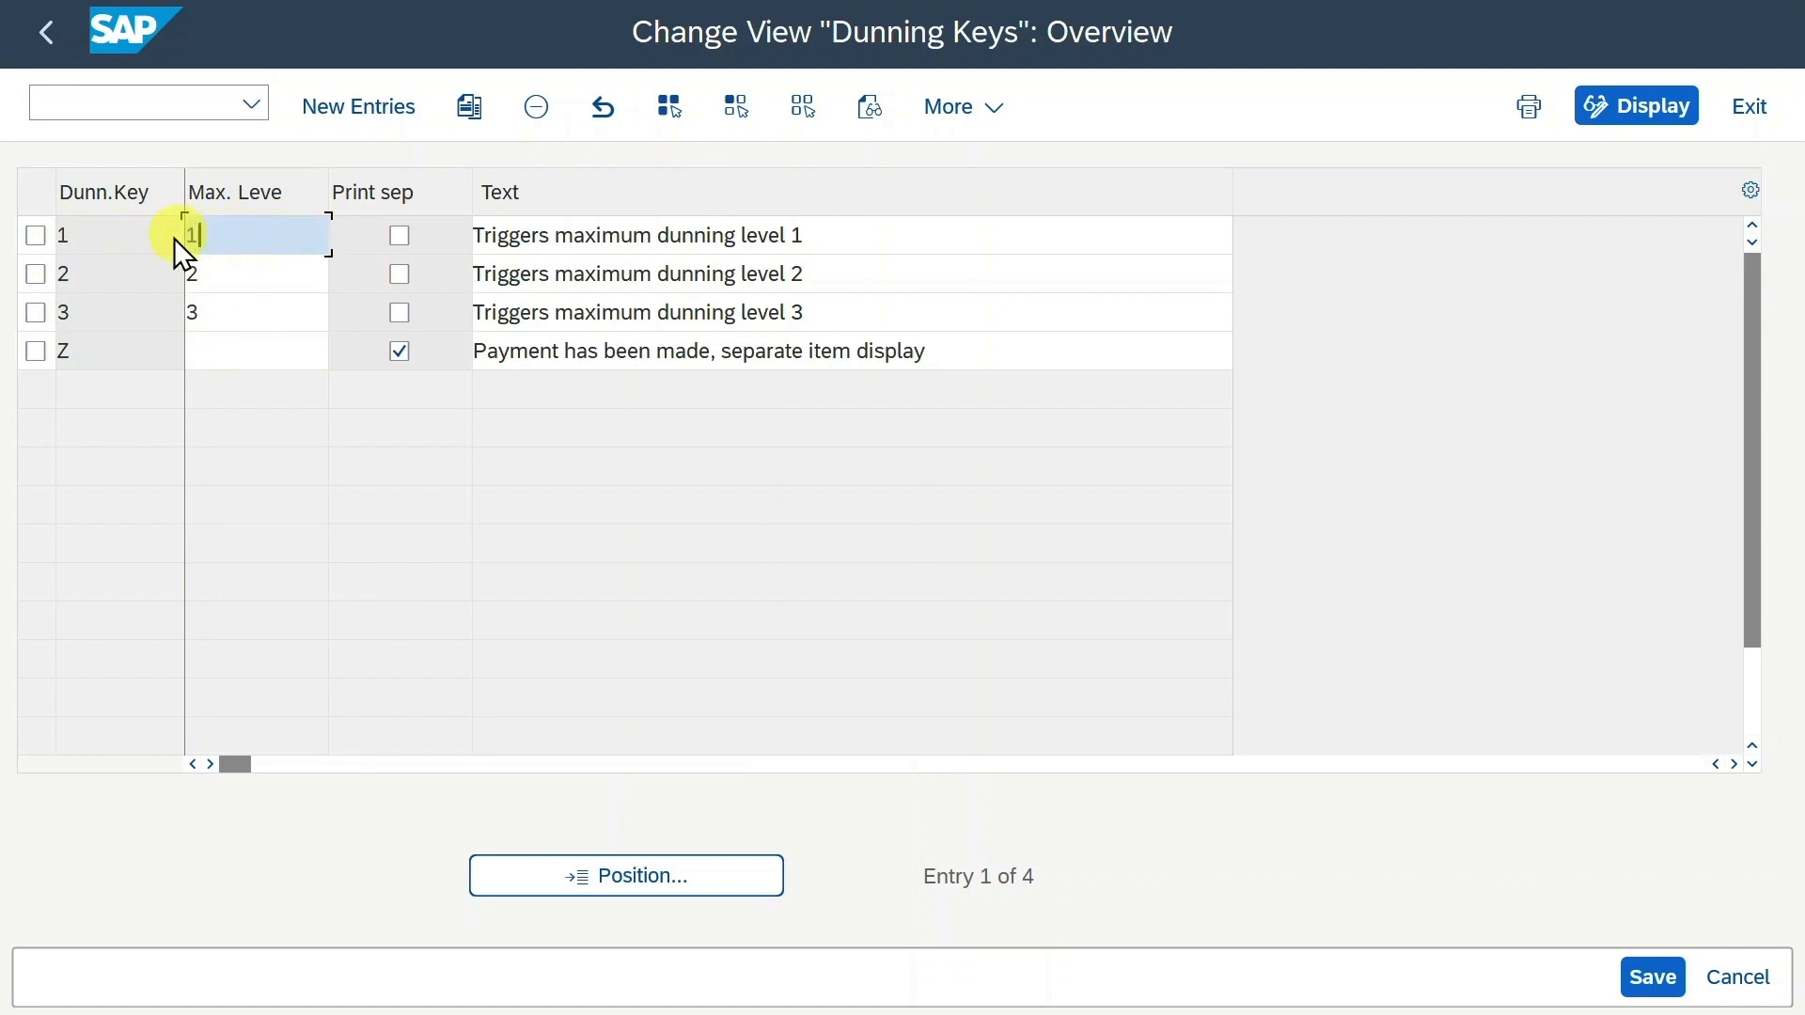
double_click(193, 237)
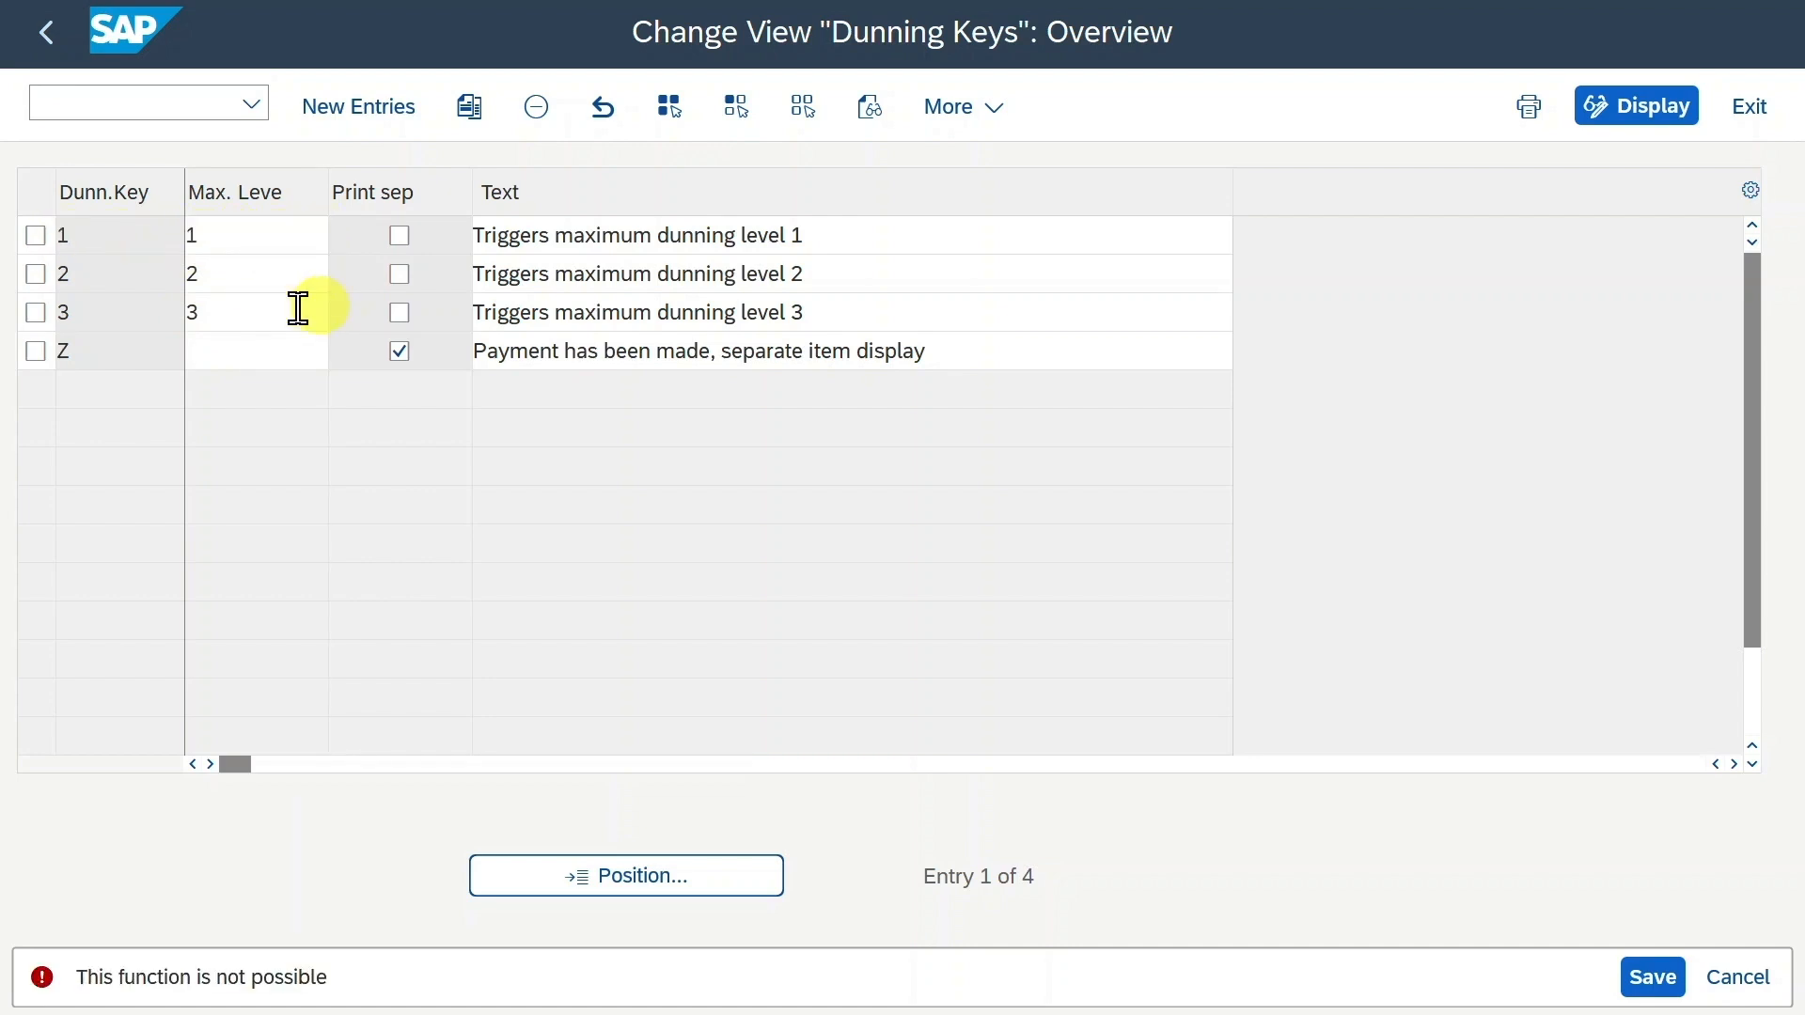
click(256, 348)
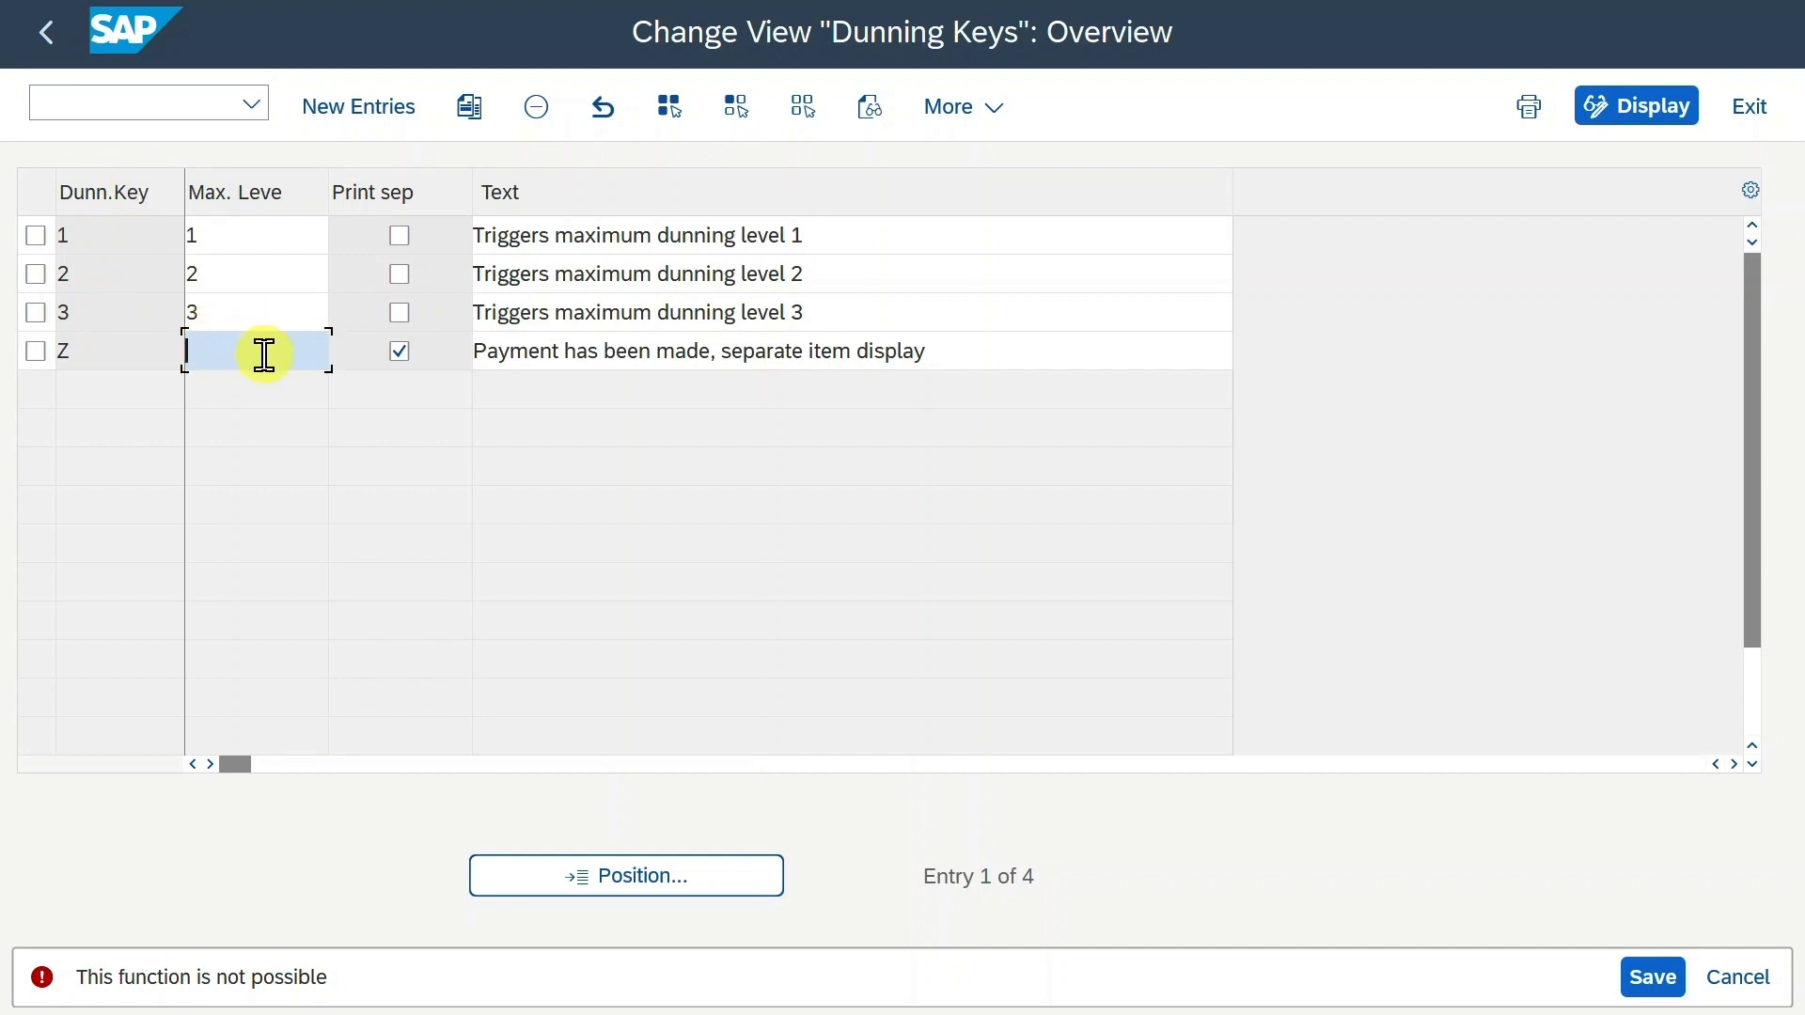
click(404, 239)
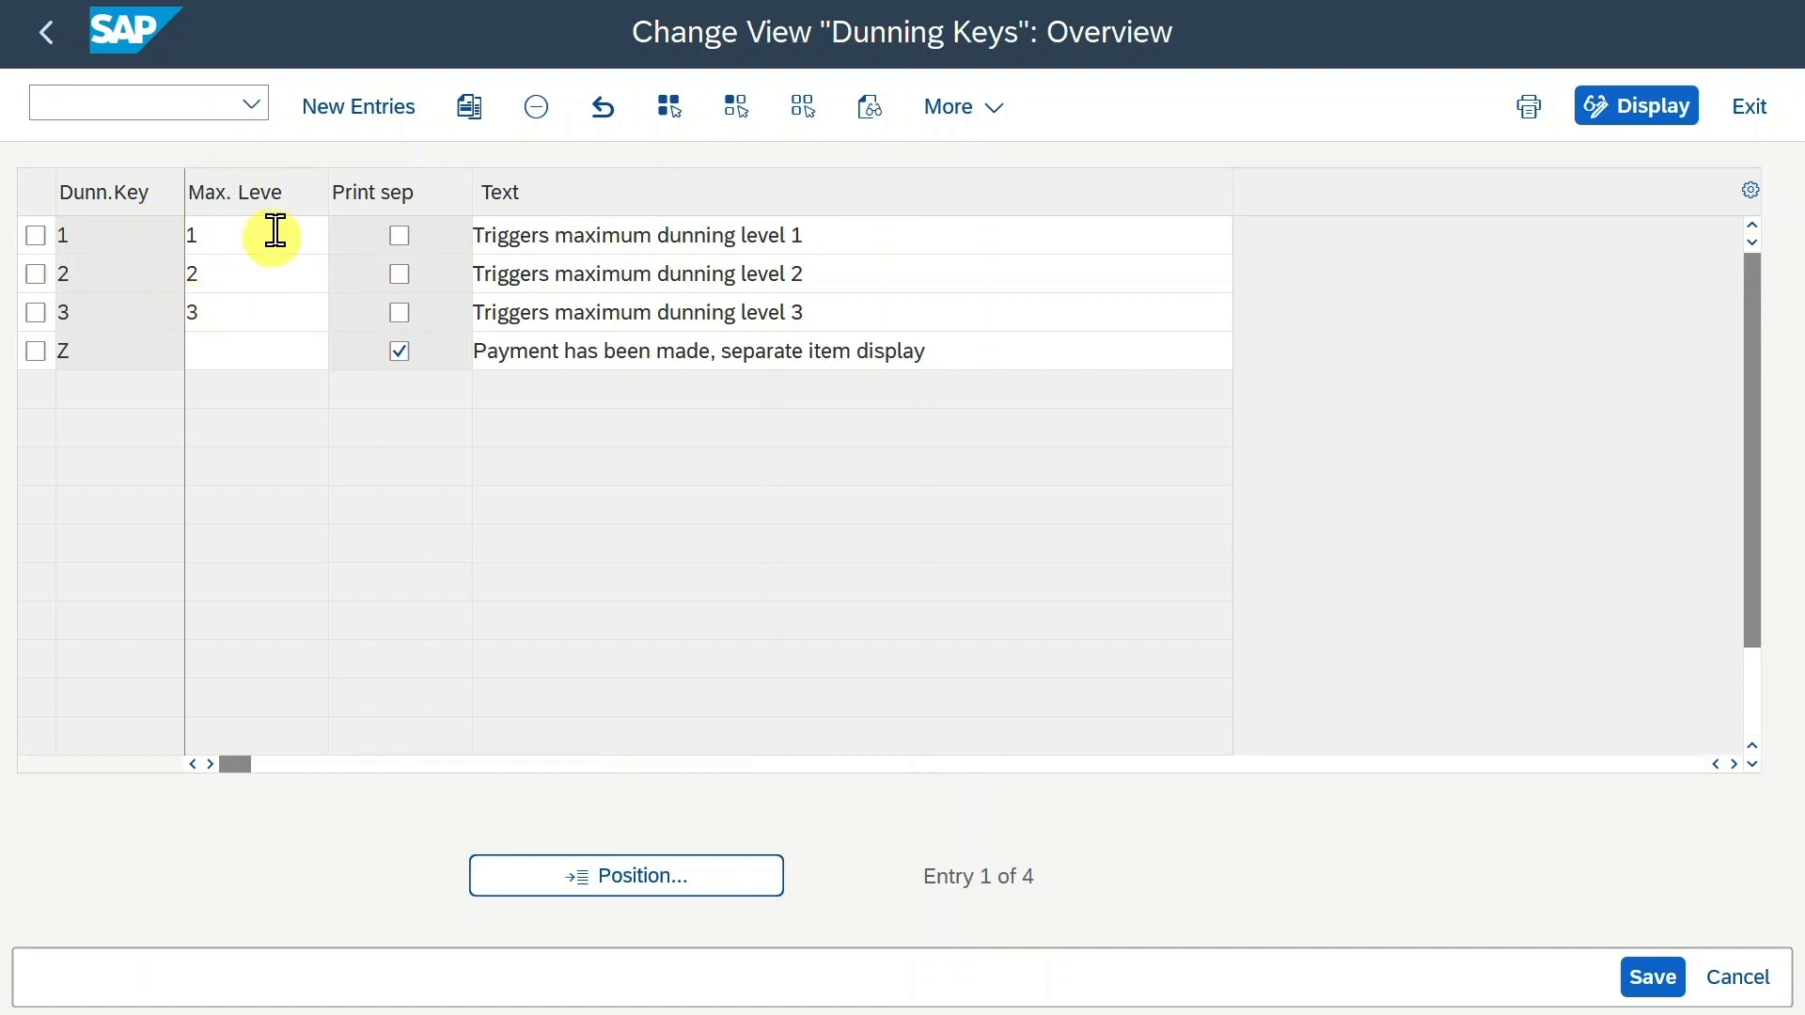
Open the Maintain Business Partner transaction in a new session with the command /obp
click(184, 117)
text(/obp)
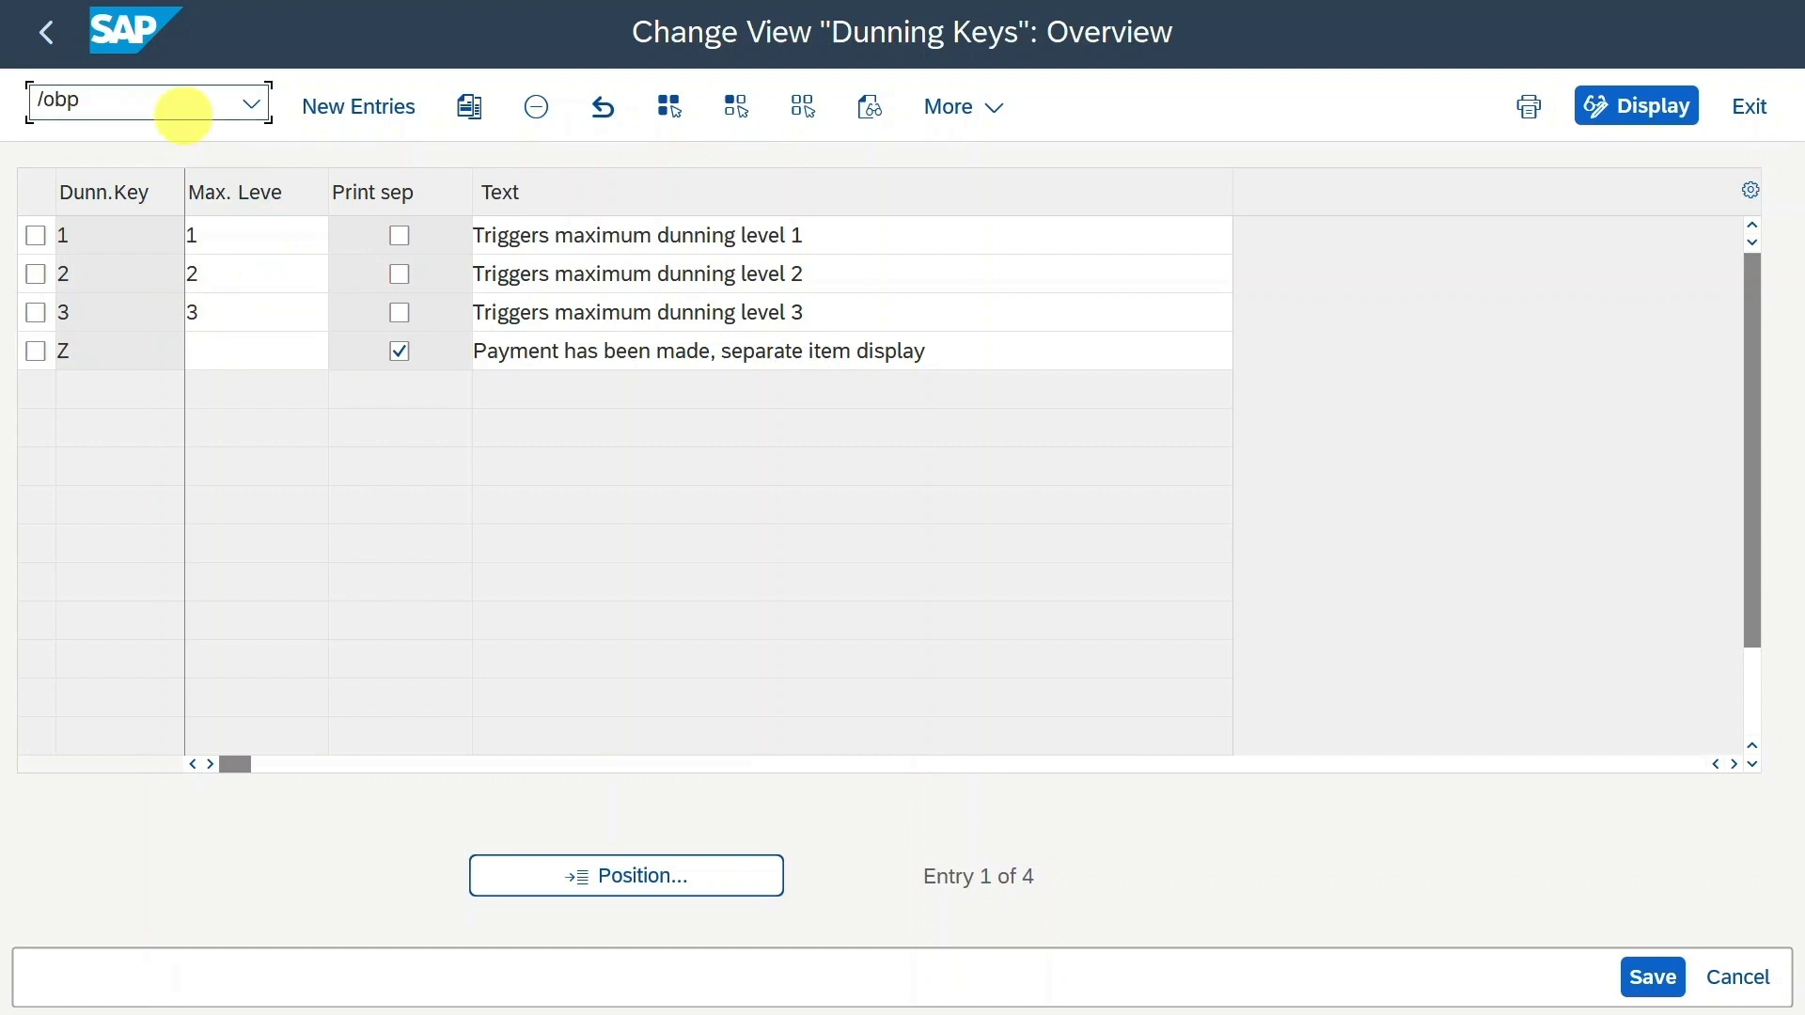
key(Return)
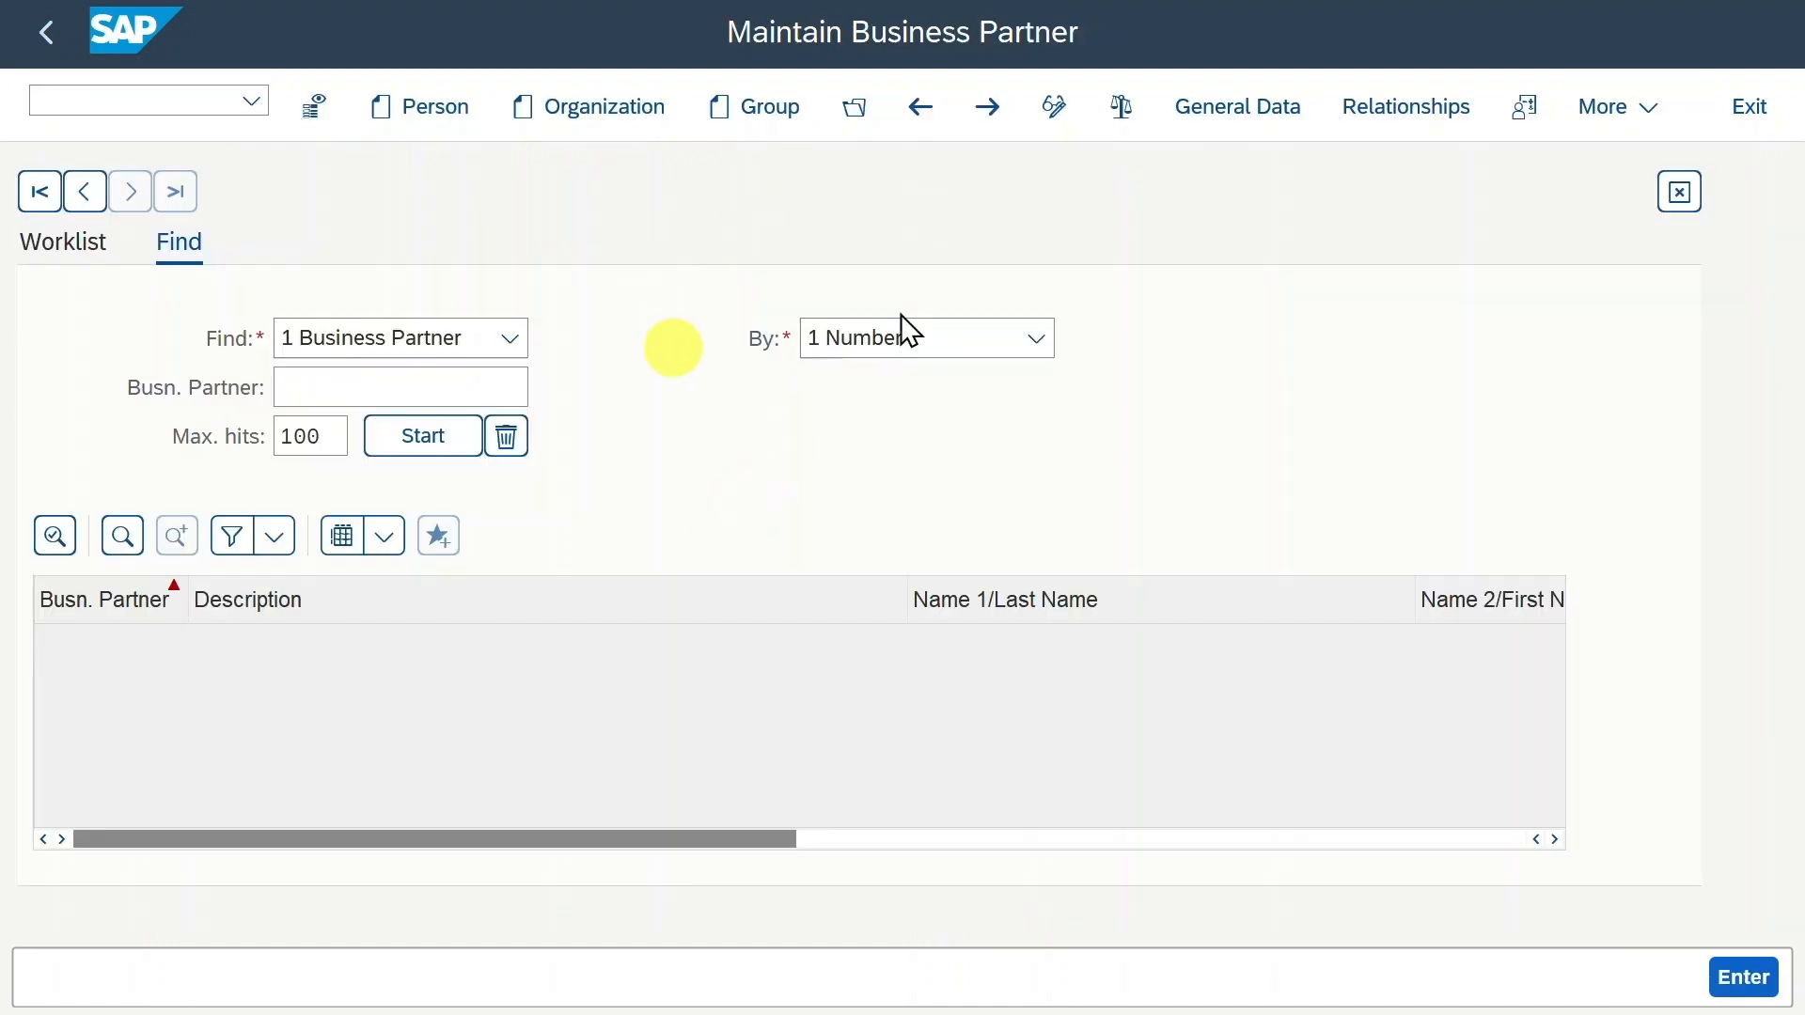
Open the business partner Domestic US Customer 2 by searching for partners with the BP role FLCU00
click(870, 119)
click(1164, 578)
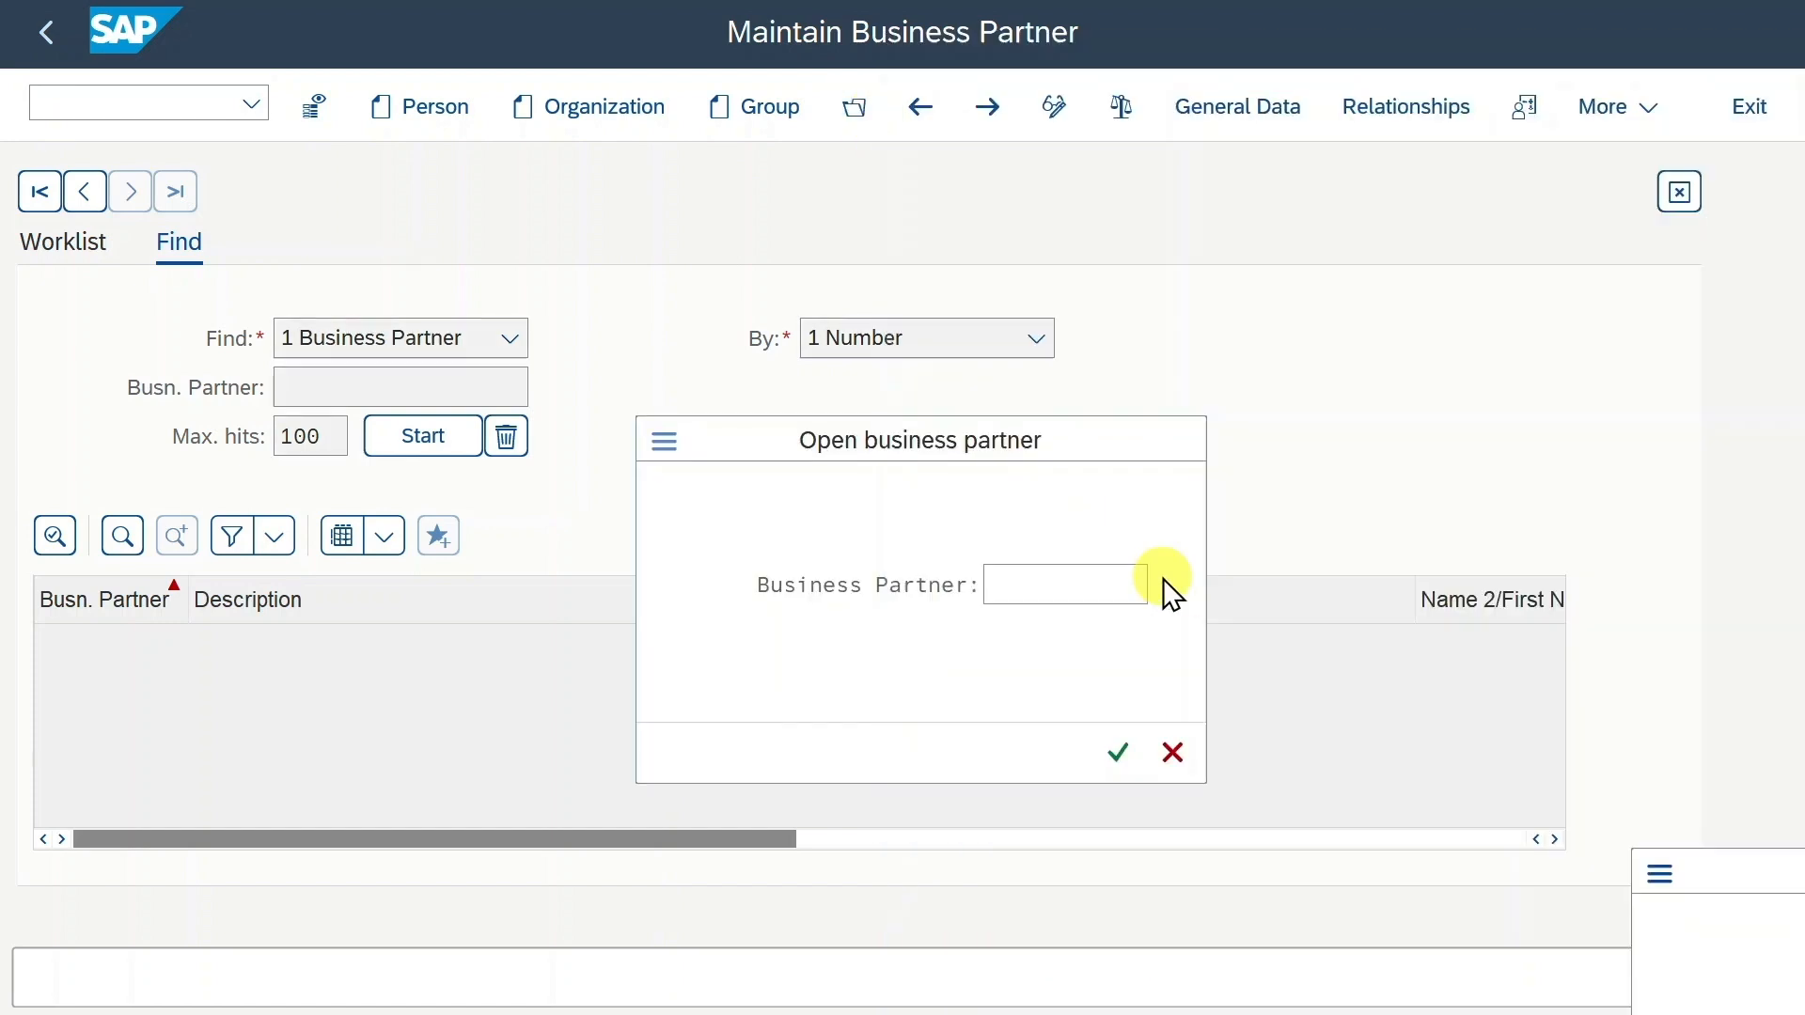
drag(1203, 20, 810, 44)
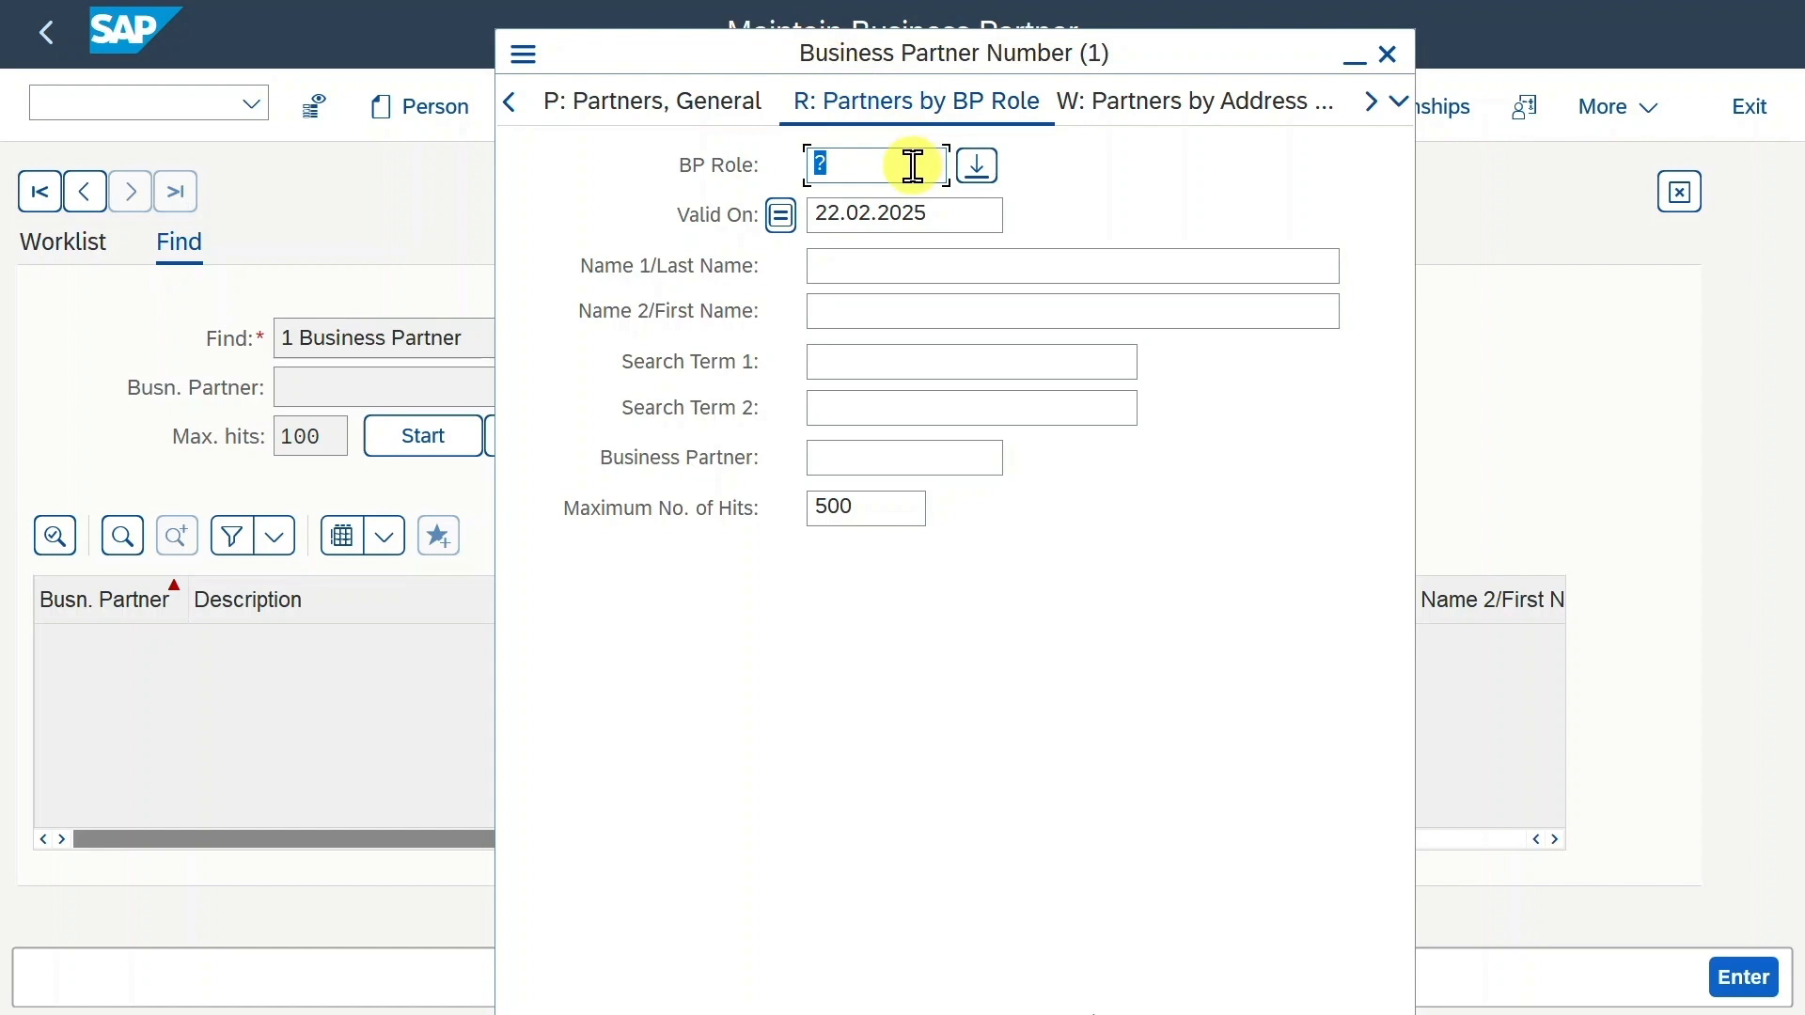
text(FLCU00)
key(Return)
click(711, 523)
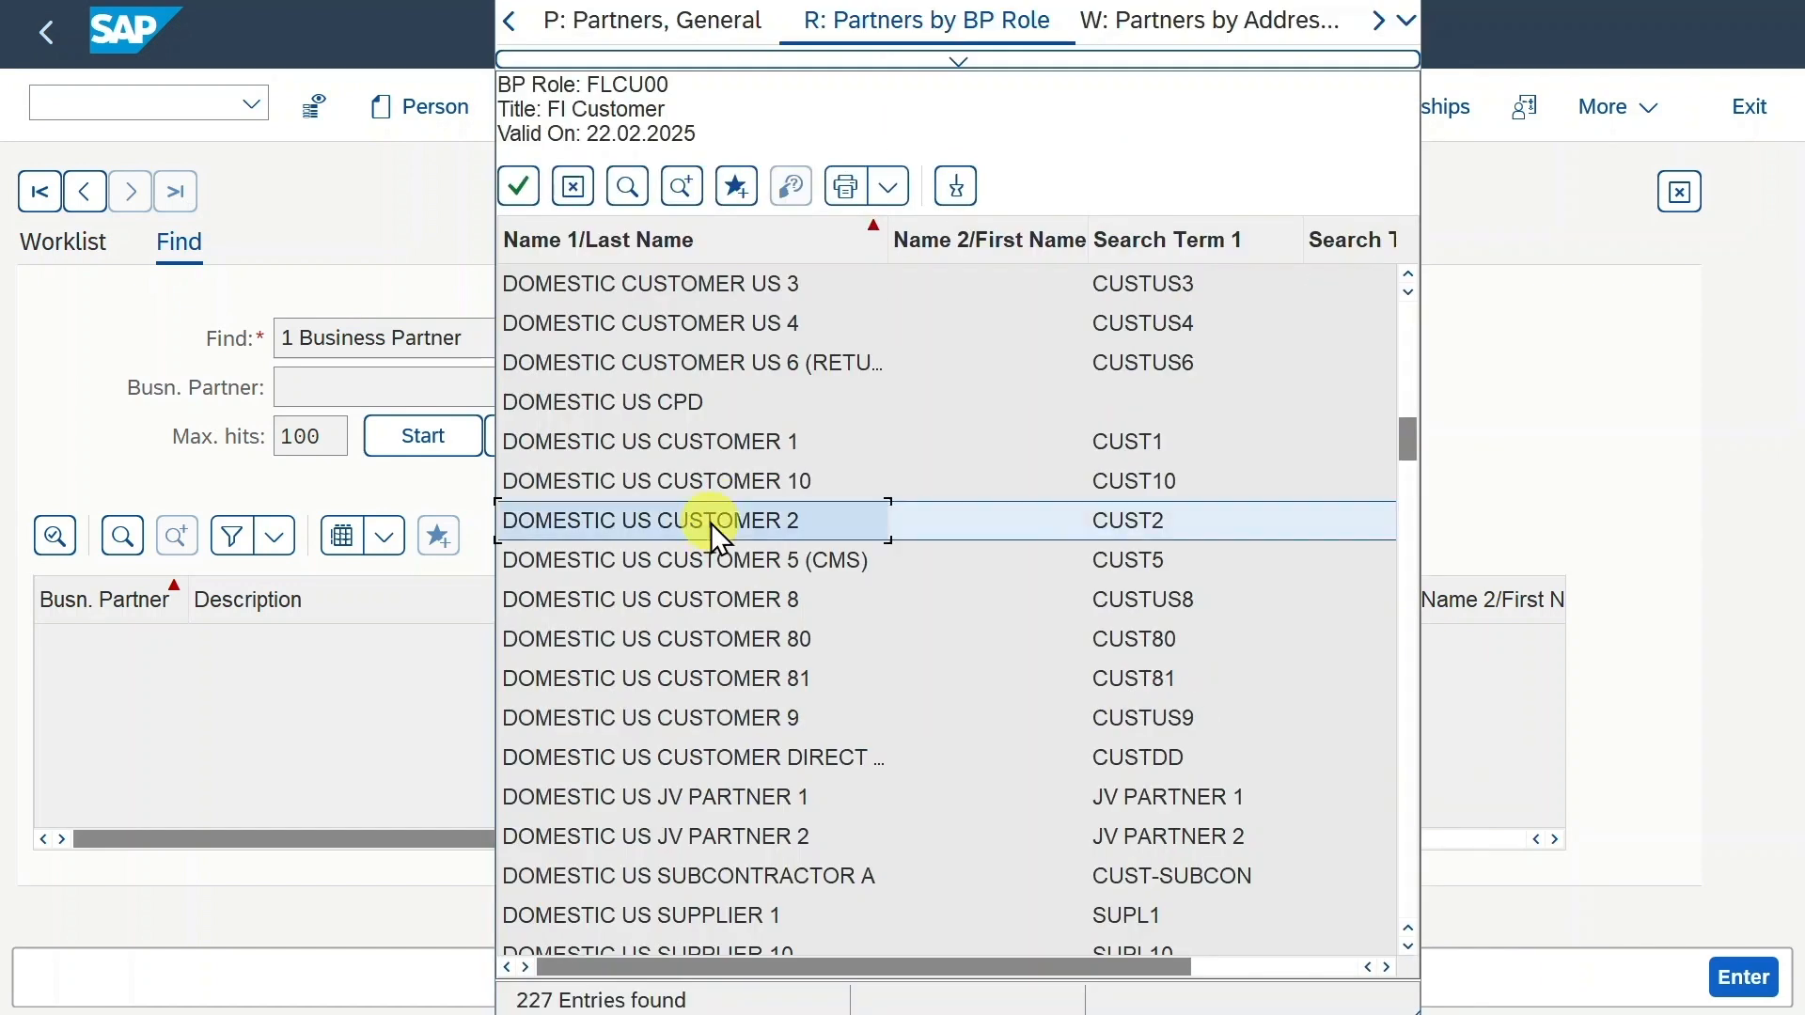
double_click(711, 523)
key(Return)
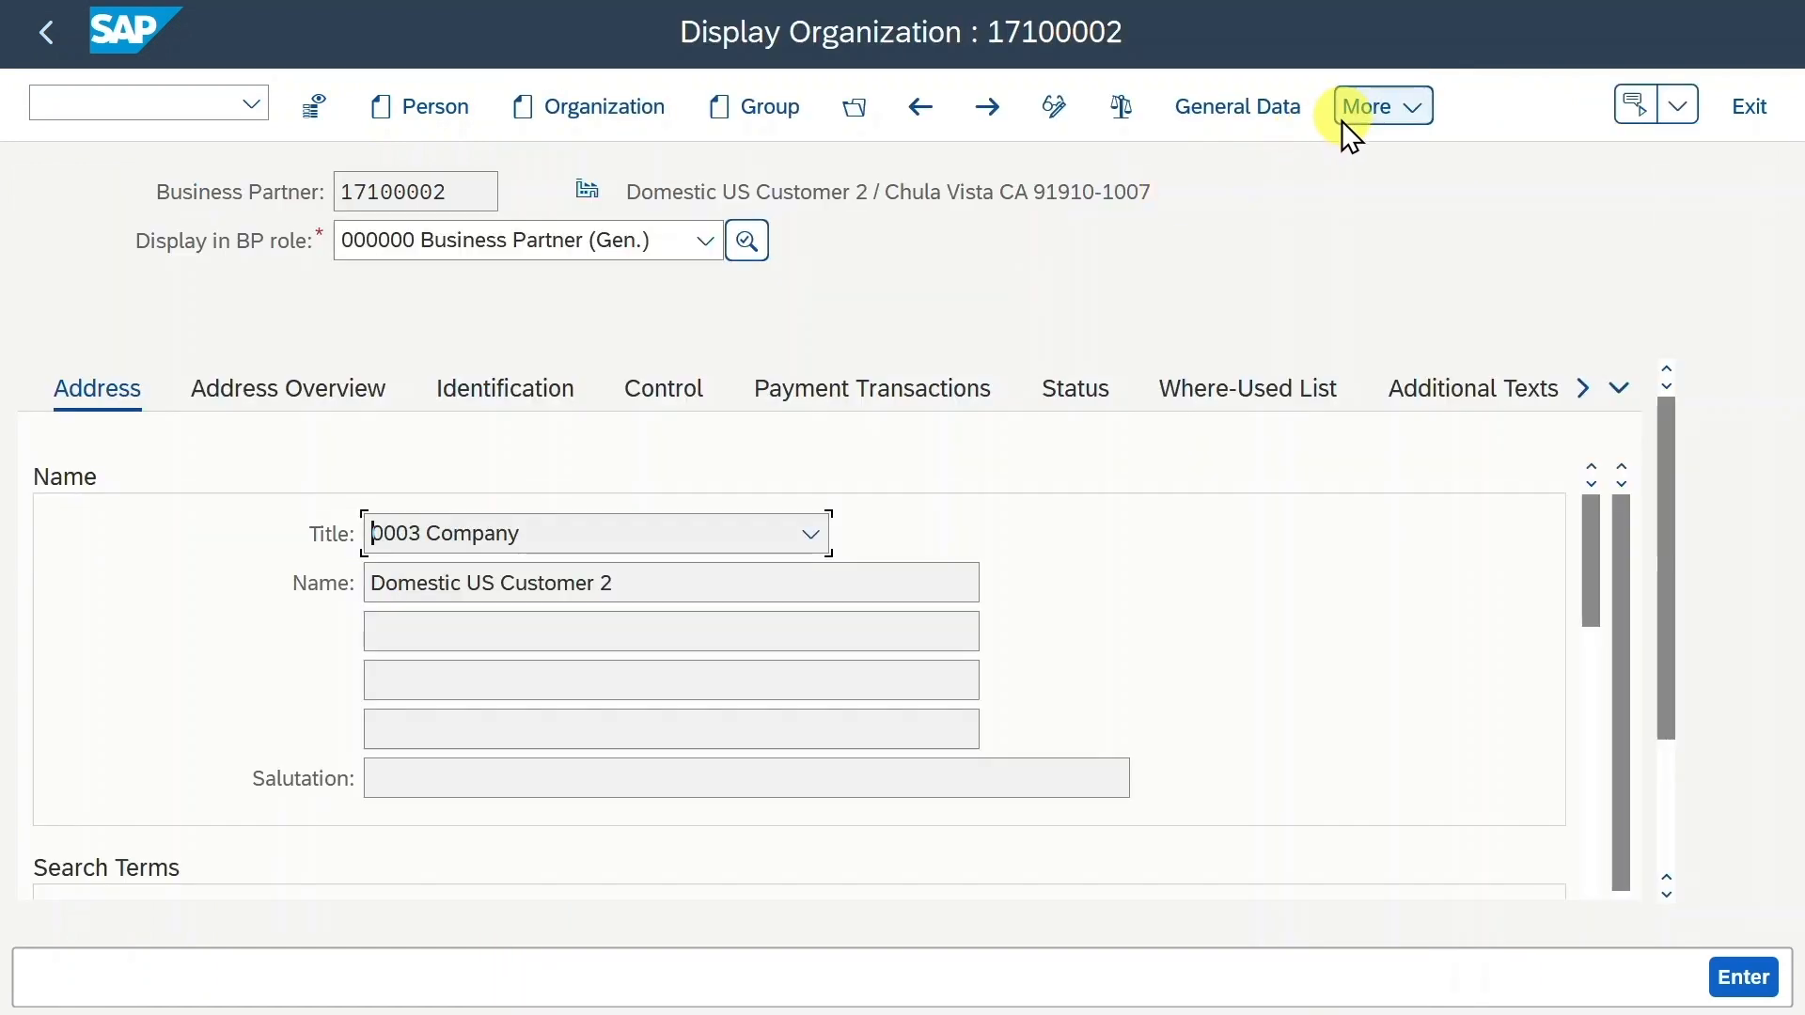
Display the business partner in the role FLCU00 FI Customer and switch to its company code data
click(696, 241)
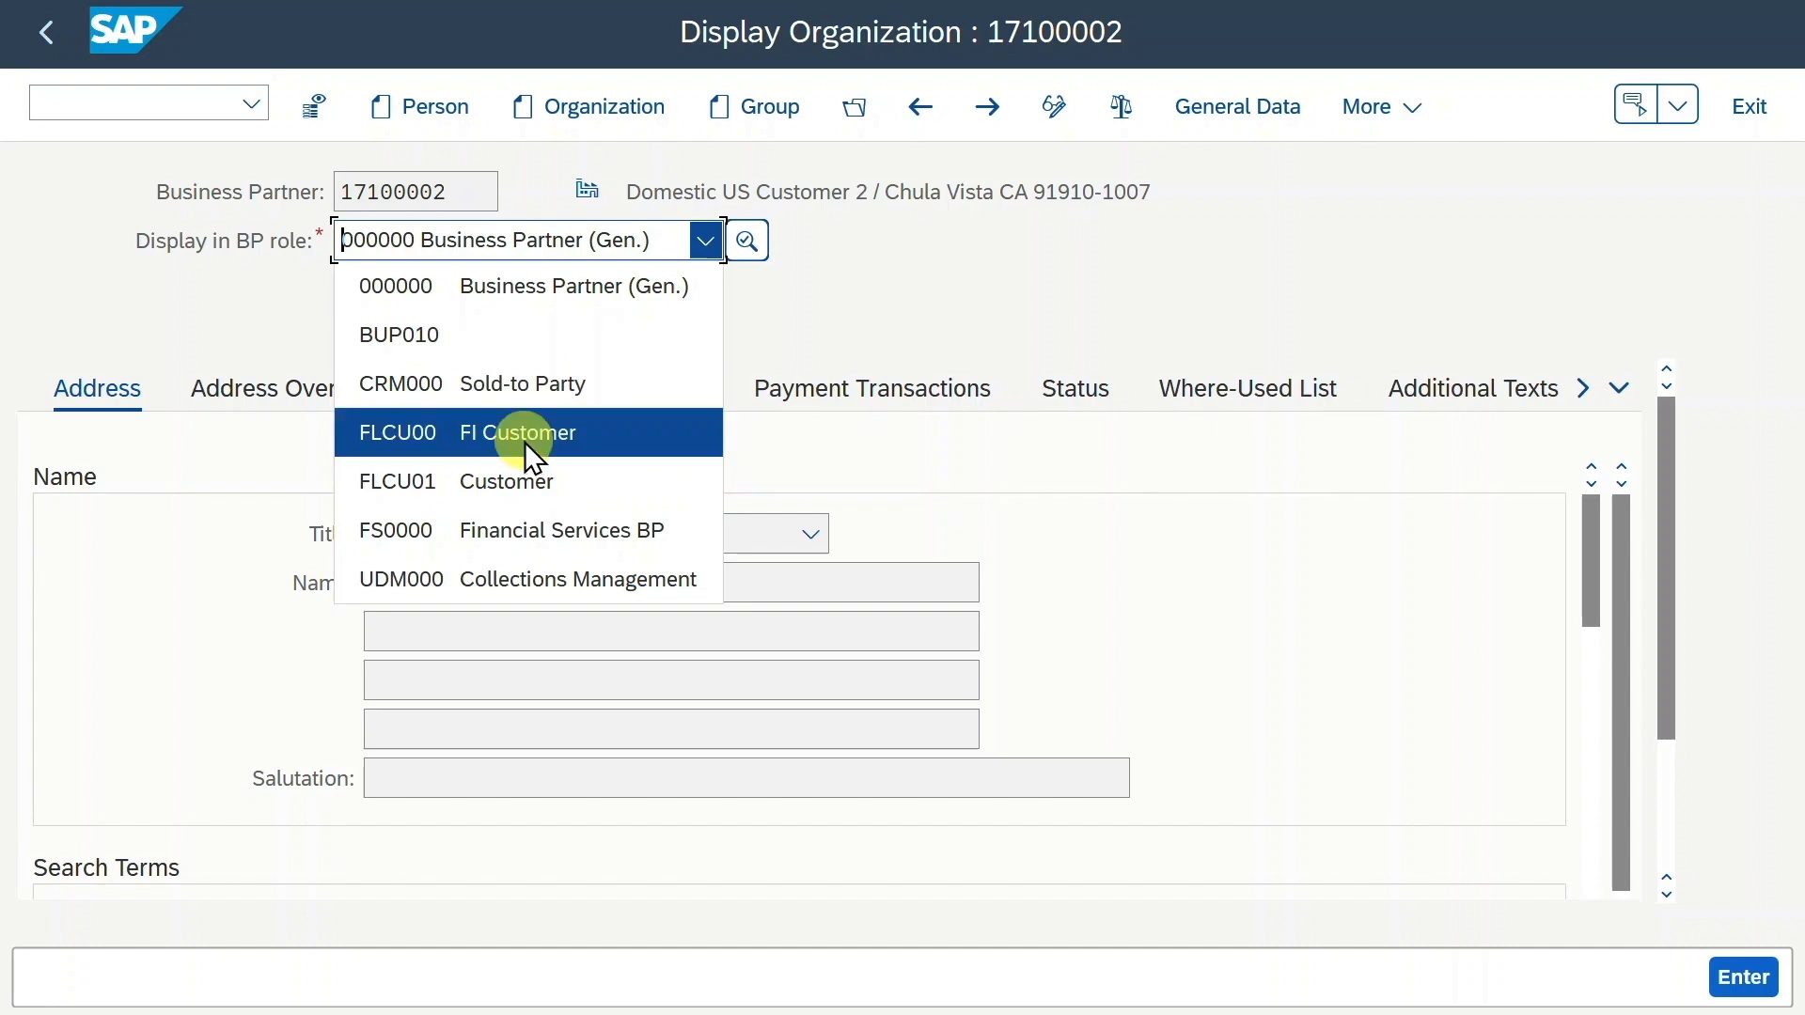
click(525, 441)
click(1346, 107)
click(1367, 149)
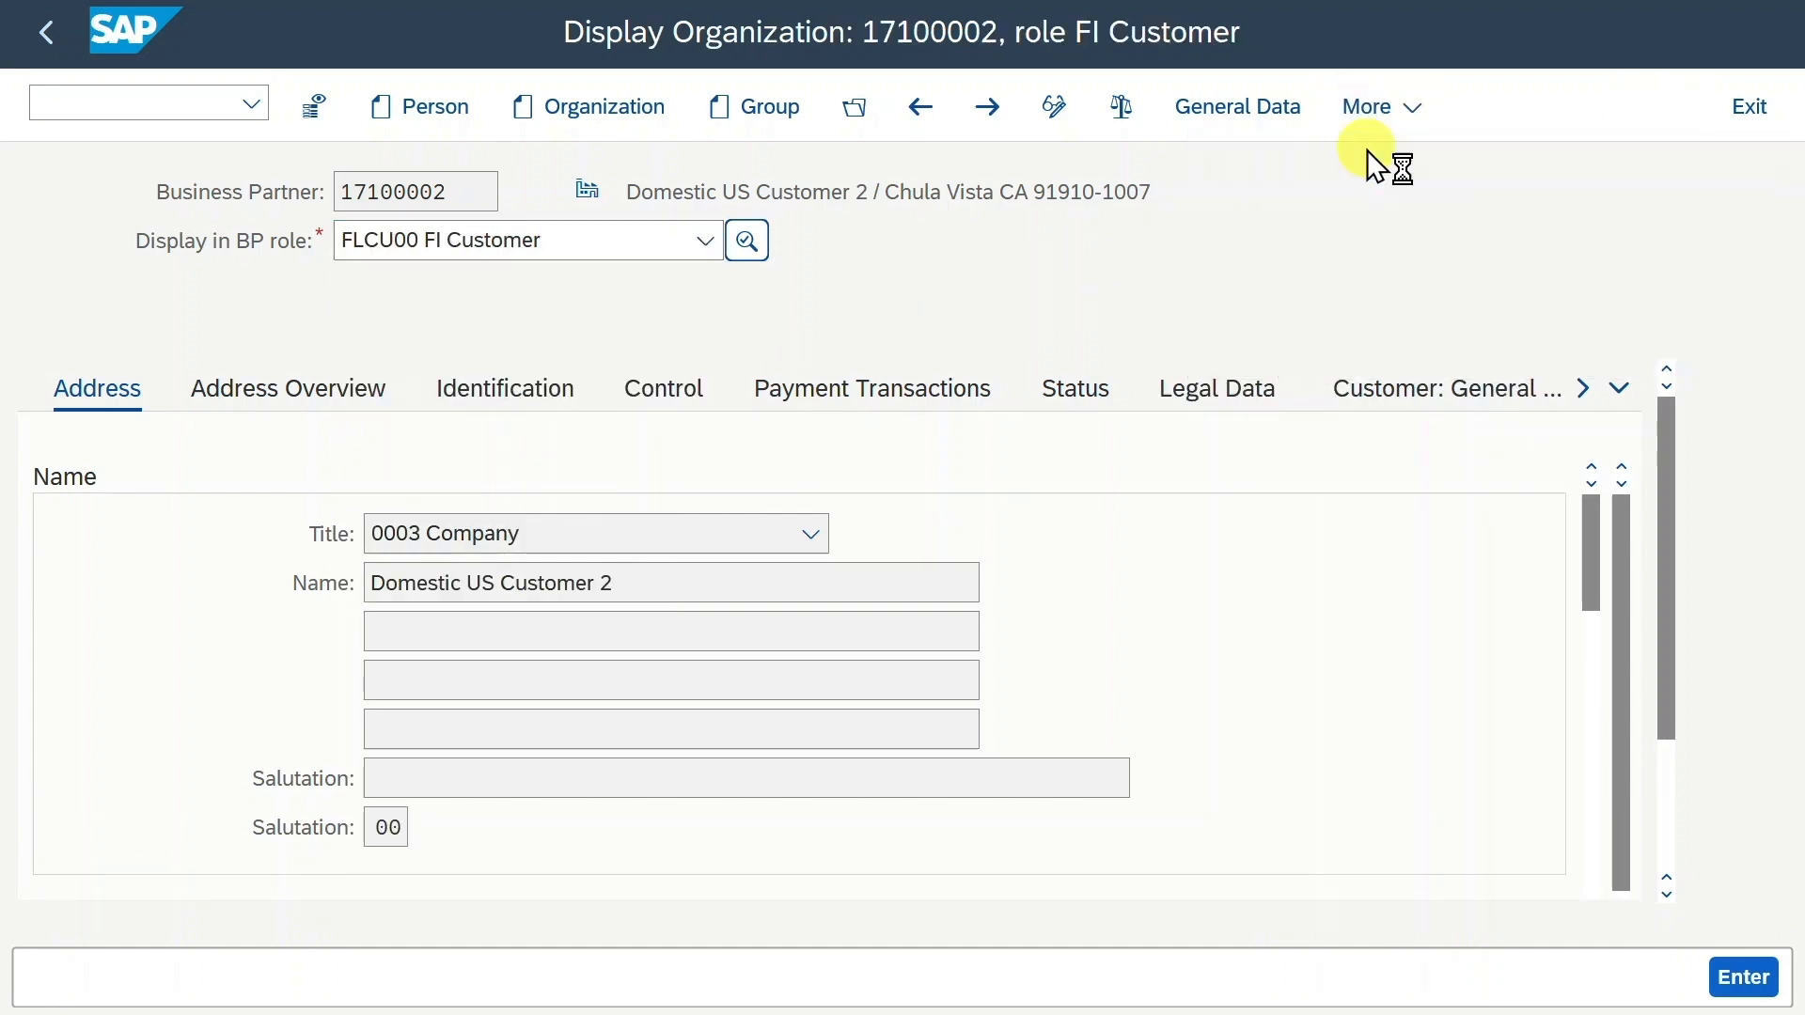
Examine the dunning data in the customer's correspondence settings, including the dunning procedure and dunning level fields
click(954, 630)
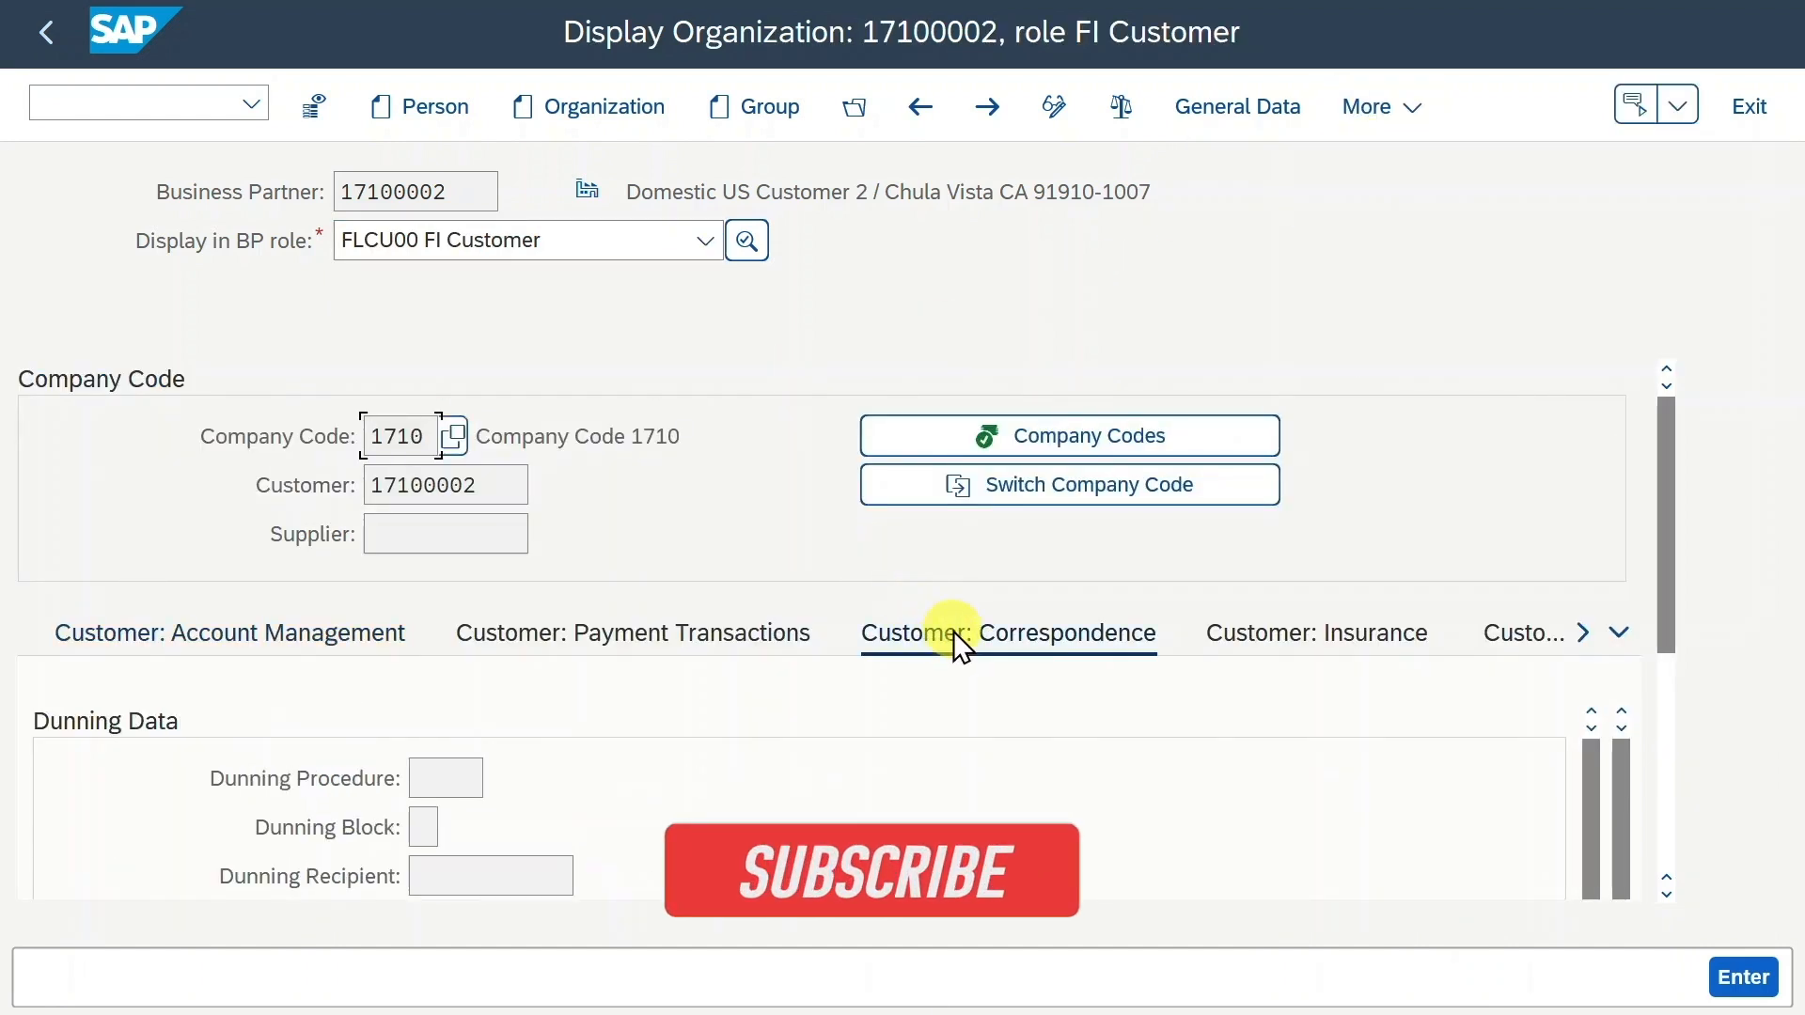
drag(1662, 545, 1668, 613)
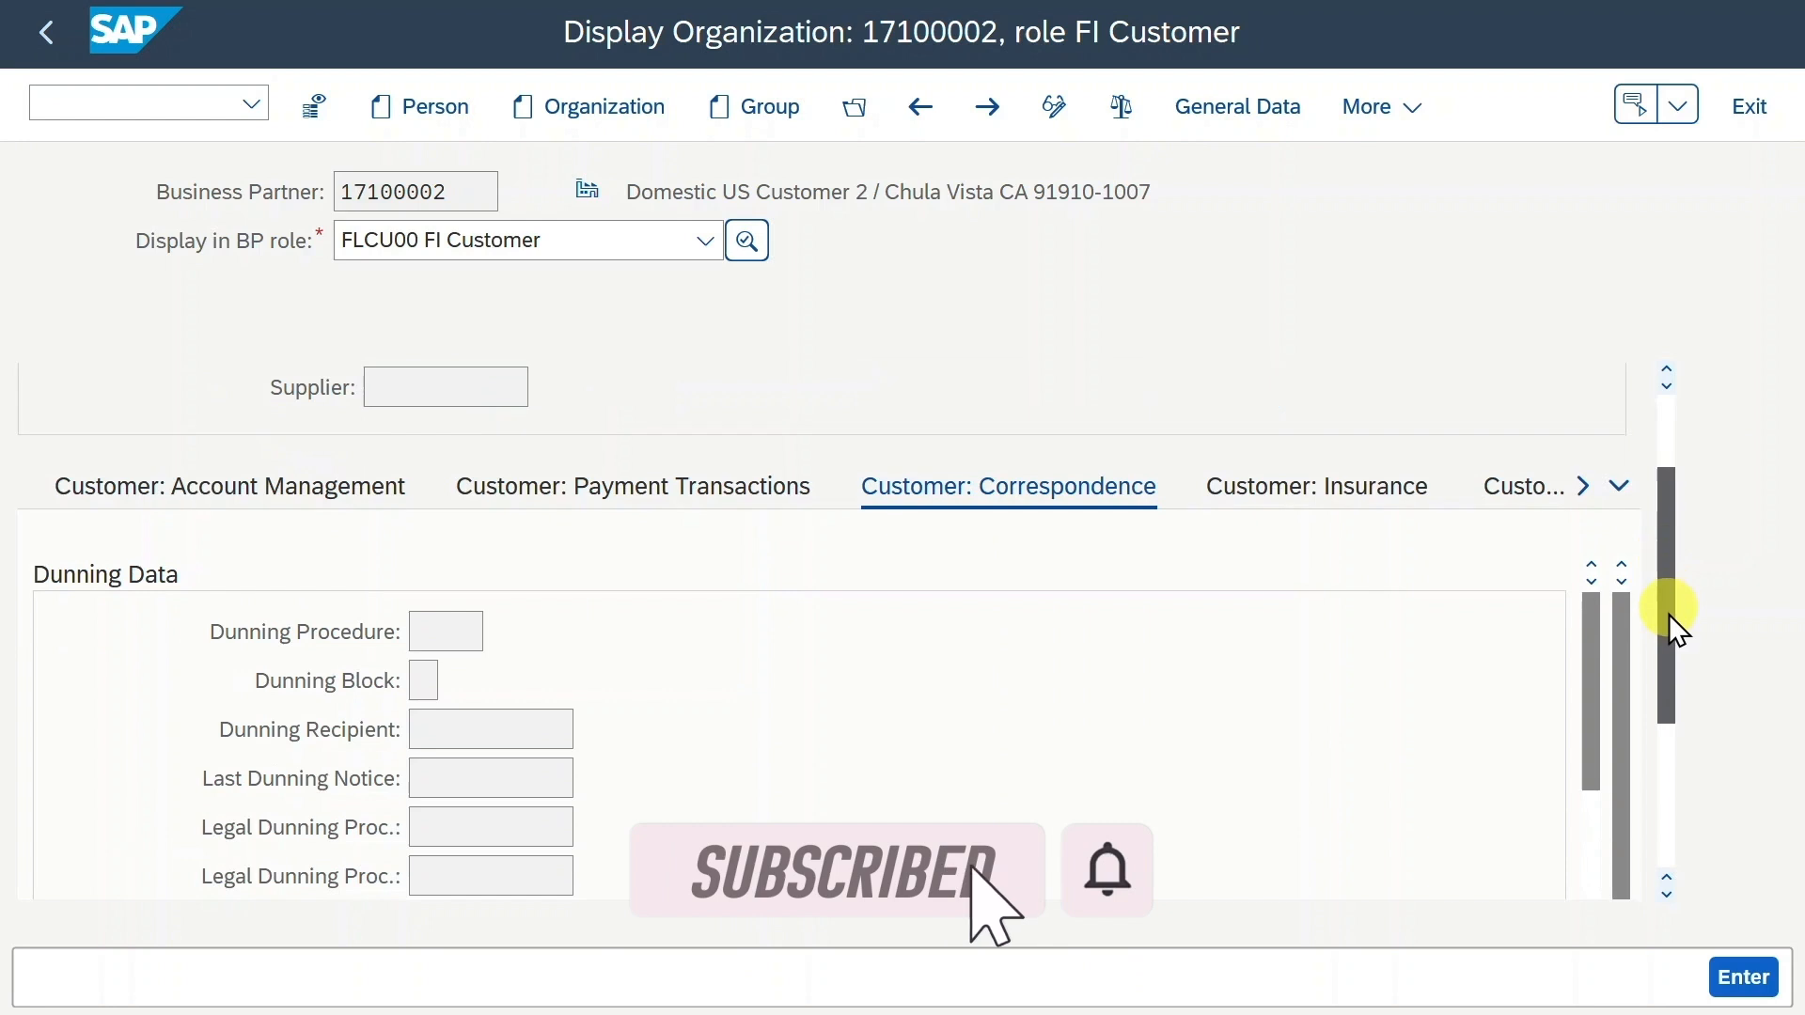
click(442, 644)
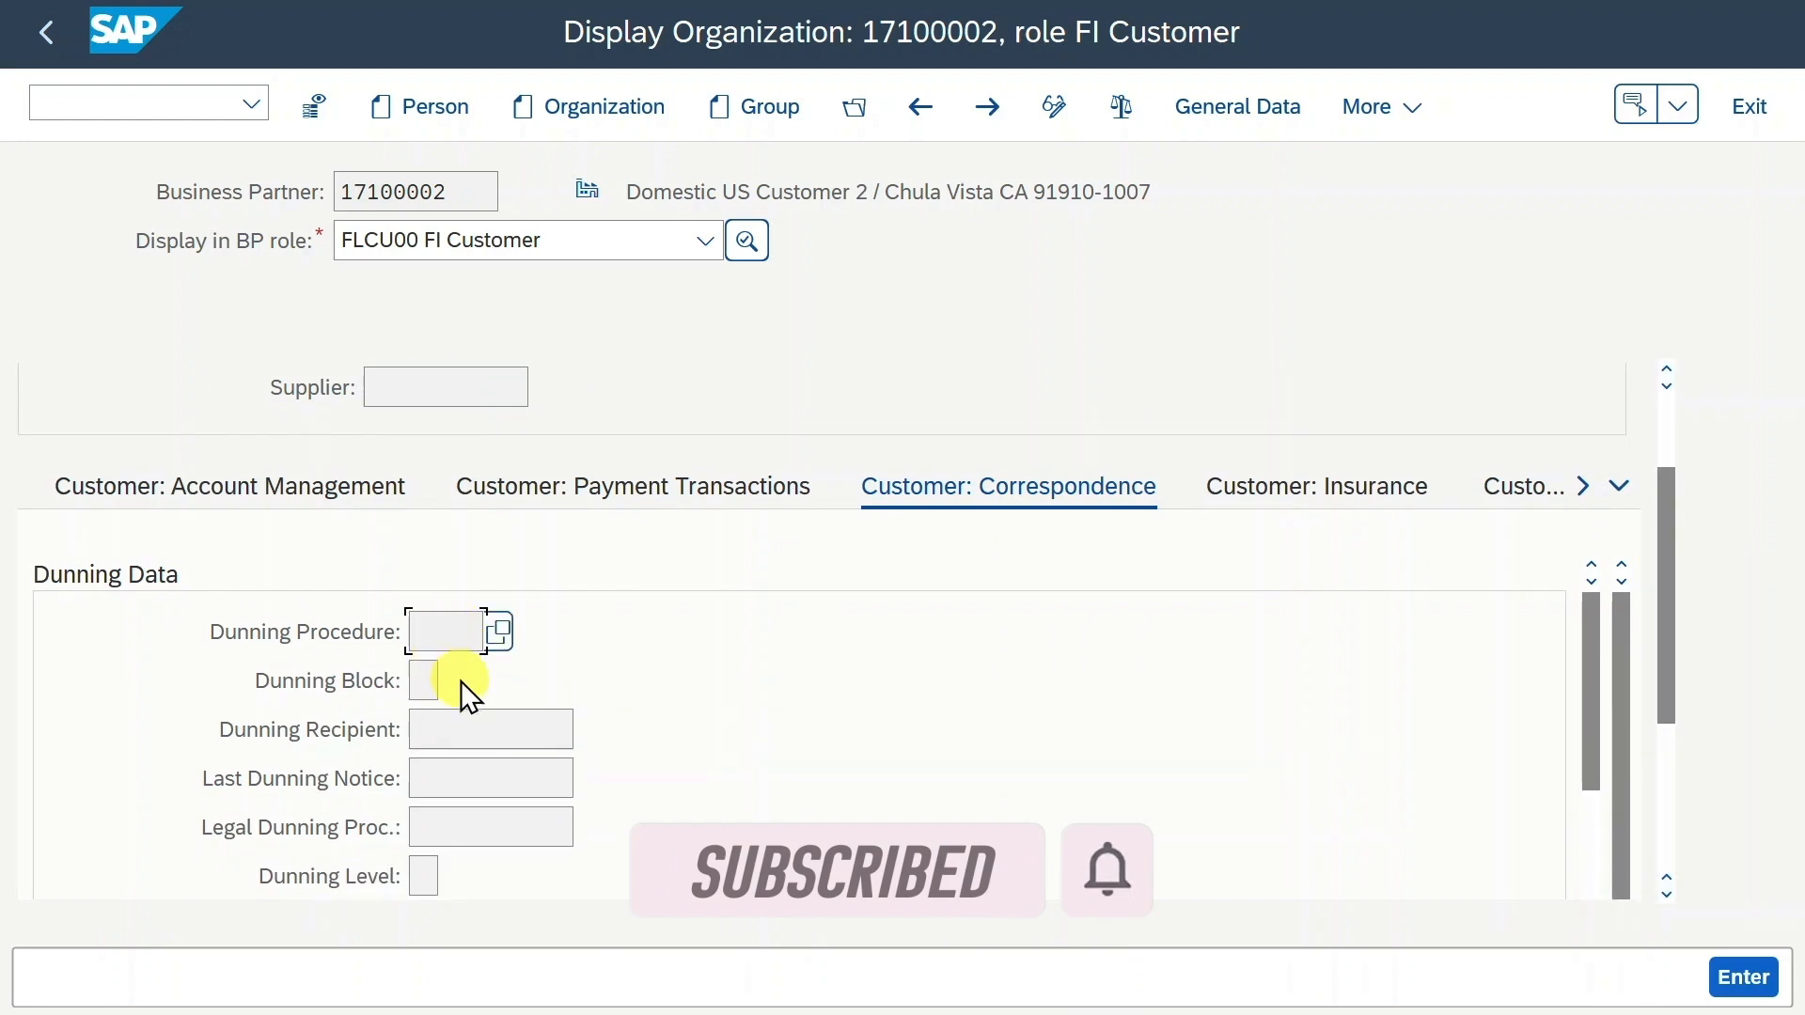
scroll(491, 729, down, 1)
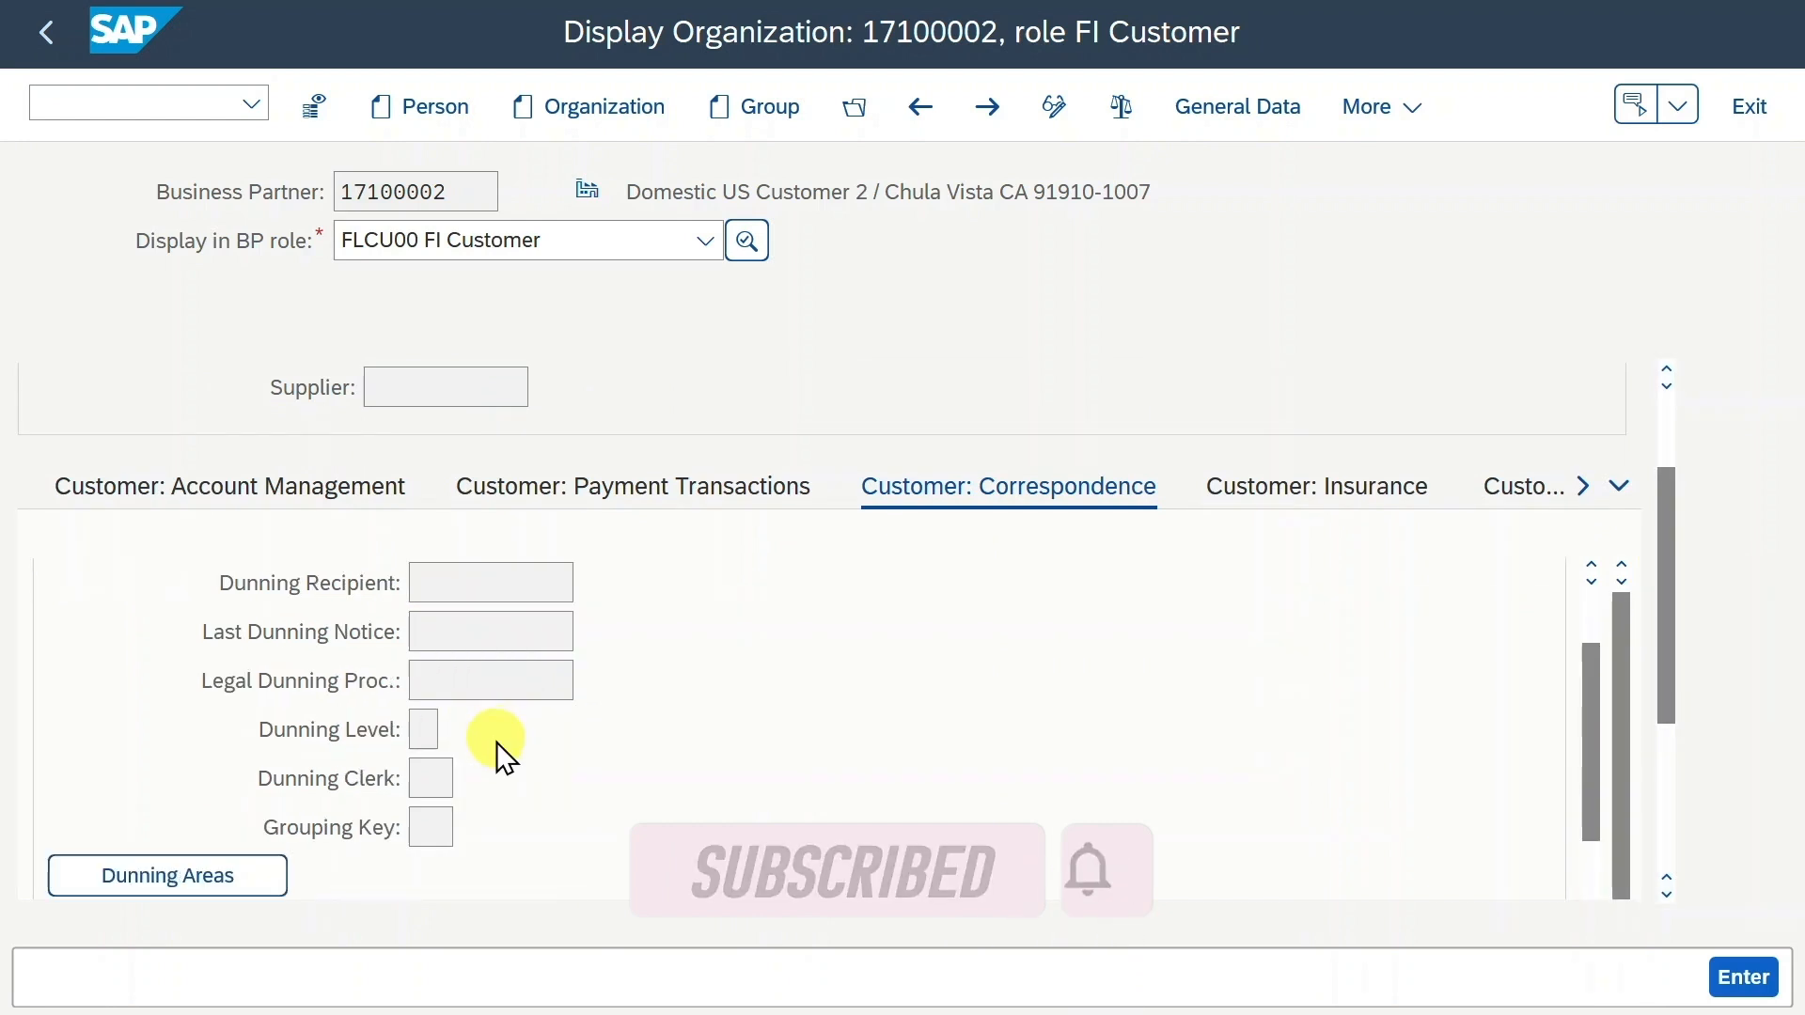
click(417, 736)
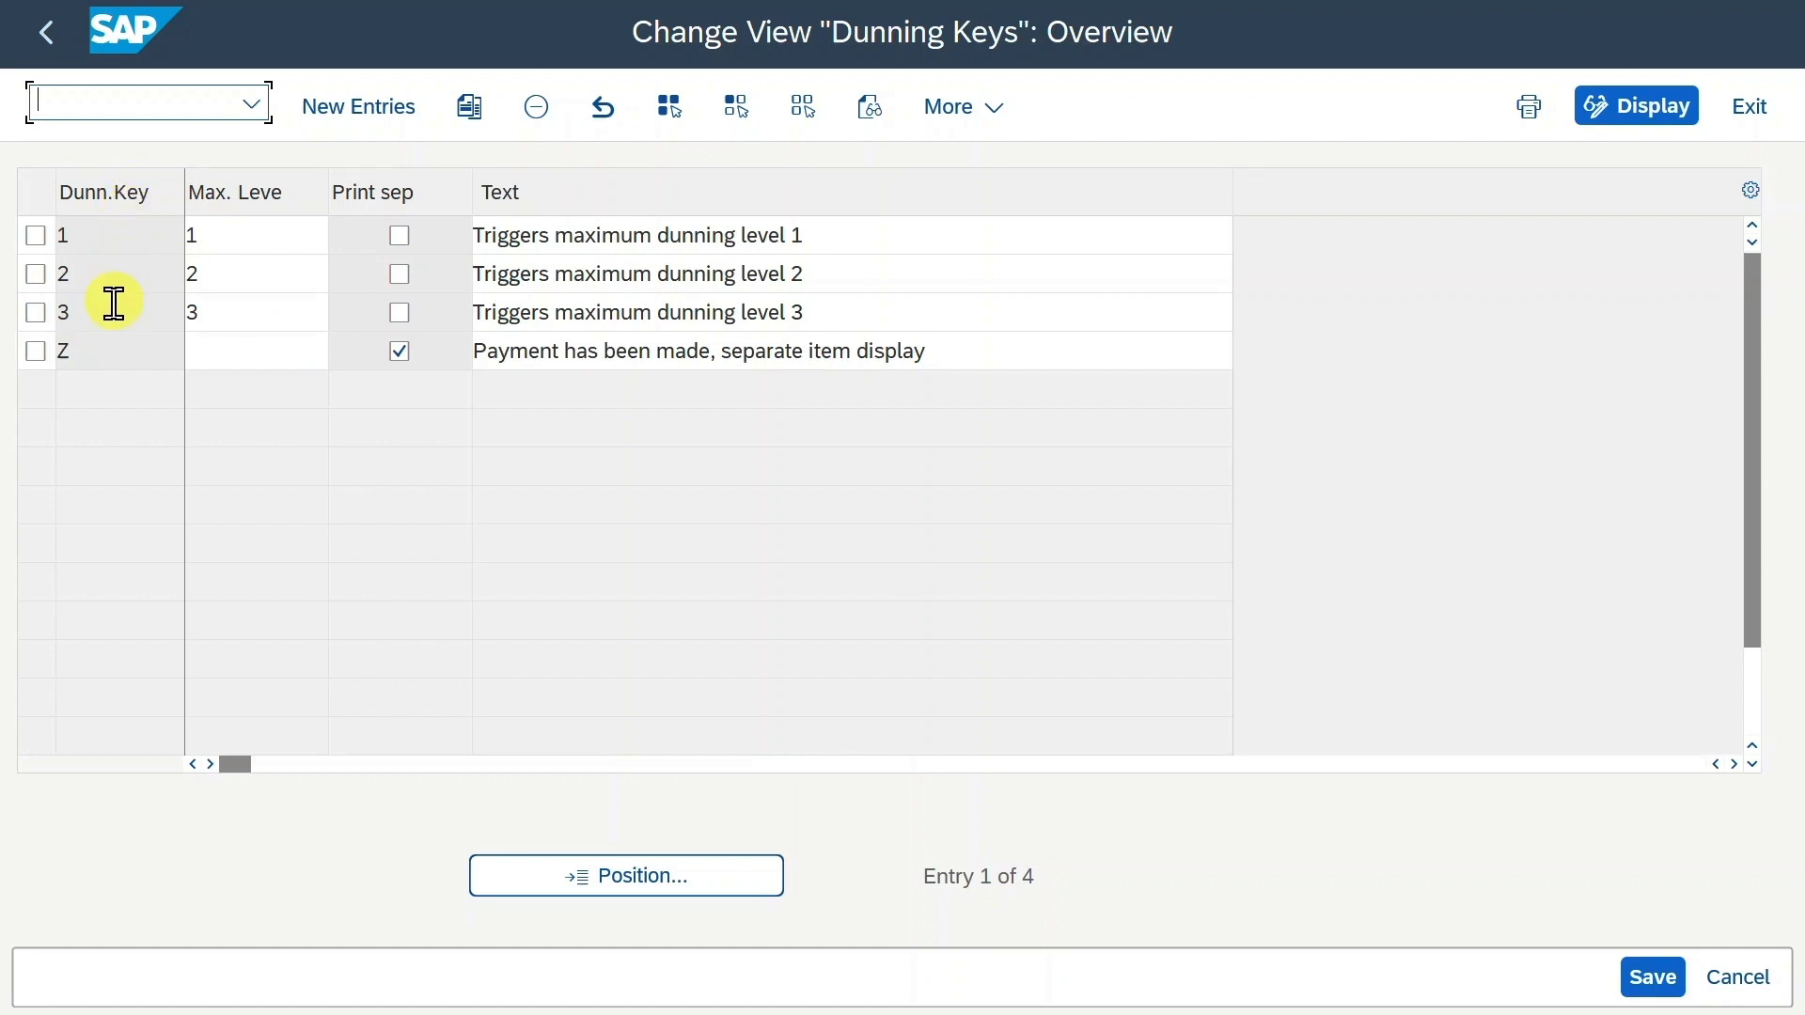
Examine dunning key Z and the maximum levels of keys 1, 2 and 3 in the Dunning Keys overview, and return to the IMG
click(52, 352)
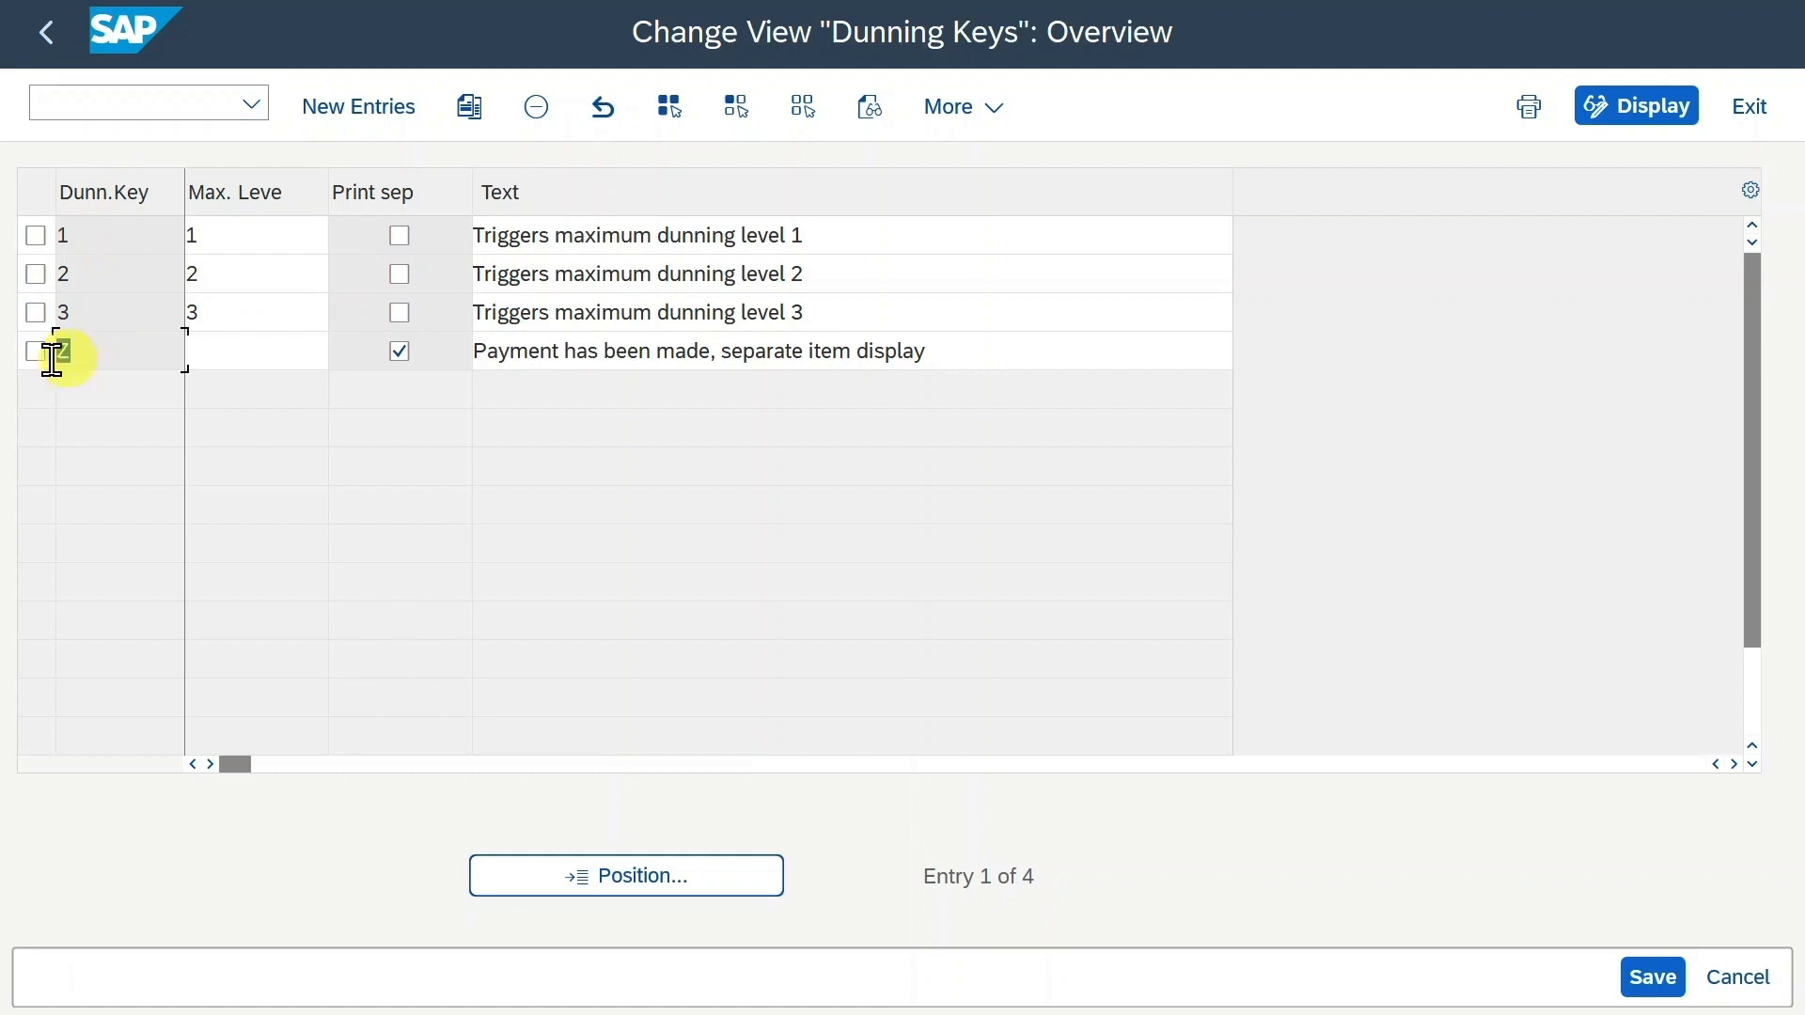
click(231, 348)
double_click(233, 227)
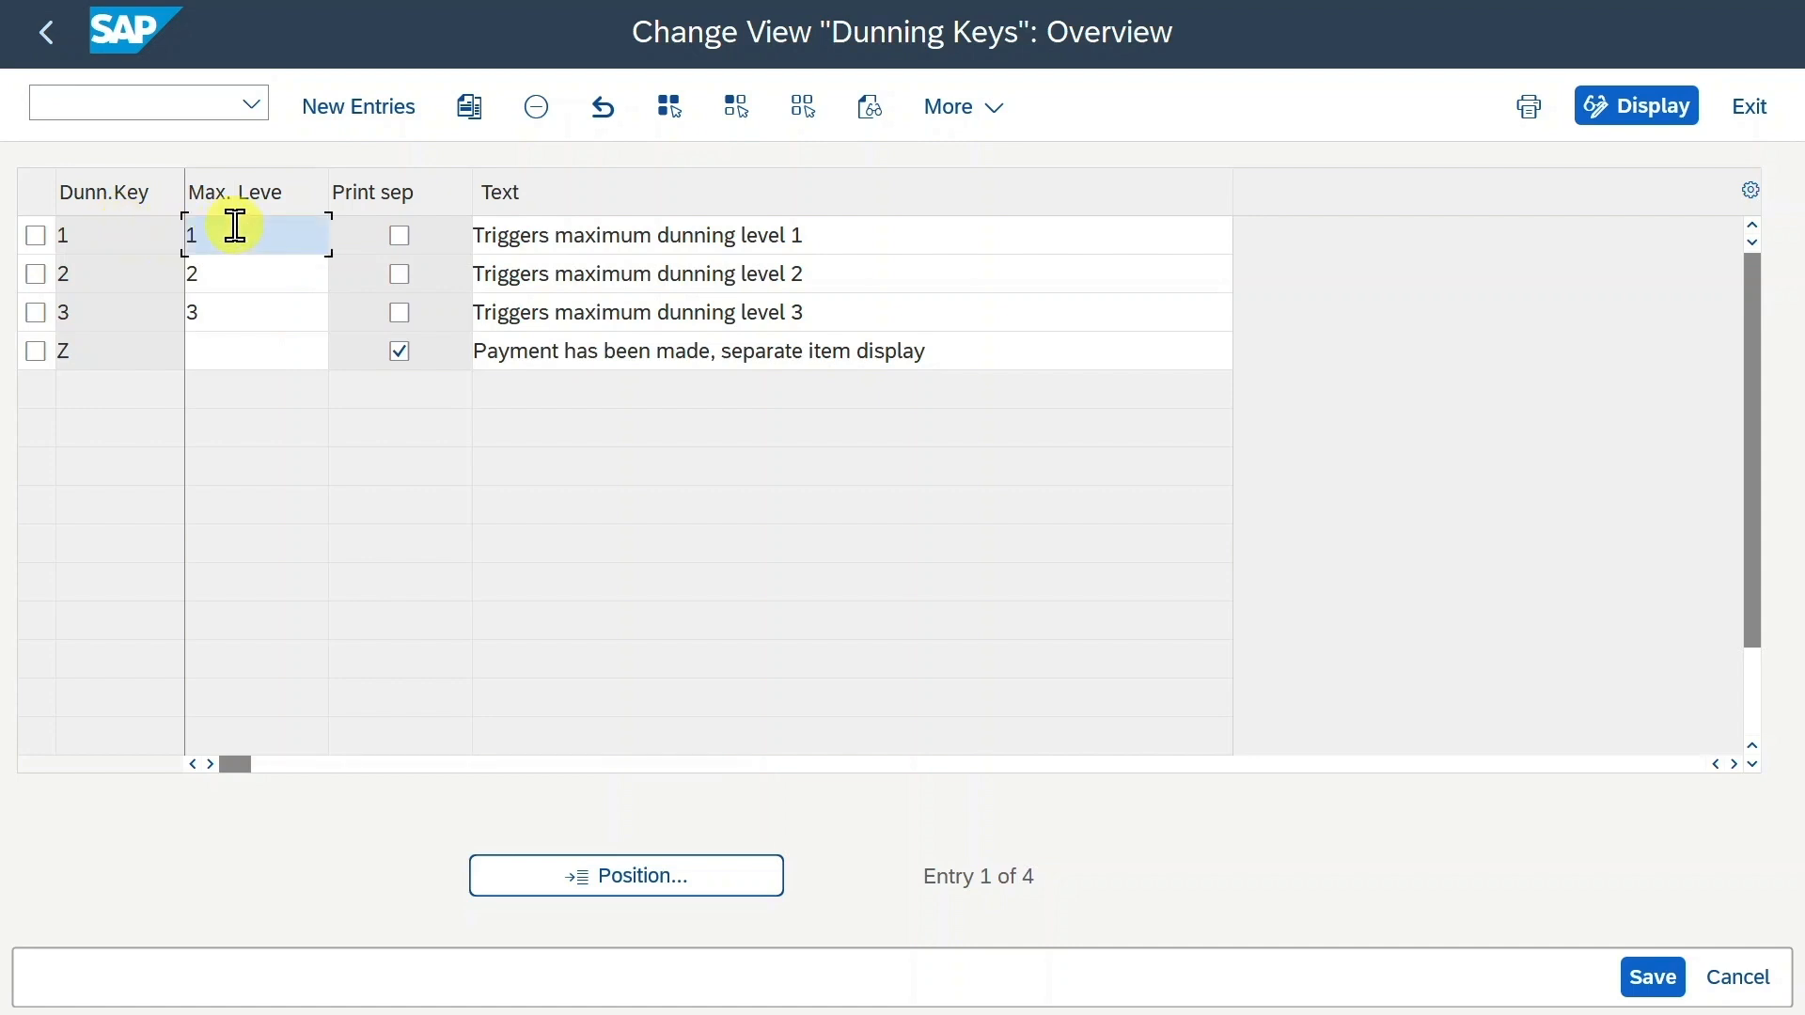
double_click(219, 273)
double_click(220, 311)
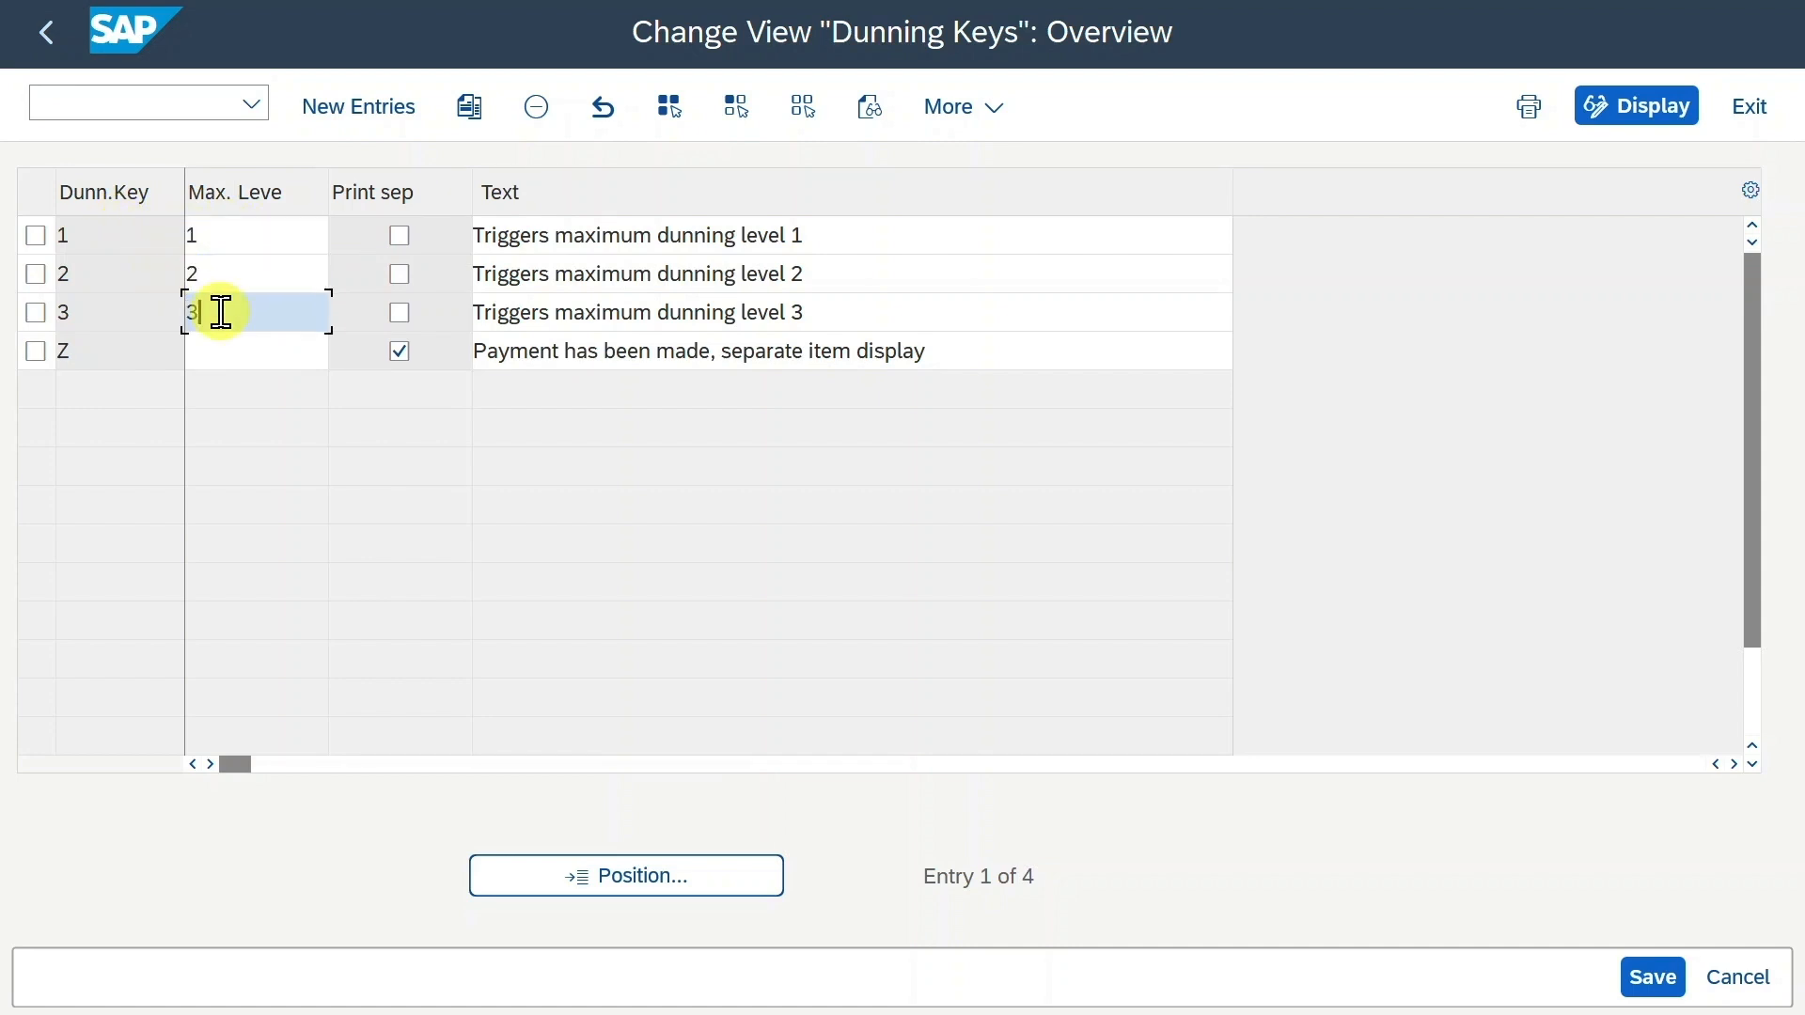
key(F3)
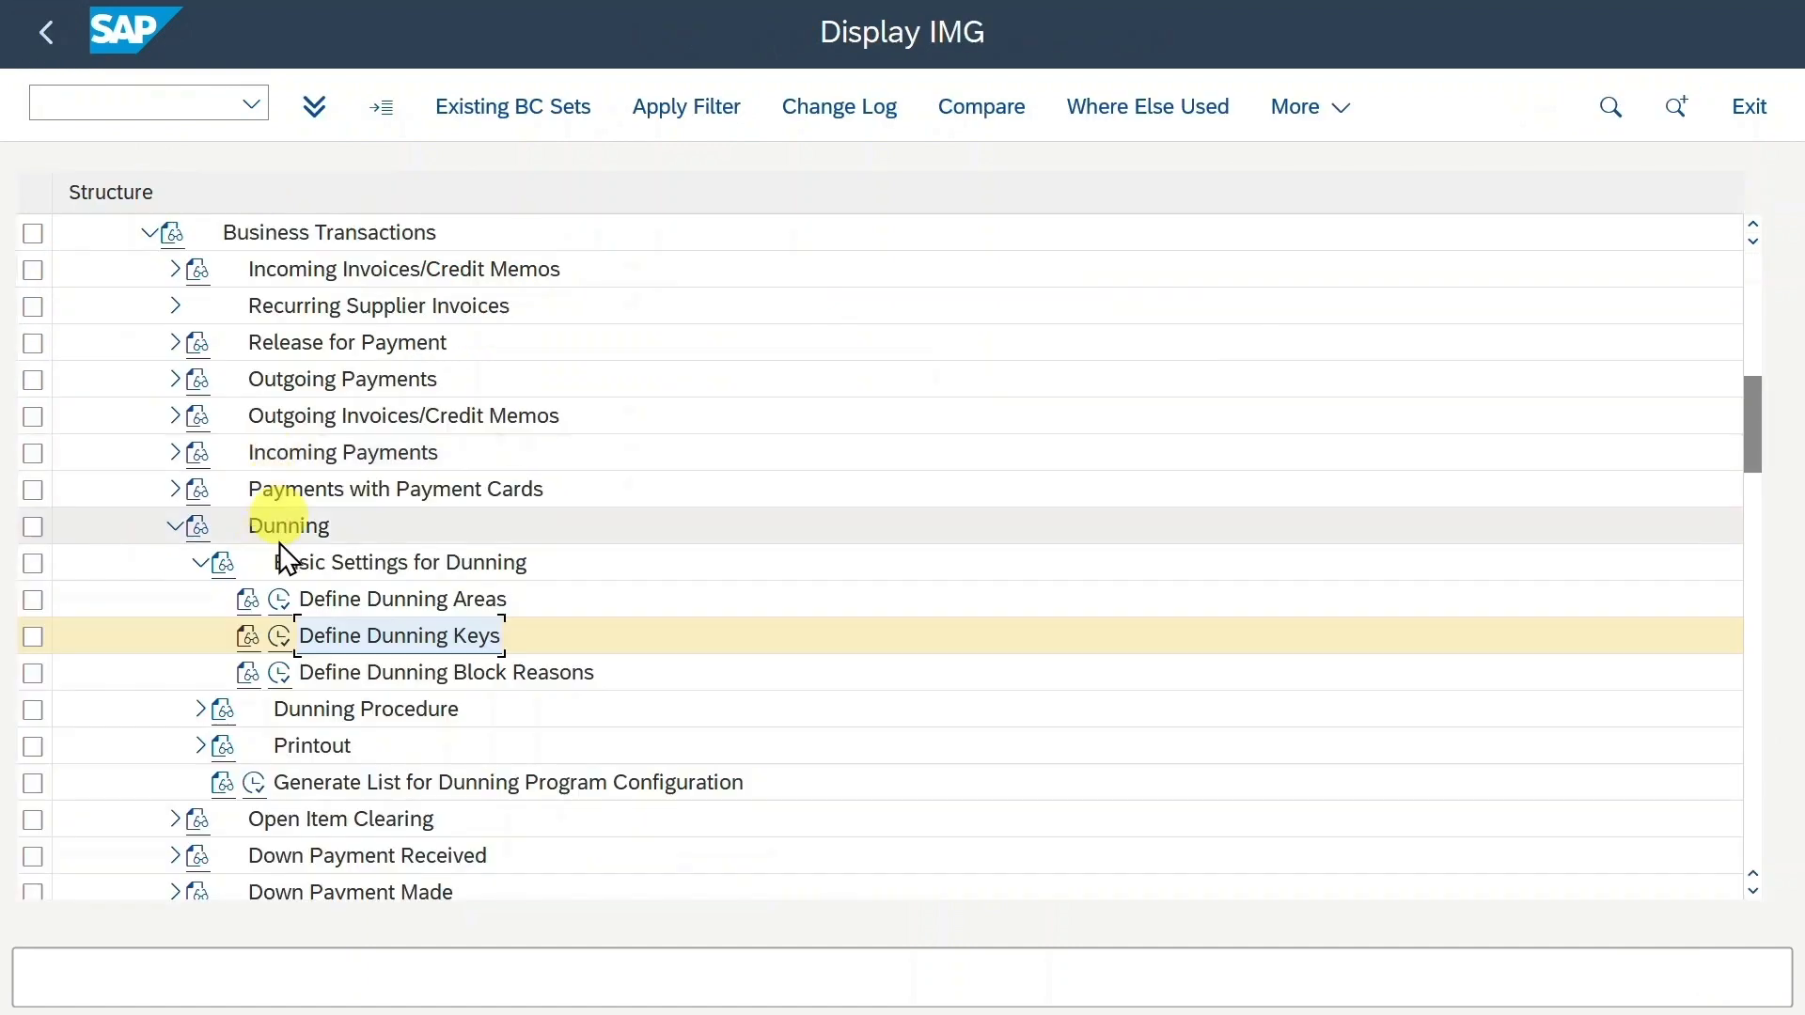
Open the Dunning Block Reasons customizing and compare its entries with the Dunning Block field in the customer's correspondence data
click(285, 679)
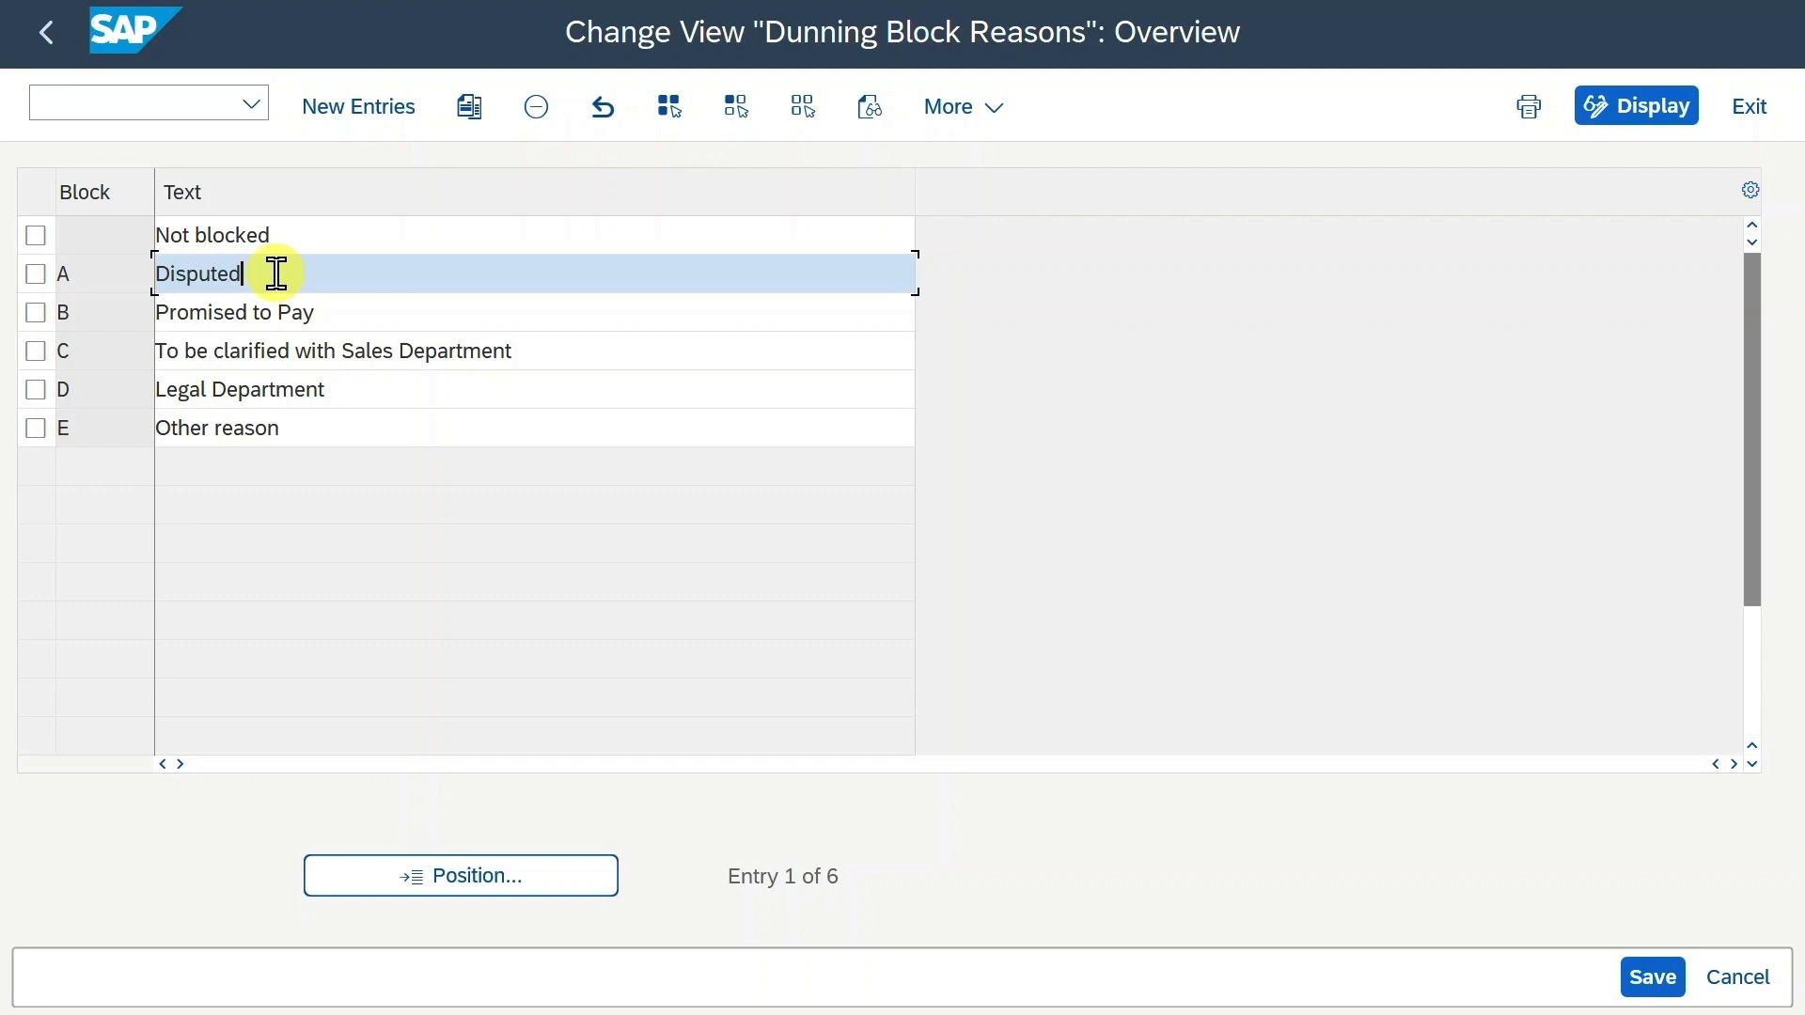
click(326, 387)
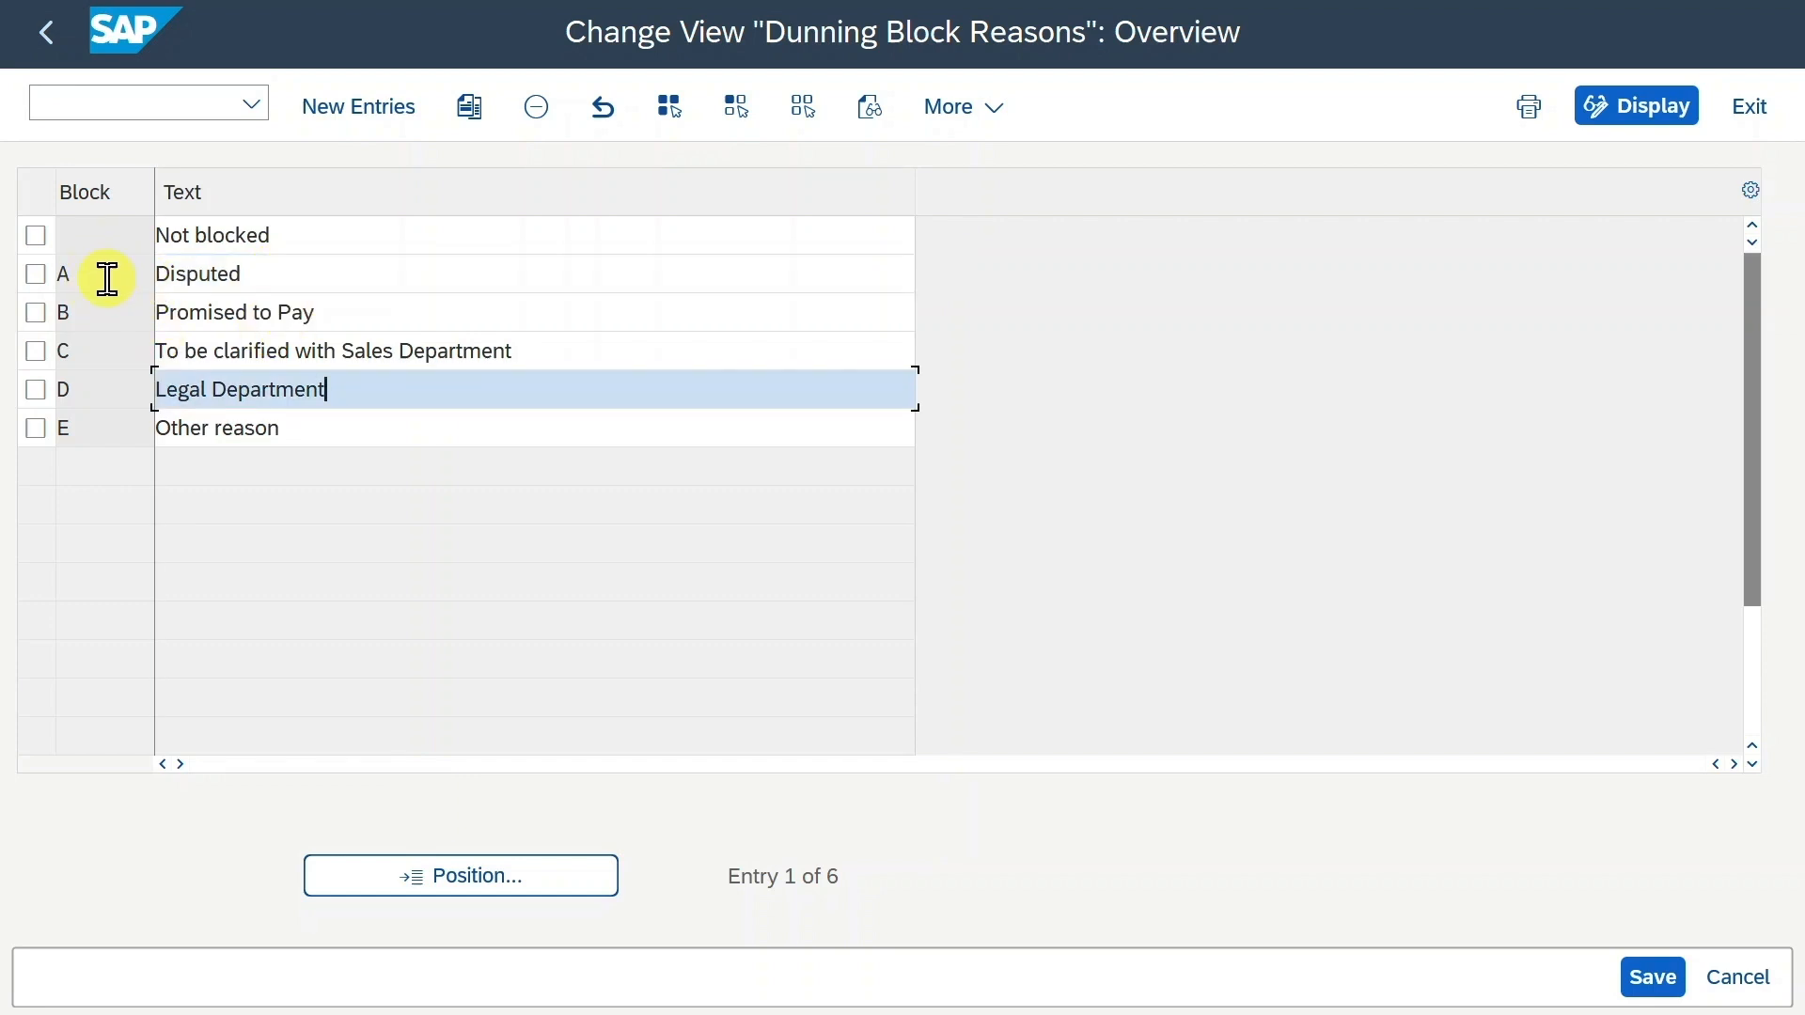
click(111, 289)
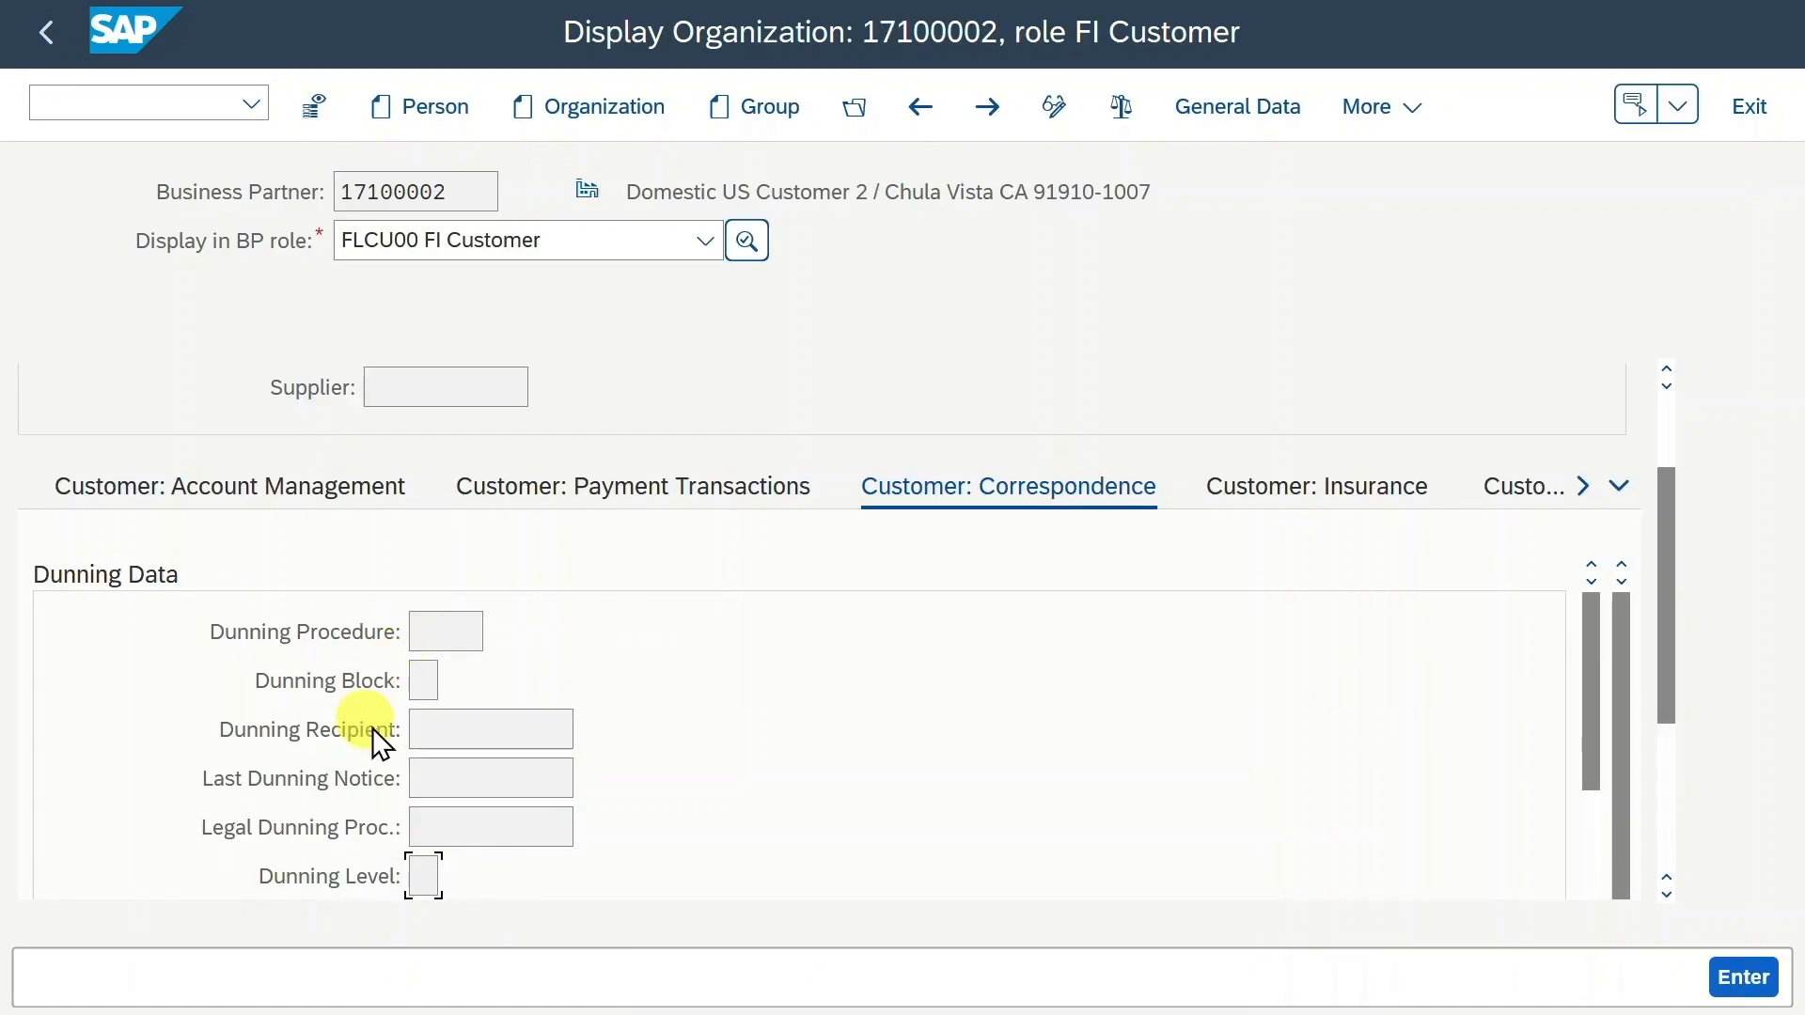
click(430, 674)
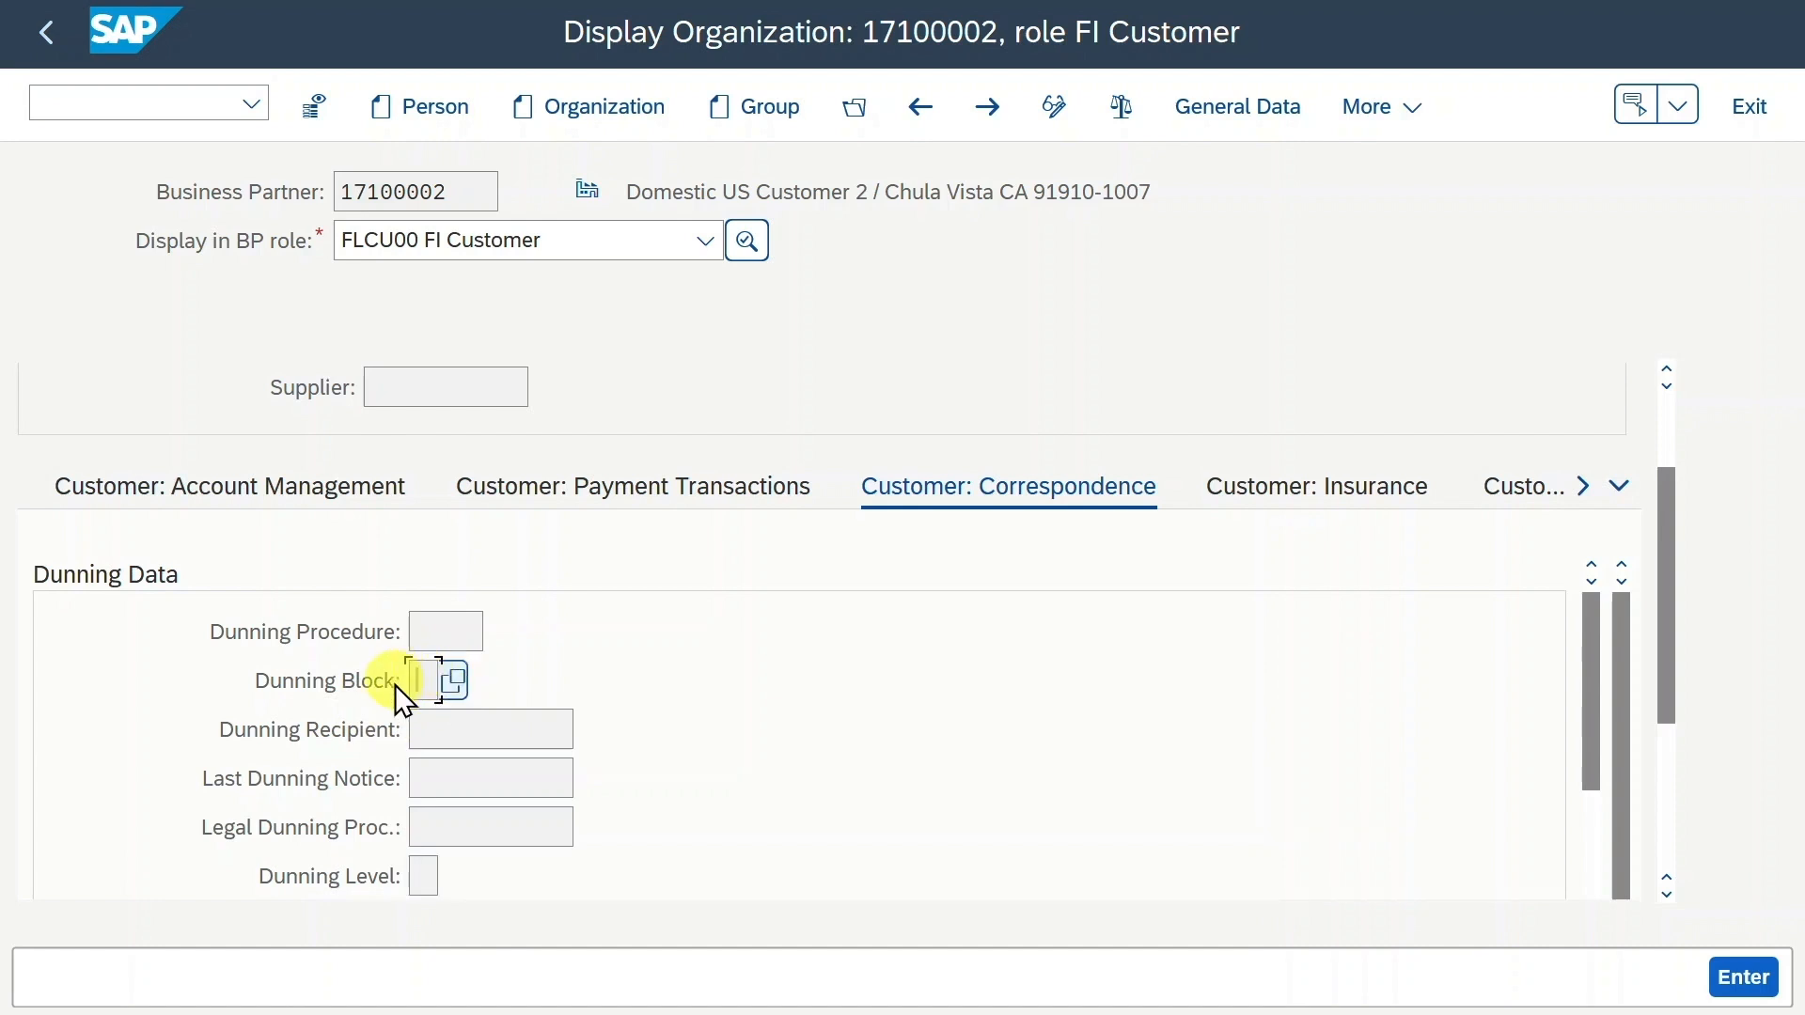
click(425, 679)
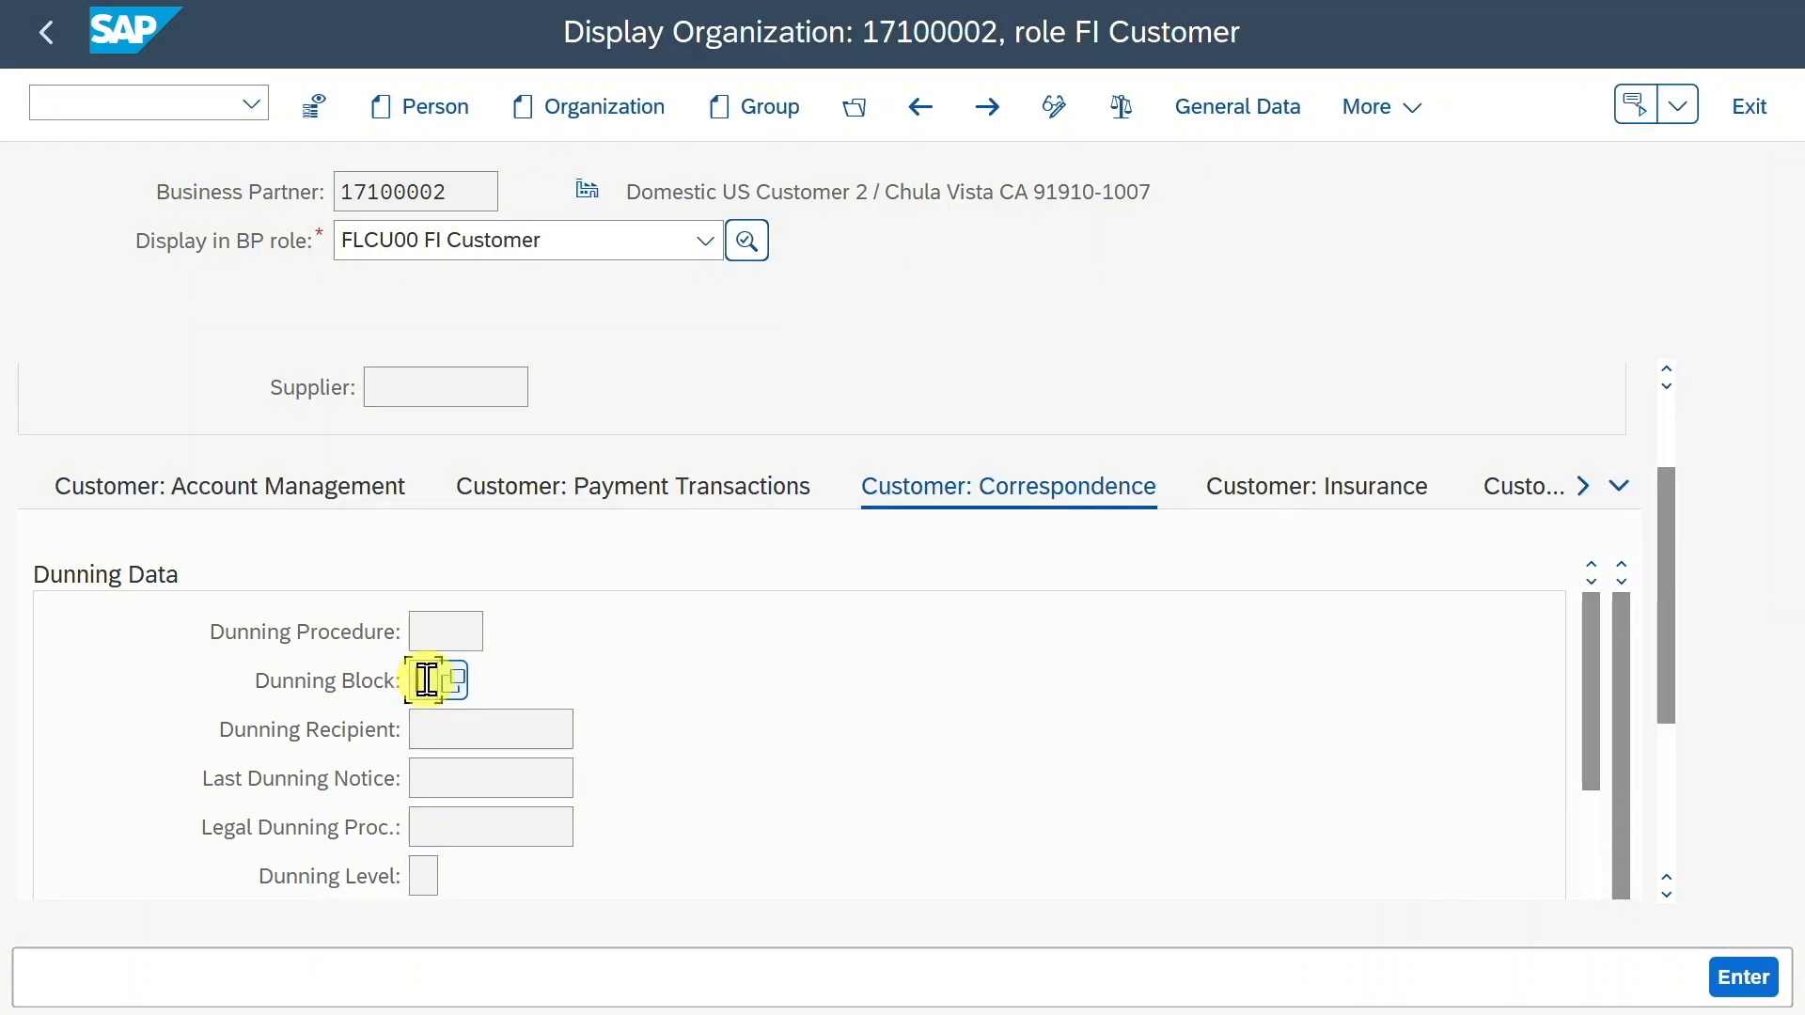
Start transaction FB70, copy the posting date 22.02.2025 into the invoice date and enter the customer number
click(193, 94)
text(/nfb70)
key(Return)
click(391, 489)
drag(389, 492, 252, 493)
key(ctrl+c)
click(356, 436)
key(ctrl+v)
click(478, 388)
click(564, 388)
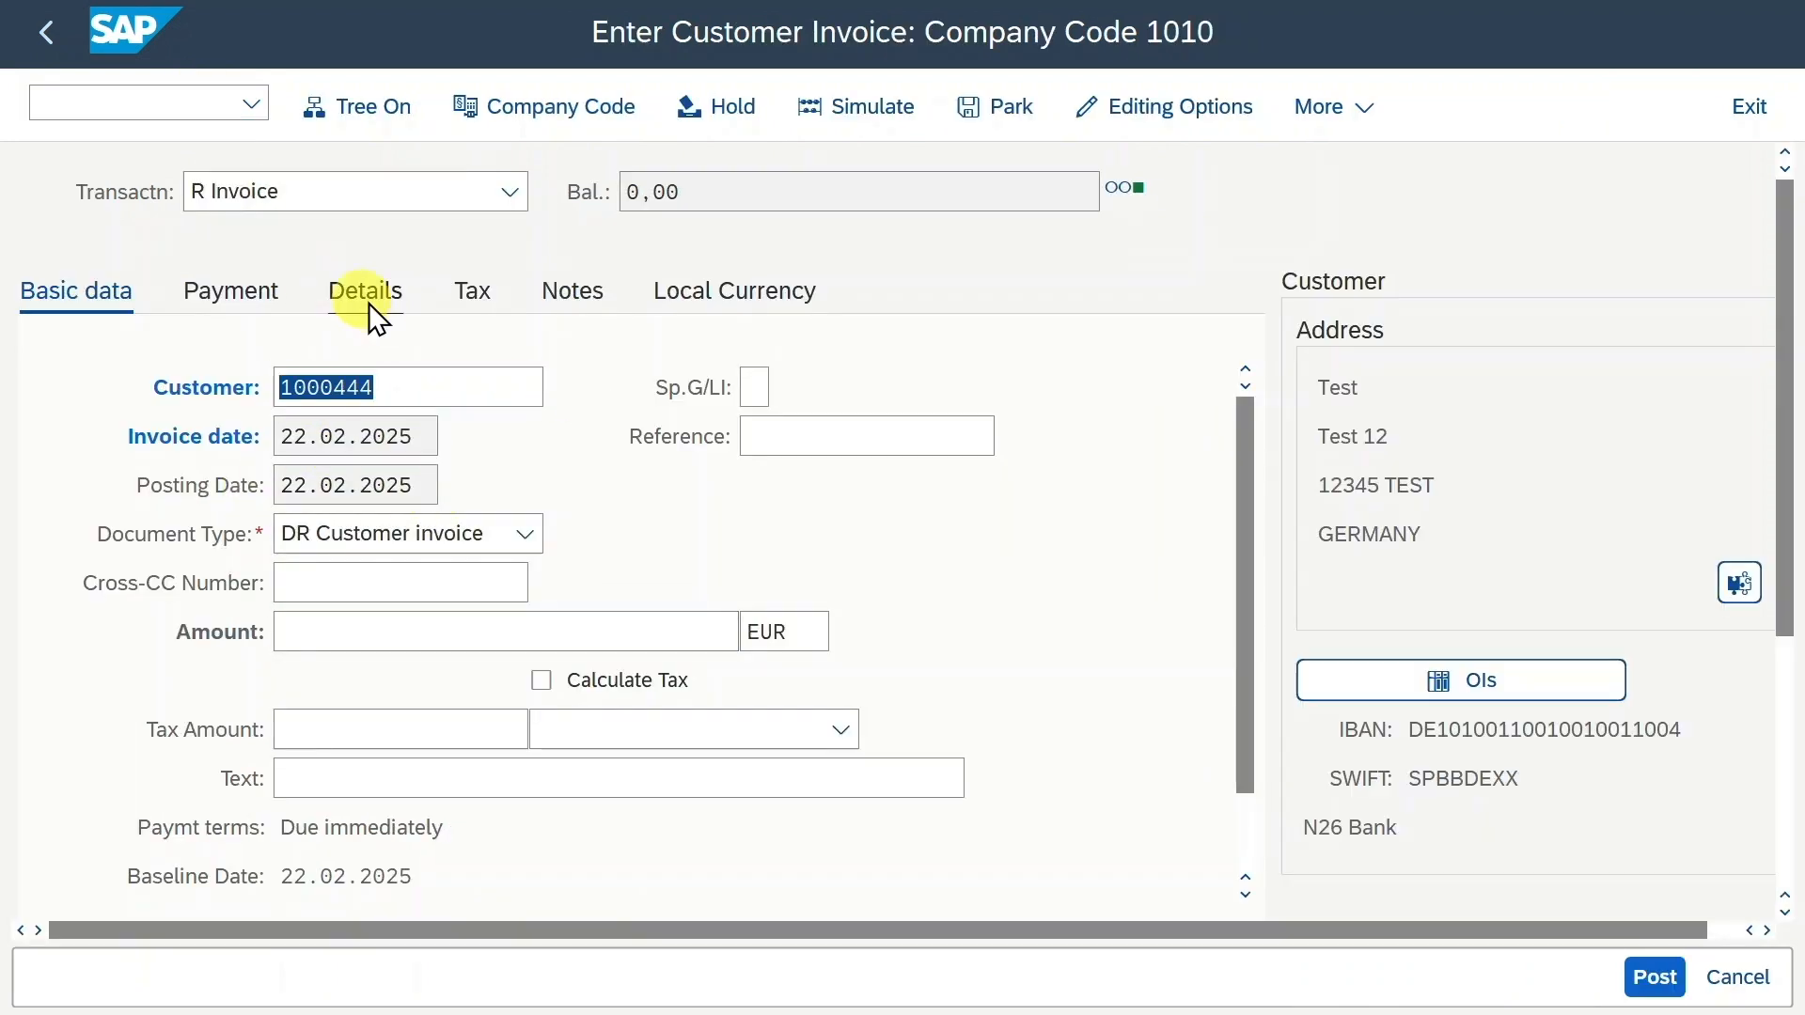
Examine the dunning block, dunning key and available dunning areas in the customer invoice's details
click(376, 290)
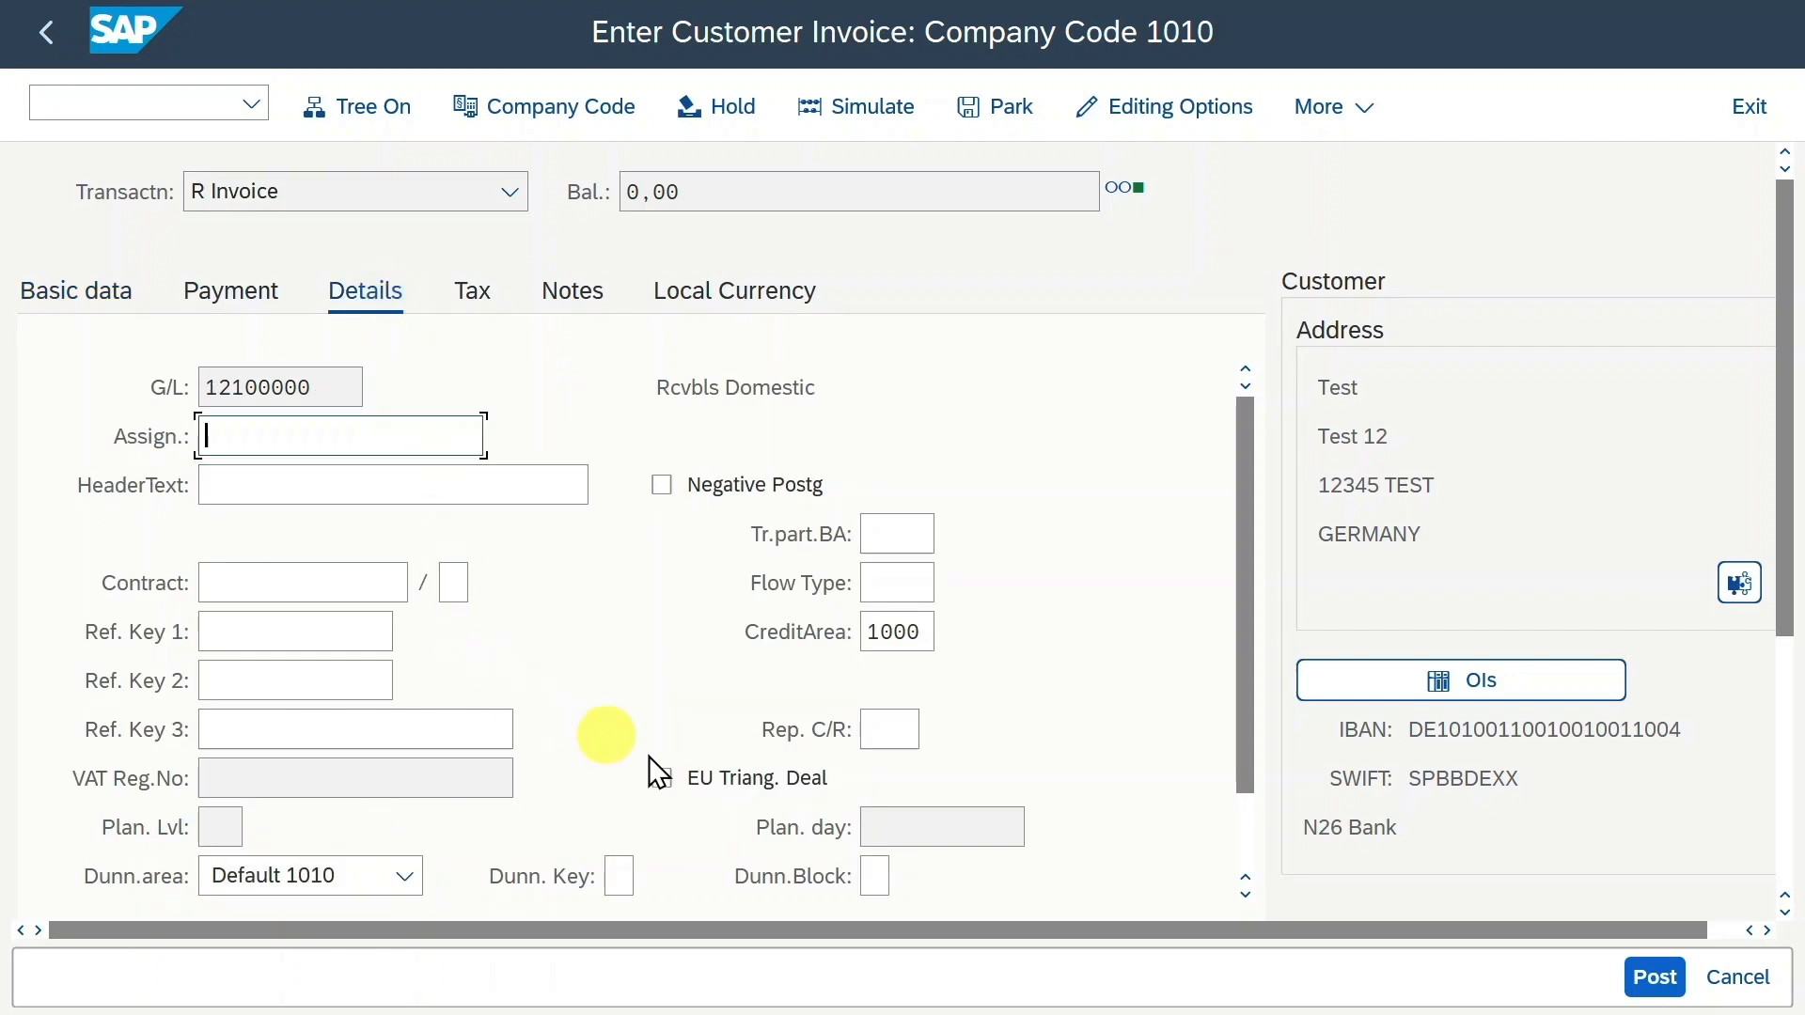
click(880, 872)
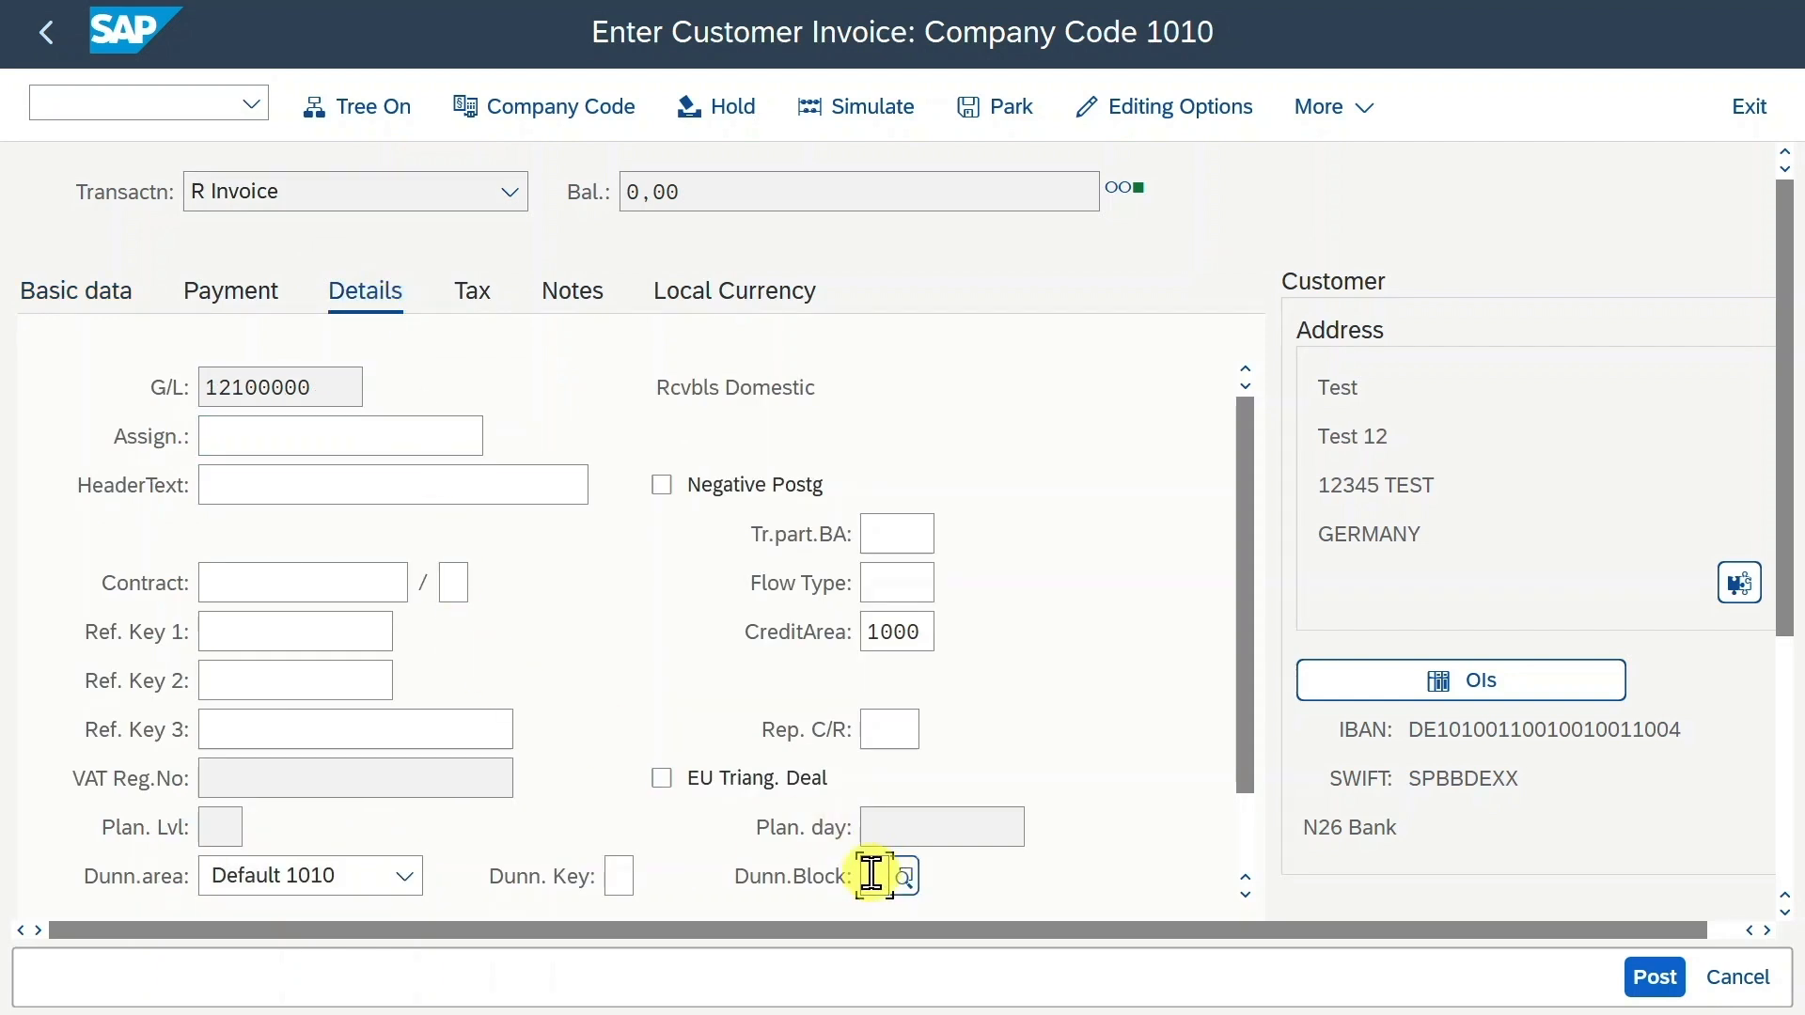
click(619, 876)
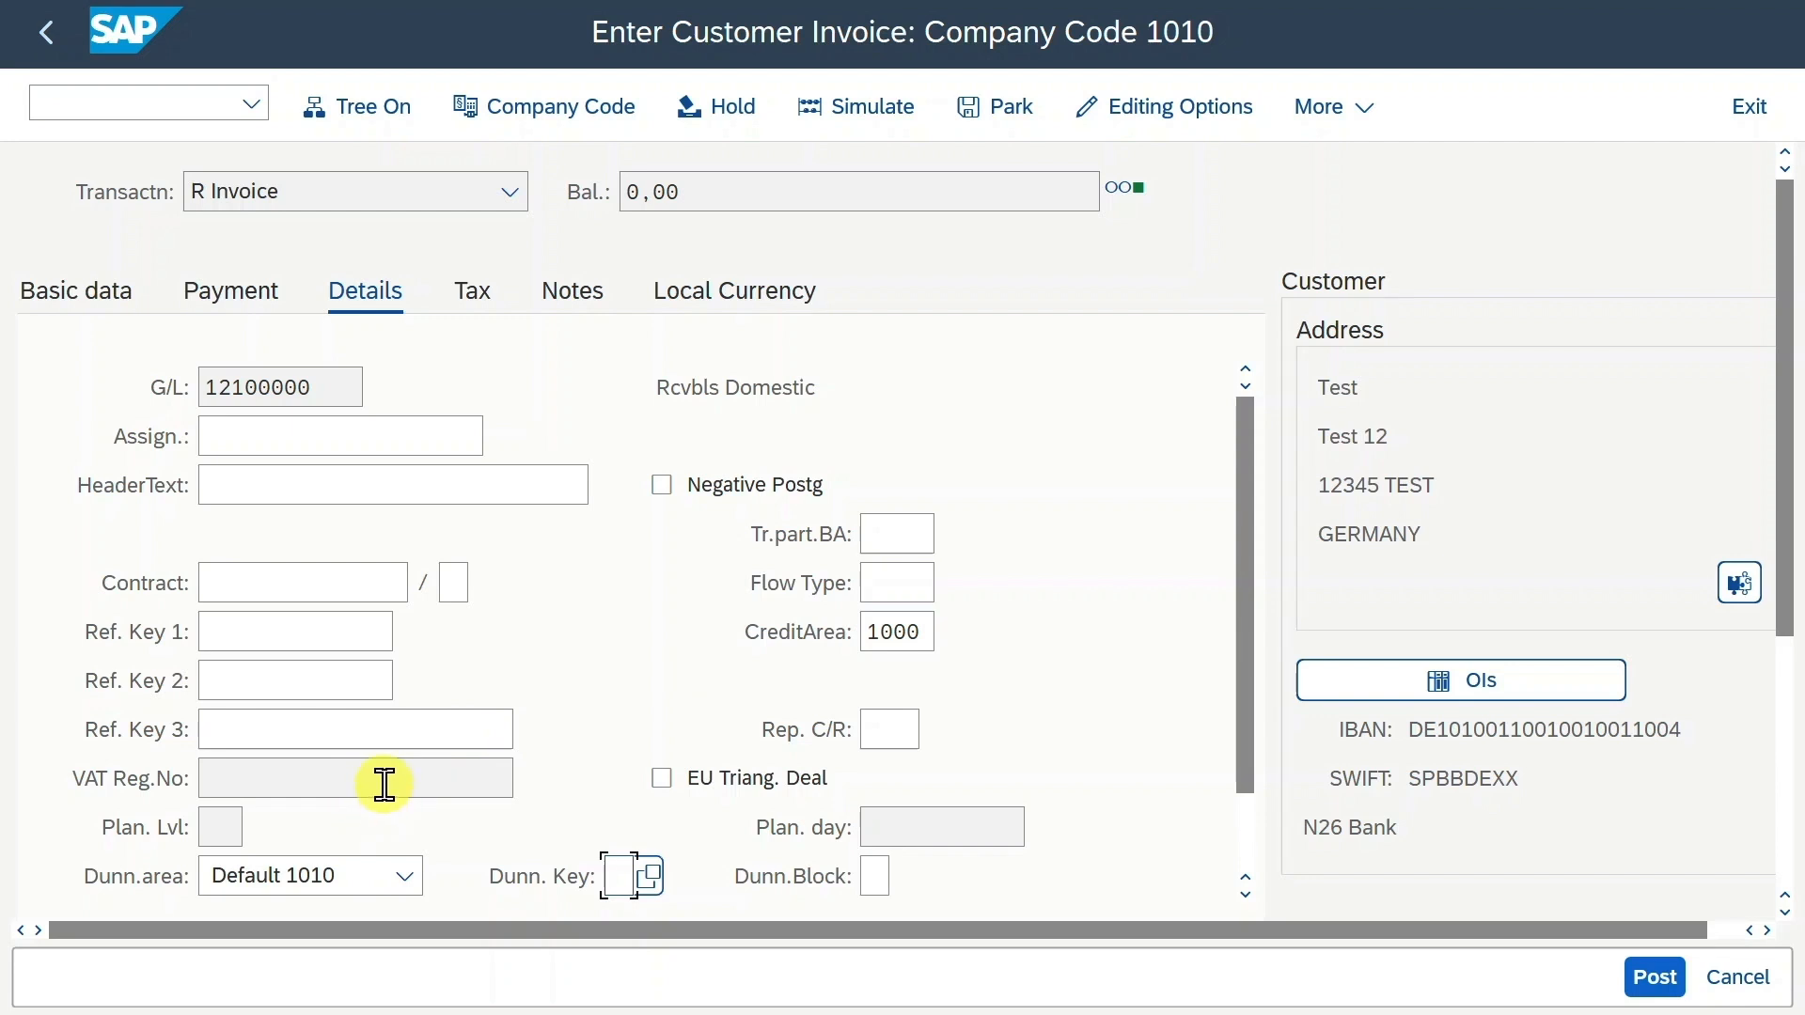
click(389, 884)
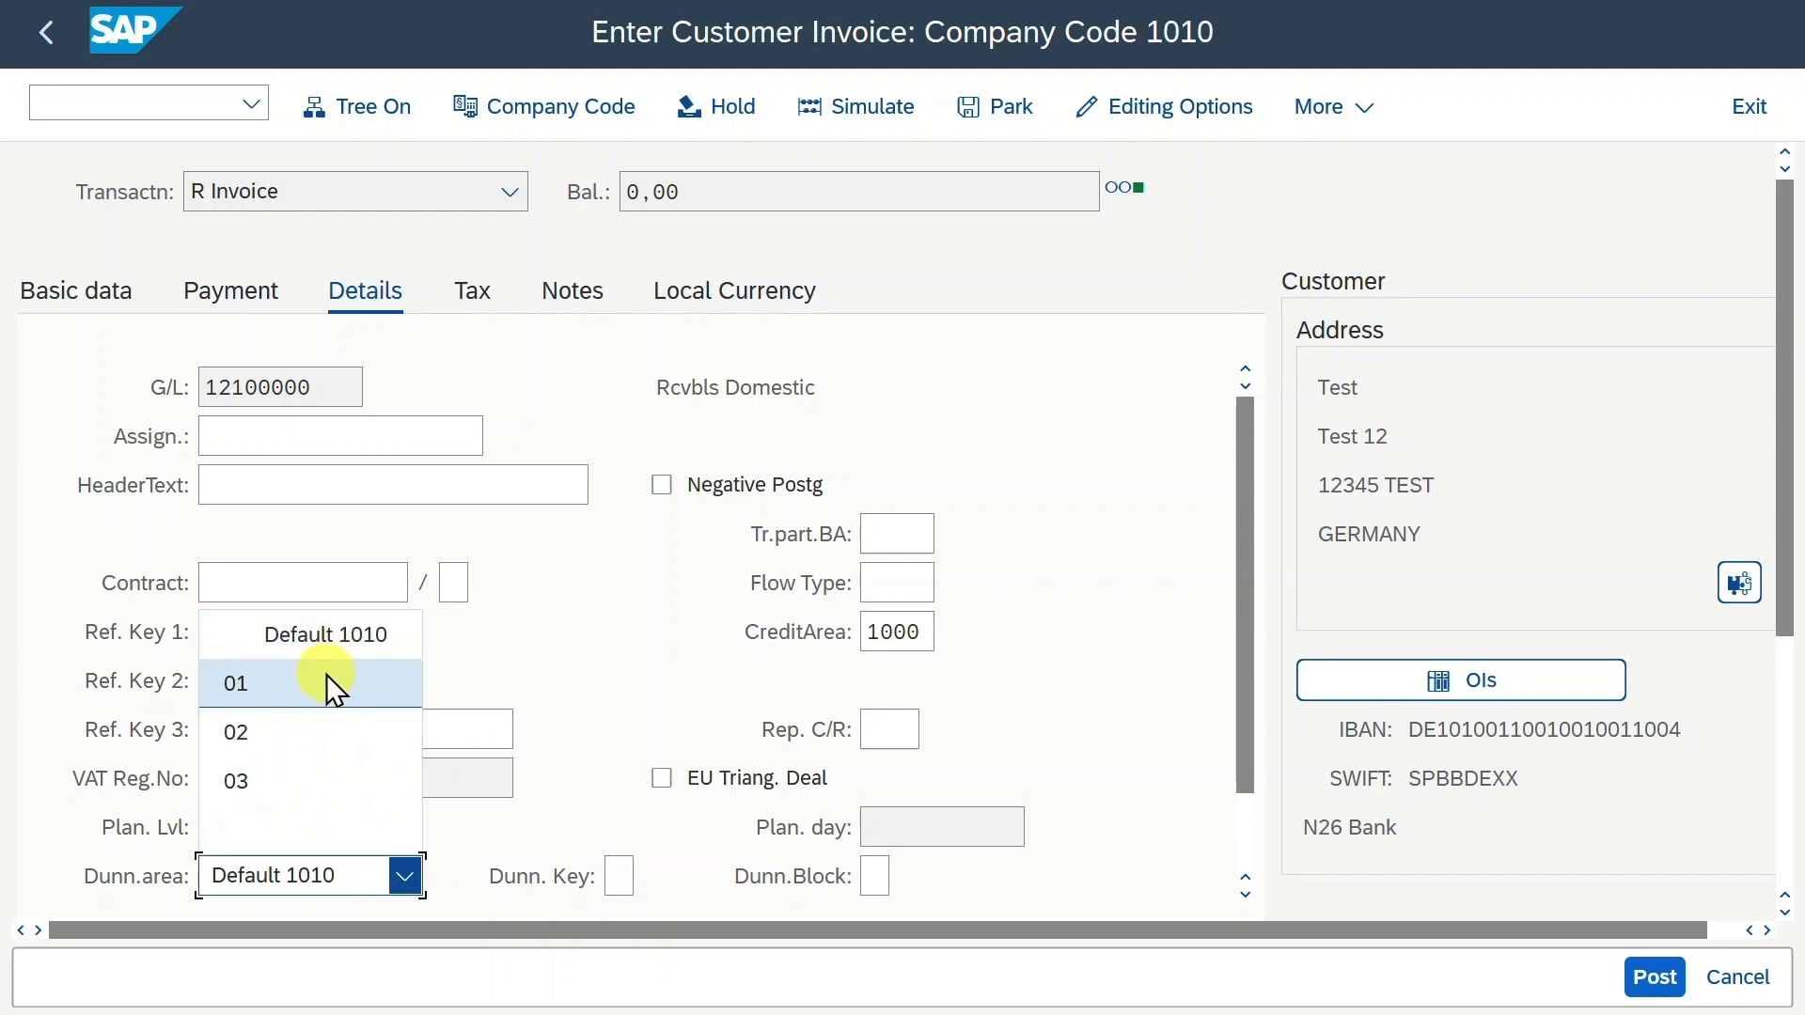
click(314, 838)
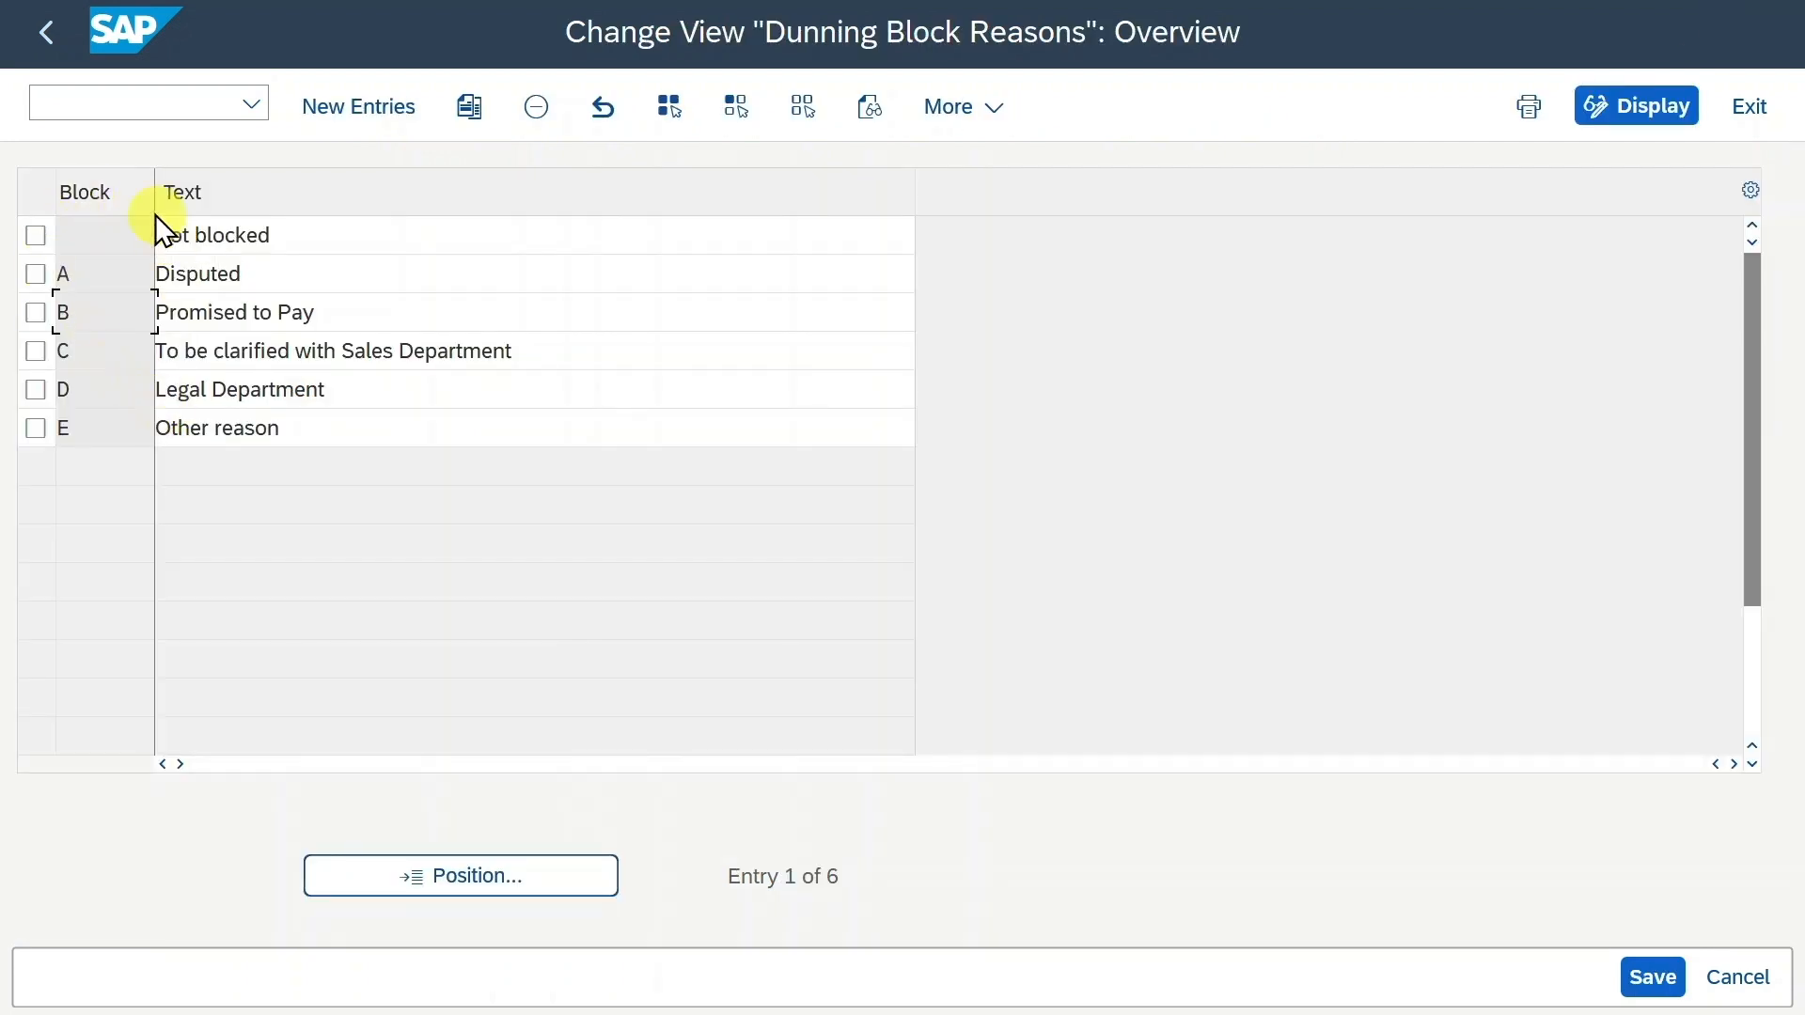
Examine the blank block entry and reason B in the Dunning Block Reasons overview, and return to the IMG
click(109, 235)
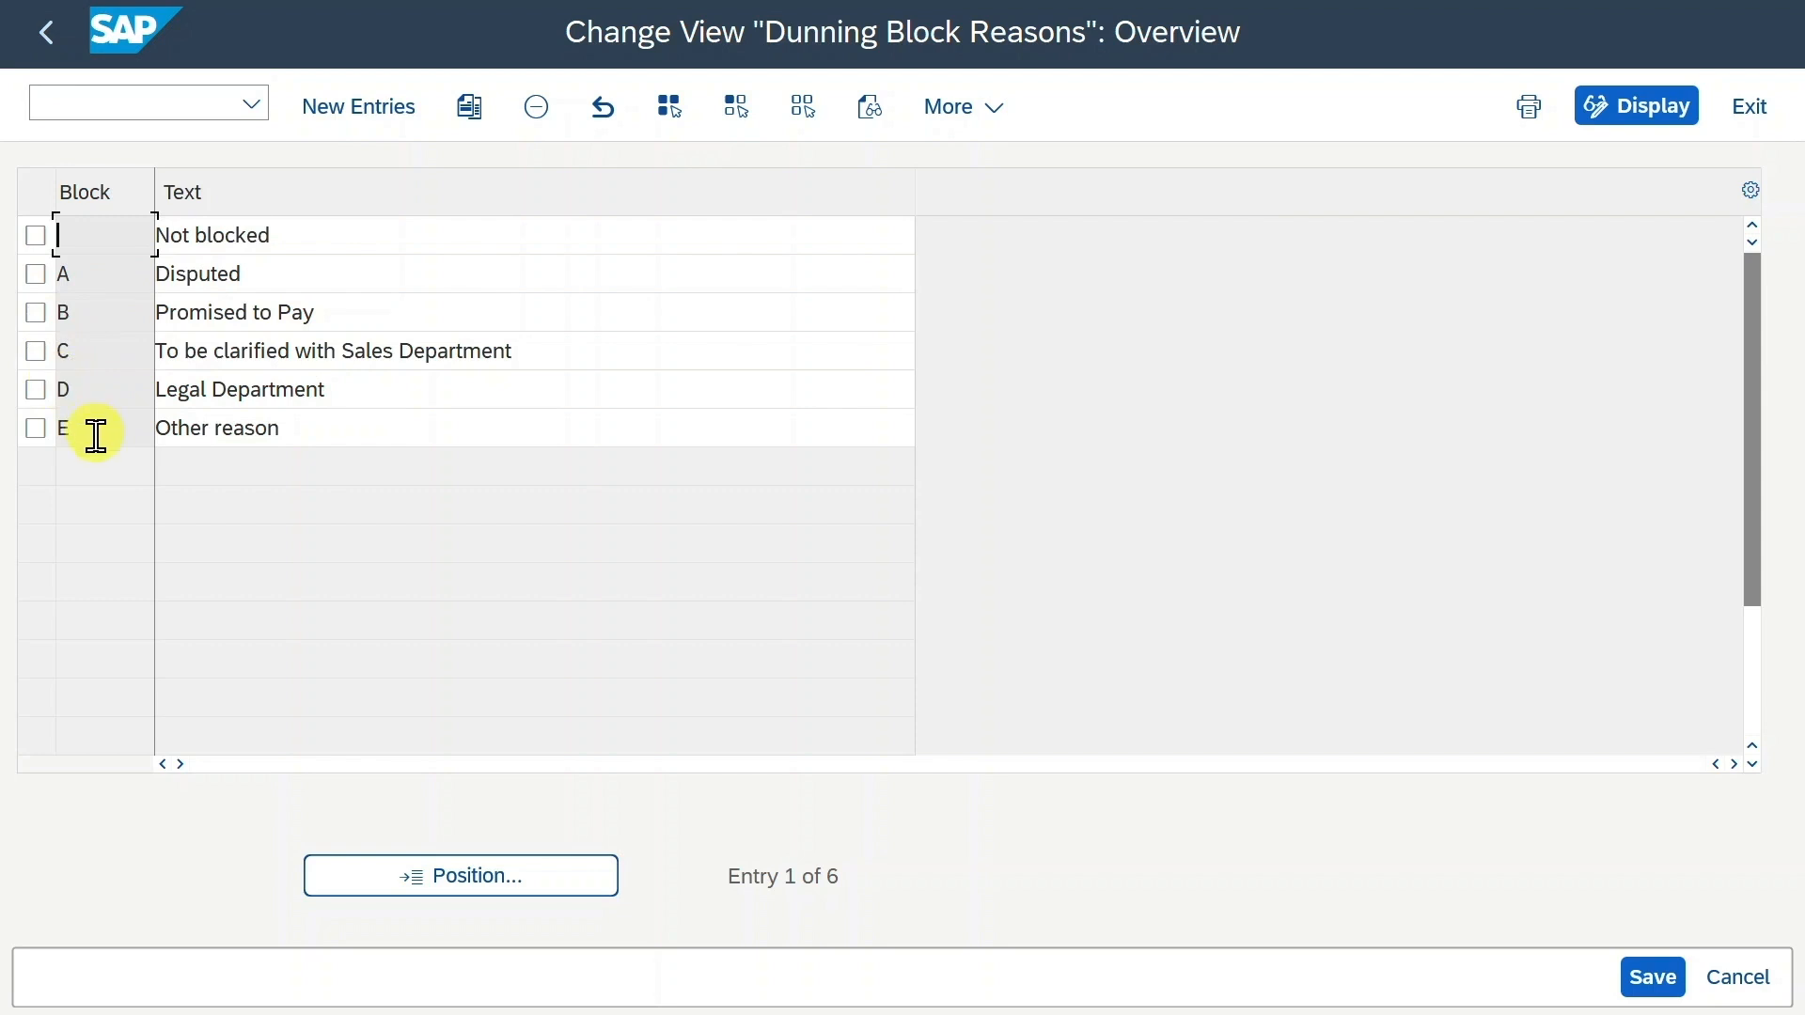
click(104, 299)
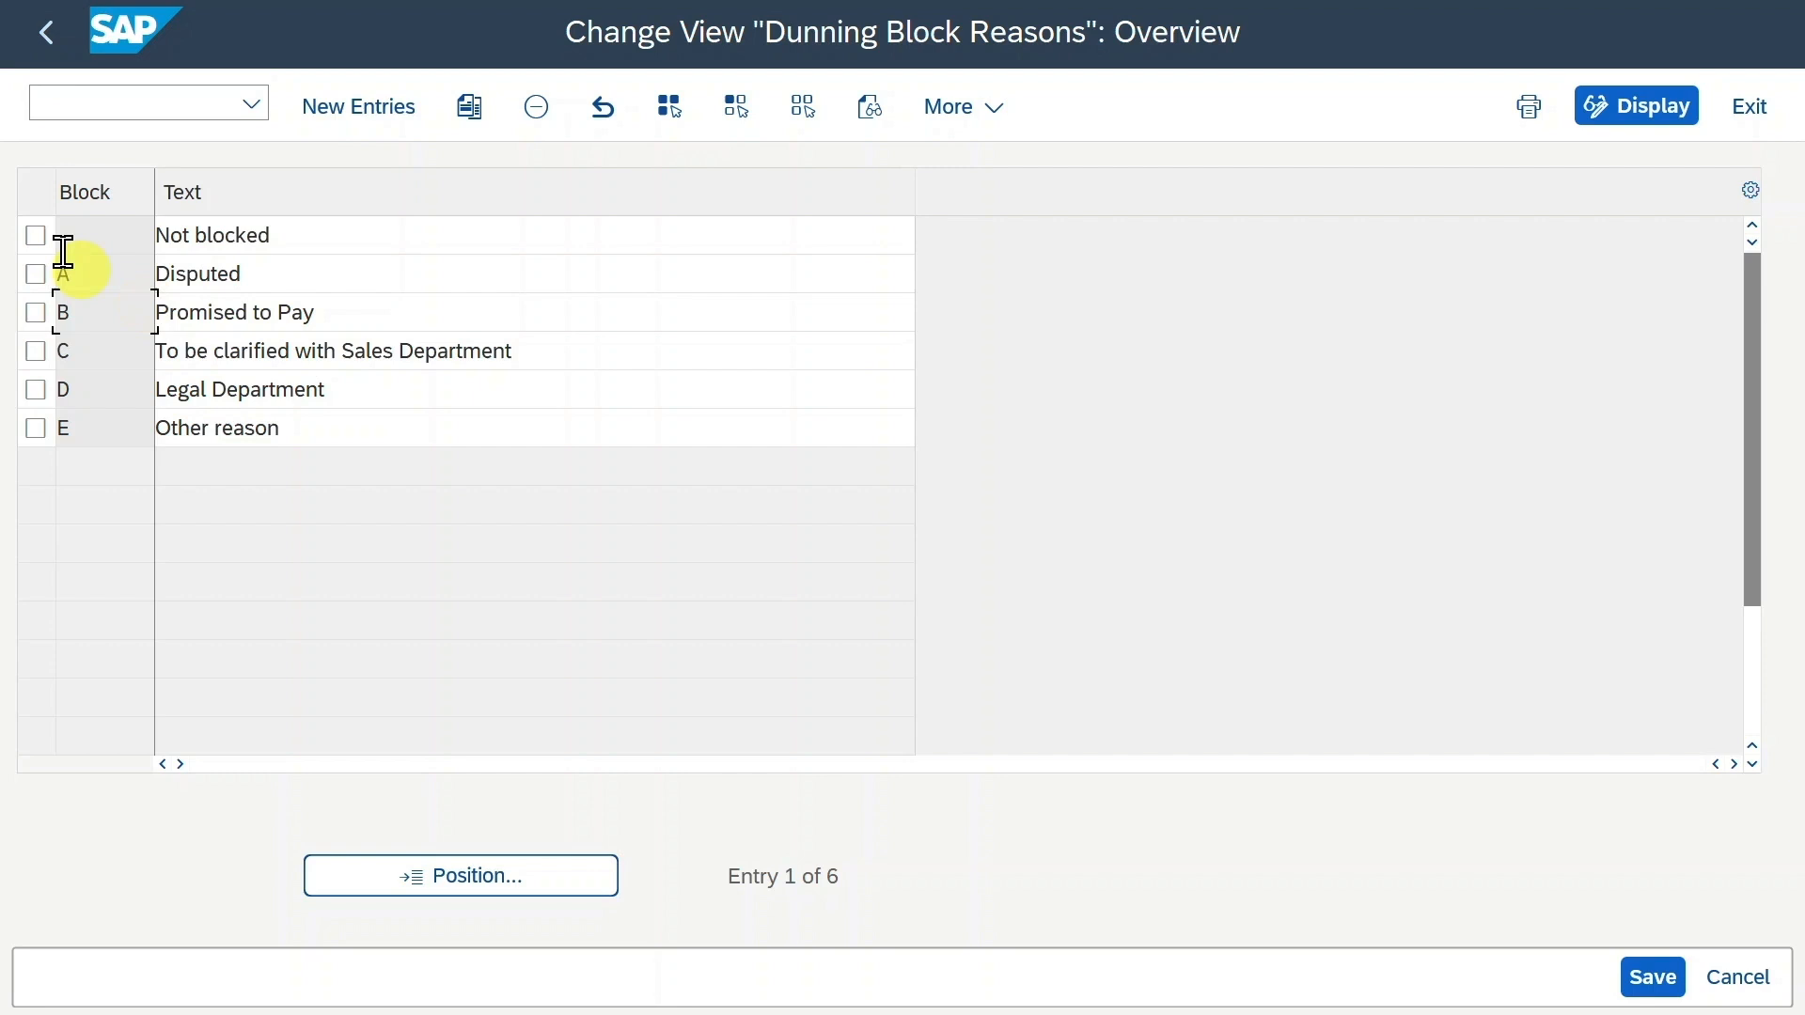
click(59, 37)
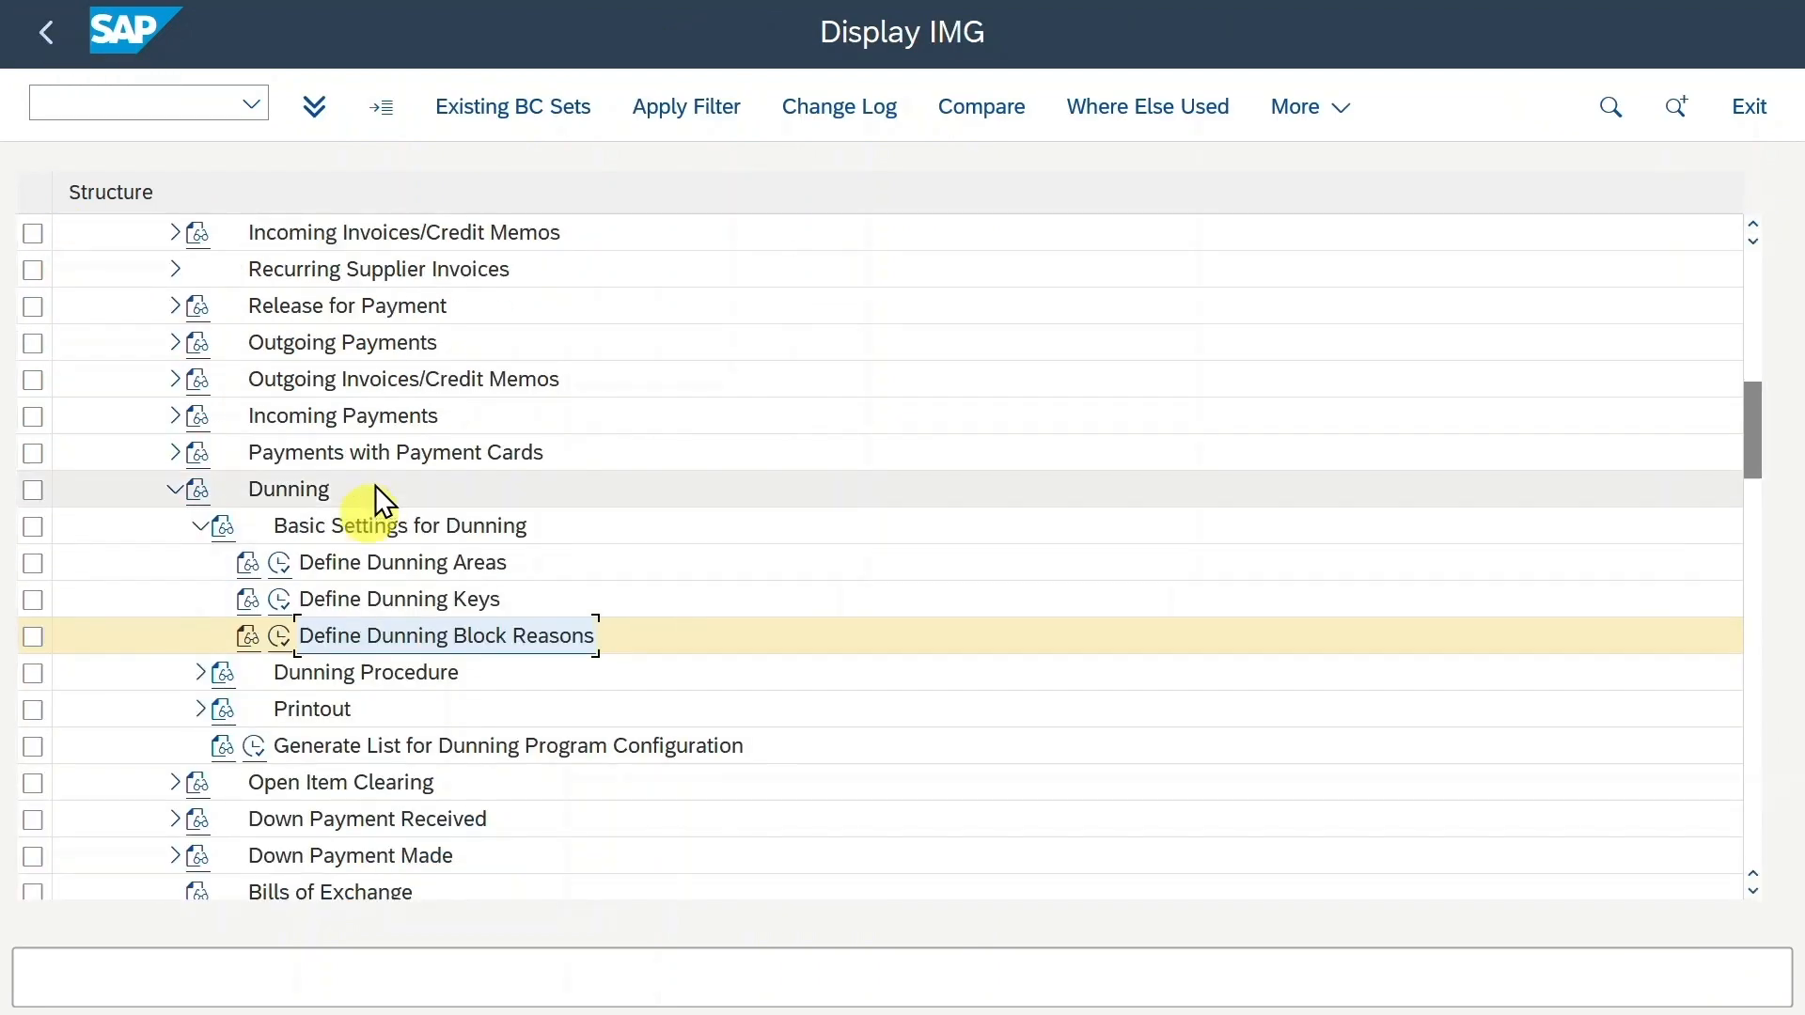
Collapse Basic Settings for Dunning, expand Dunning Procedure and open the Define Dunning Procedures activity
click(202, 523)
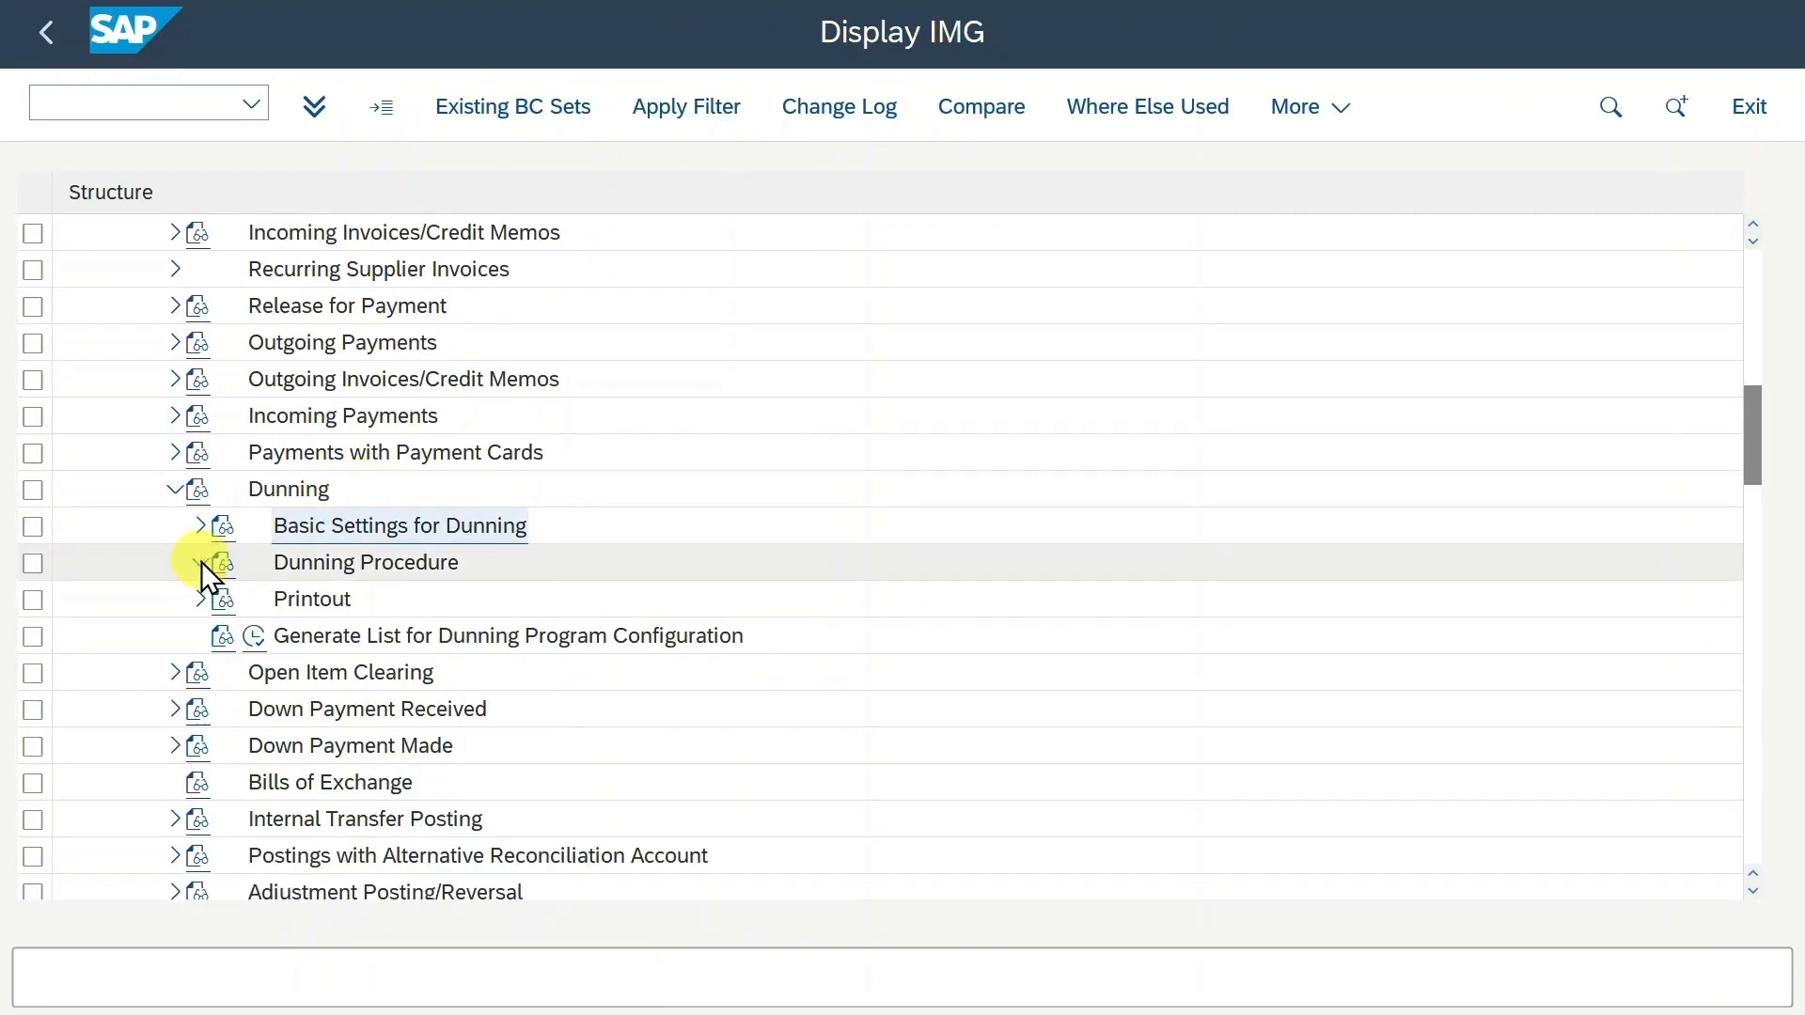
click(201, 561)
scroll(321, 538, down, 2)
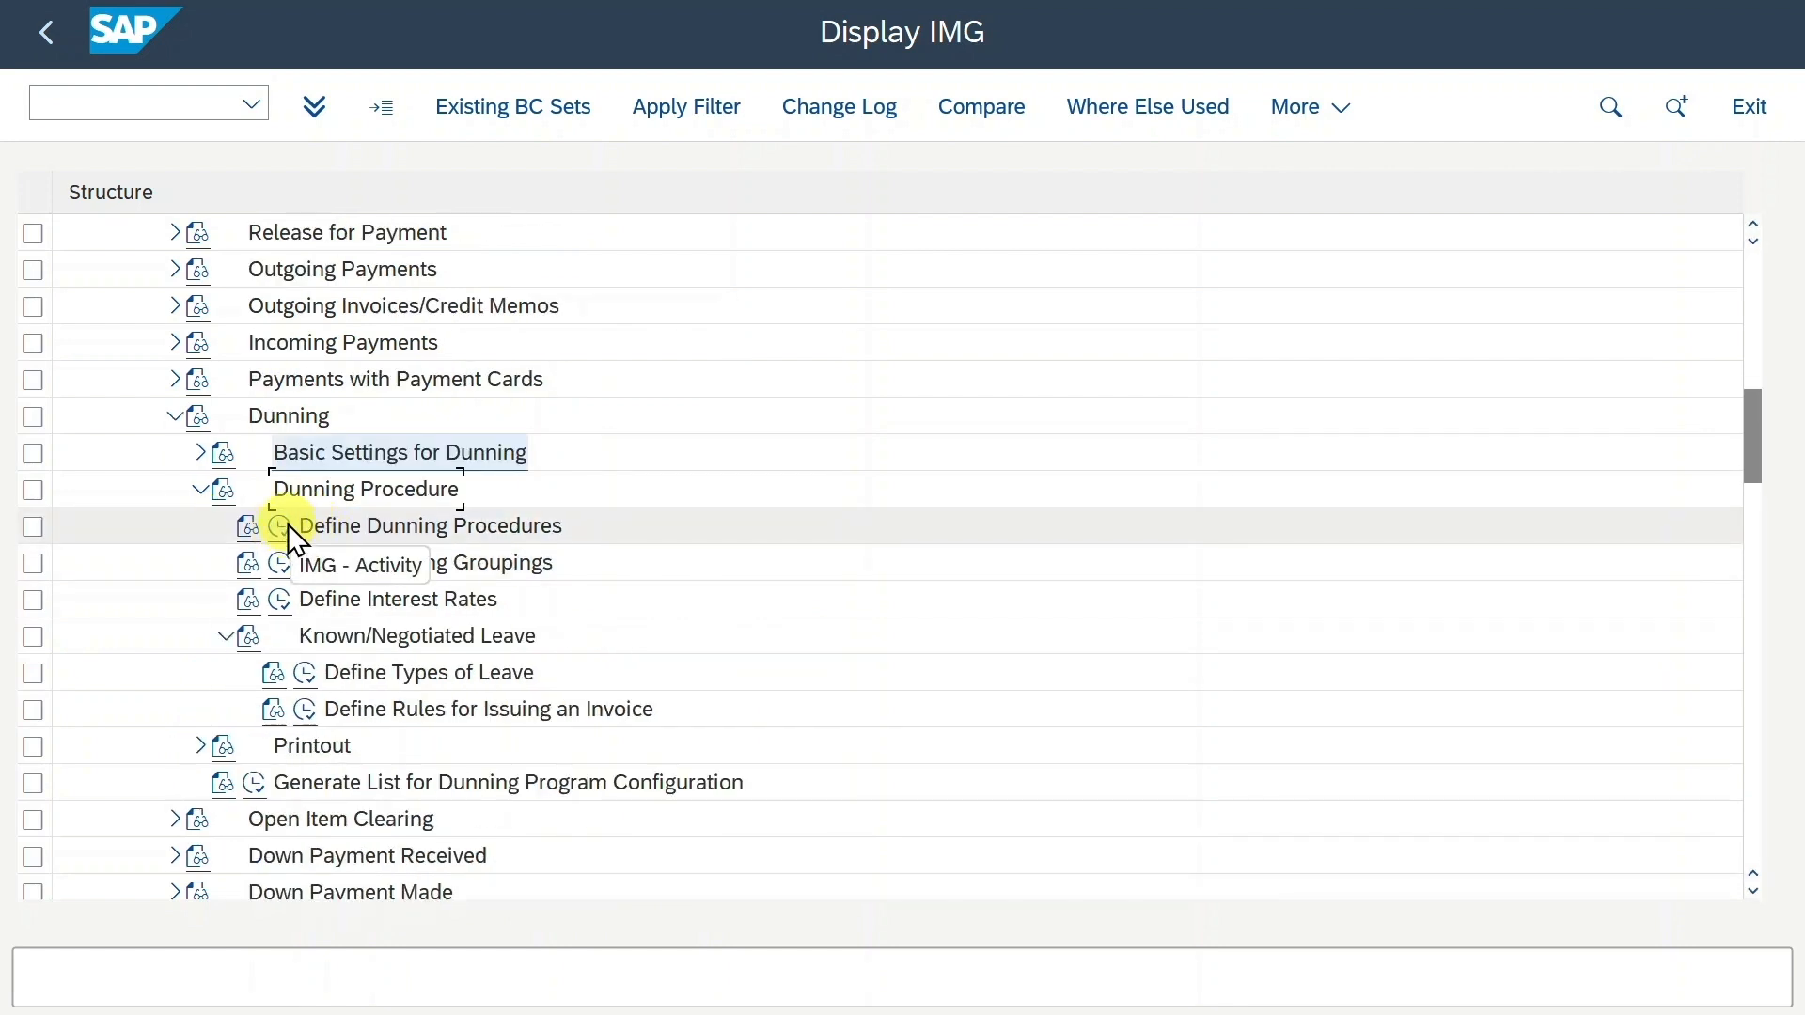
click(279, 526)
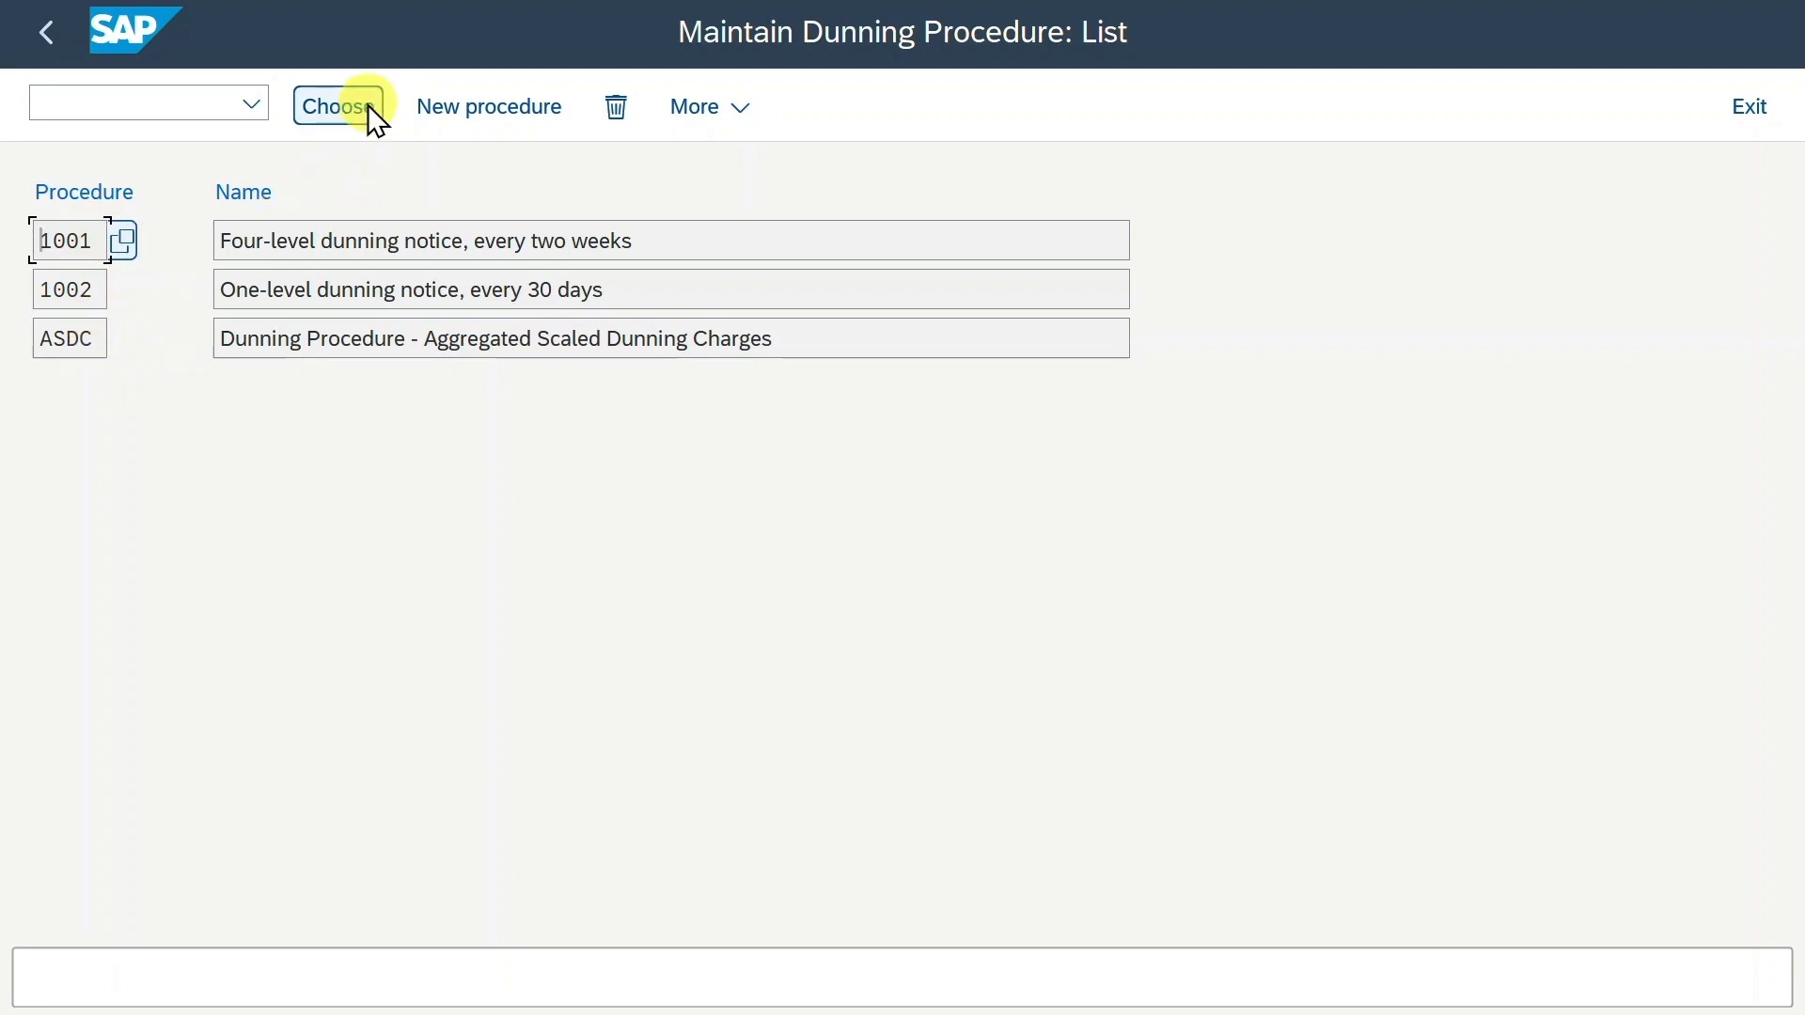
Create a new dunning procedure Z123 with the name Test Procedure
click(453, 115)
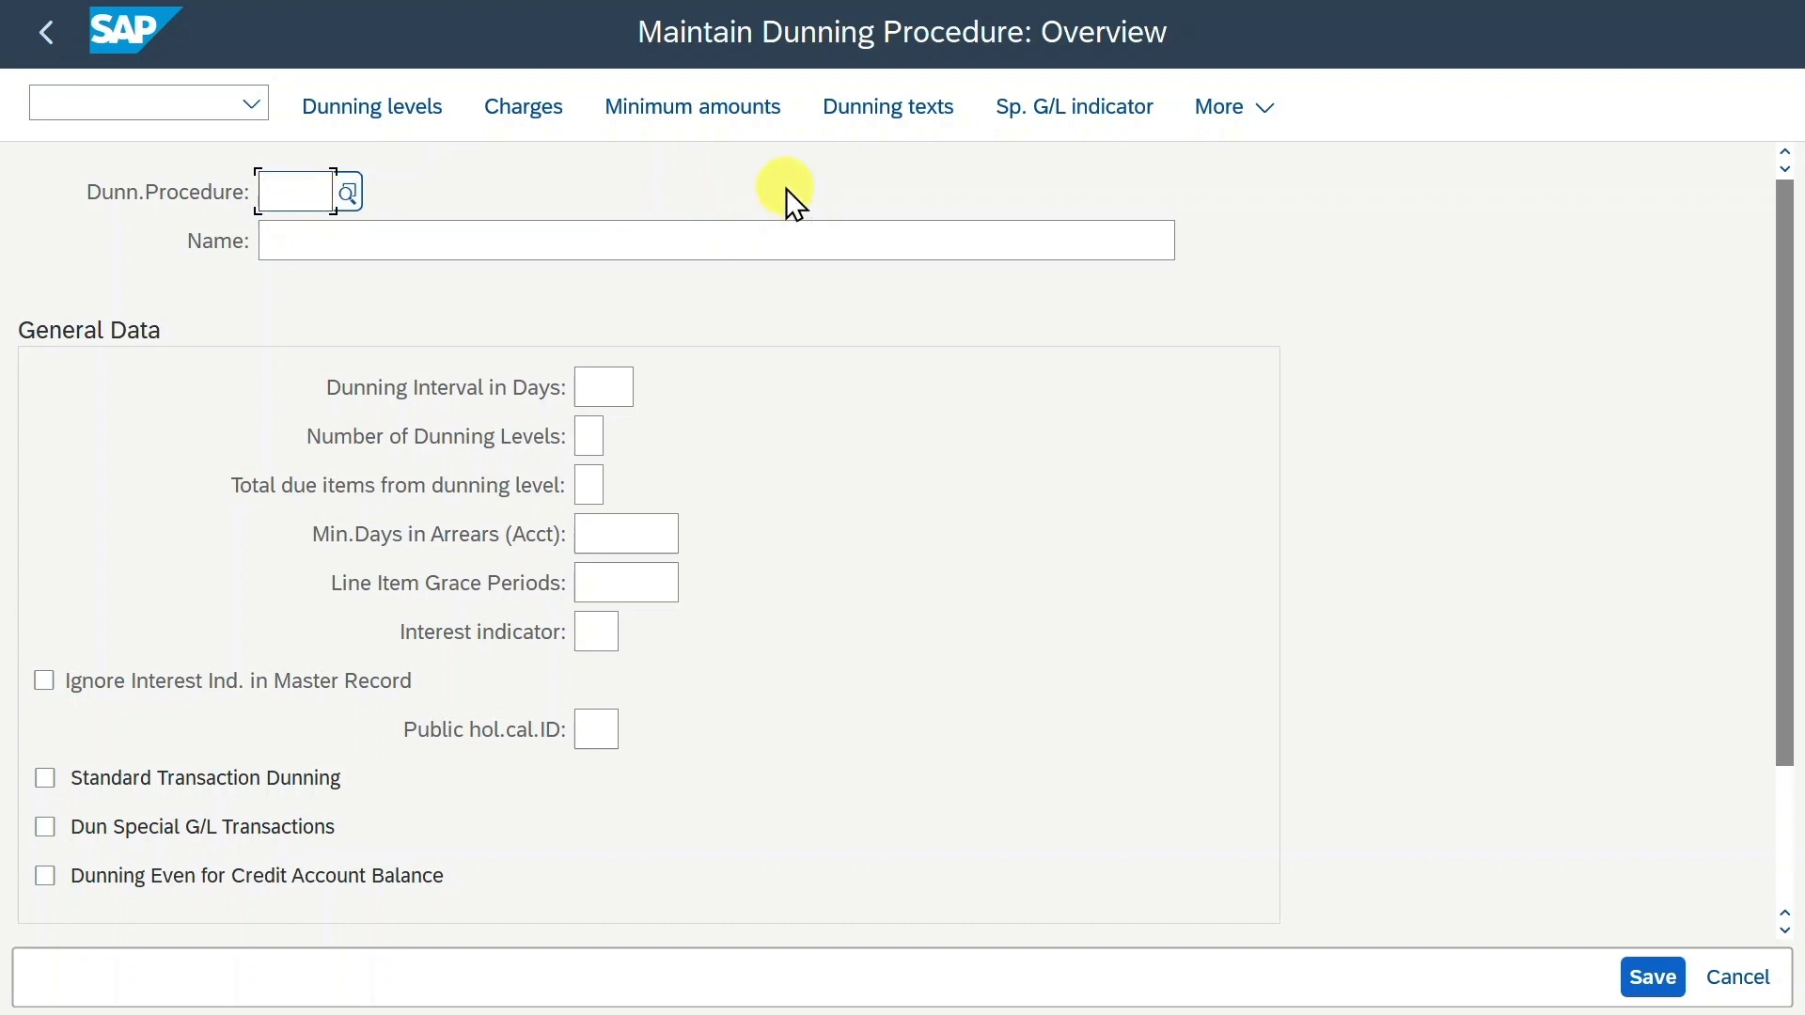
text(Z123)
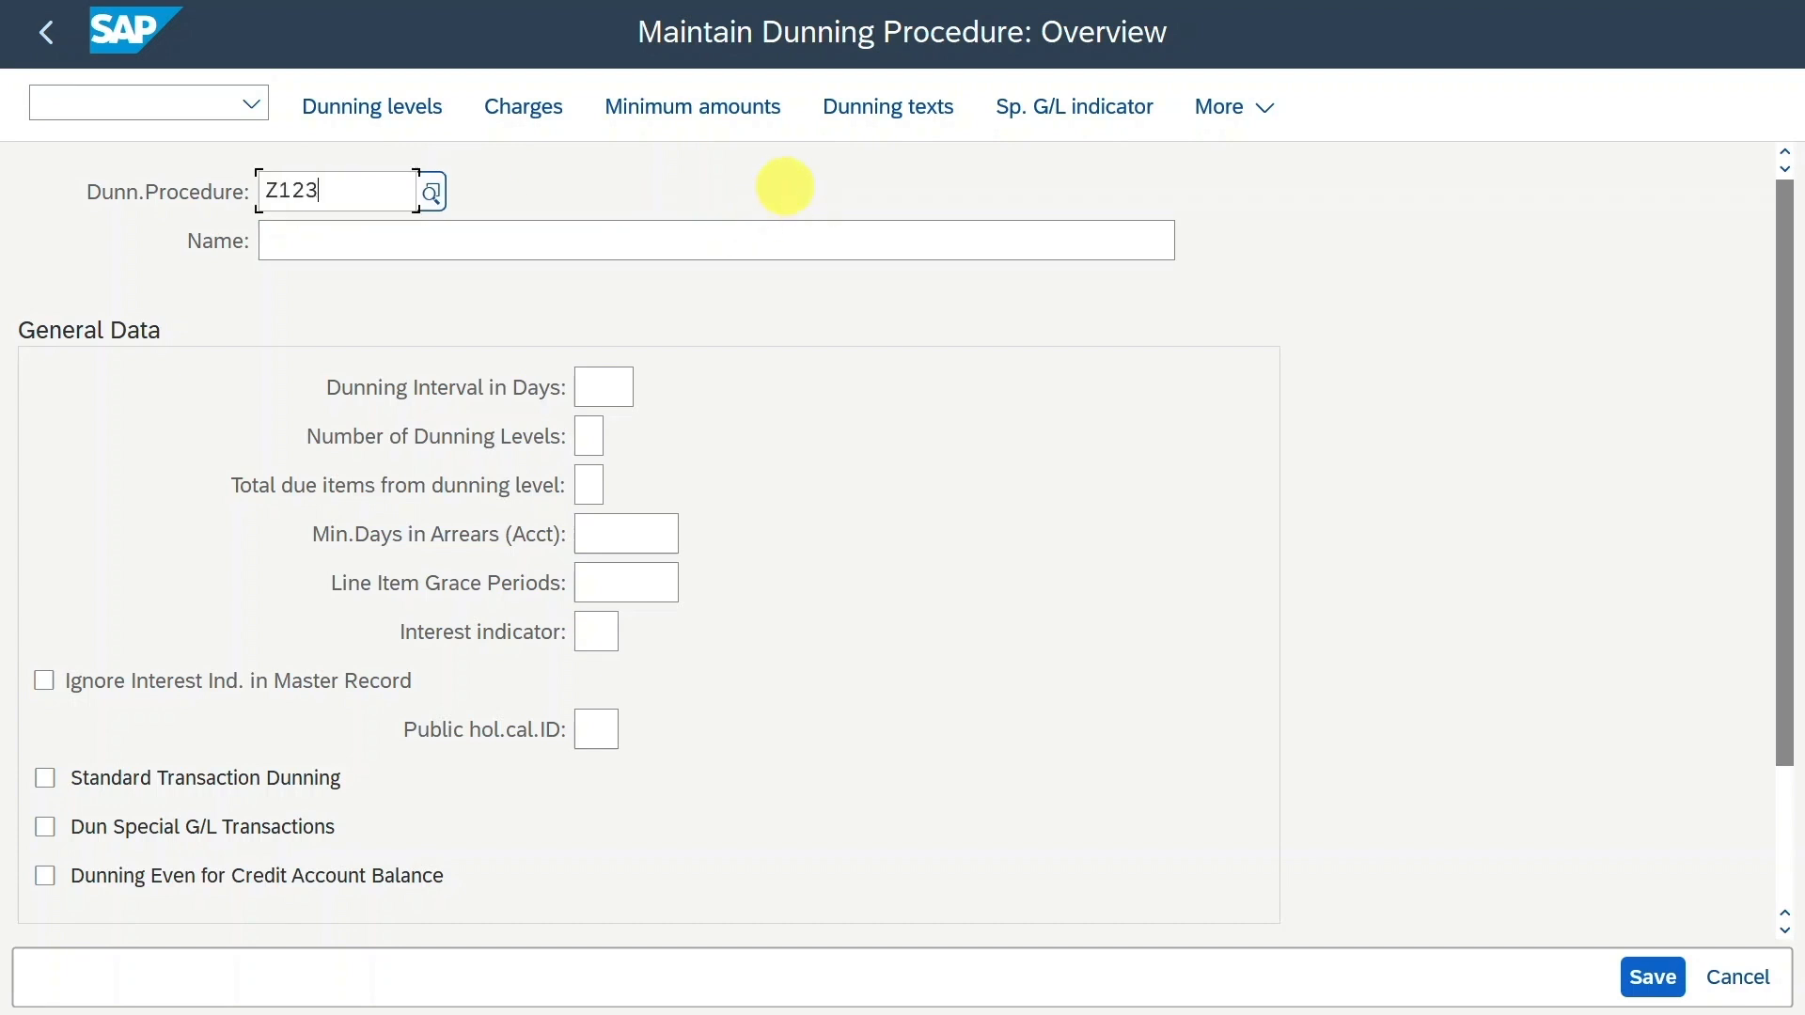
key(Return)
text(Test Procedure)
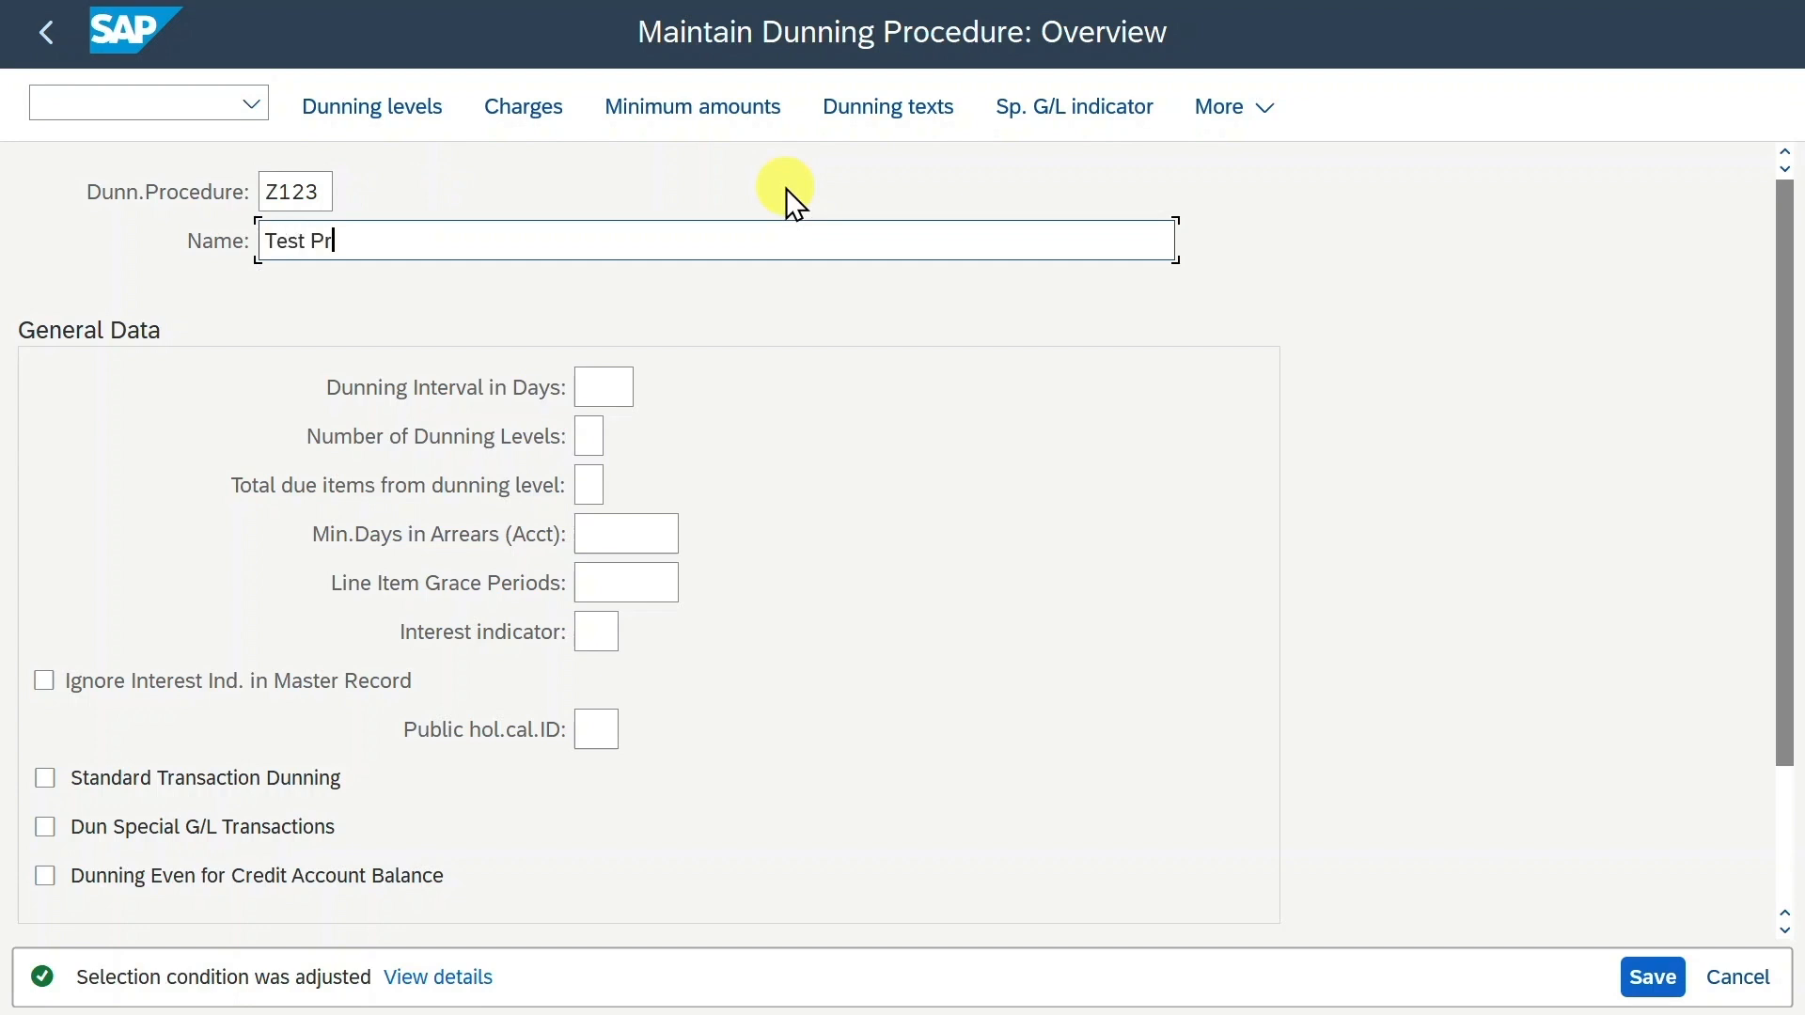
Consult the field help for the dunning interval and set the interval of procedure Z123 to 10 days
click(606, 384)
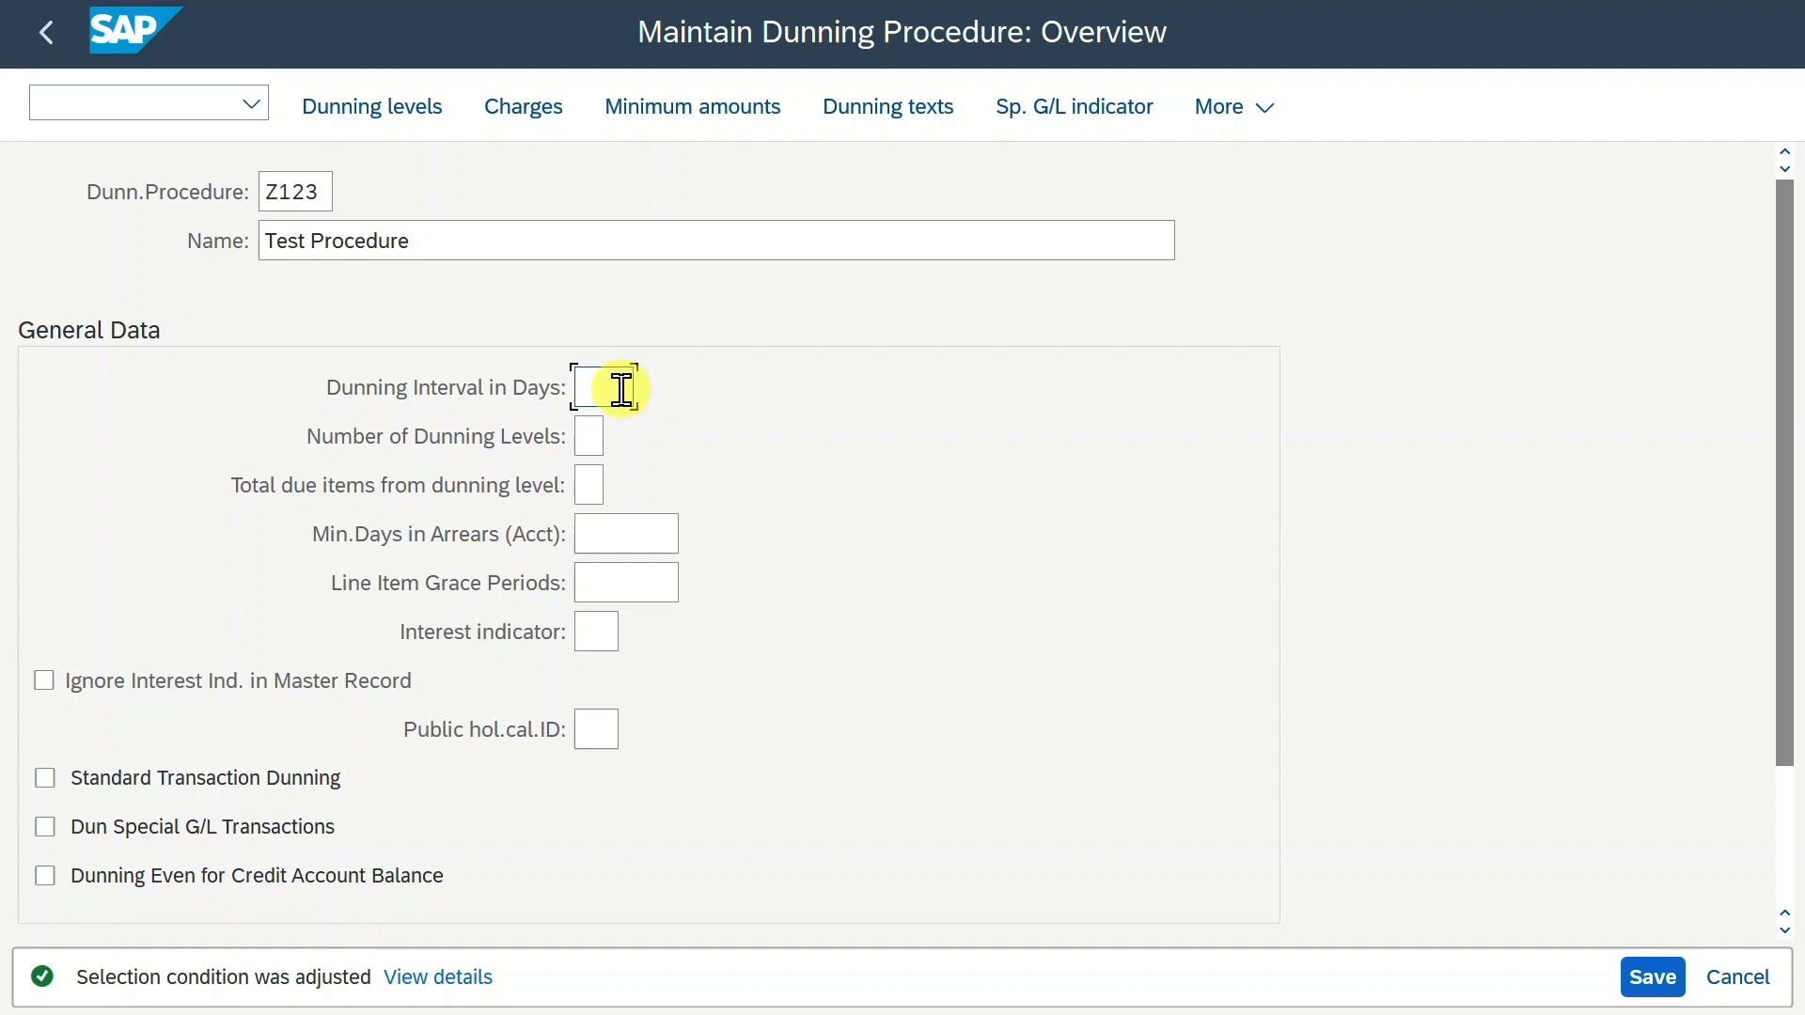
key(F1)
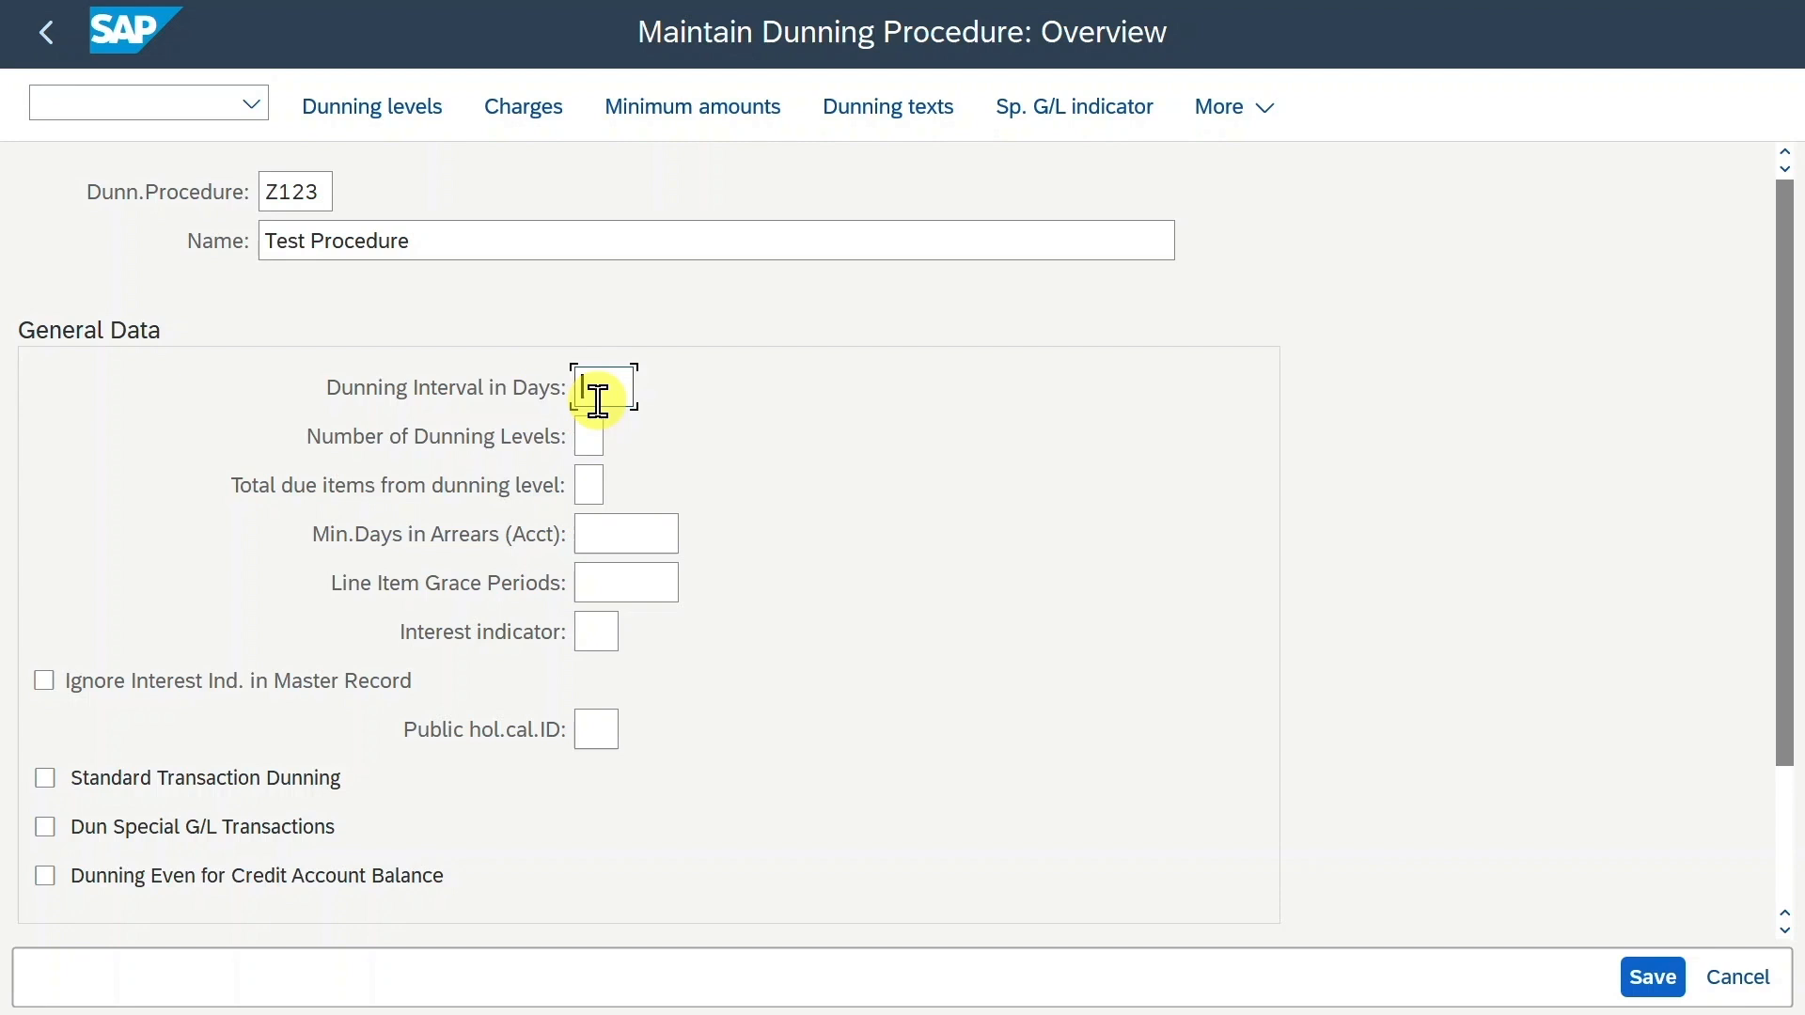
text(10)
drag(316, 192, 255, 189)
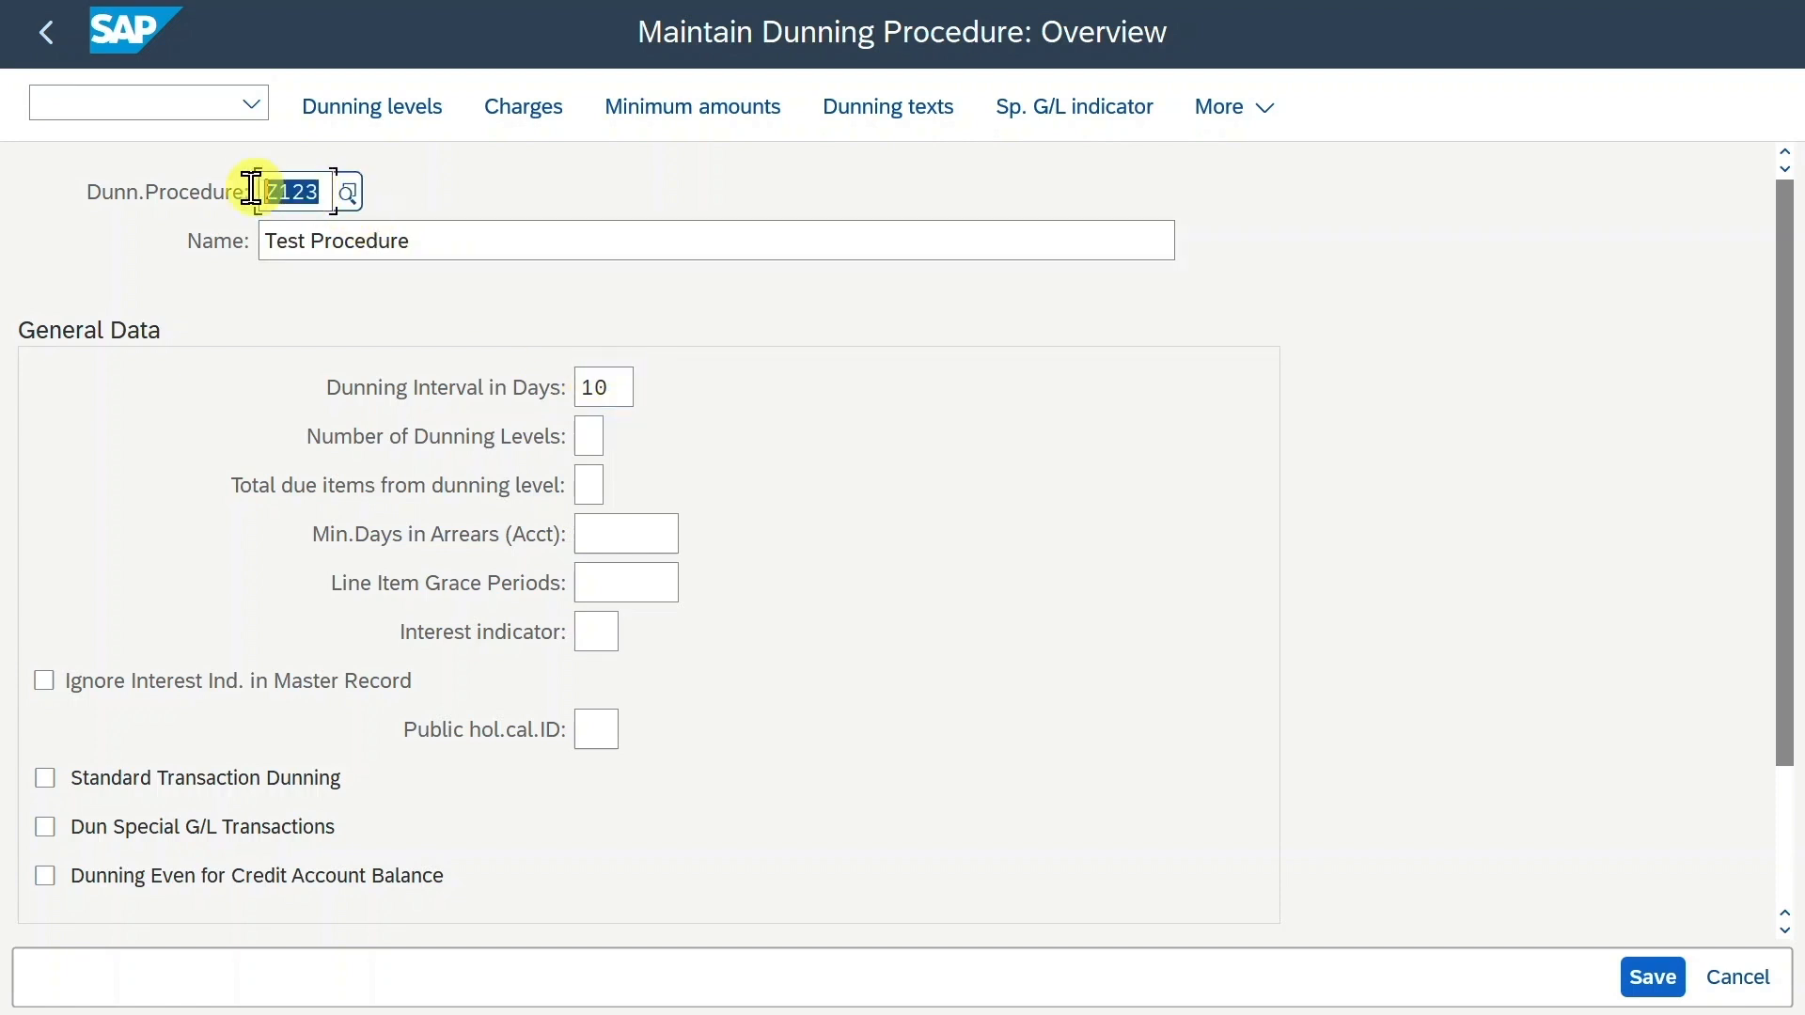
click(619, 390)
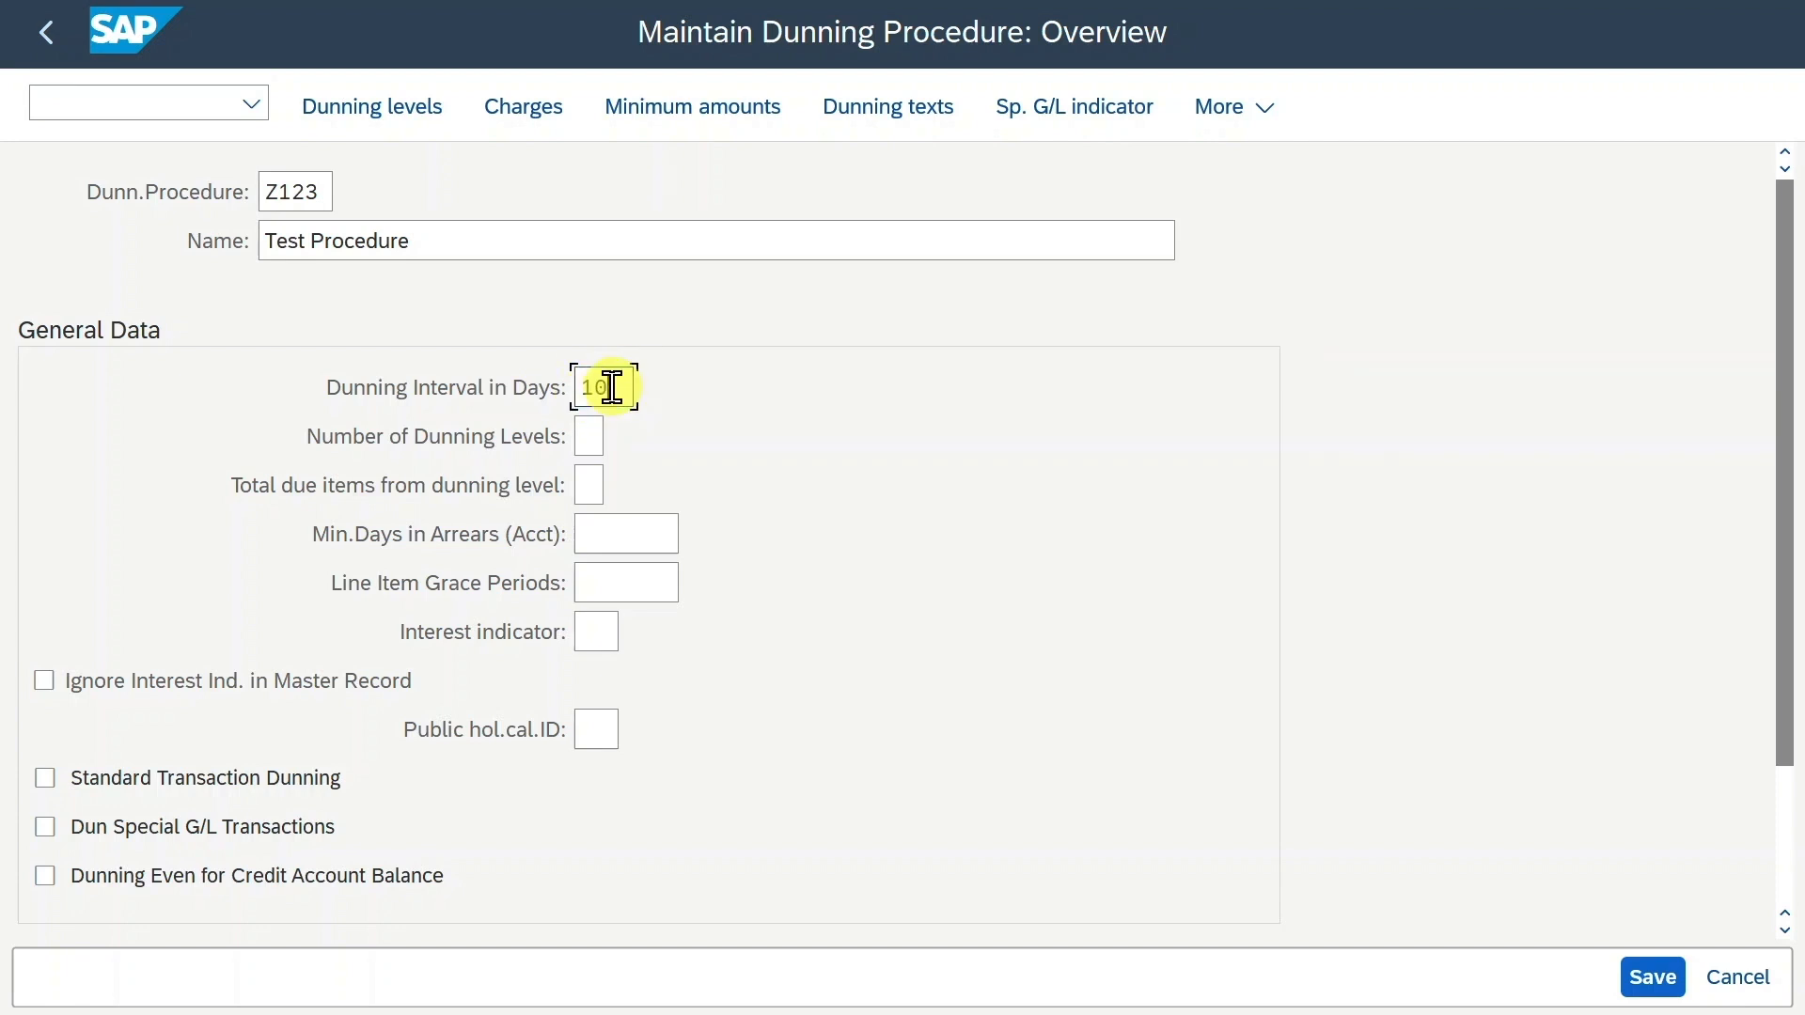
drag(621, 386, 549, 387)
click(613, 390)
double_click(622, 391)
click(621, 390)
Set the number of dunning levels for procedure Z123 to 2
click(589, 441)
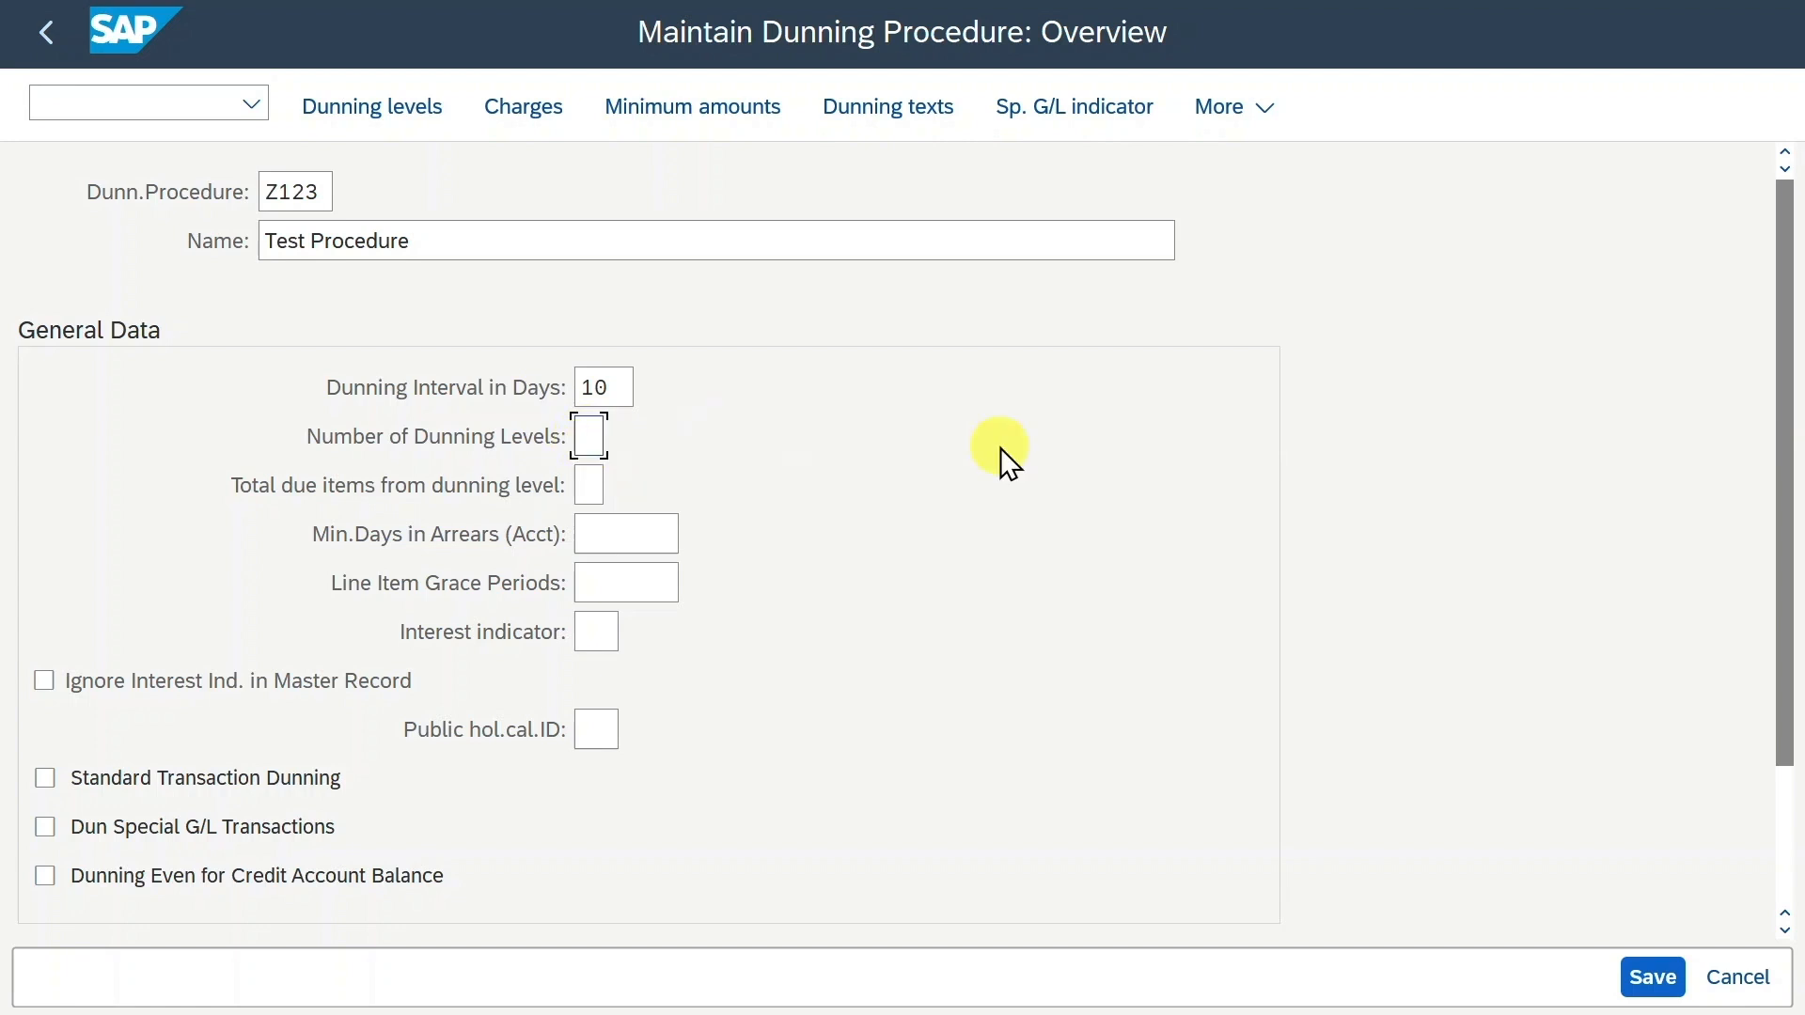
text(2)
double_click(299, 192)
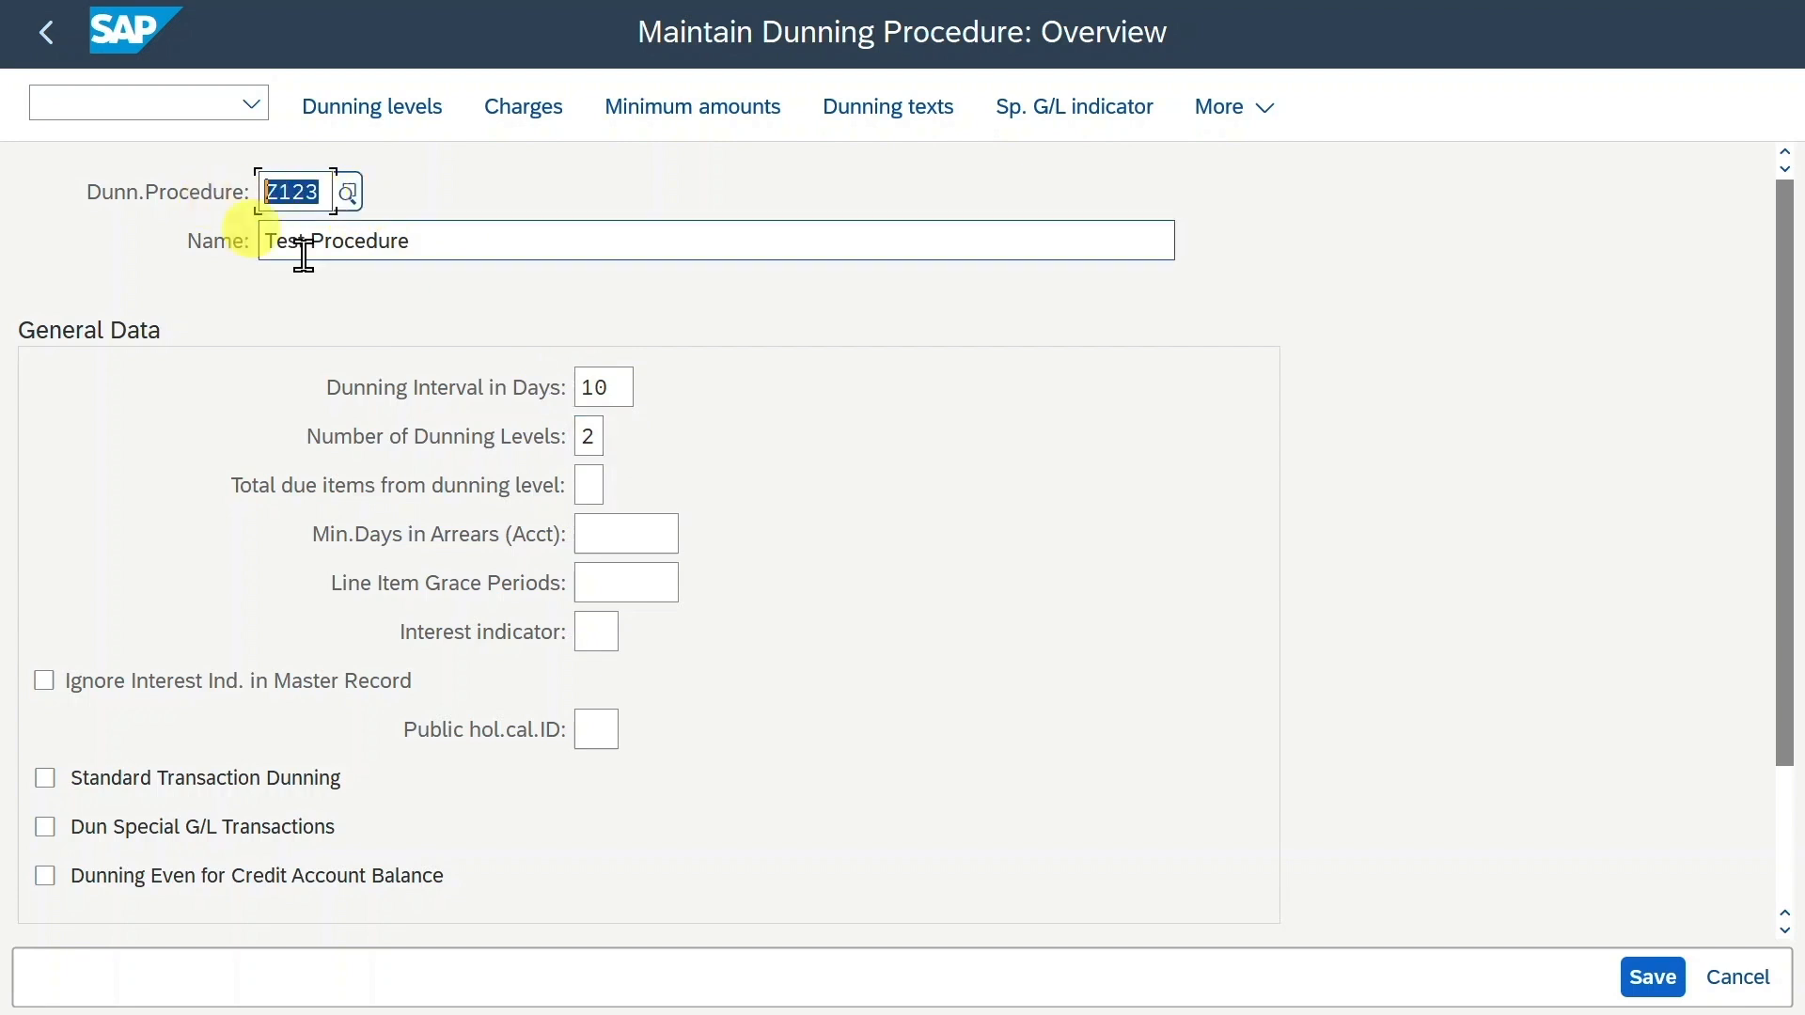
double_click(589, 435)
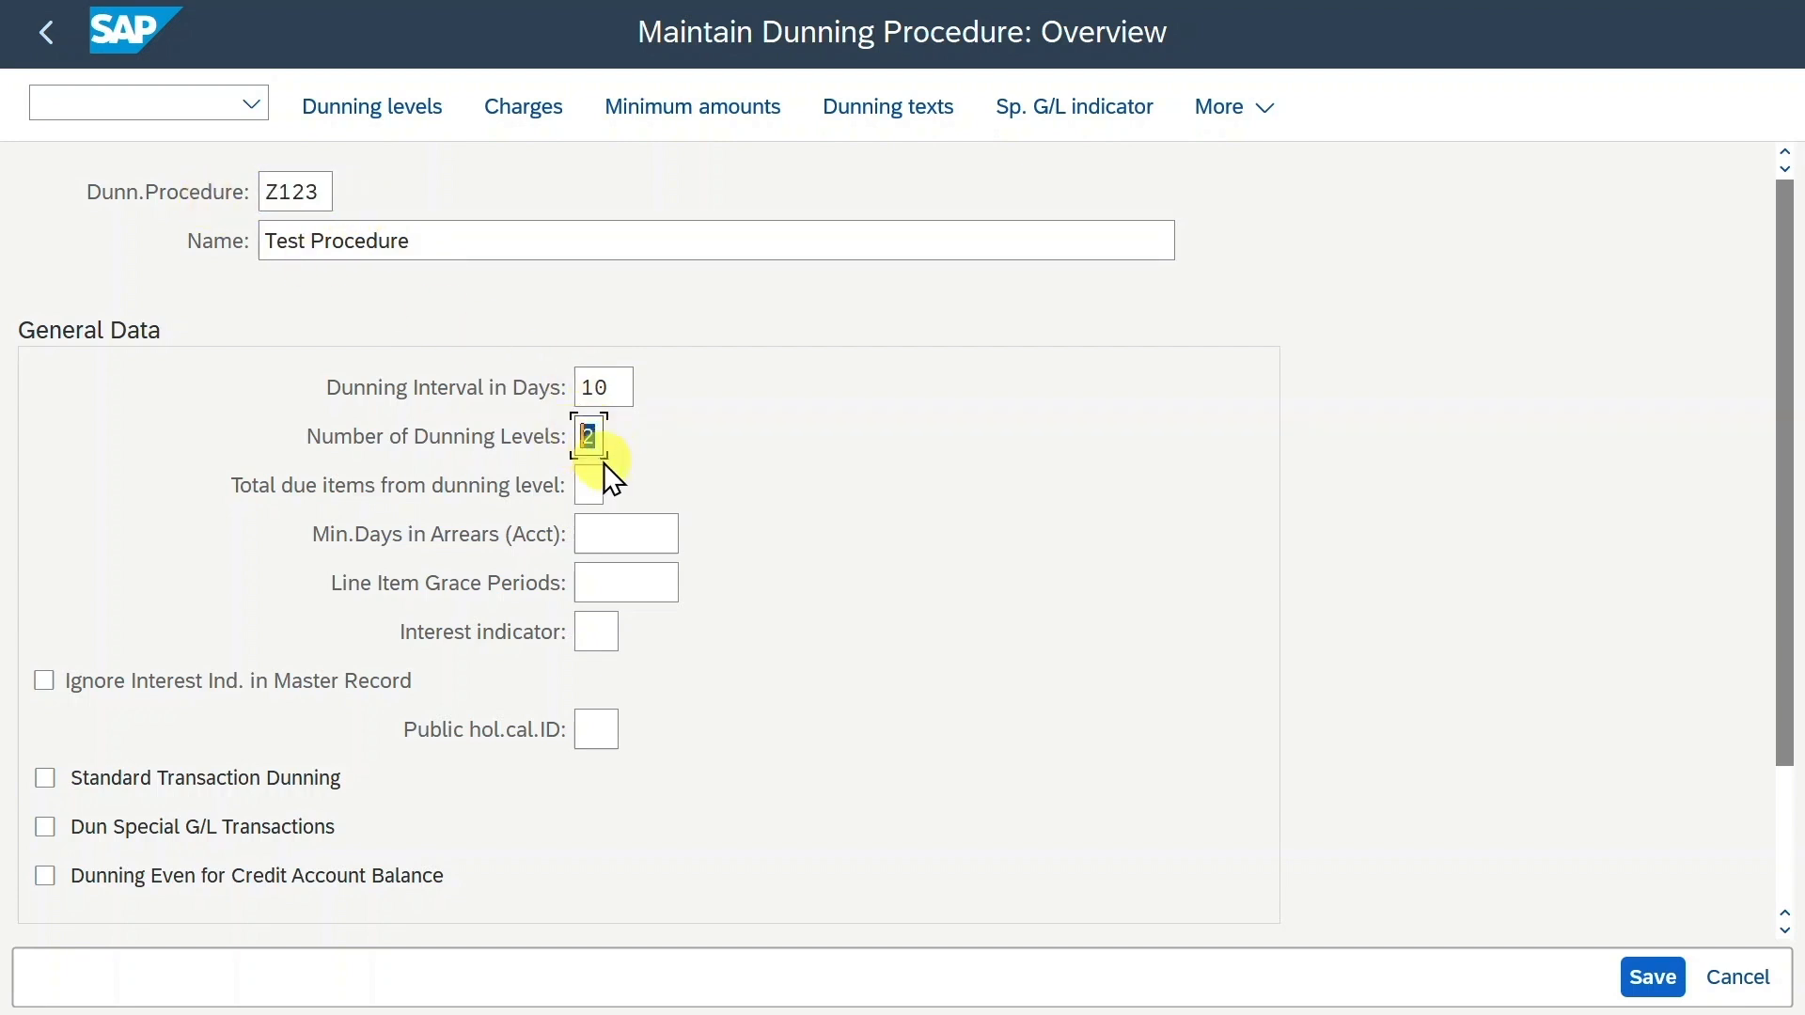
click(596, 434)
Try the value 2 for Total due items from dunning level, and clear the field again
click(589, 483)
text(2)
drag(598, 484, 578, 484)
drag(584, 484, 605, 482)
click(584, 481)
drag(584, 481, 594, 484)
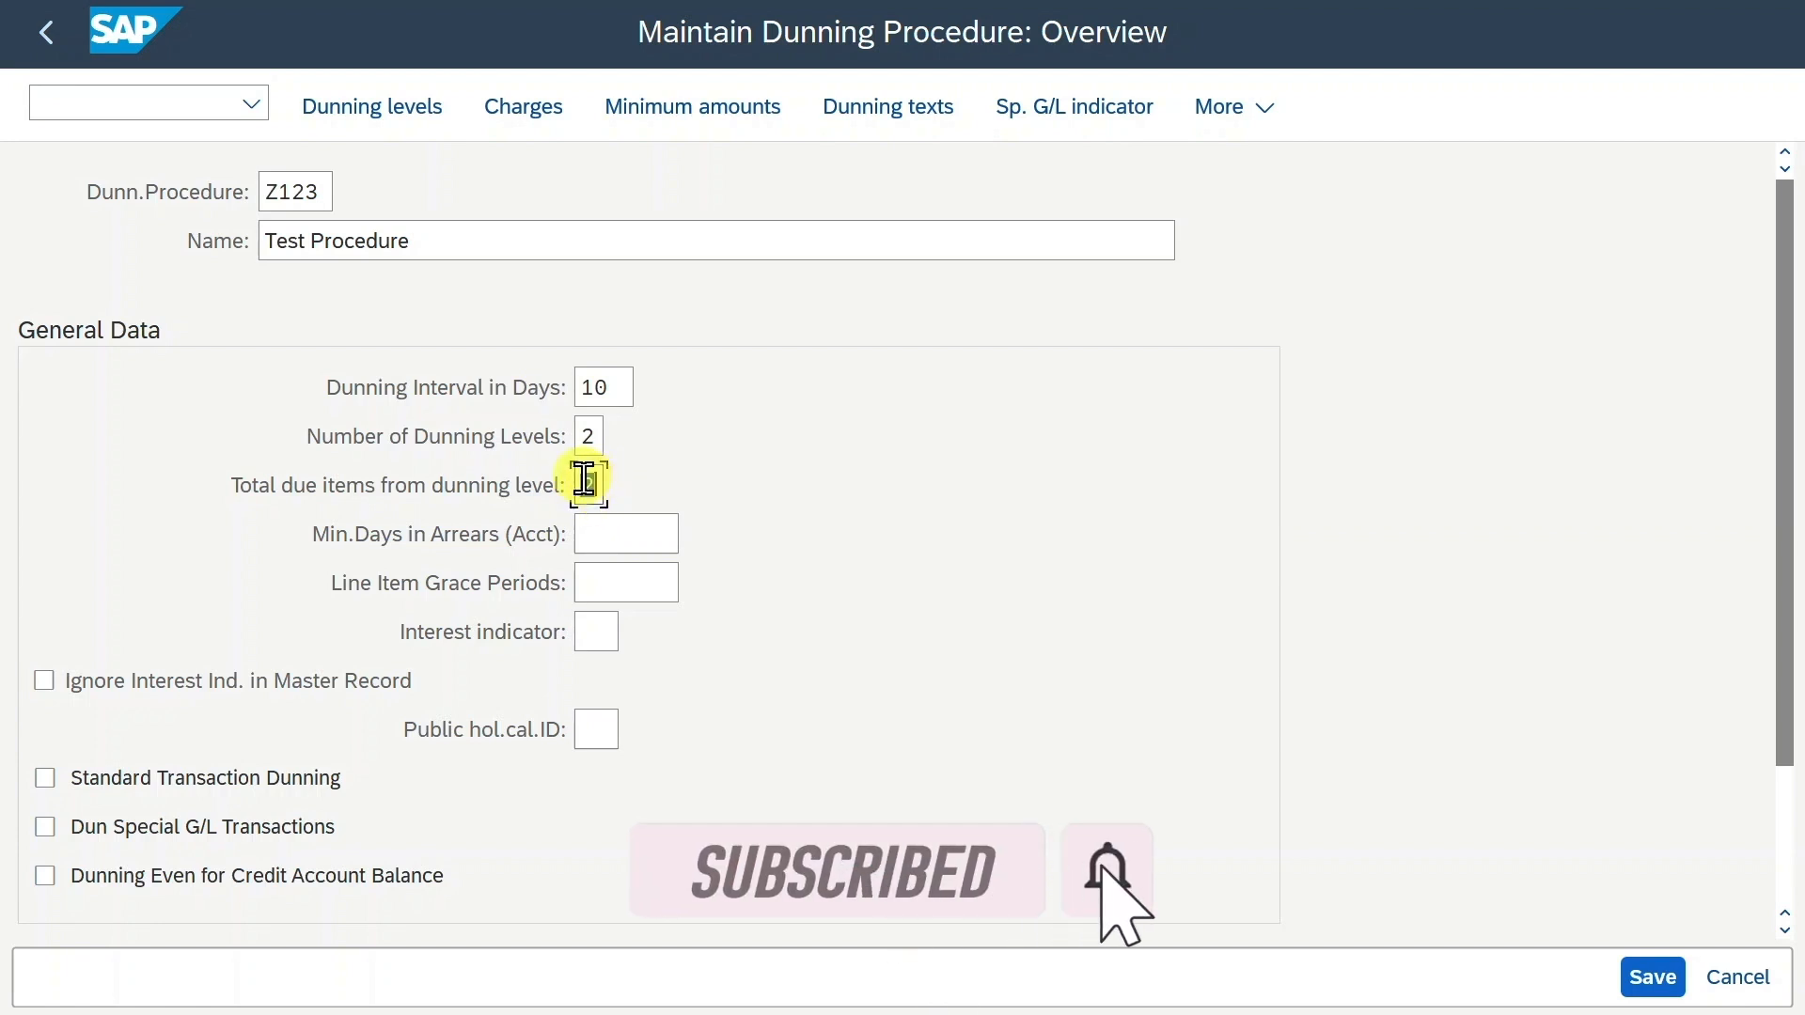
key(BackSpace)
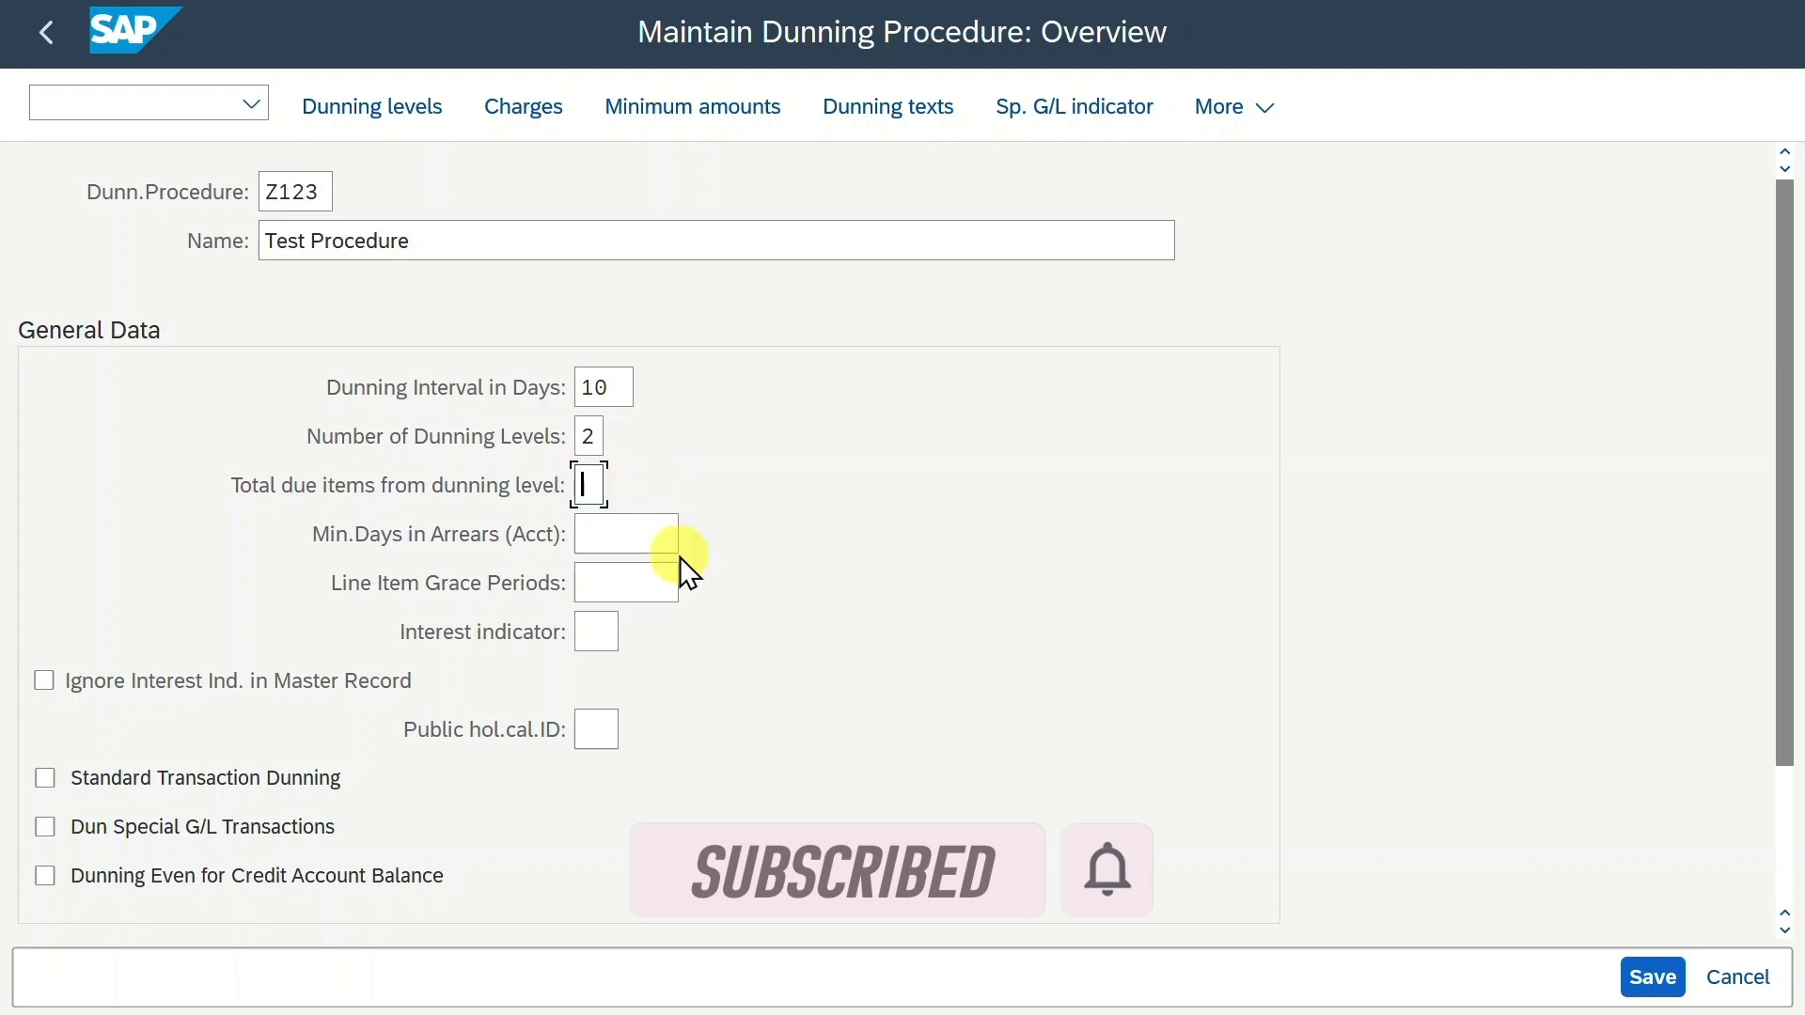
Set the account's minimum days in arrears to 5 and the line item grace period to 4
click(665, 529)
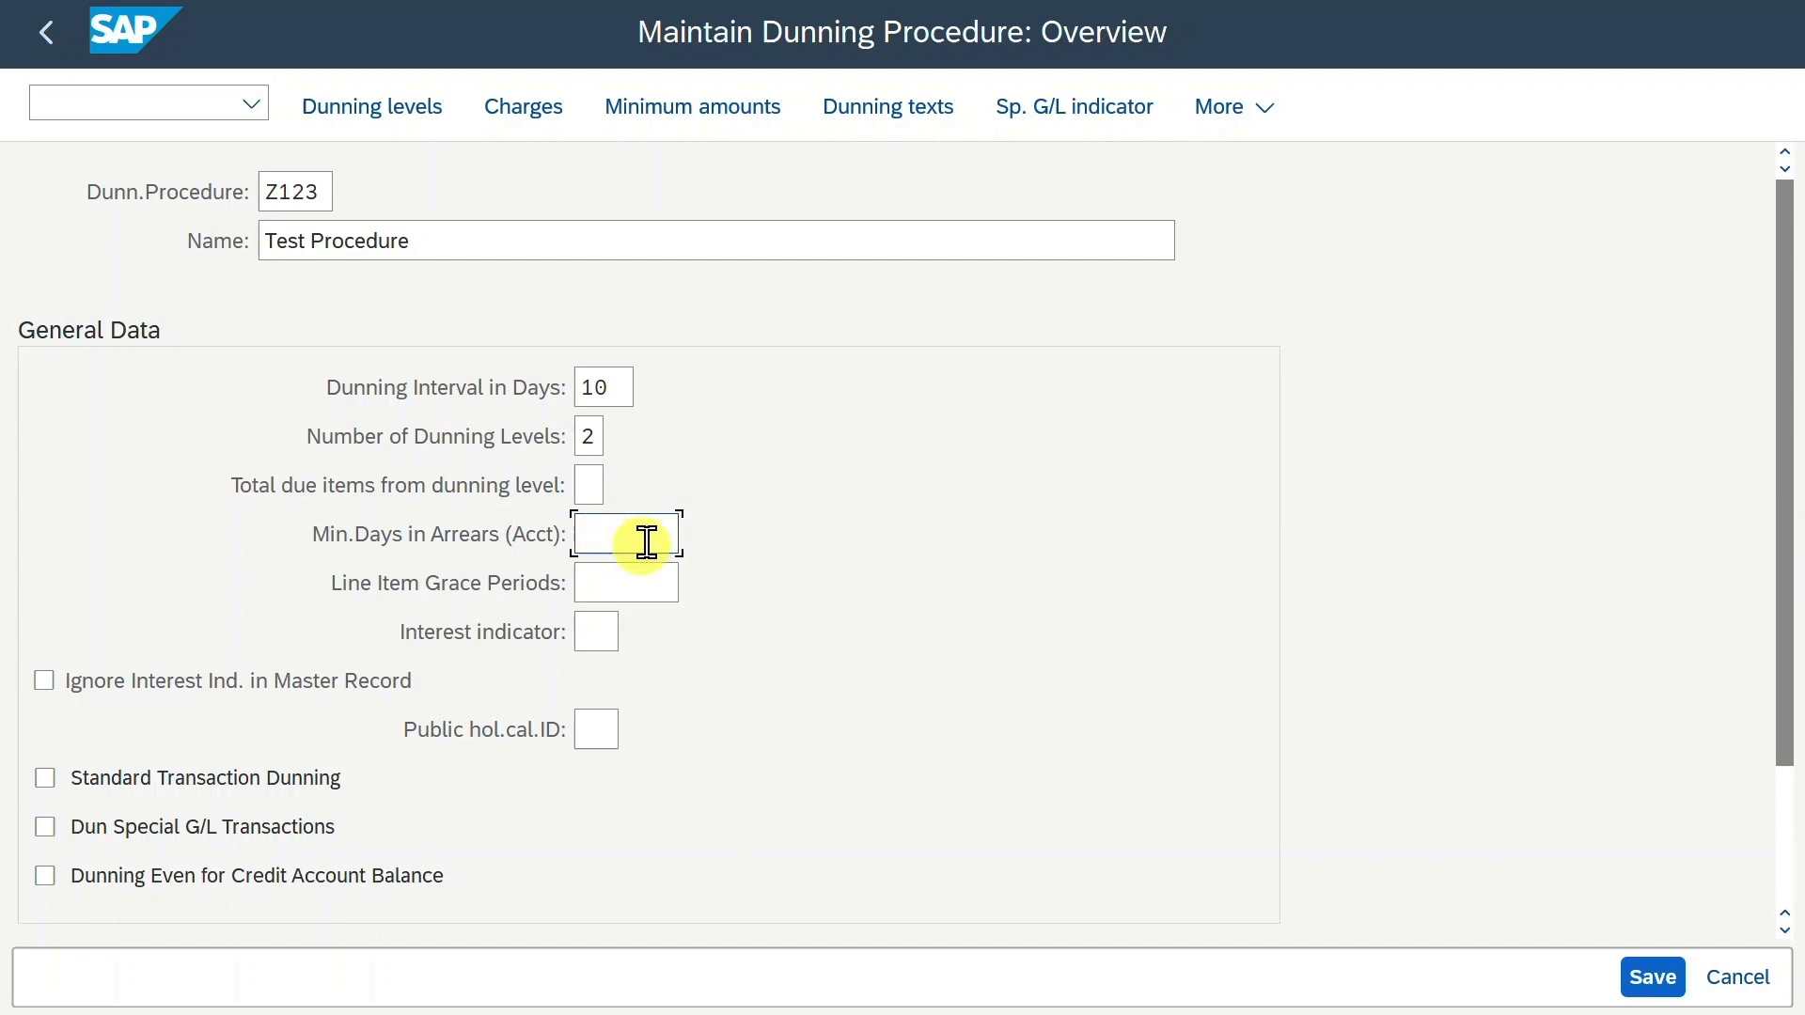
text(5)
drag(611, 533, 567, 535)
click(630, 532)
click(643, 583)
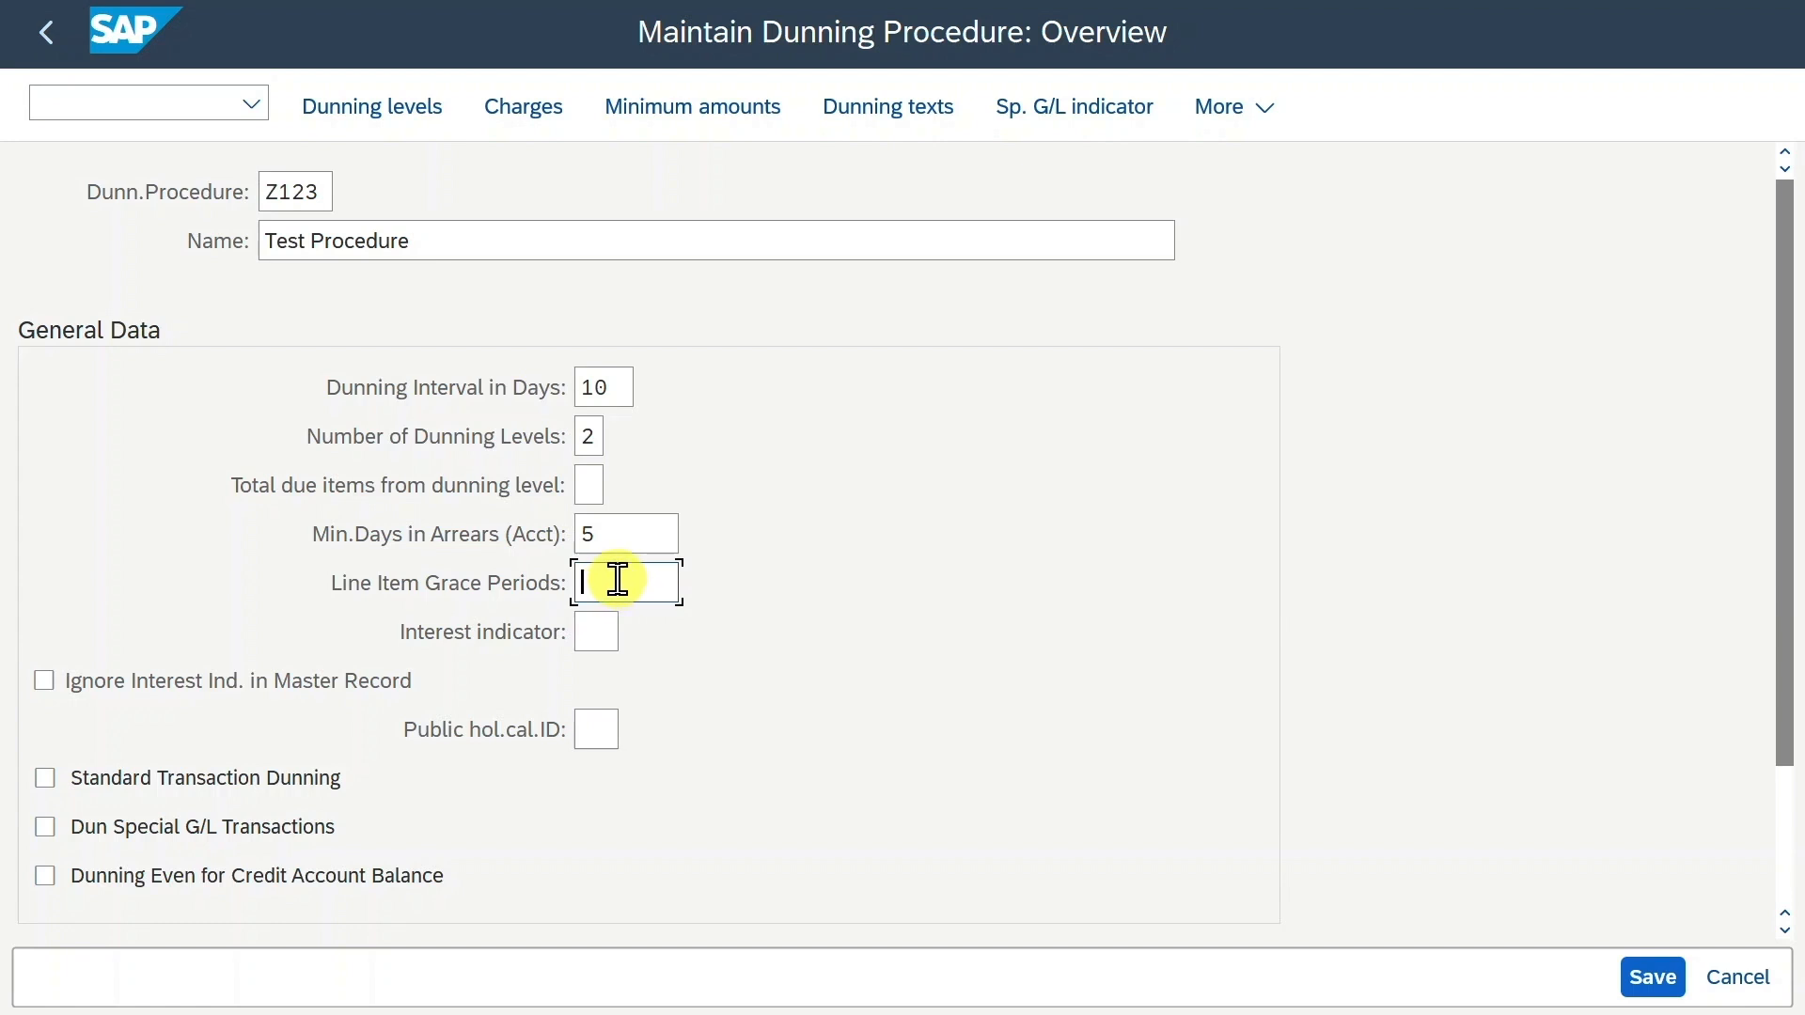
text(4)
Switch to Notepad and compare the notes on days in arrears and grace periods with the values in procedure Z123
key(alt+Tab)
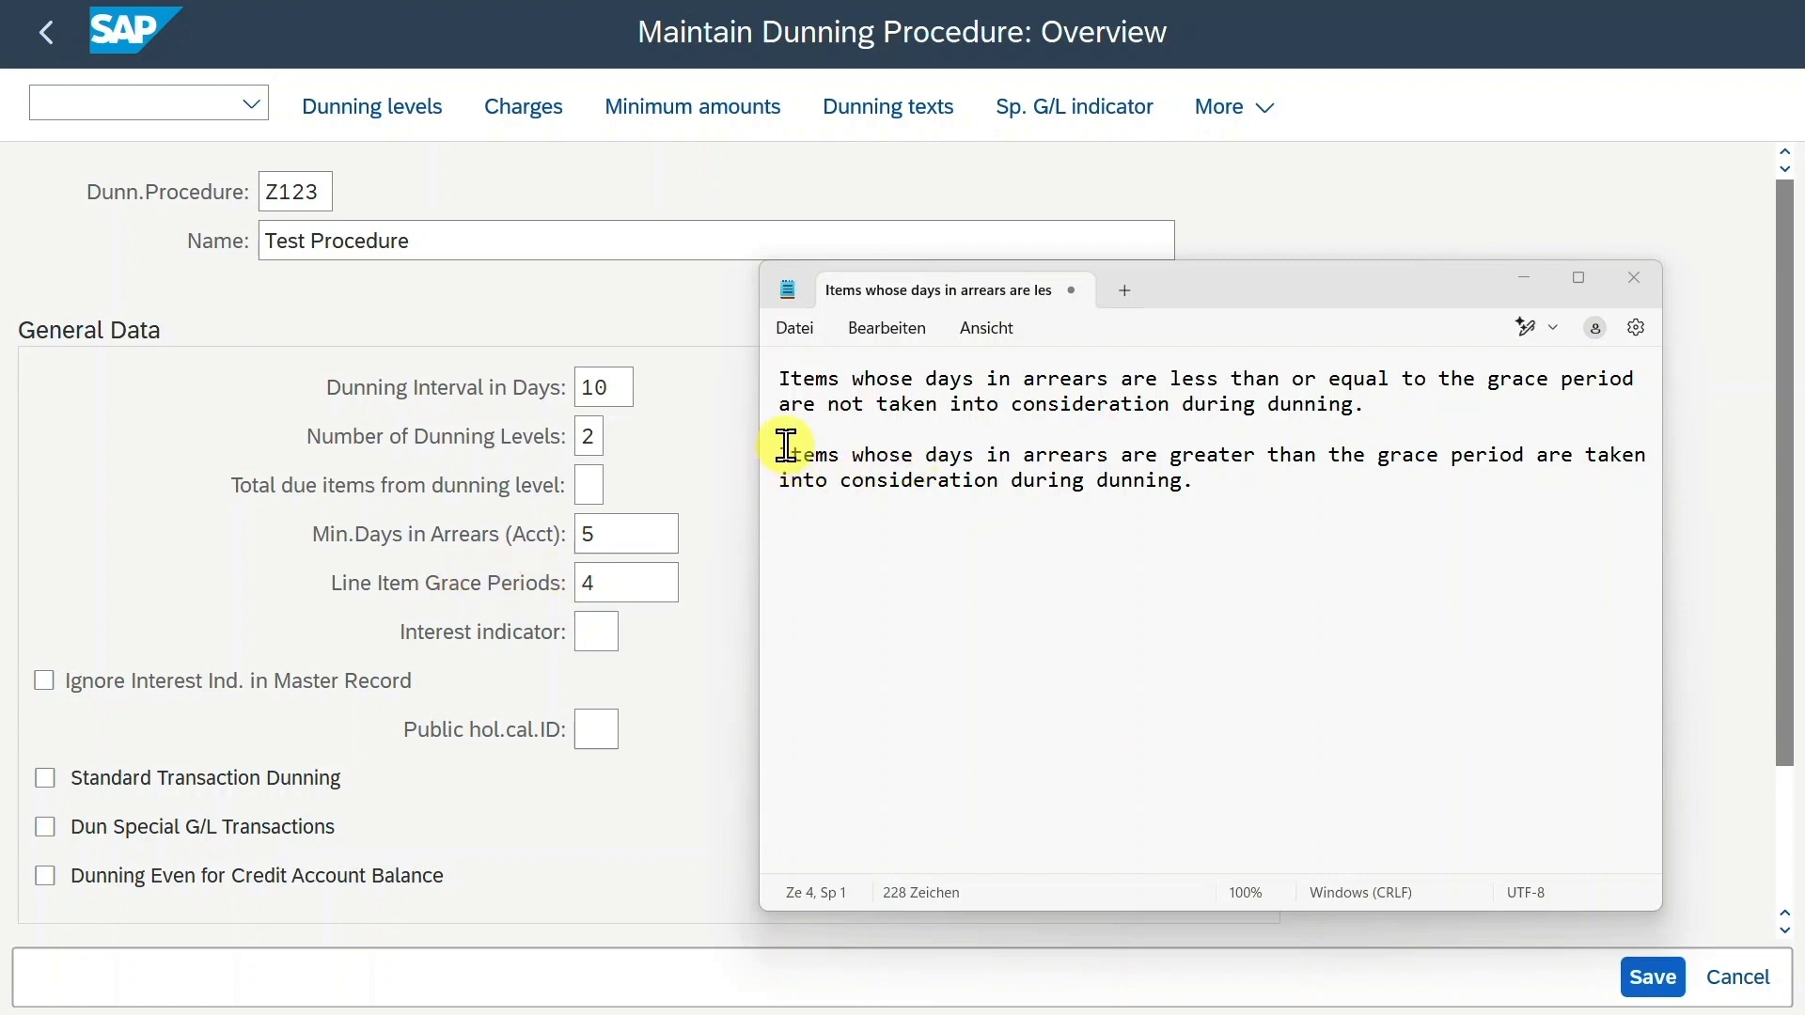
drag(786, 445, 1538, 462)
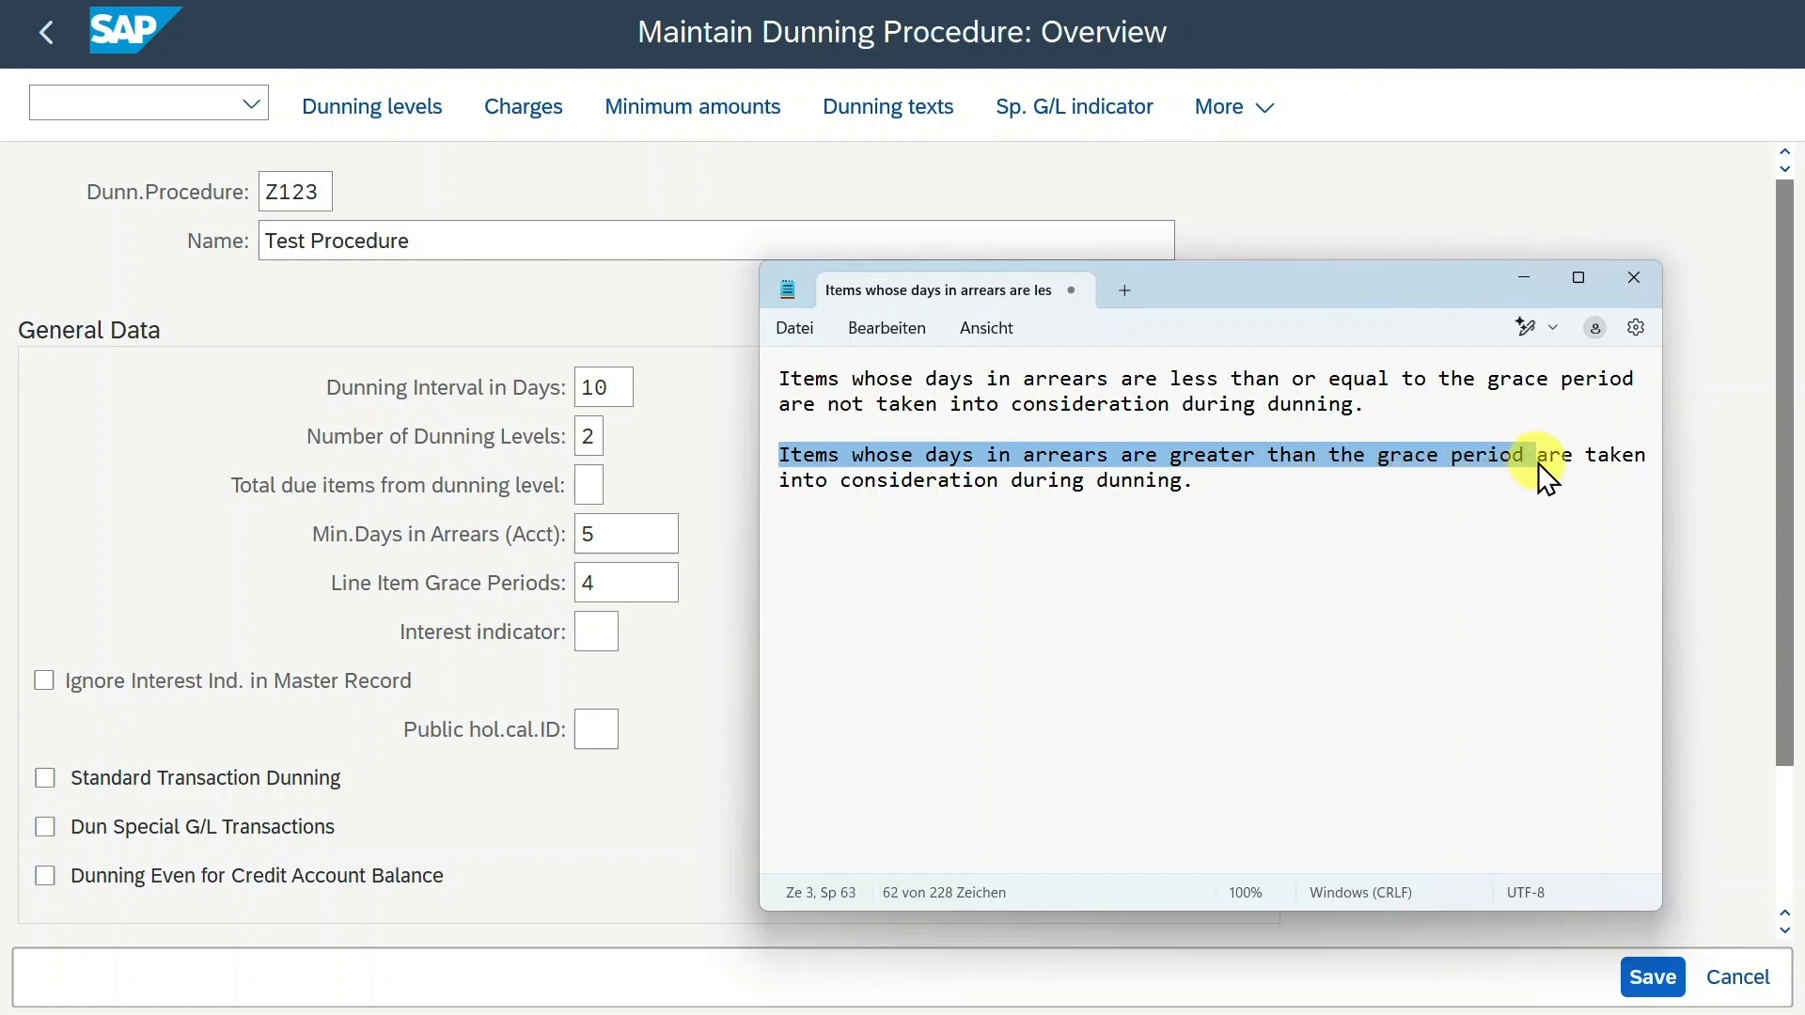
drag(1307, 488, 1537, 454)
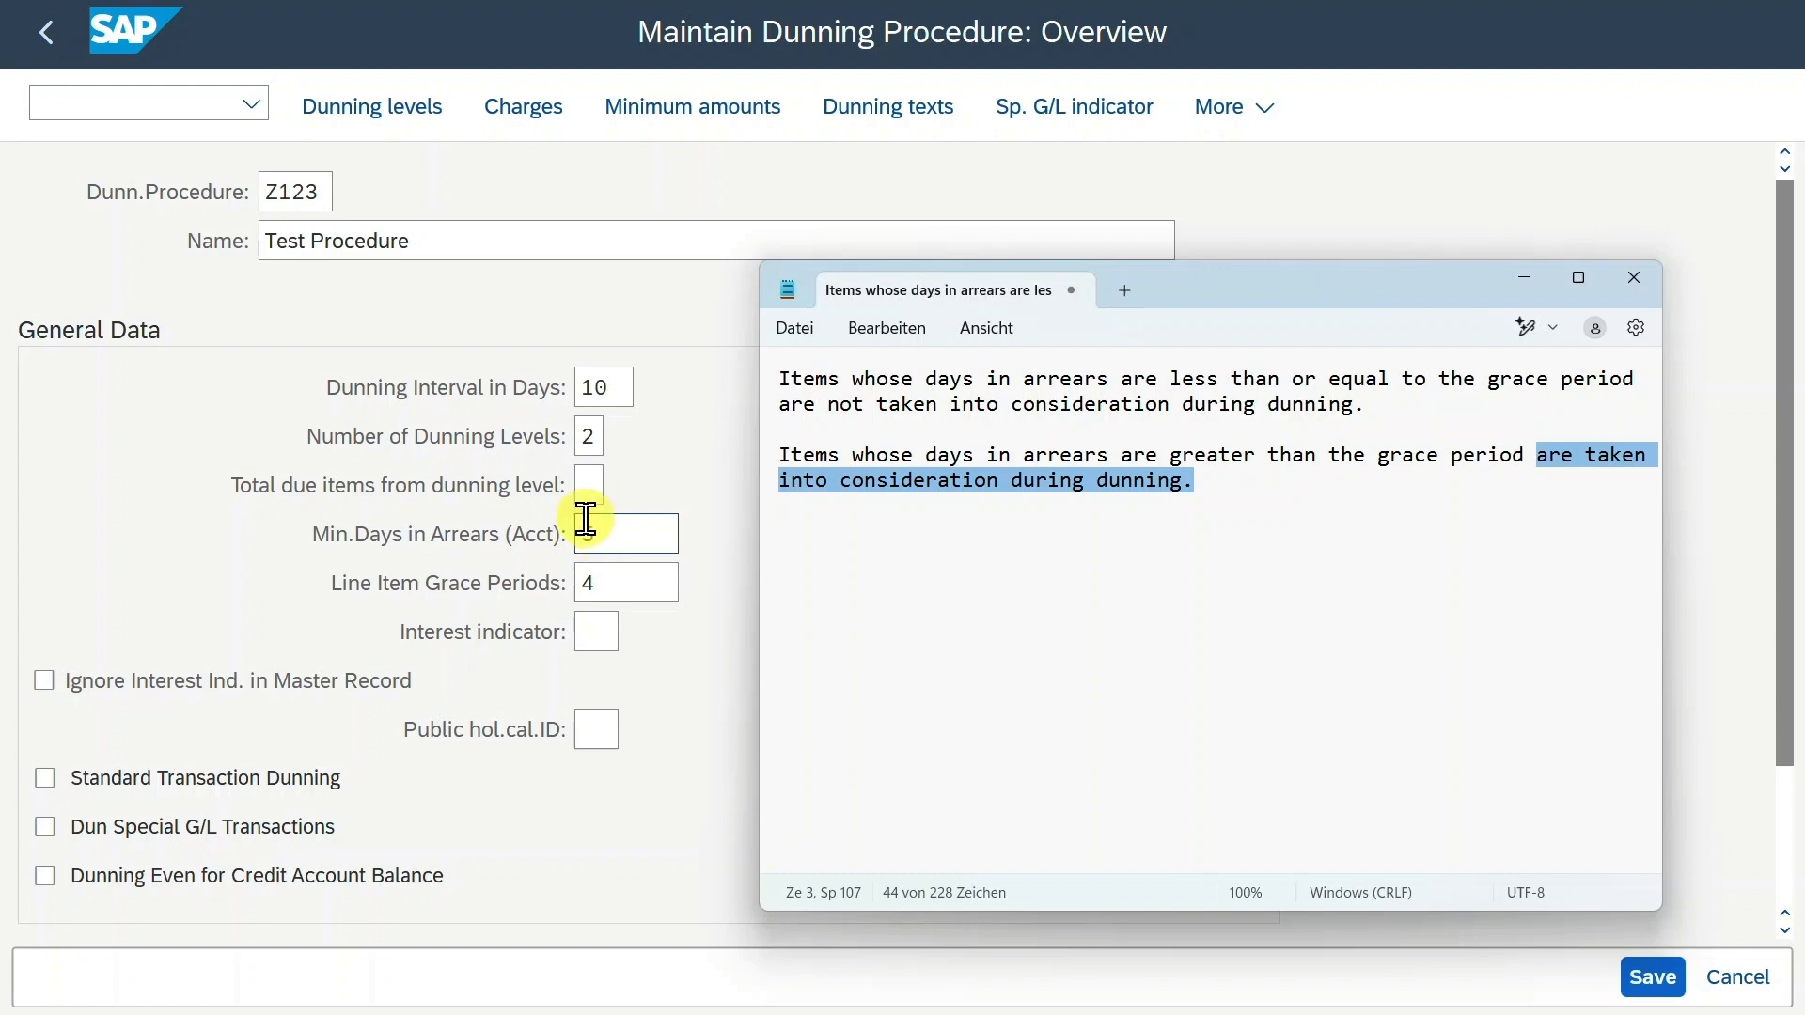
text(5)
click(590, 584)
text(4)
drag(778, 381, 1374, 410)
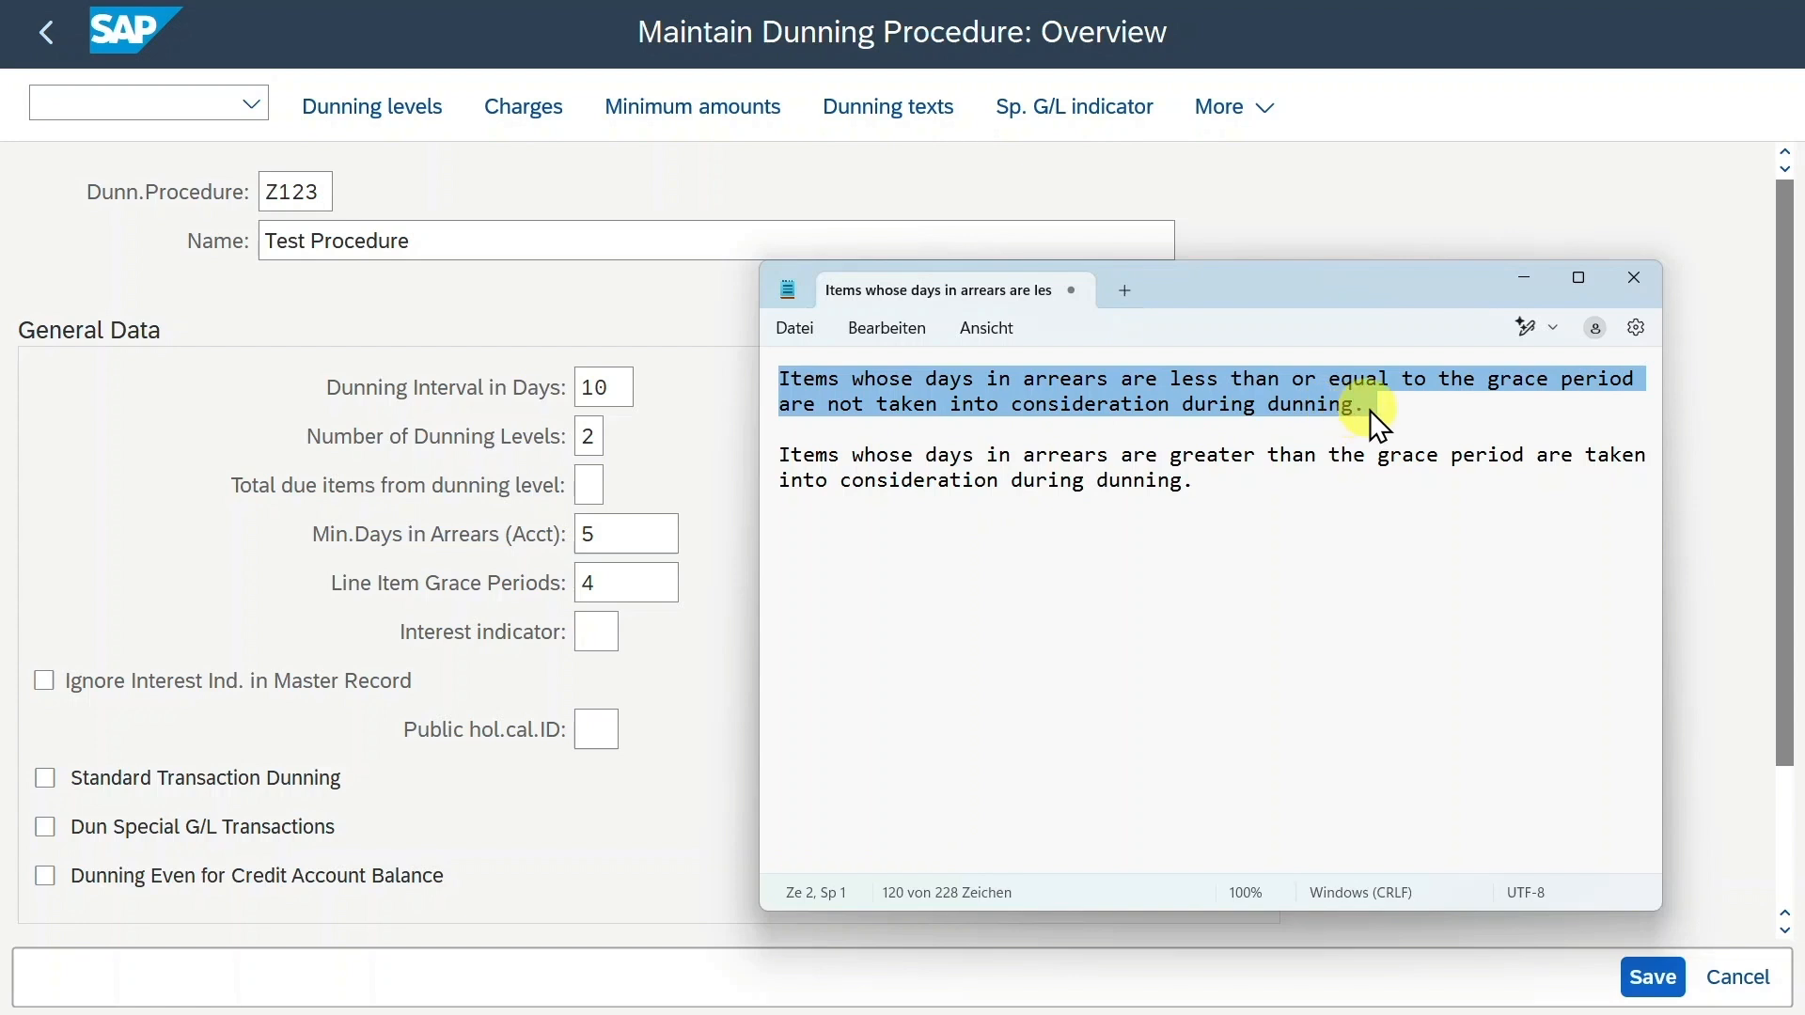
Return from Notepad to procedure Z123 and review the minimum days in arrears and line item grace period values
click(1525, 279)
click(657, 530)
drag(657, 531, 549, 577)
click(623, 571)
click(607, 582)
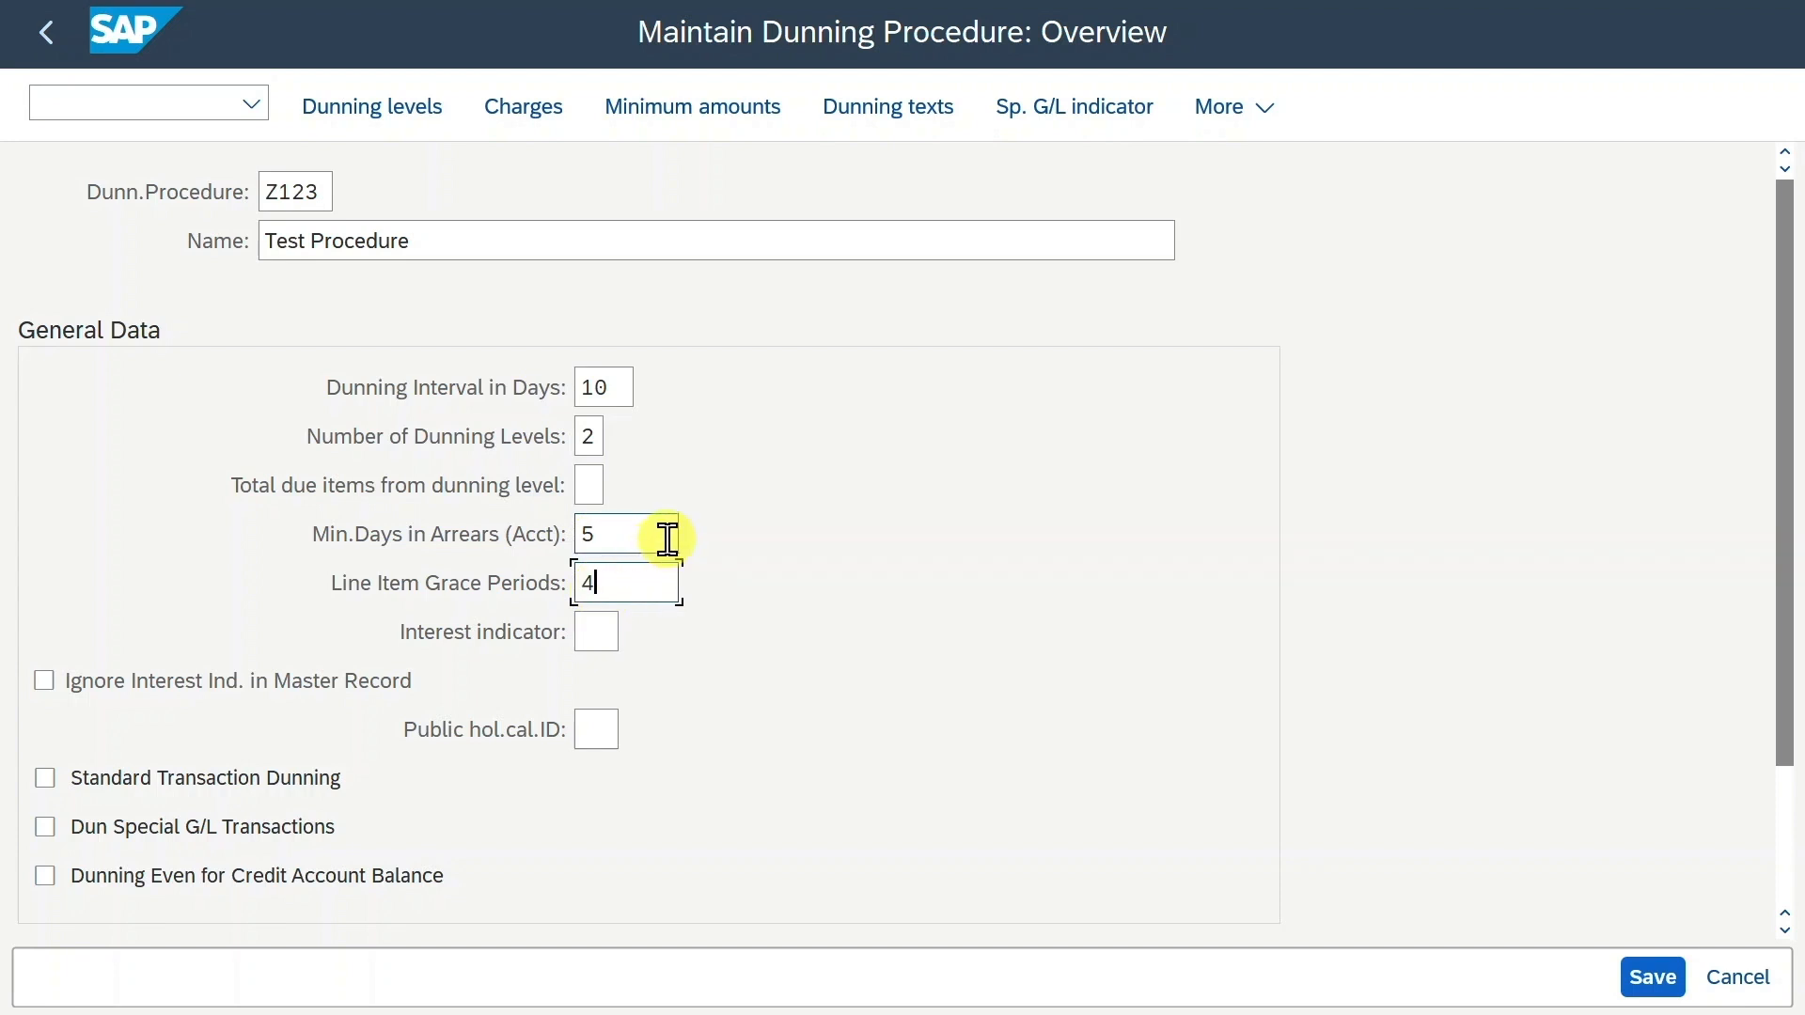
click(598, 519)
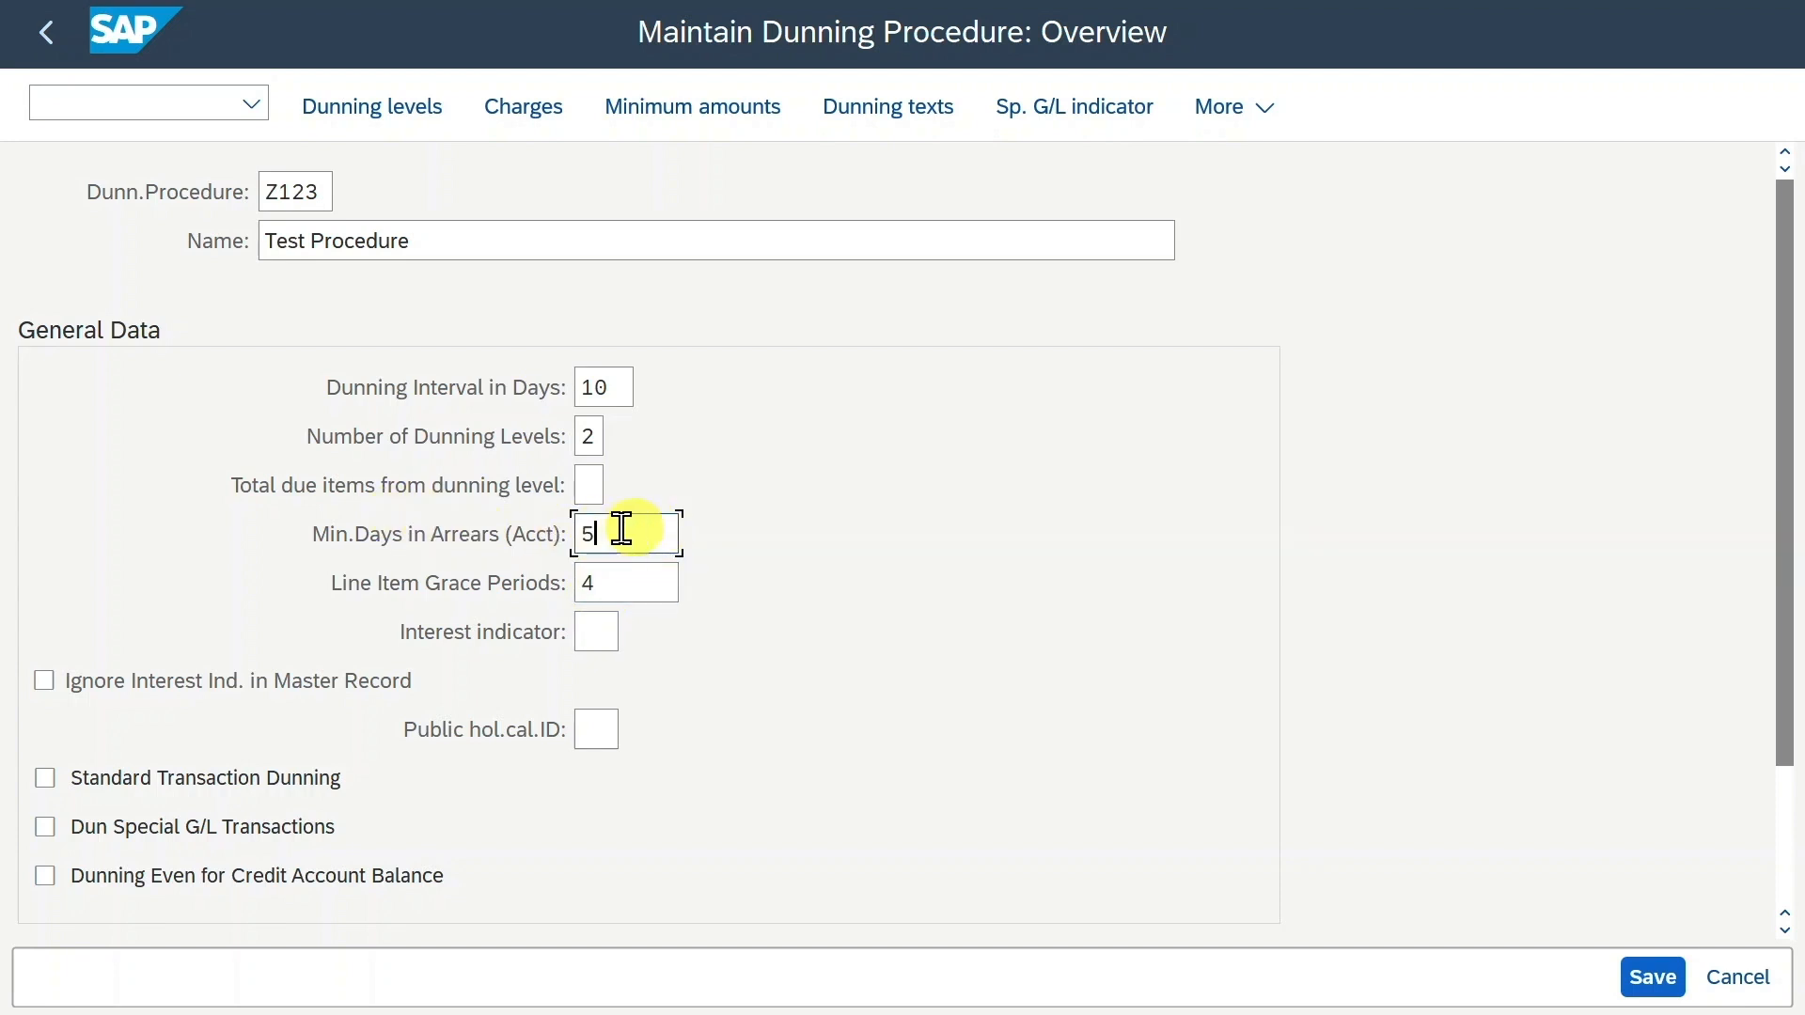
Review the interest indicator field, try the option to ignore the interest indicator in the master record, and clear it again
click(607, 633)
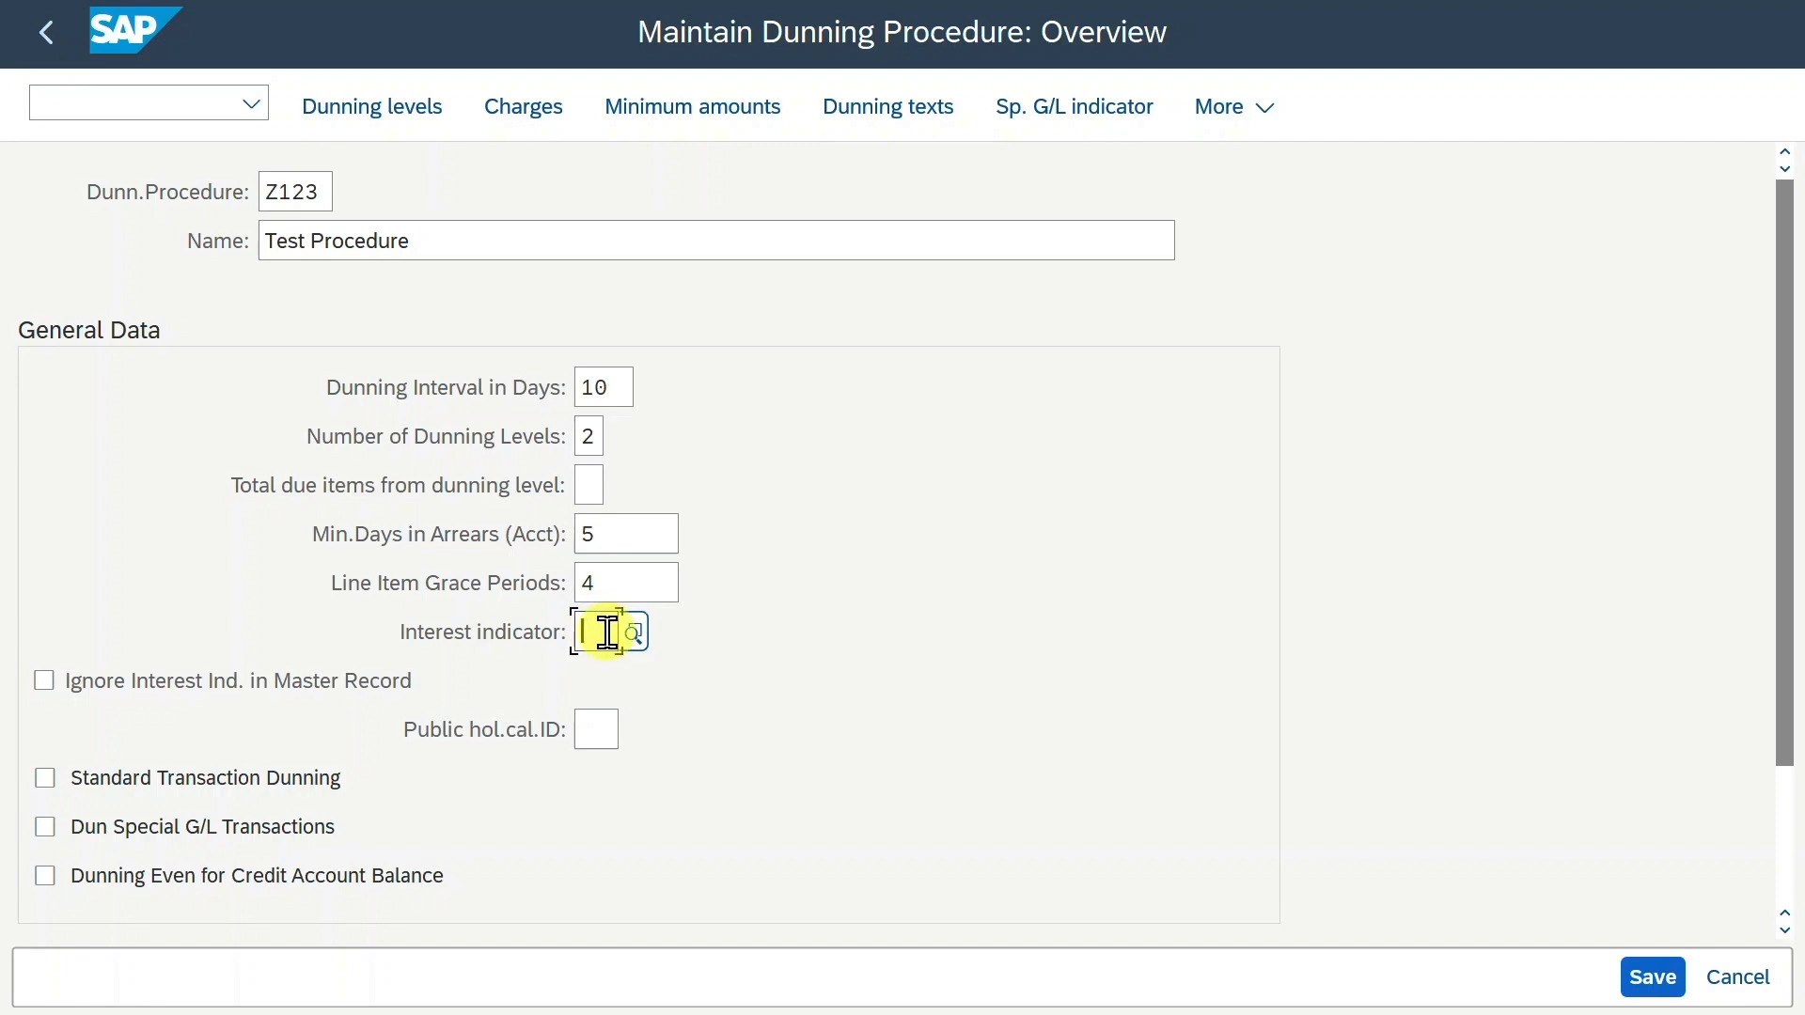
scroll(357, 498, down, 2)
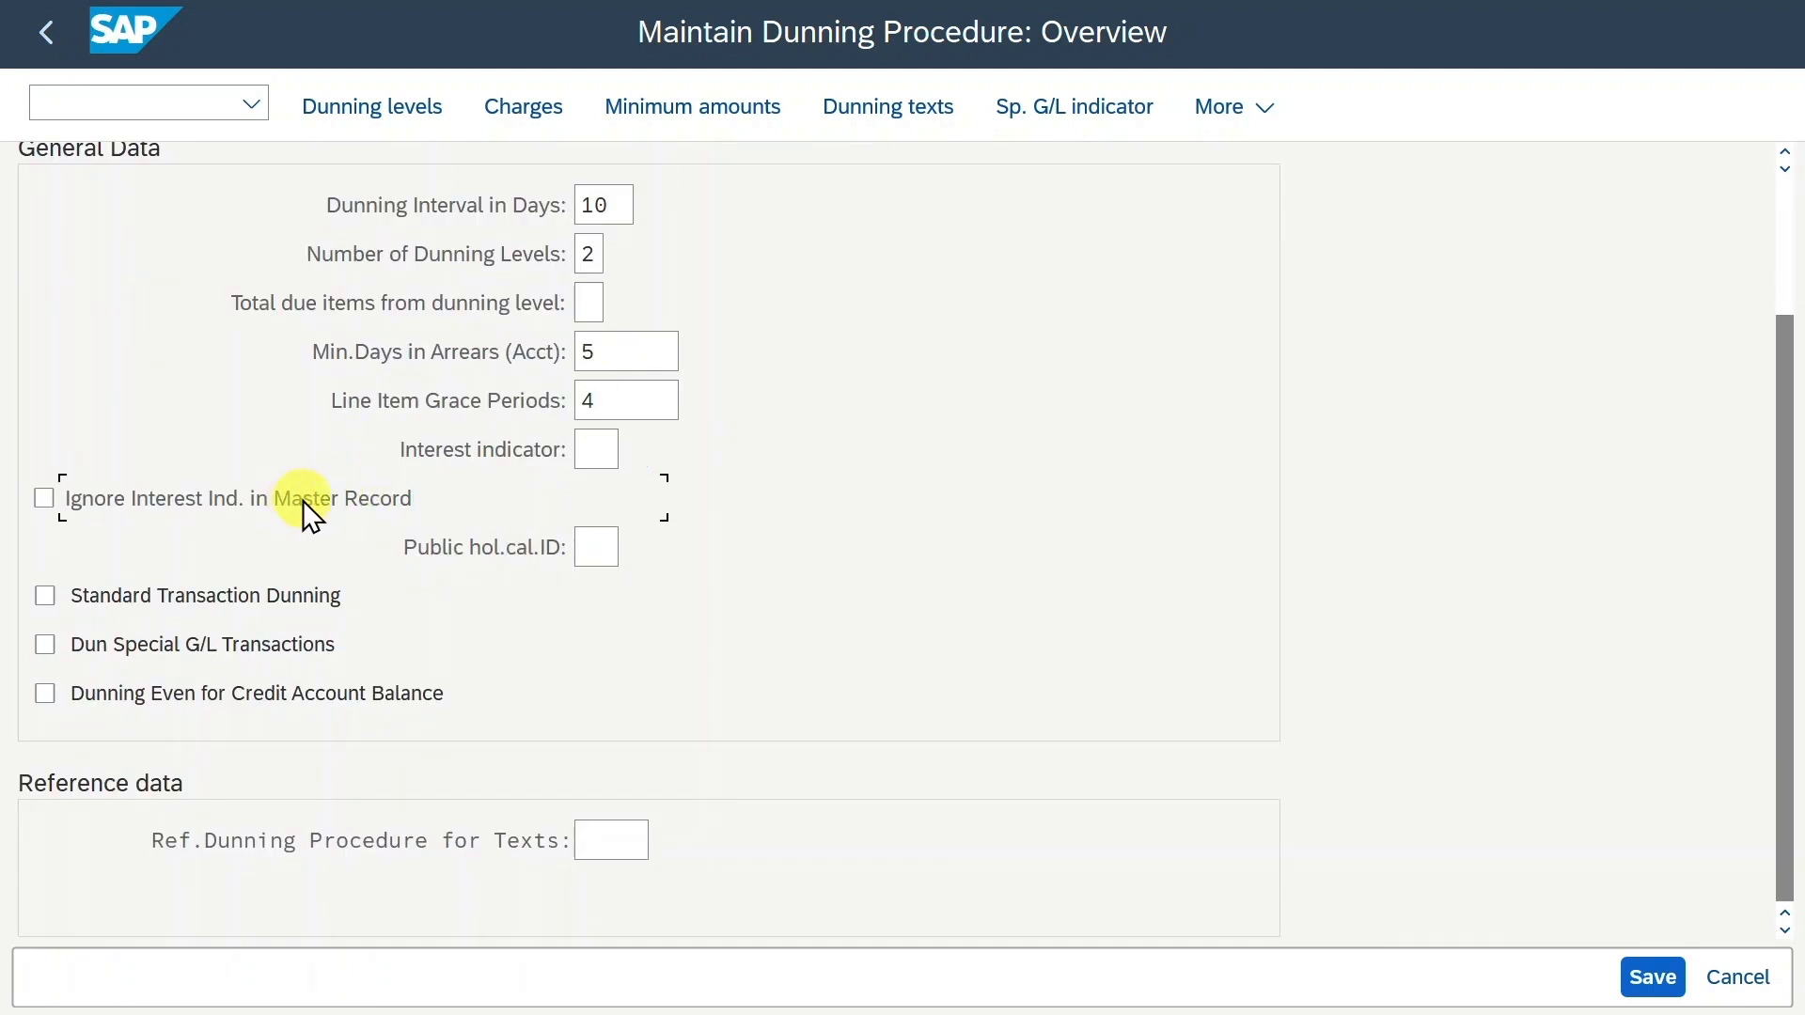
scroll(303, 500, up, 2)
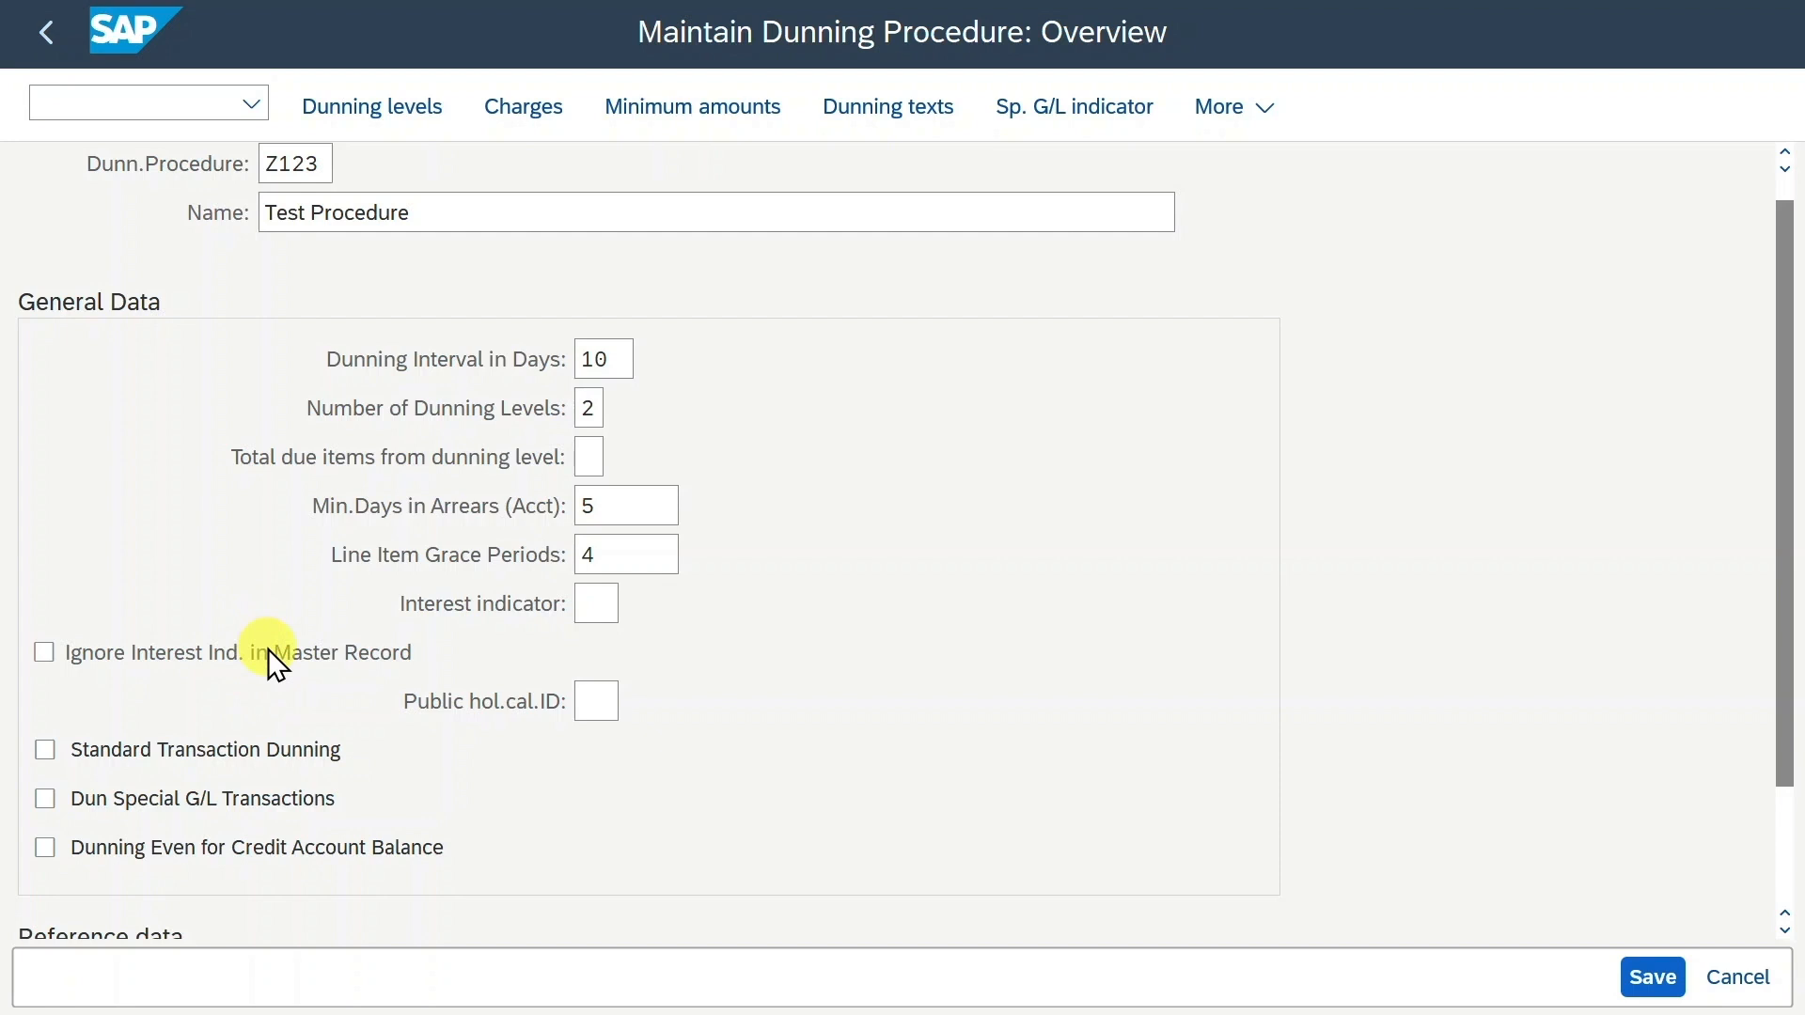
click(592, 603)
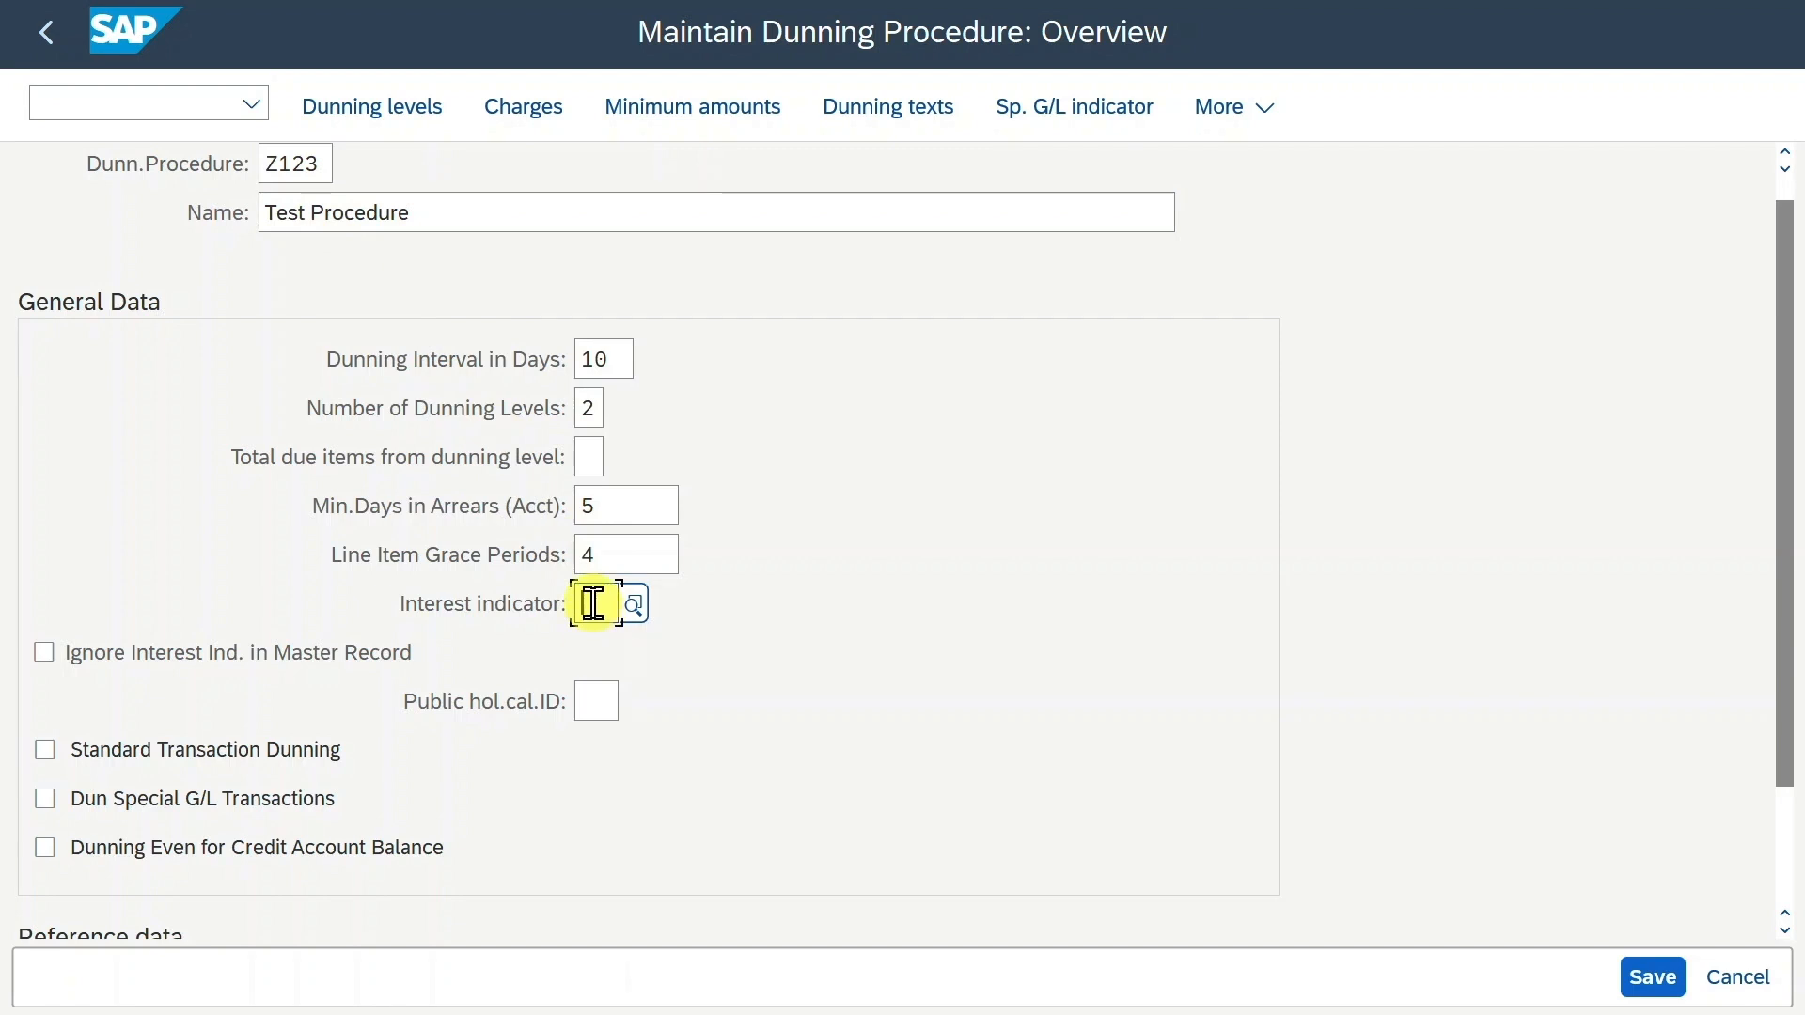
key(Tab)
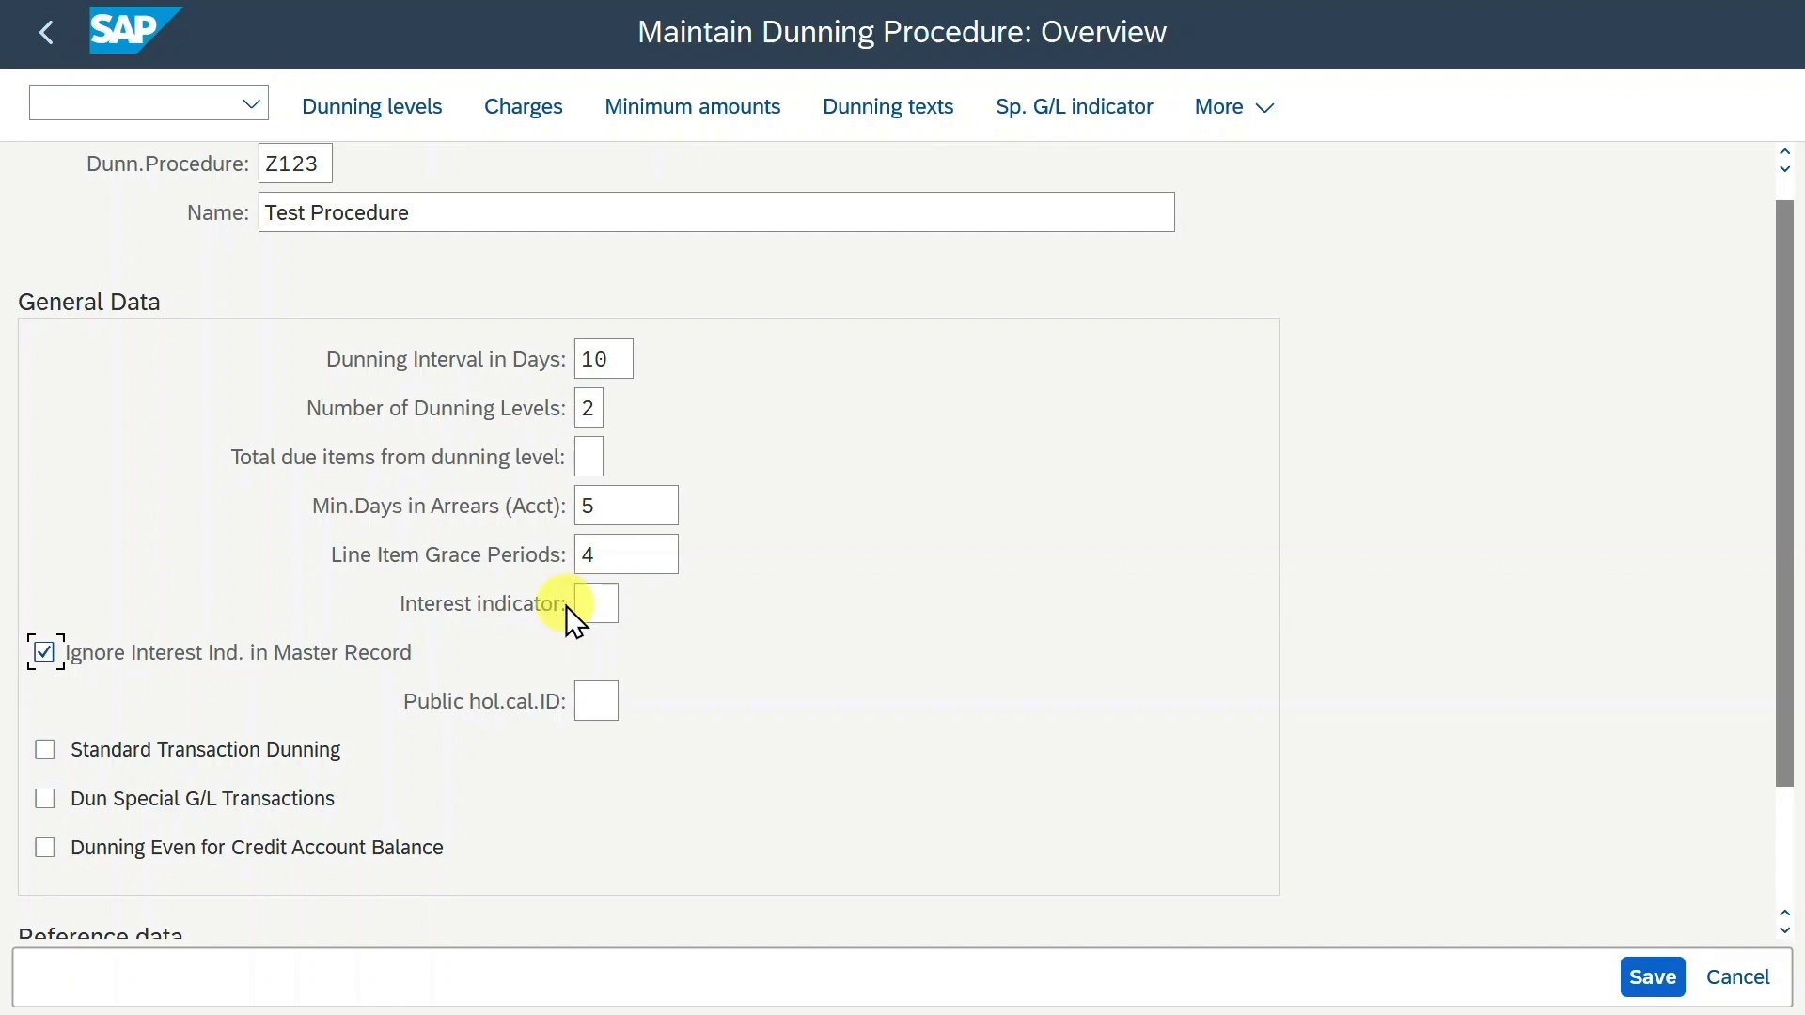
key(space)
scroll(736, 675, down, 3)
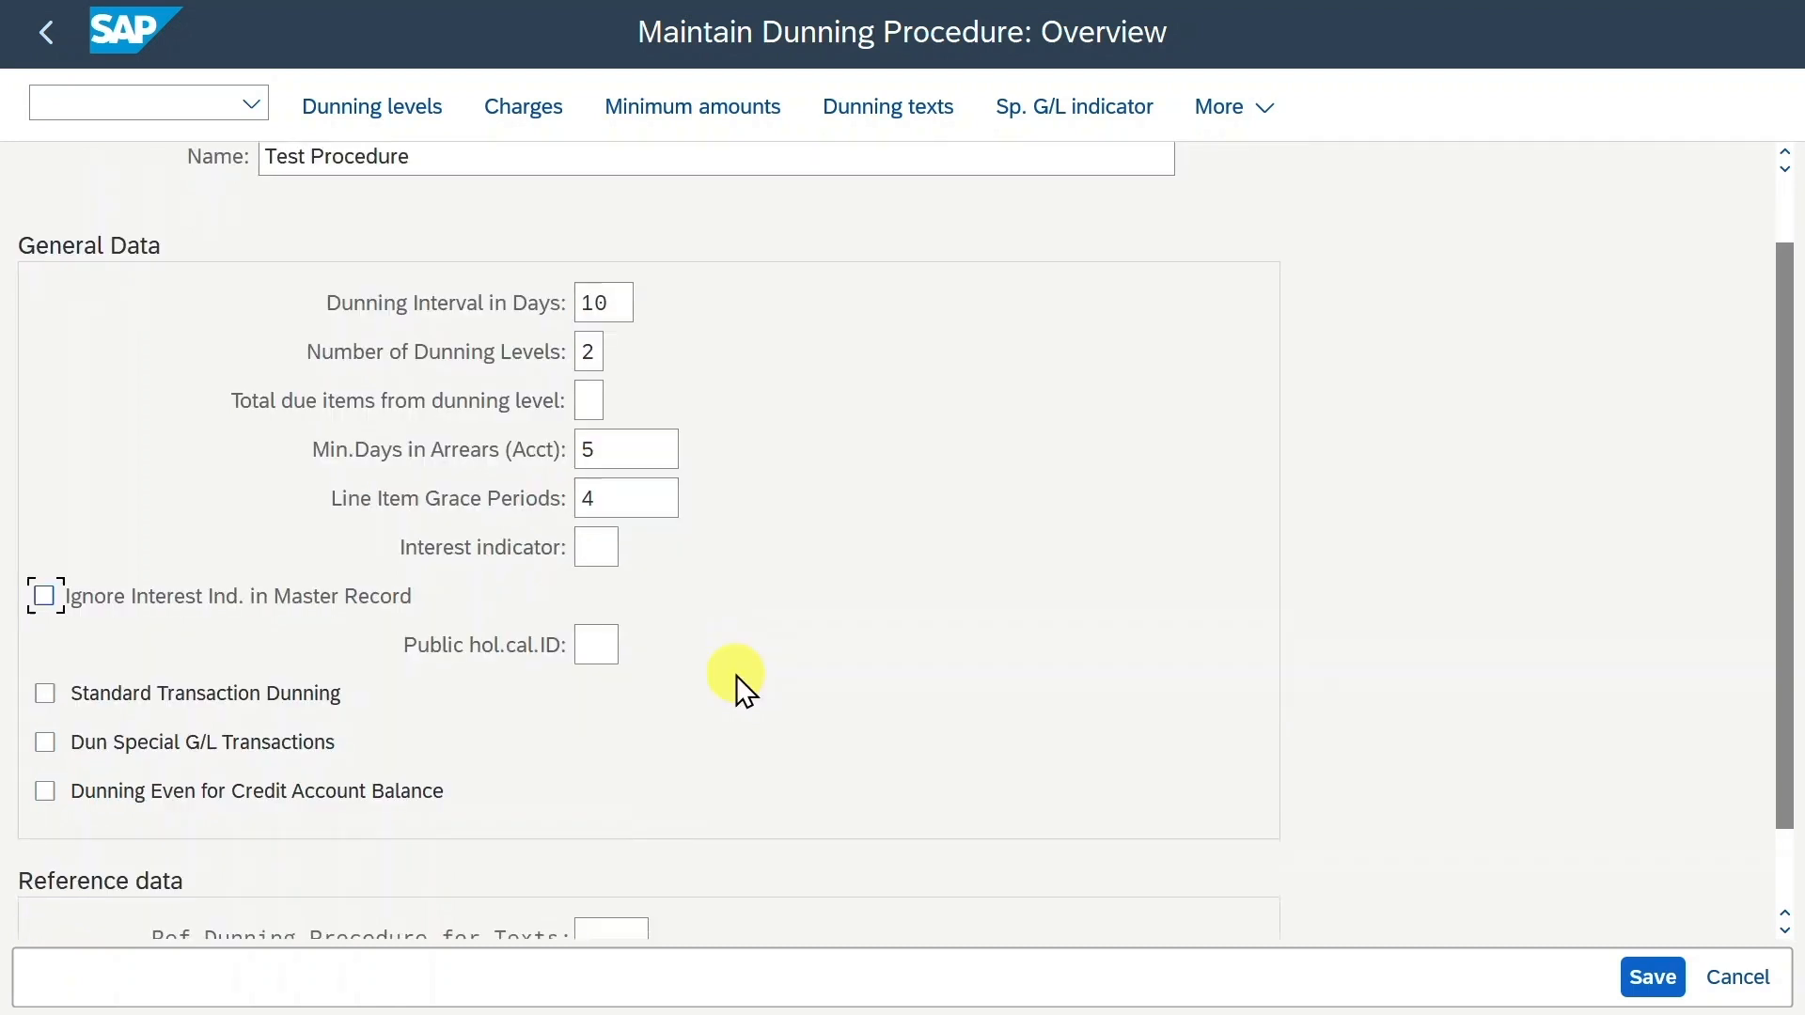
Check the public holiday calendar ID, enable Standard Transaction Dunning, and check the reference dunning procedure for texts
click(596, 549)
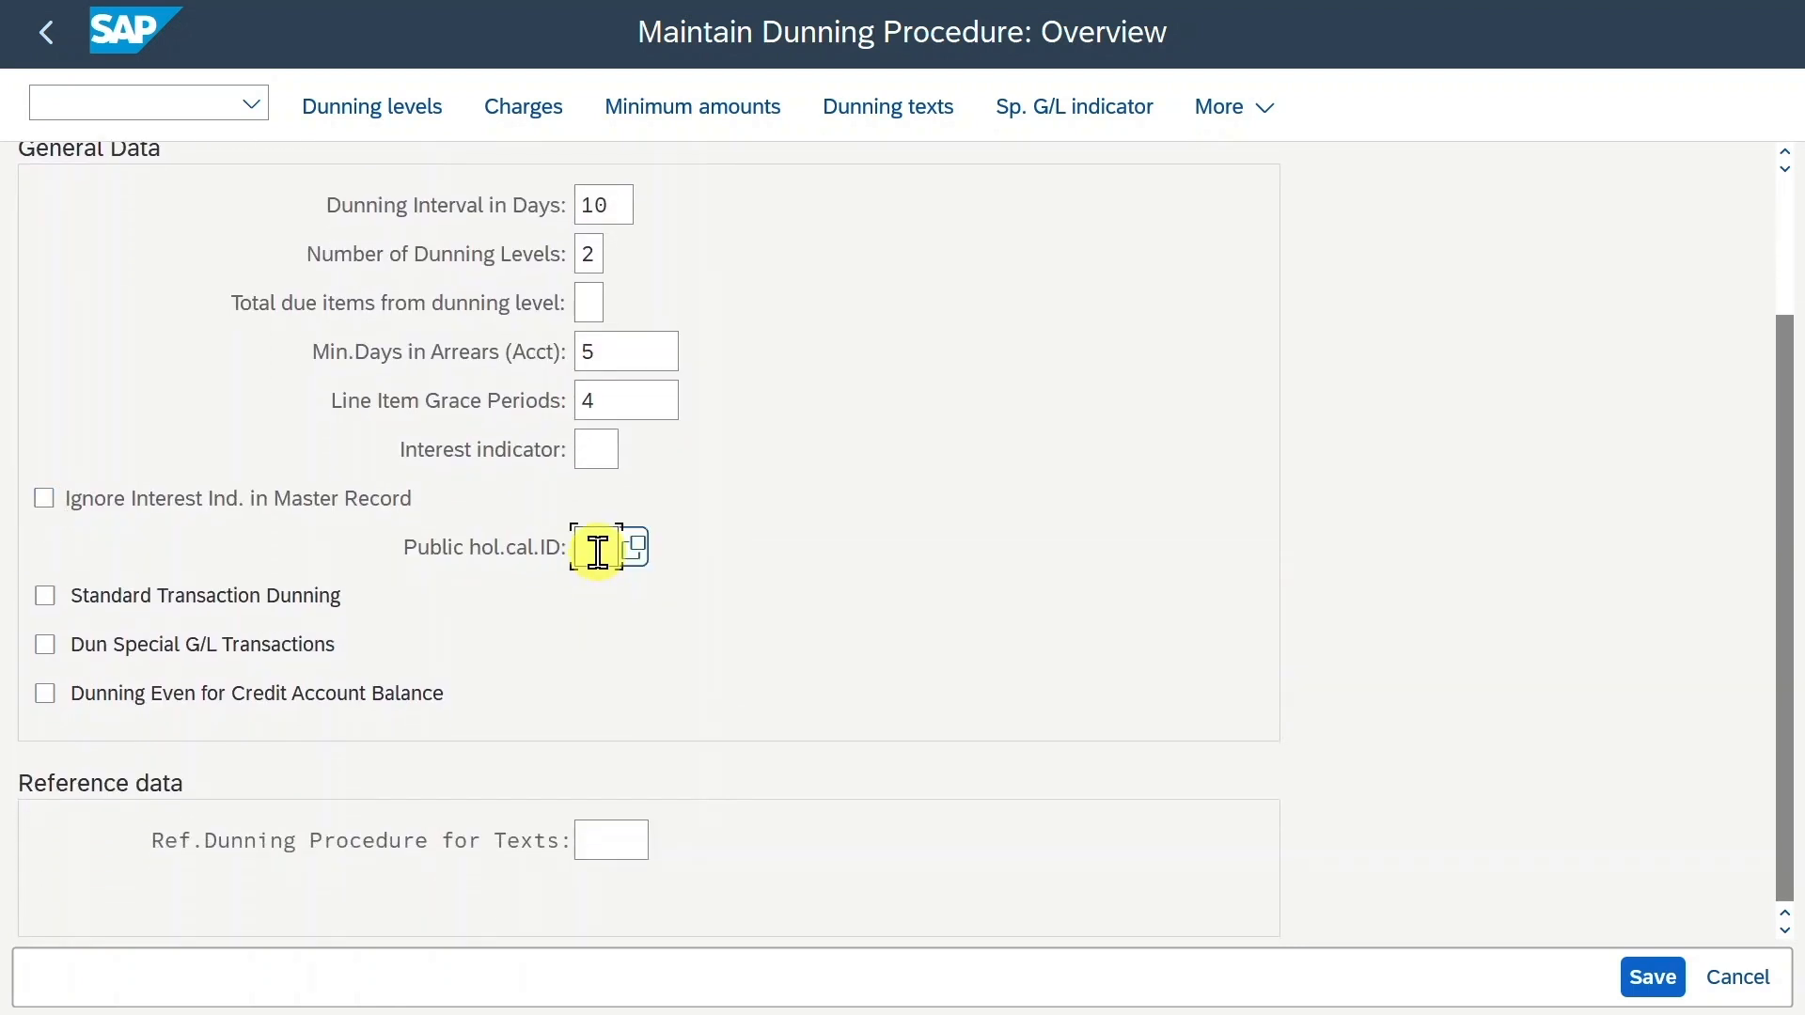
click(594, 544)
click(243, 599)
click(596, 838)
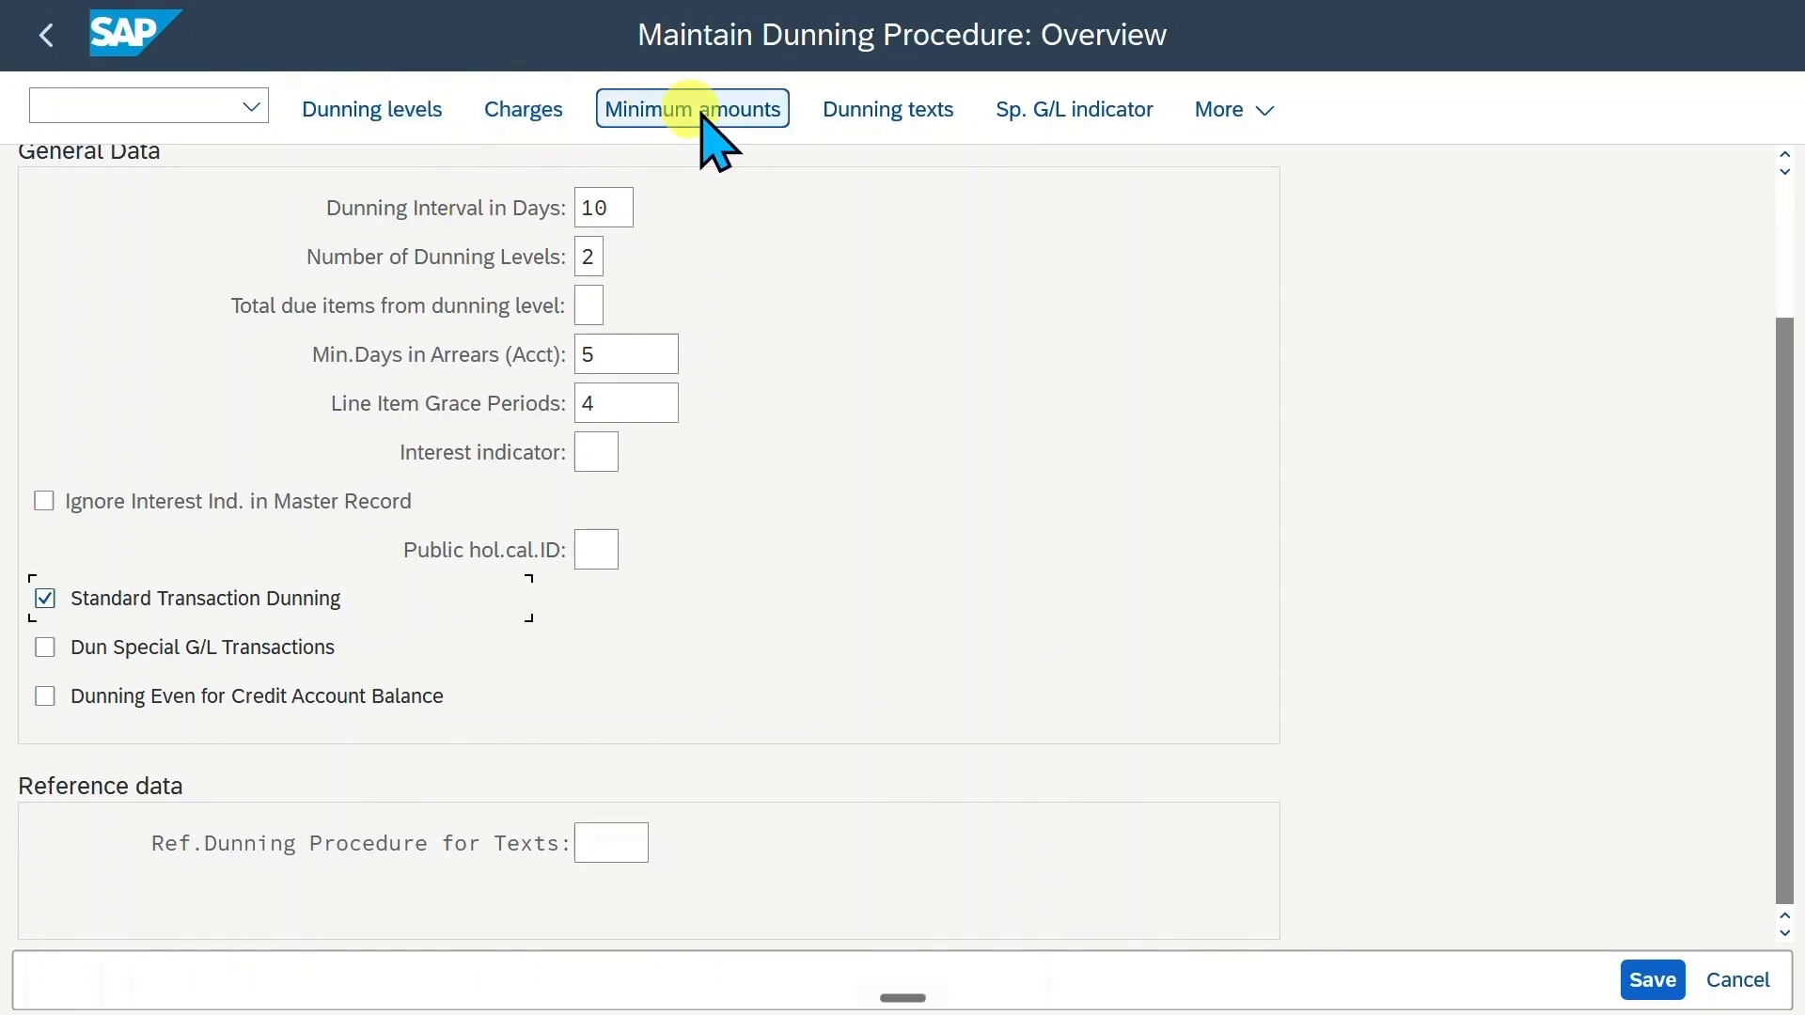
Open the dunning levels of procedure Z123 and set the days in arrears for level 3 to 3
click(412, 112)
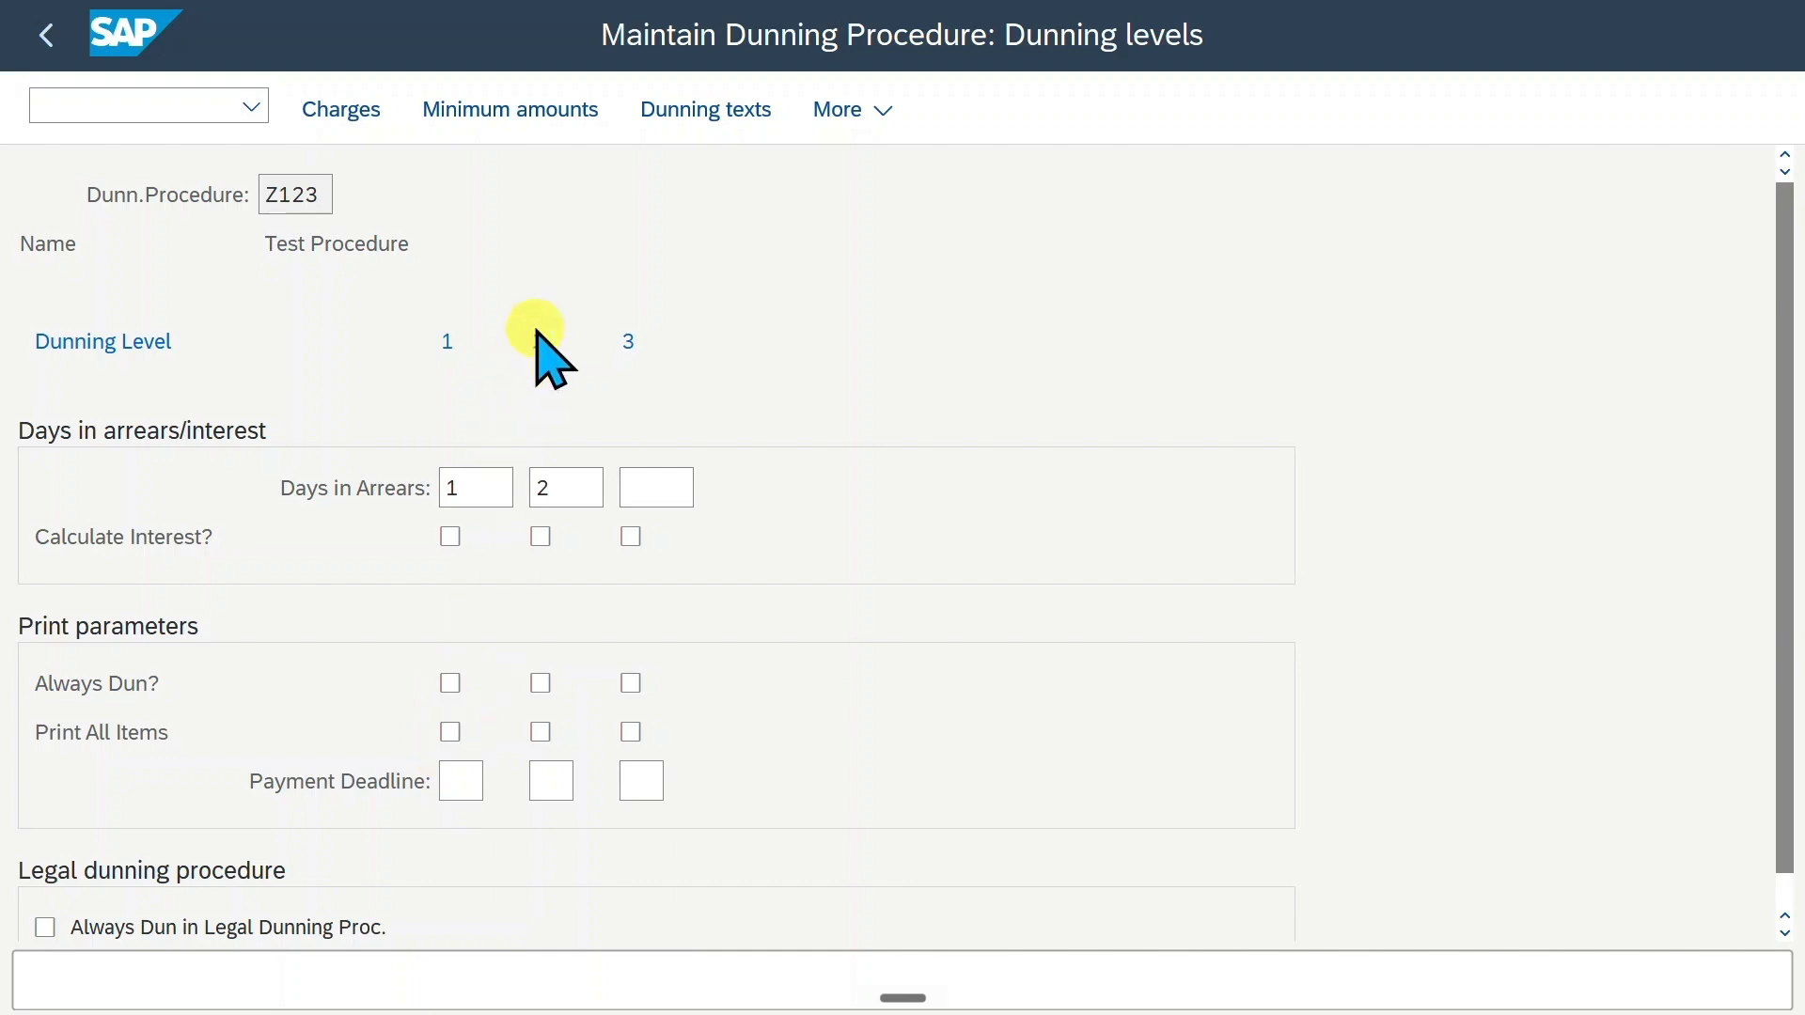
click(482, 489)
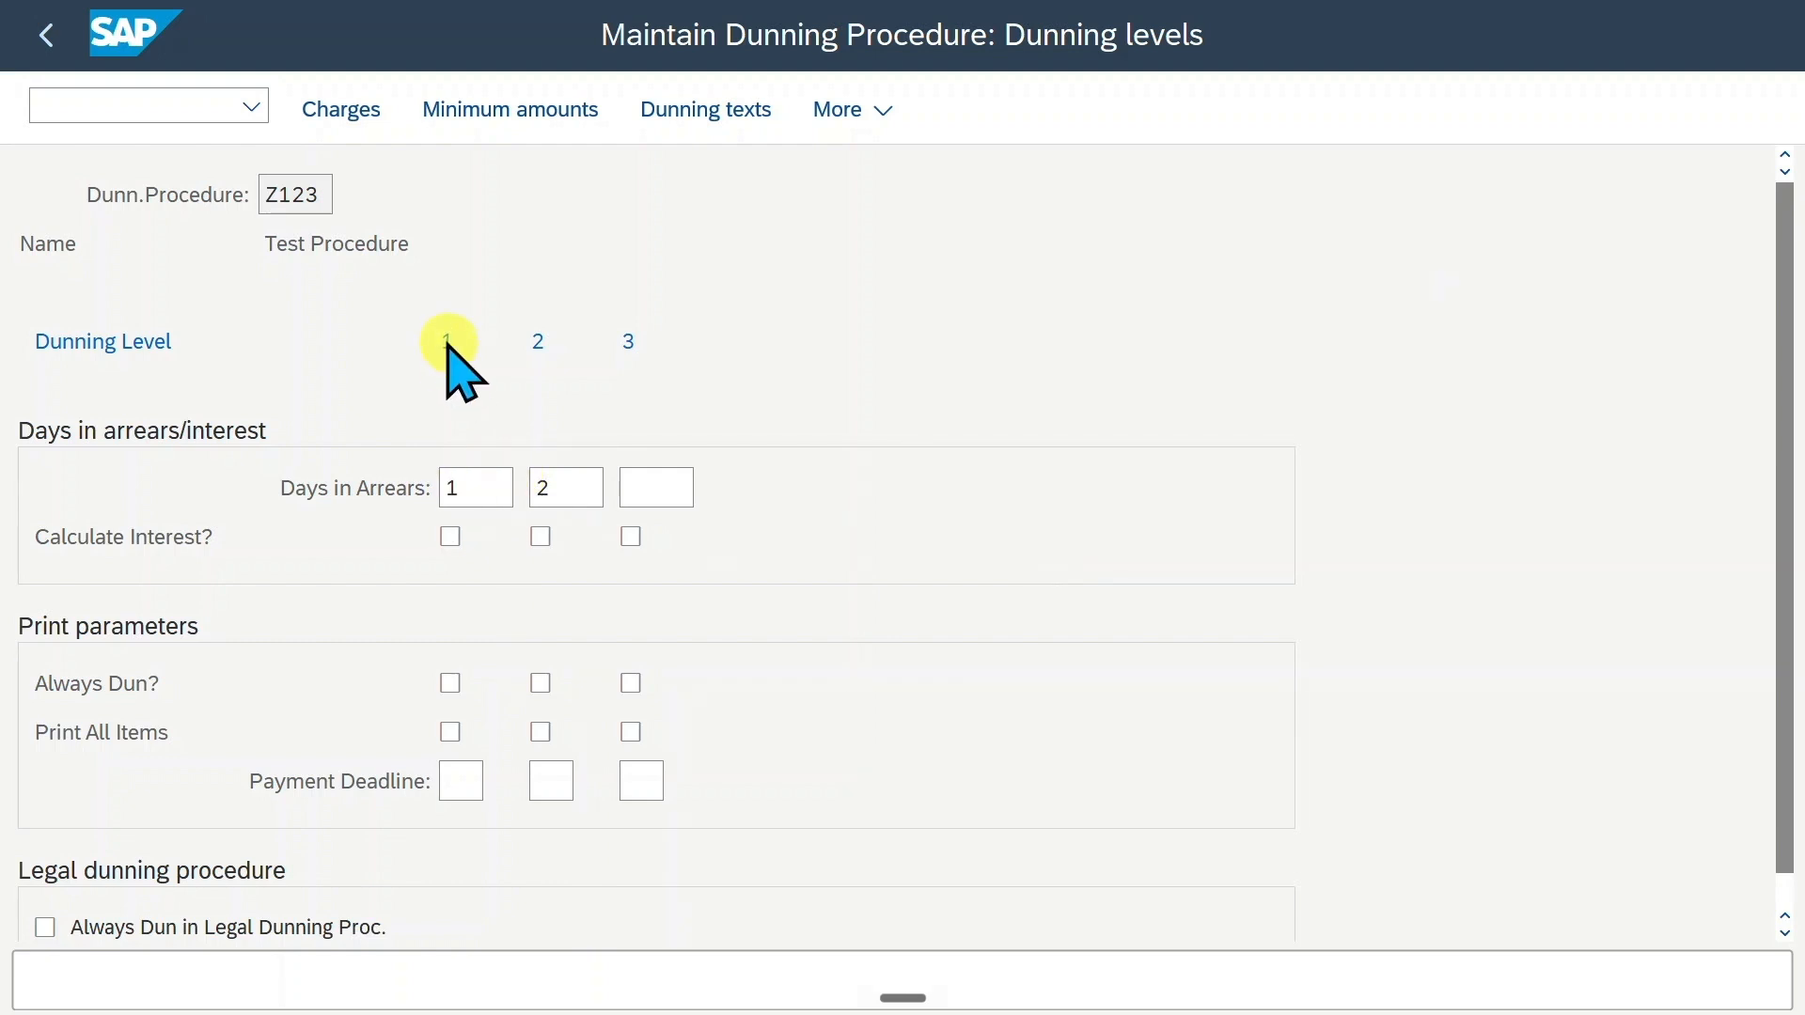
click(477, 487)
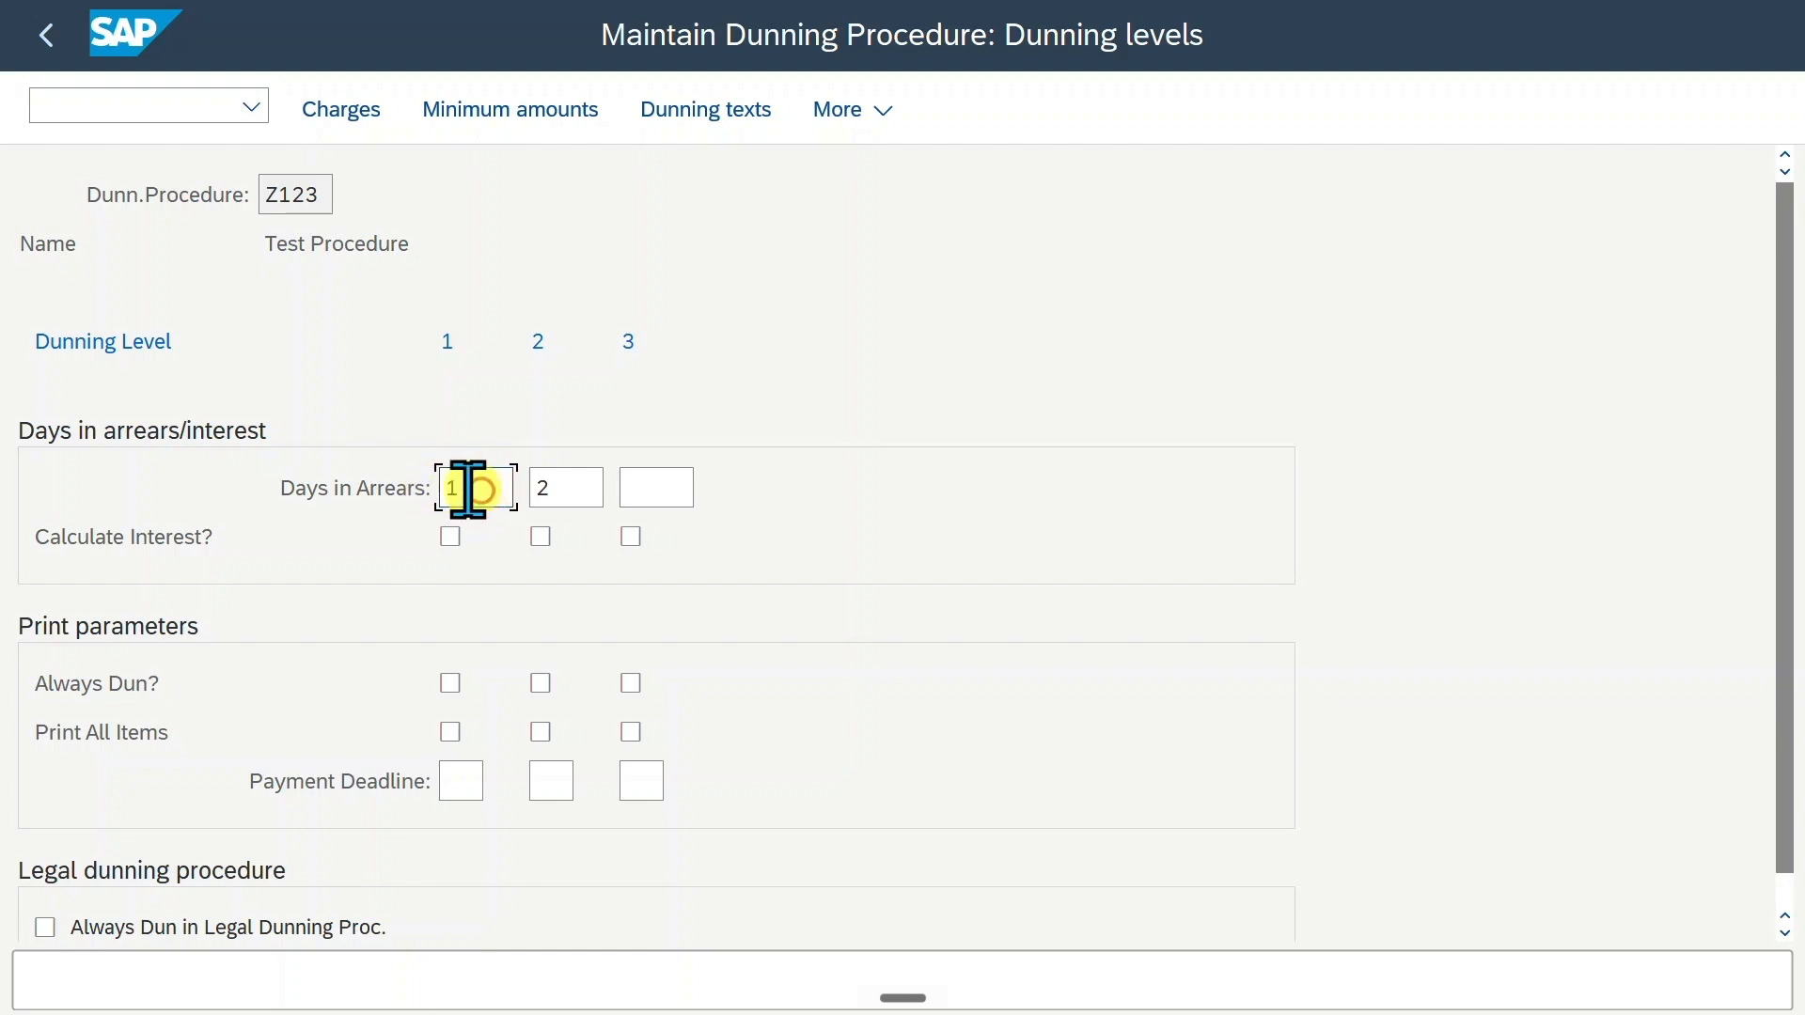
click(538, 341)
click(561, 488)
text(2)
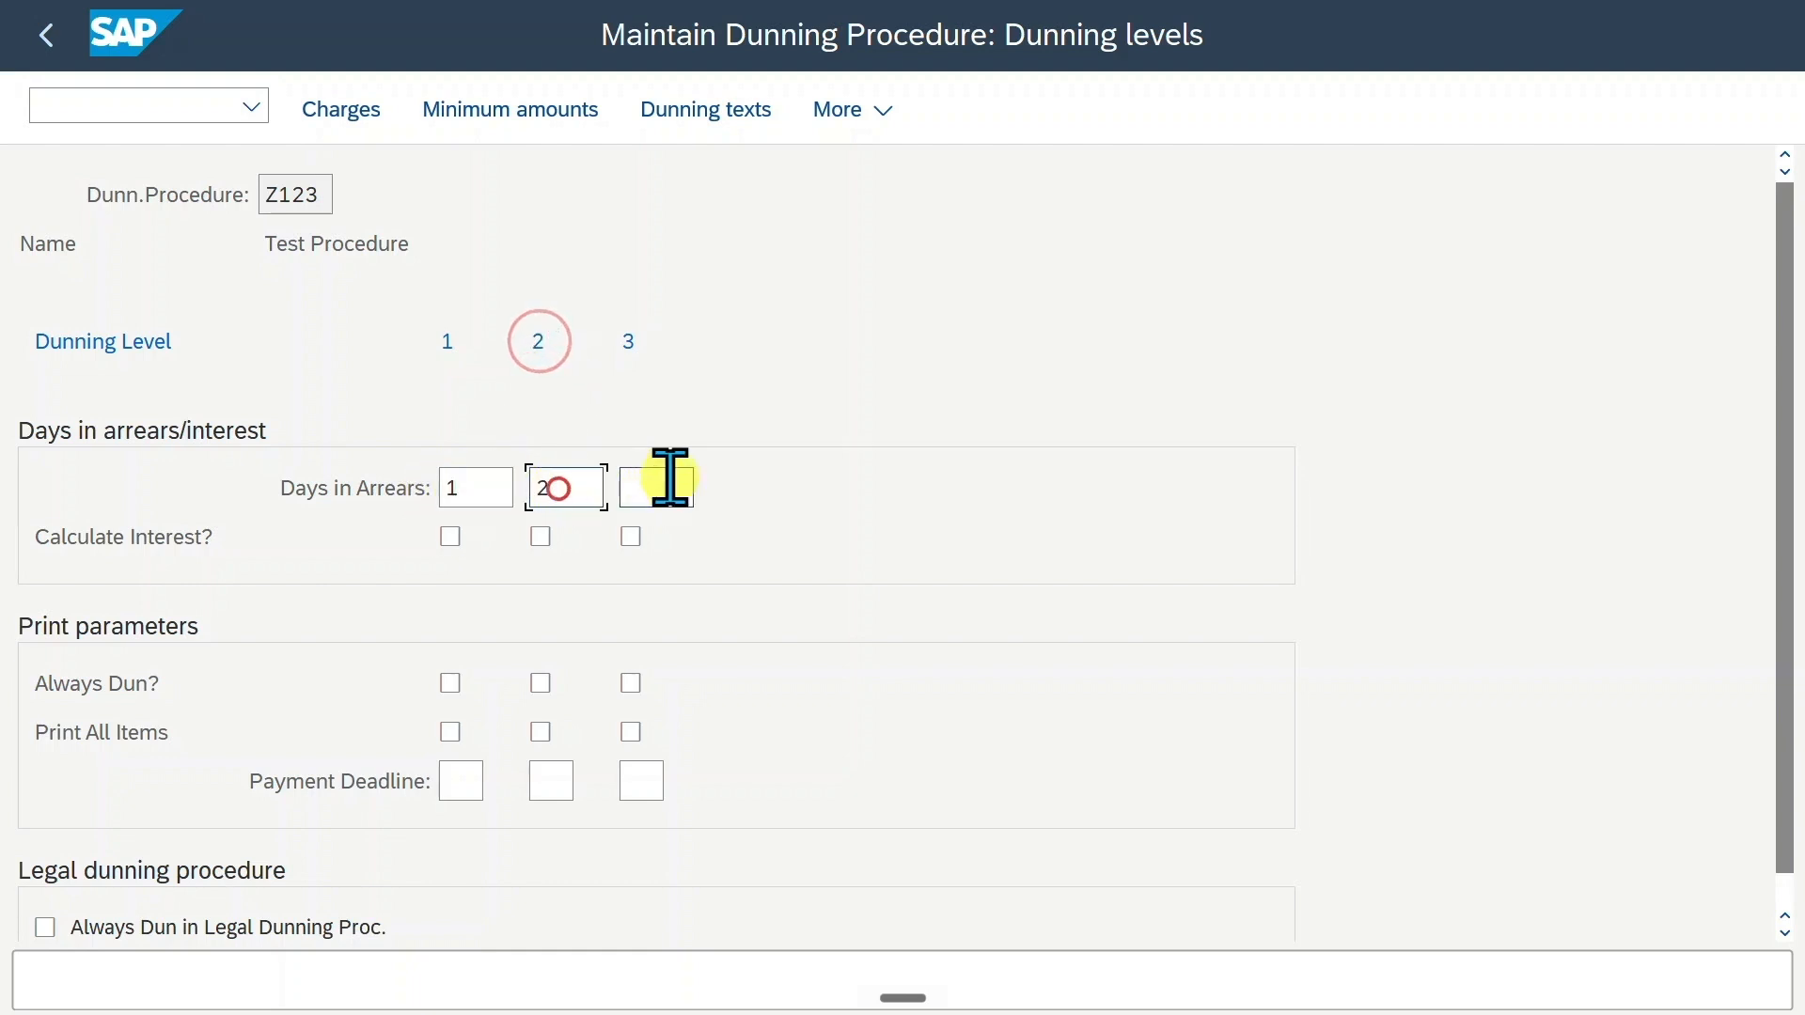
click(670, 477)
text(3)
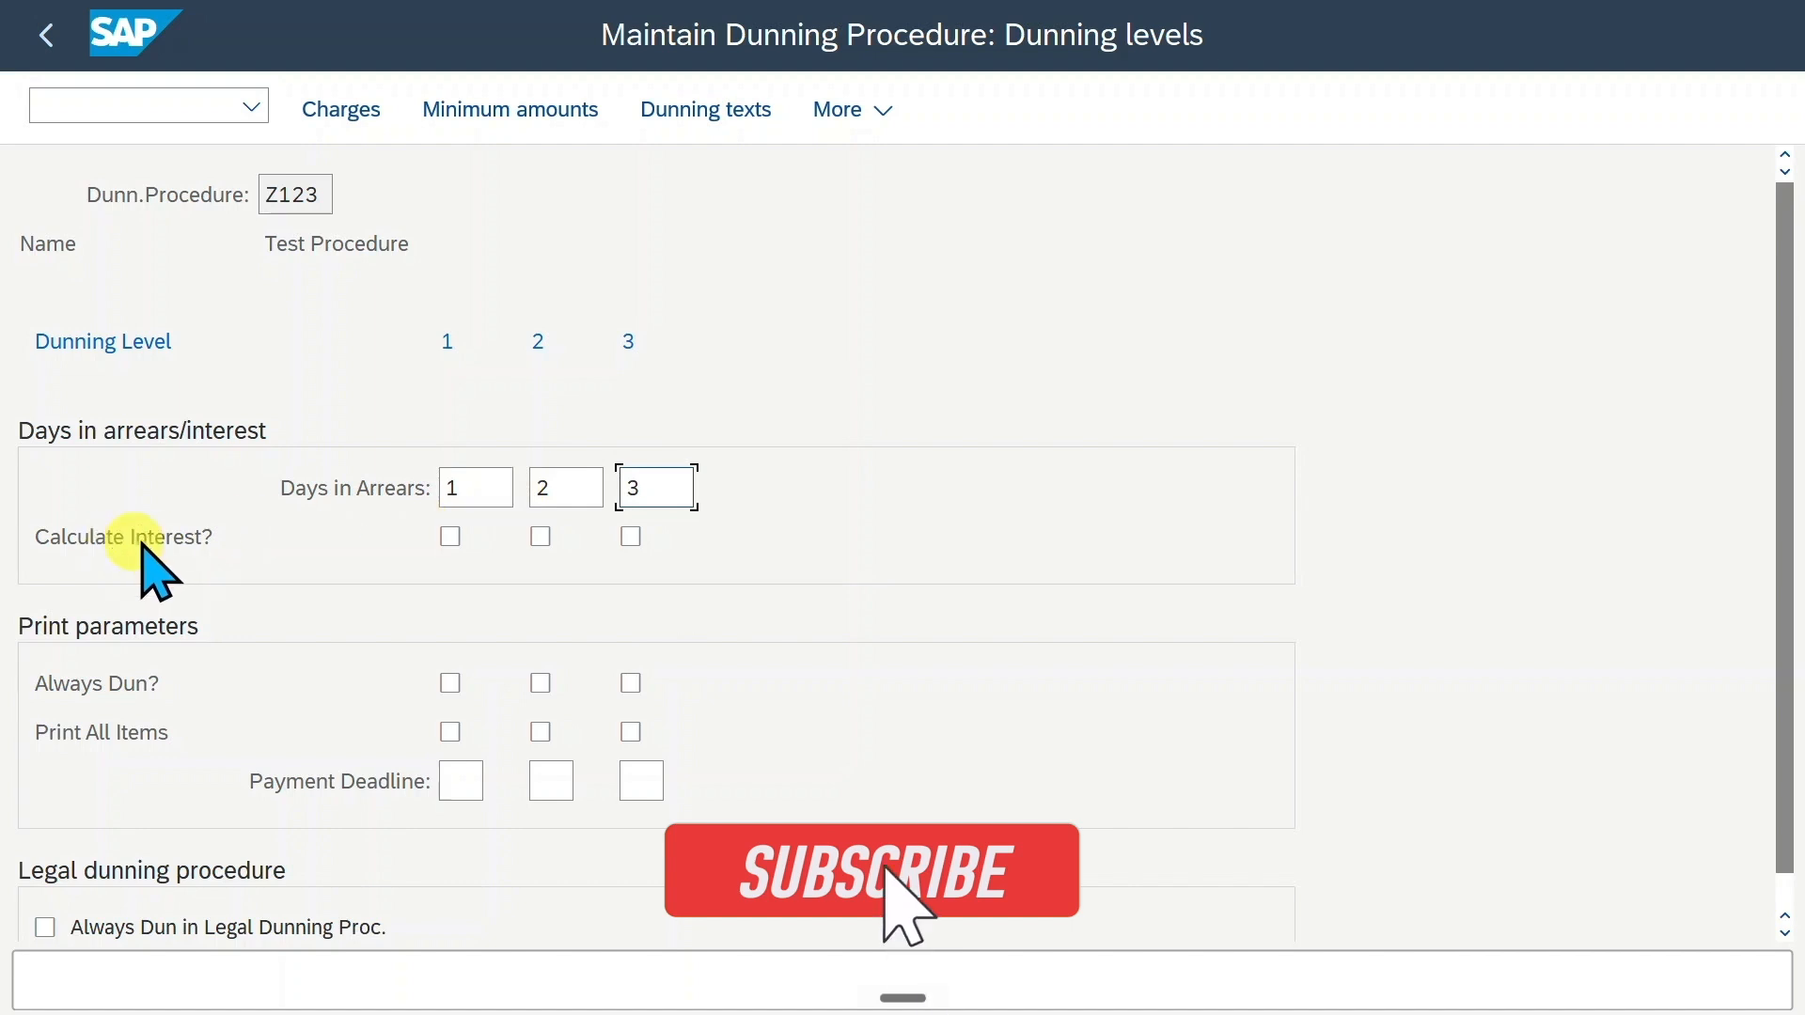
Examine the interest calculation, print parameters, payment deadline and legal dunning options of the dunning levels
click(450, 536)
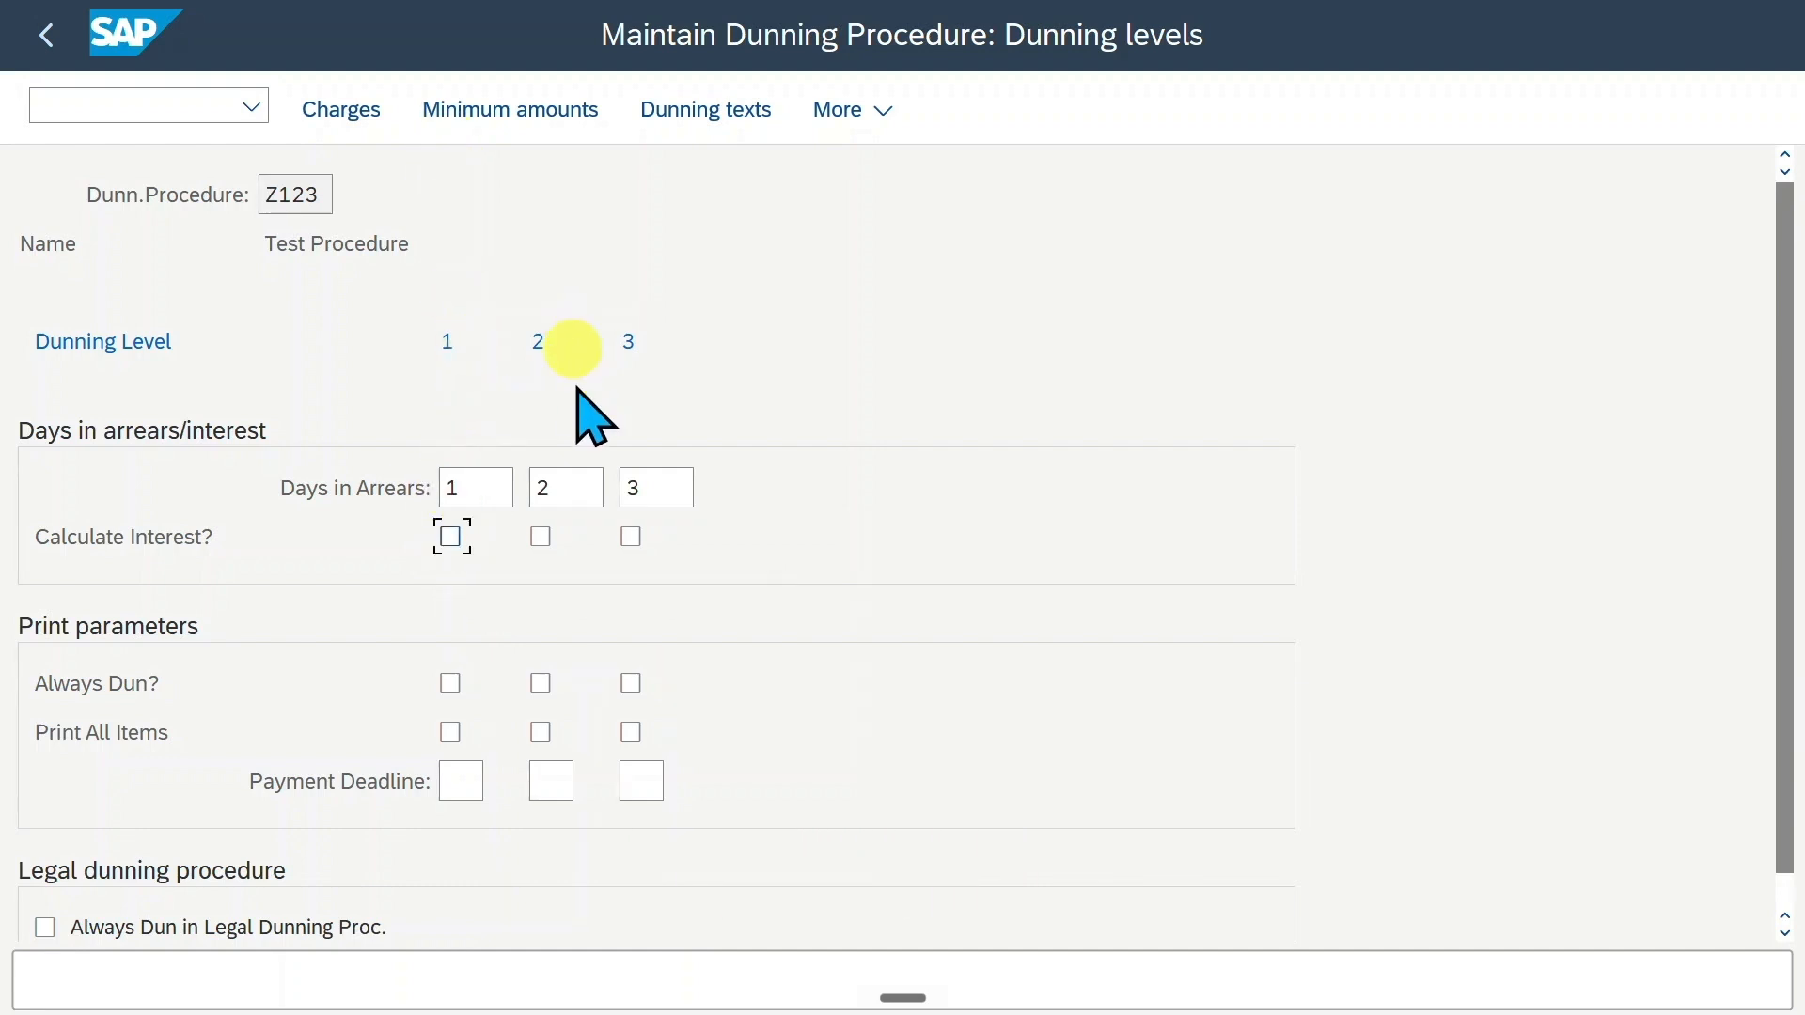
scroll(786, 517, down, 1)
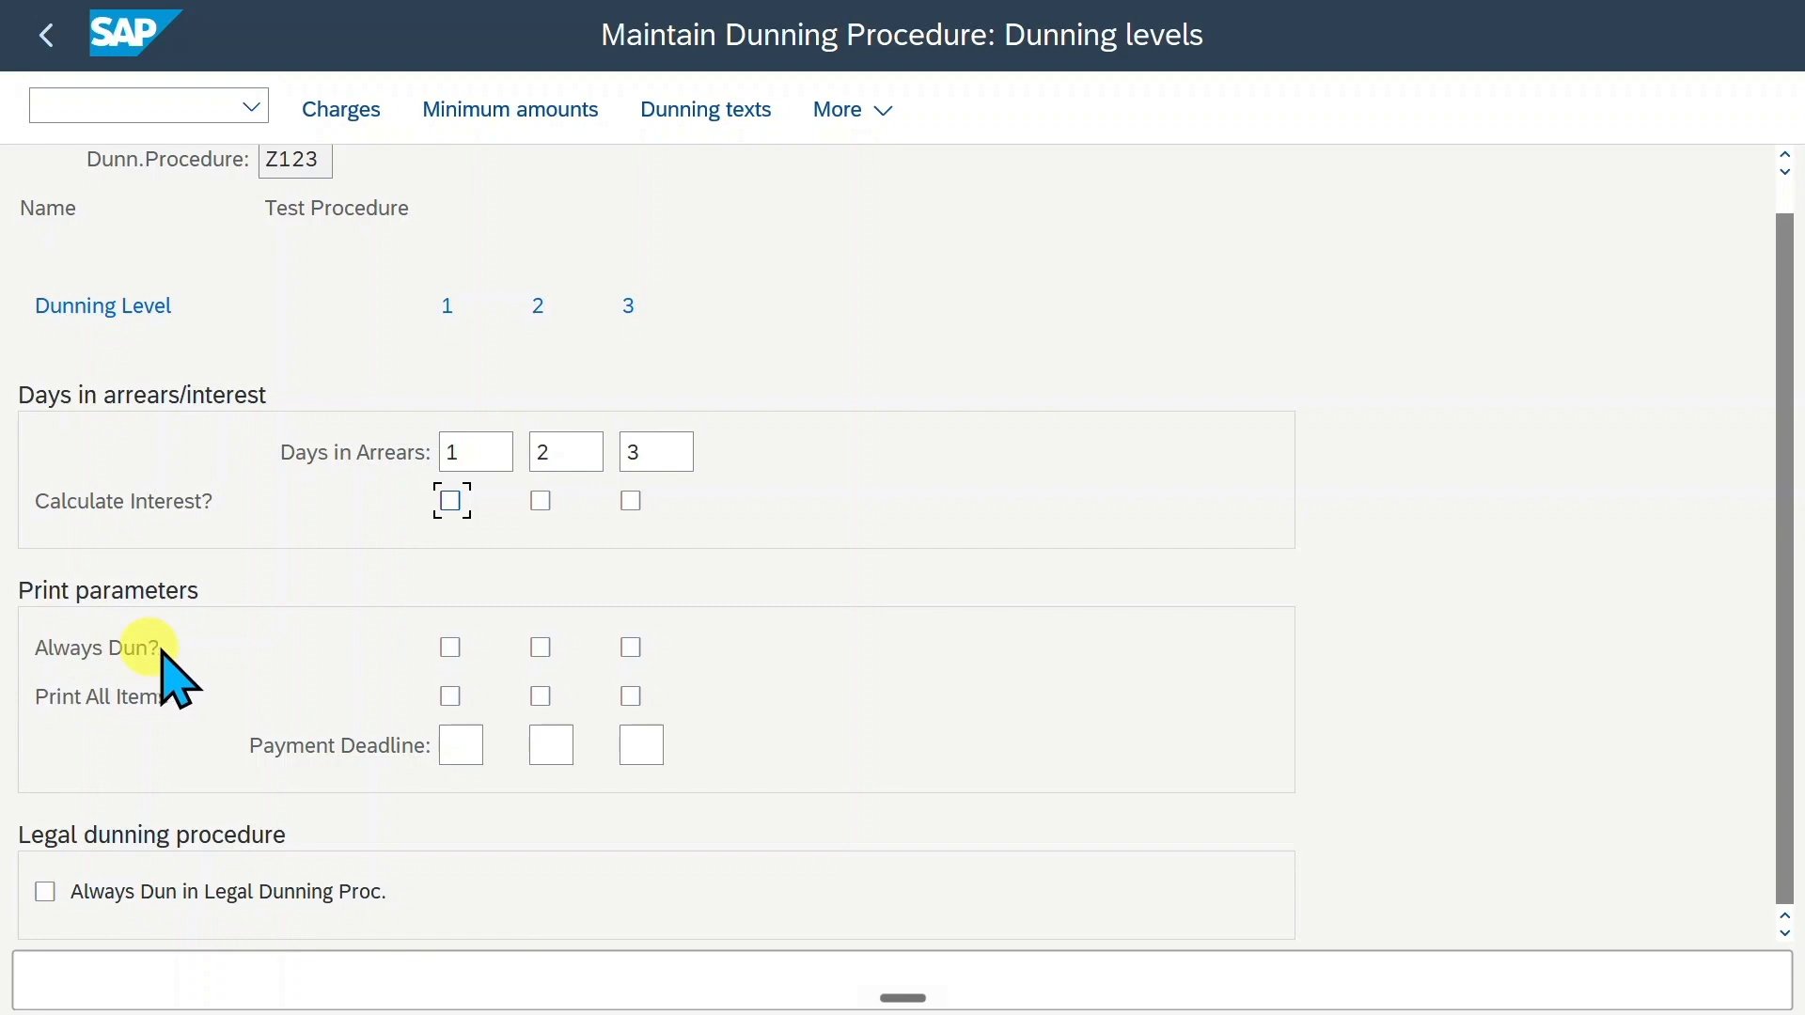
scroll(442, 691, up, 1)
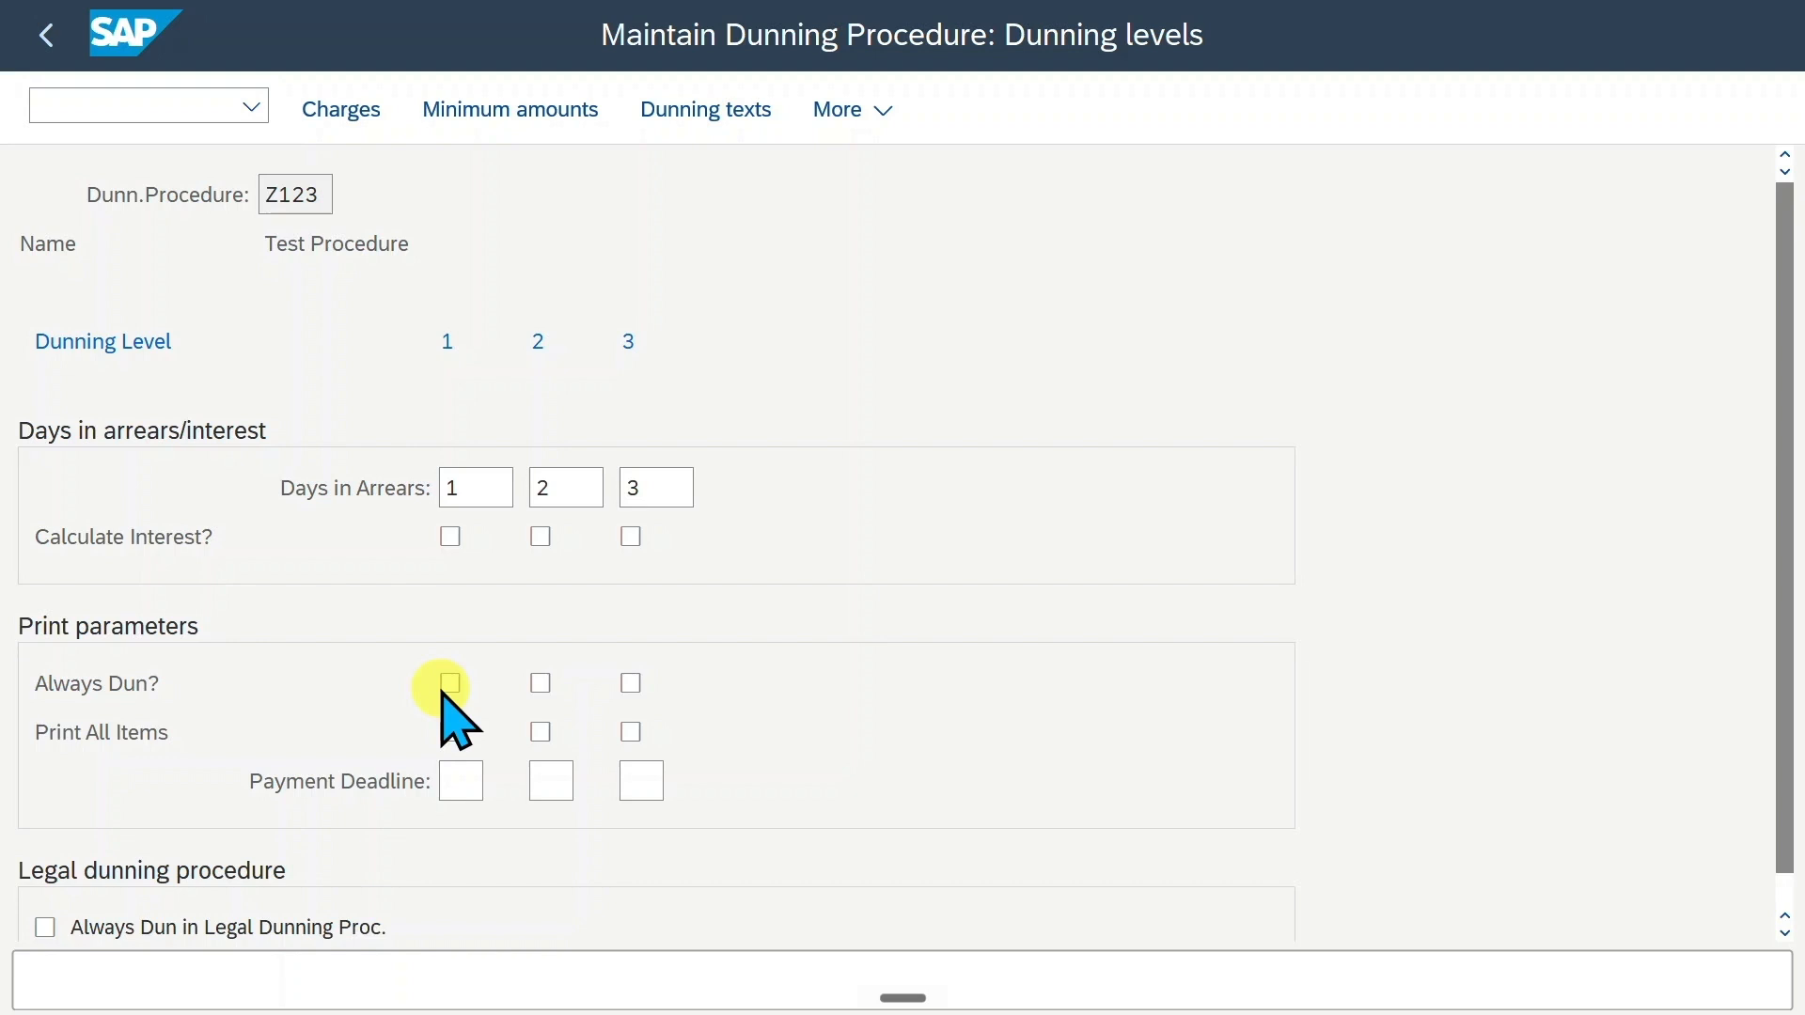
click(450, 684)
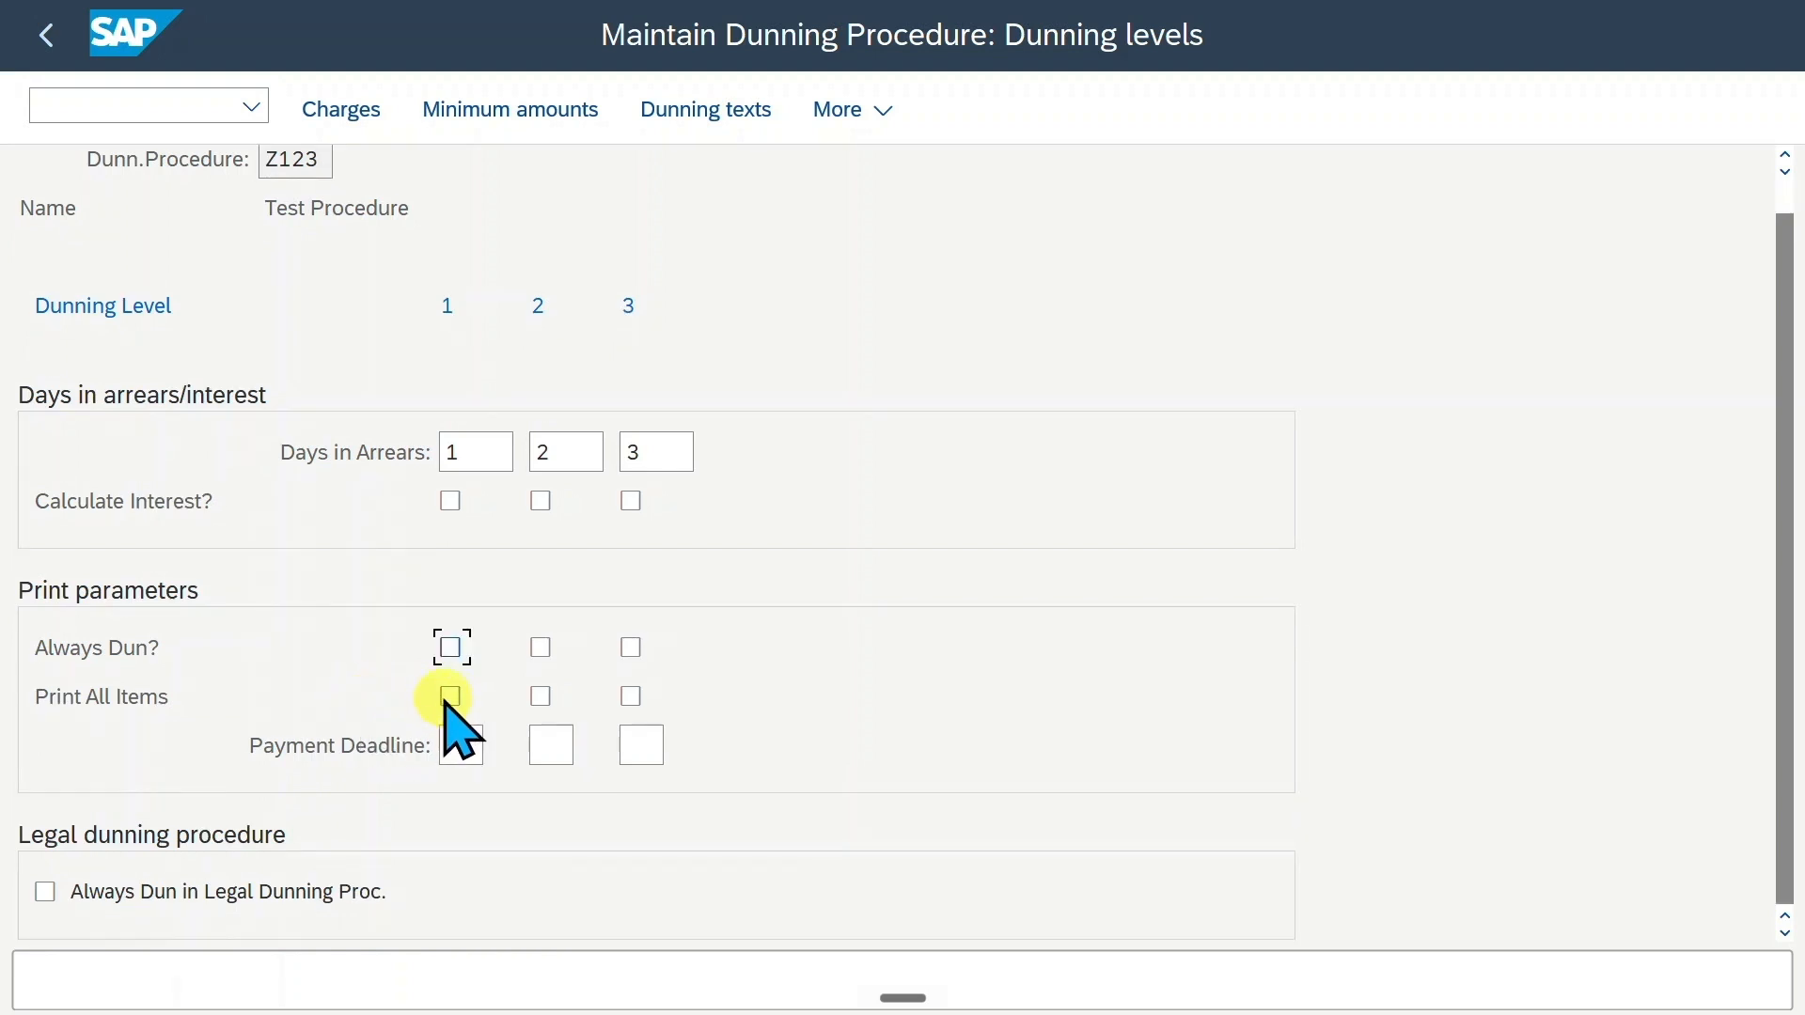
click(454, 700)
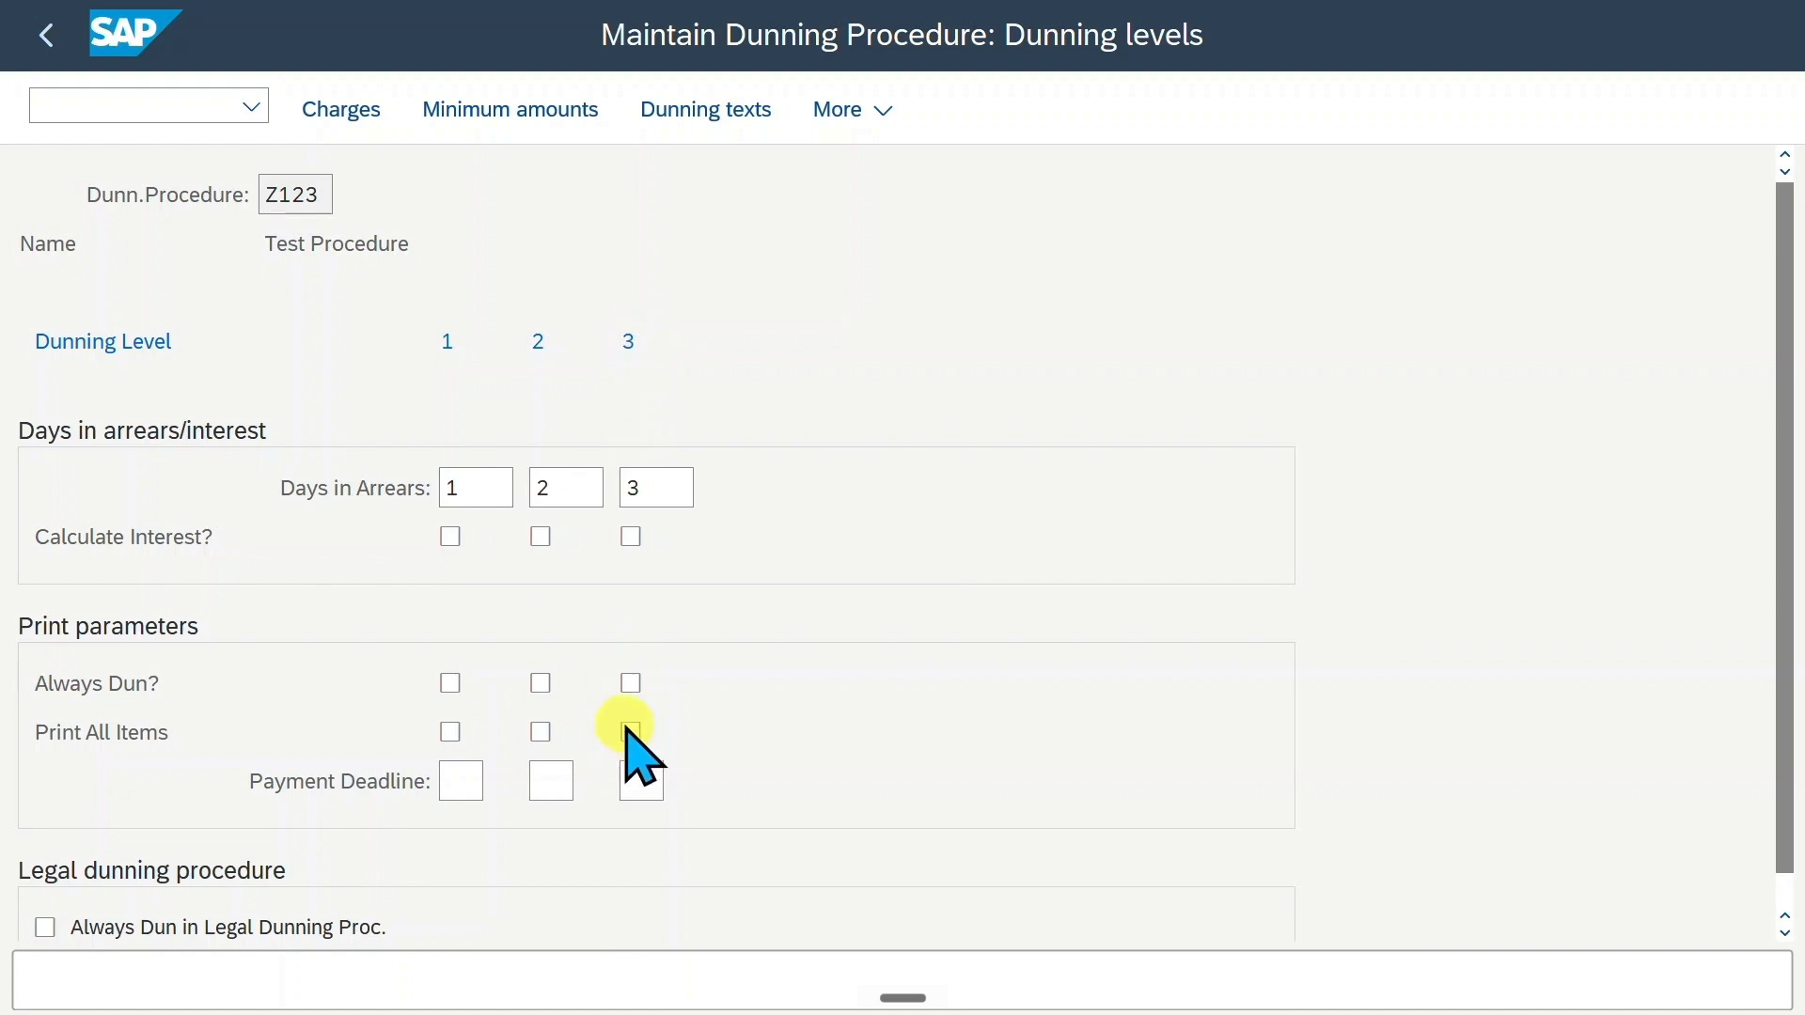
scroll(489, 687, down, 1)
click(463, 745)
scroll(463, 783, up, 1)
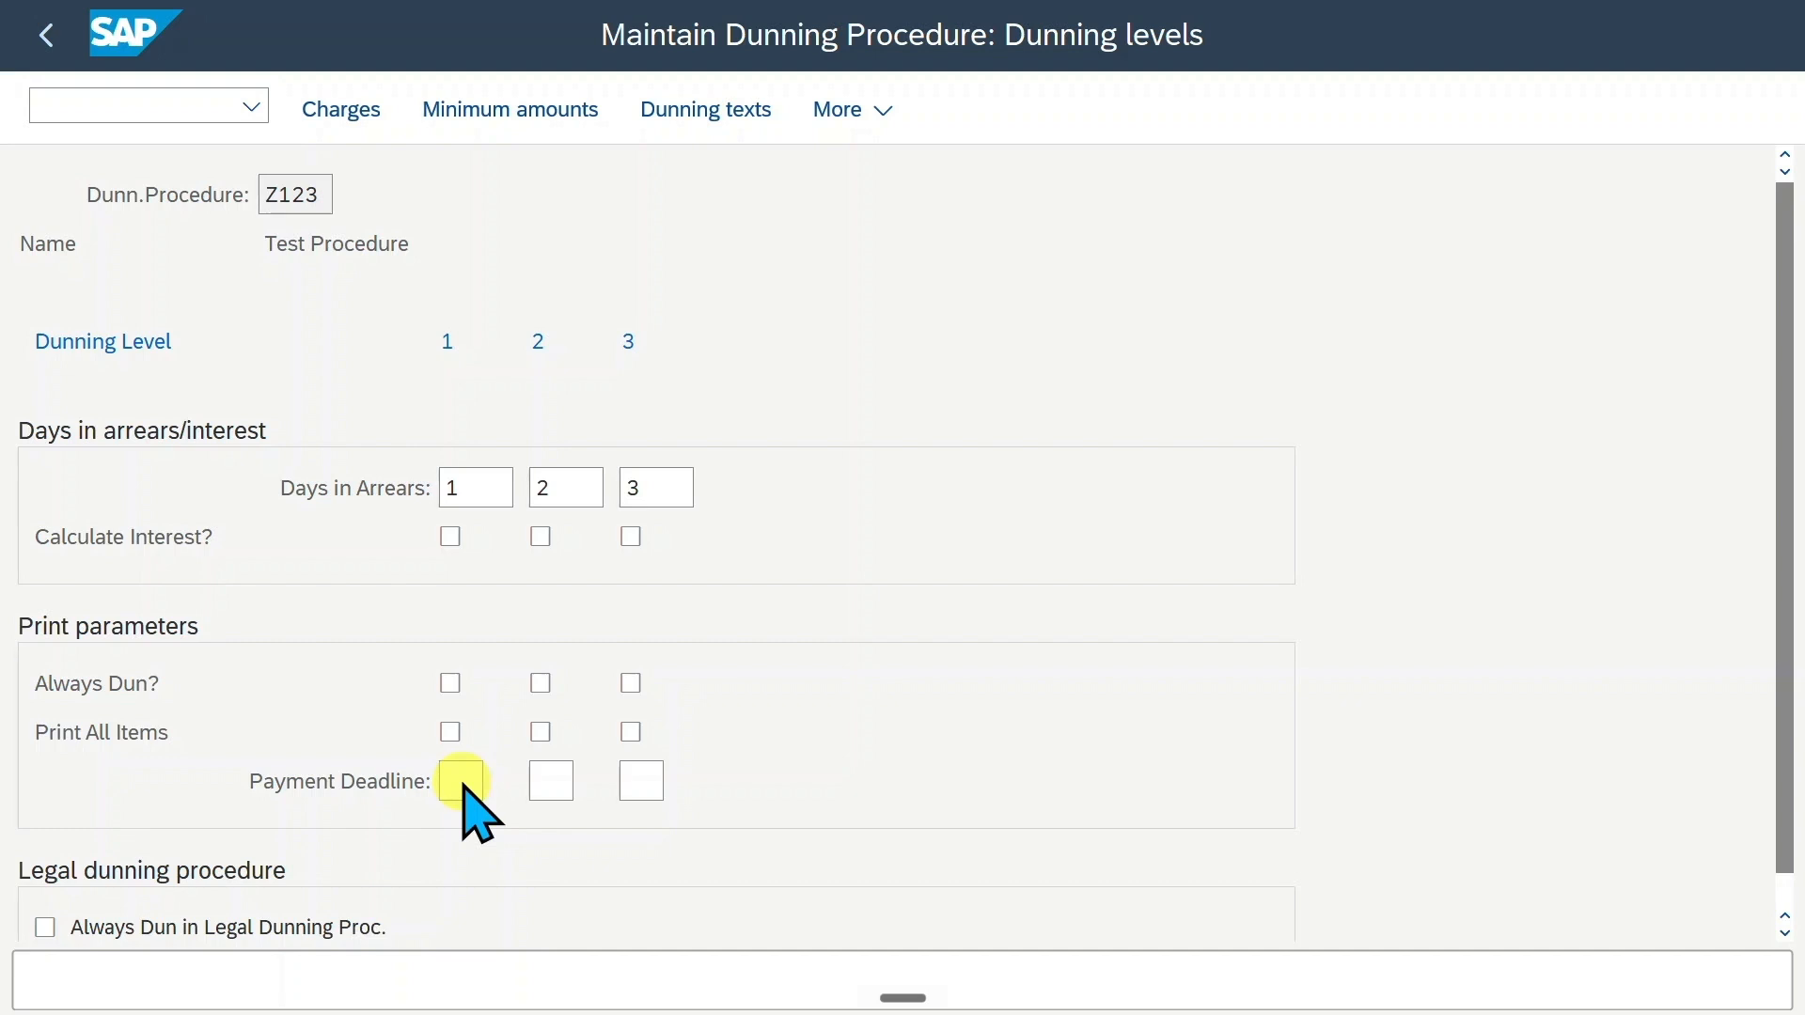
click(462, 785)
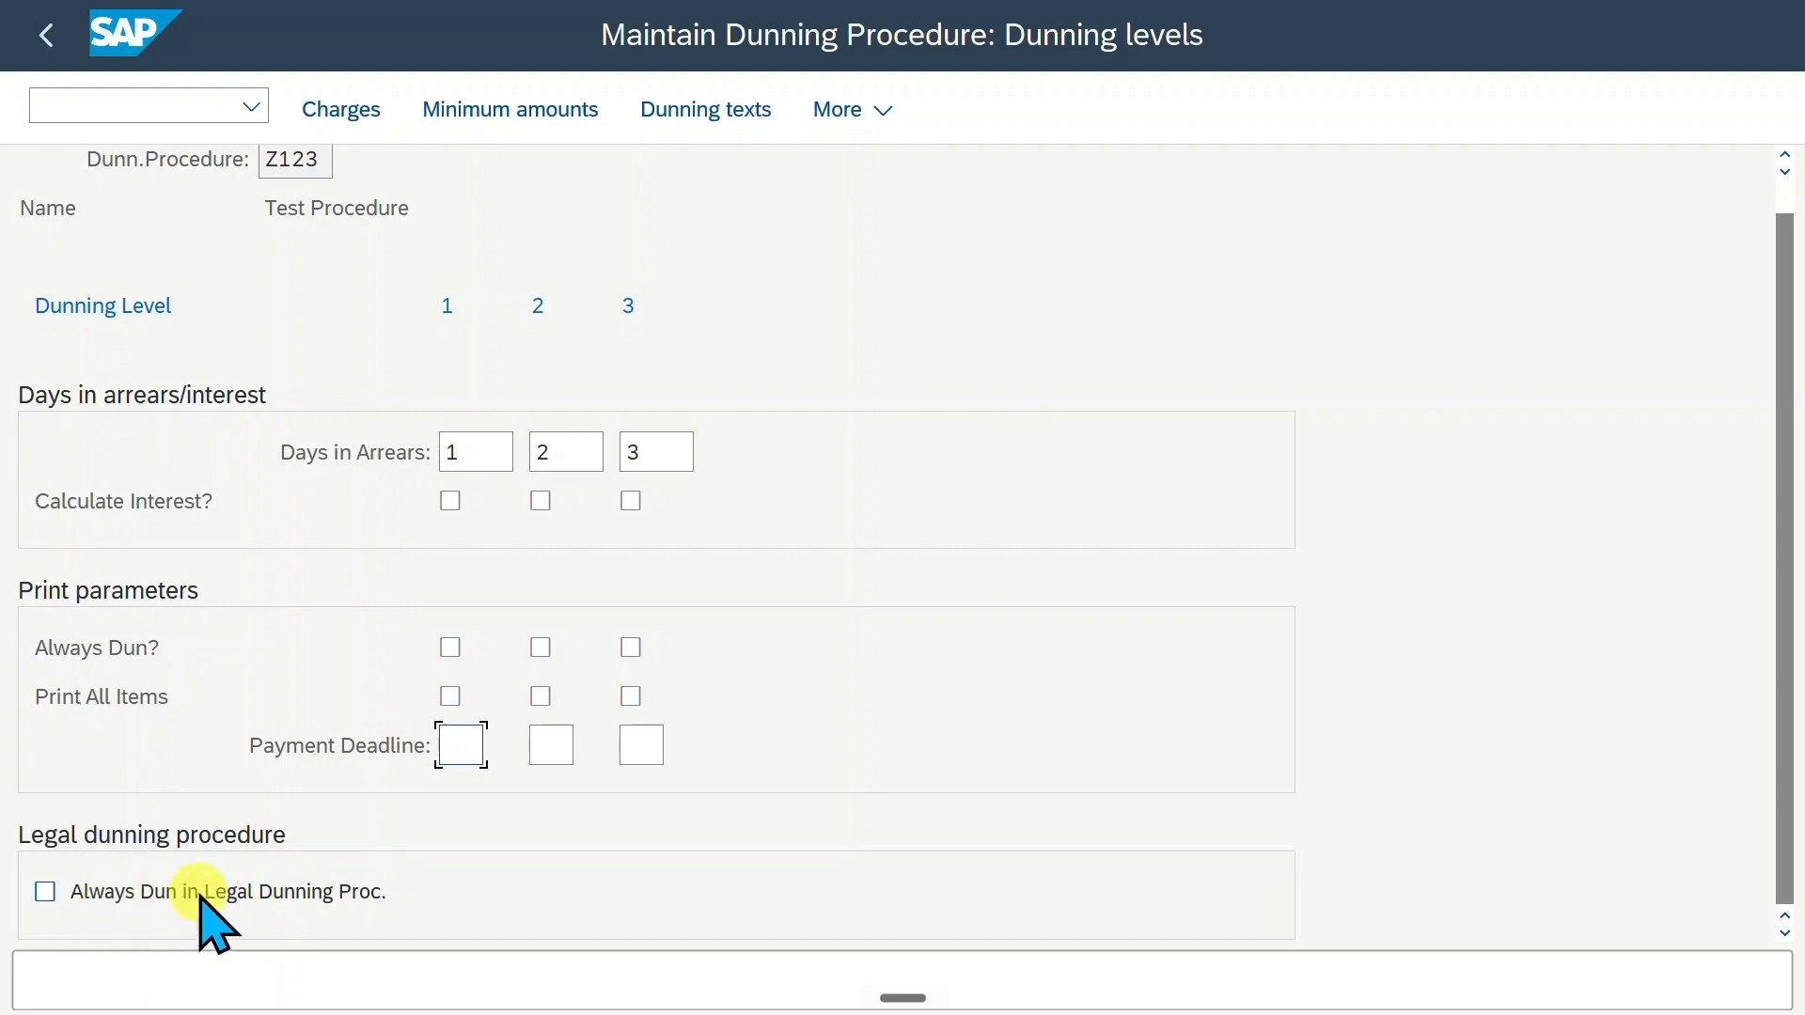
scroll(200, 923, up, 1)
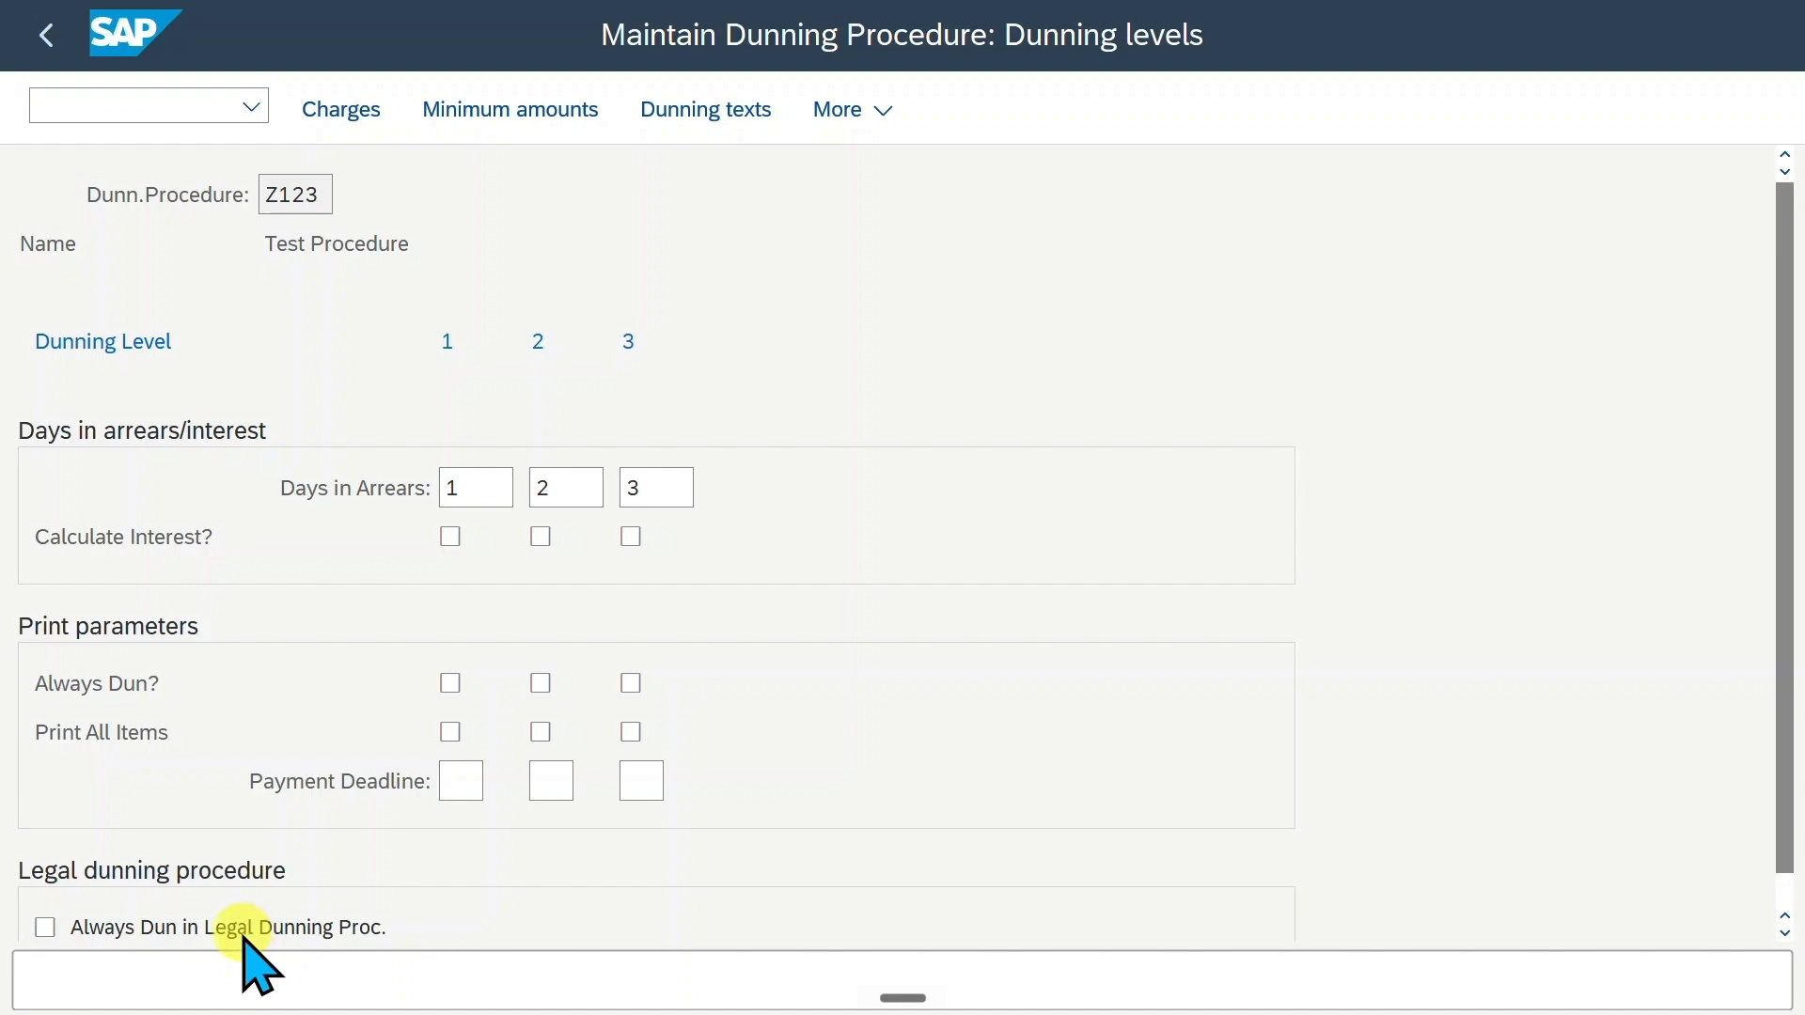
click(258, 932)
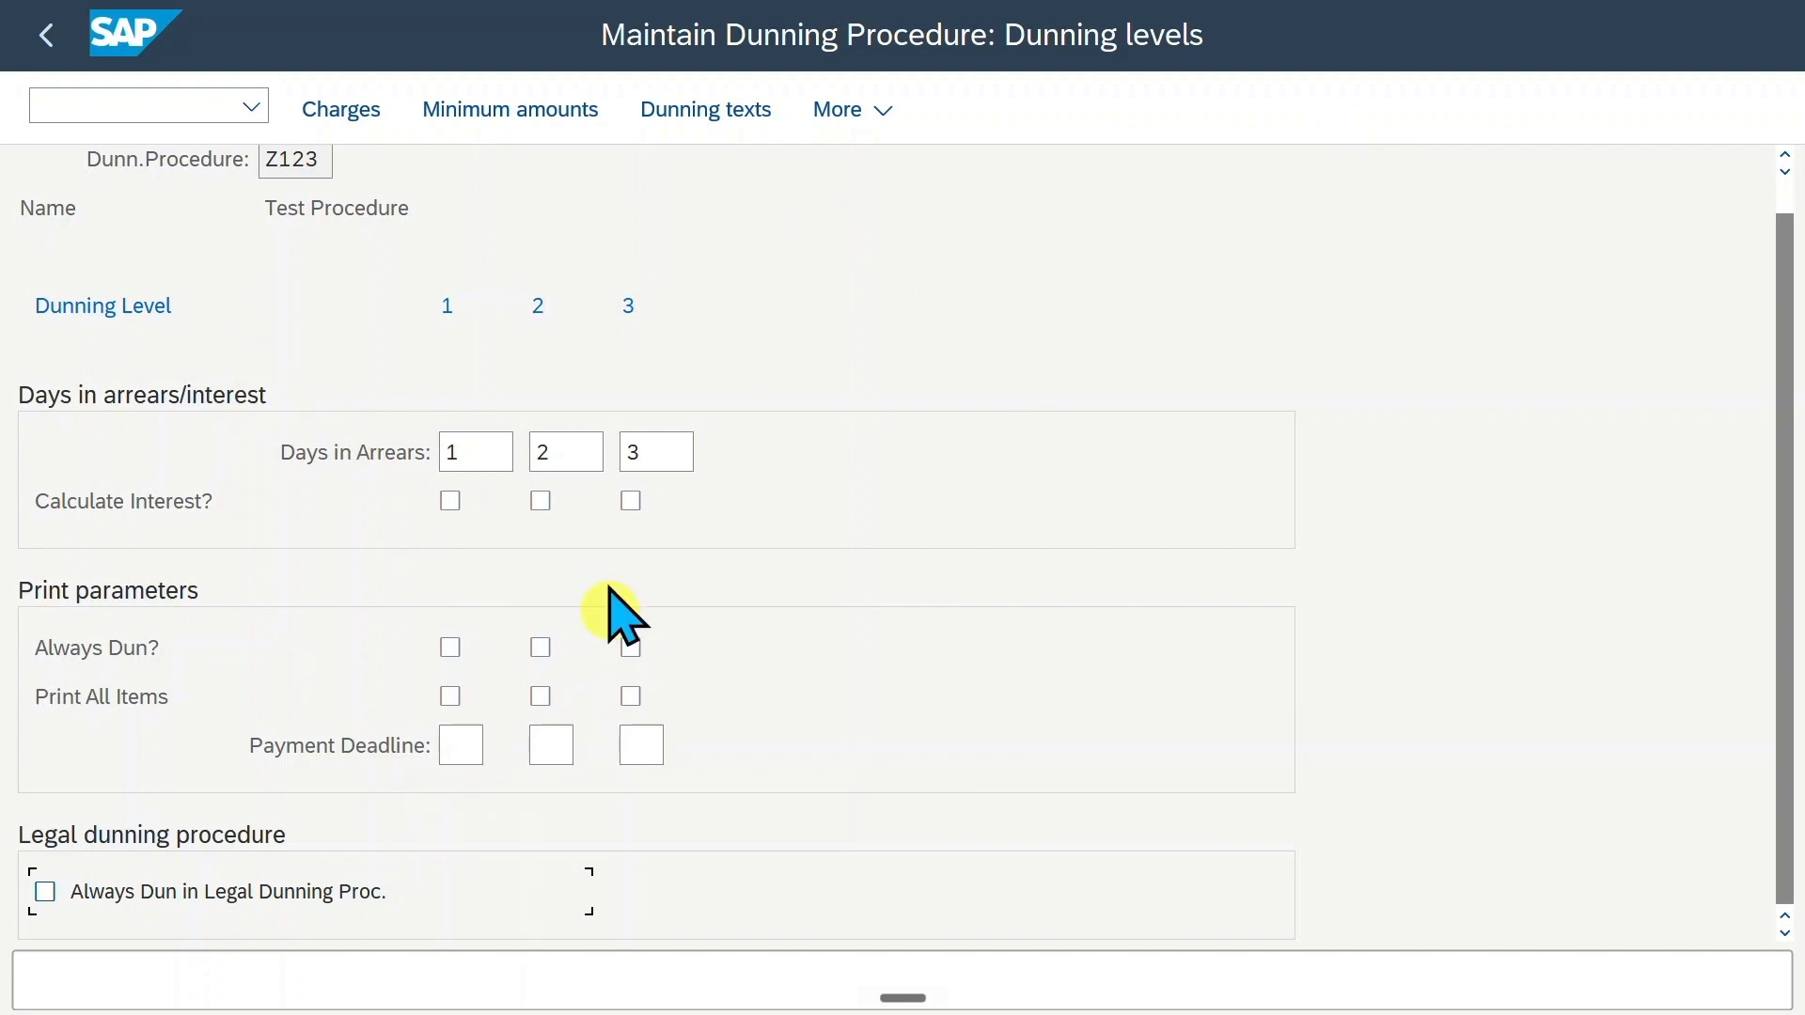
Open the dunning charges in currency EUR and enter lines for dunning levels 1, 2 and 3
click(357, 111)
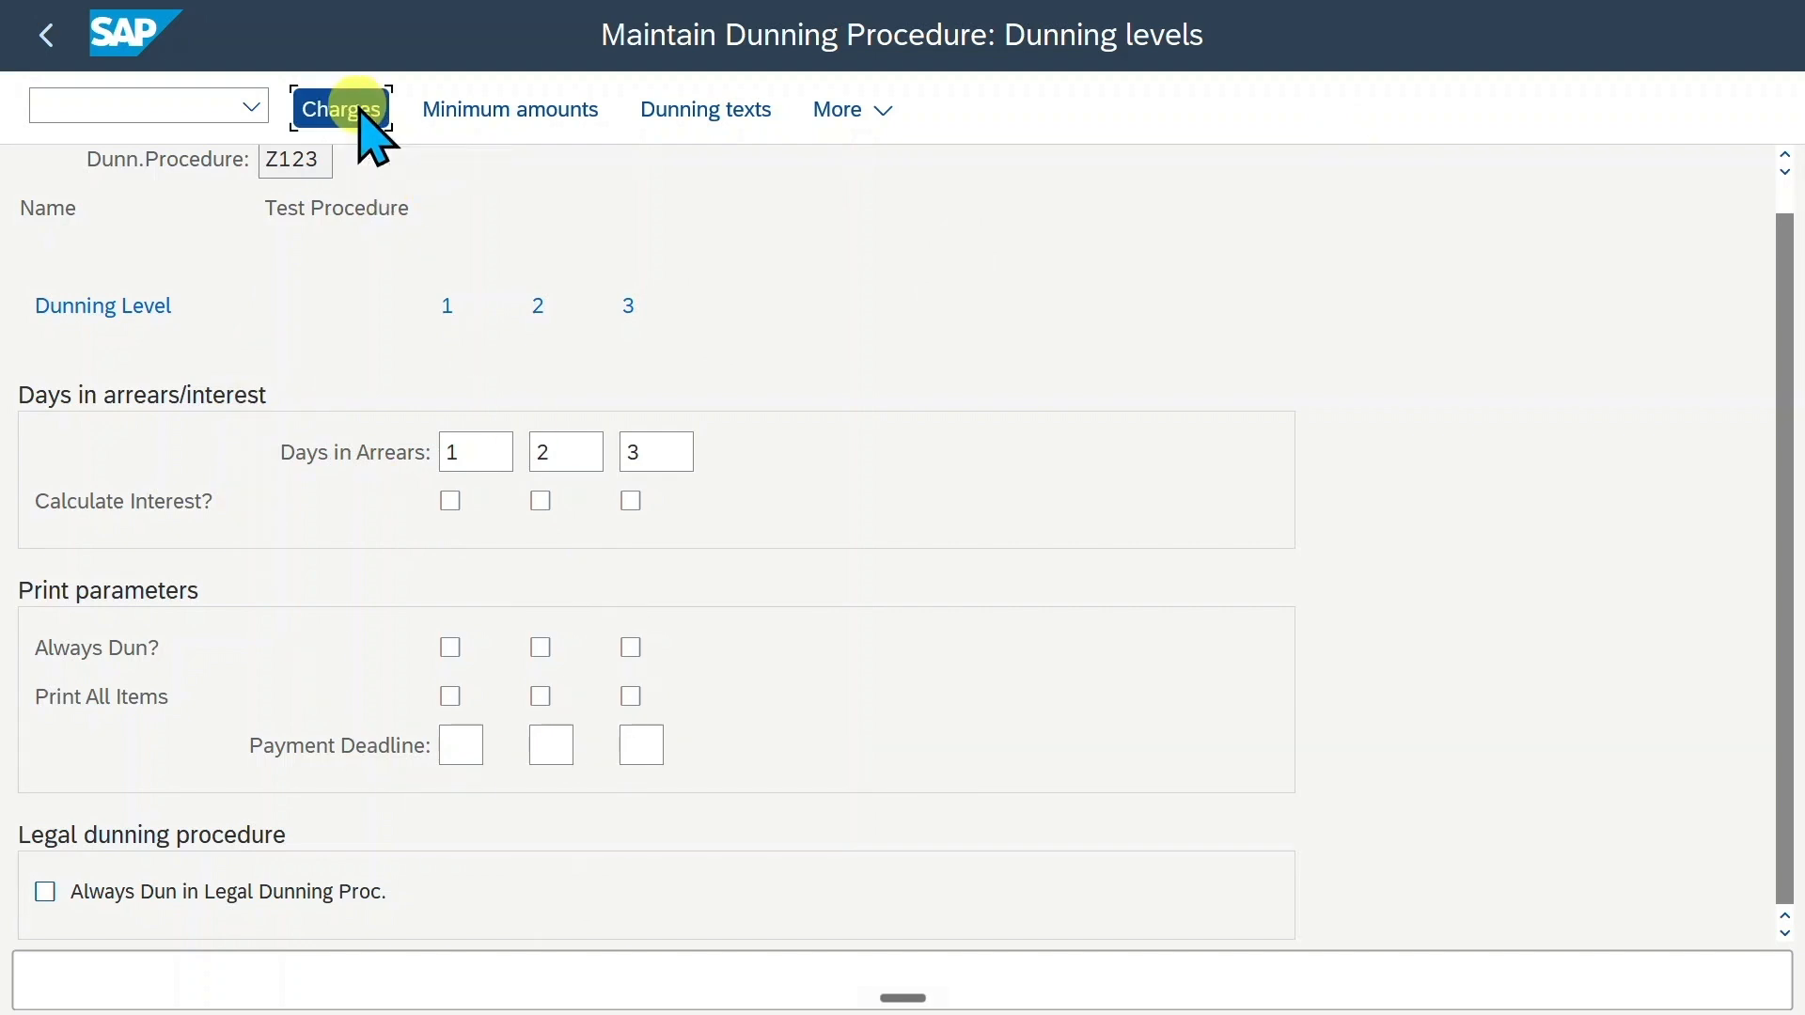
text(EUR)
key(Return)
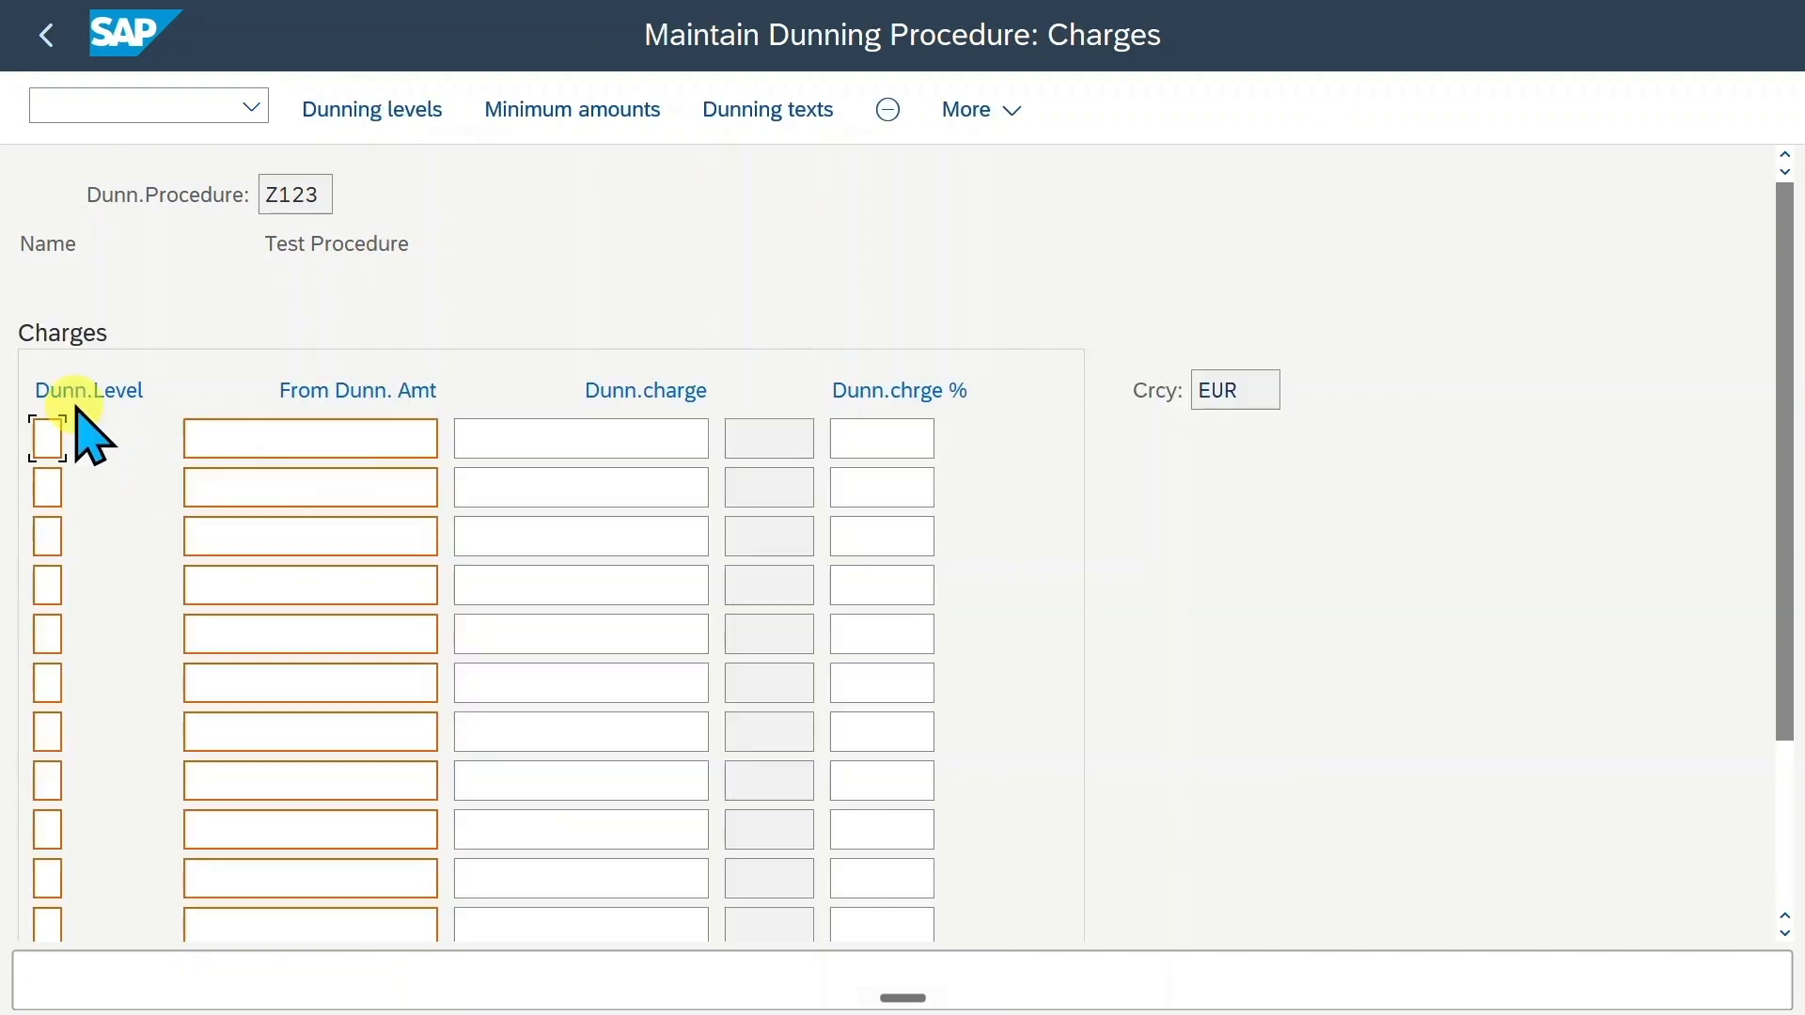
click(48, 437)
text(1)
click(52, 485)
text(2)
click(50, 537)
text(3)
Set level 1's From Dunn. Amt to 100 and its dunning charge to 5, leaving the charge percentage empty
click(432, 440)
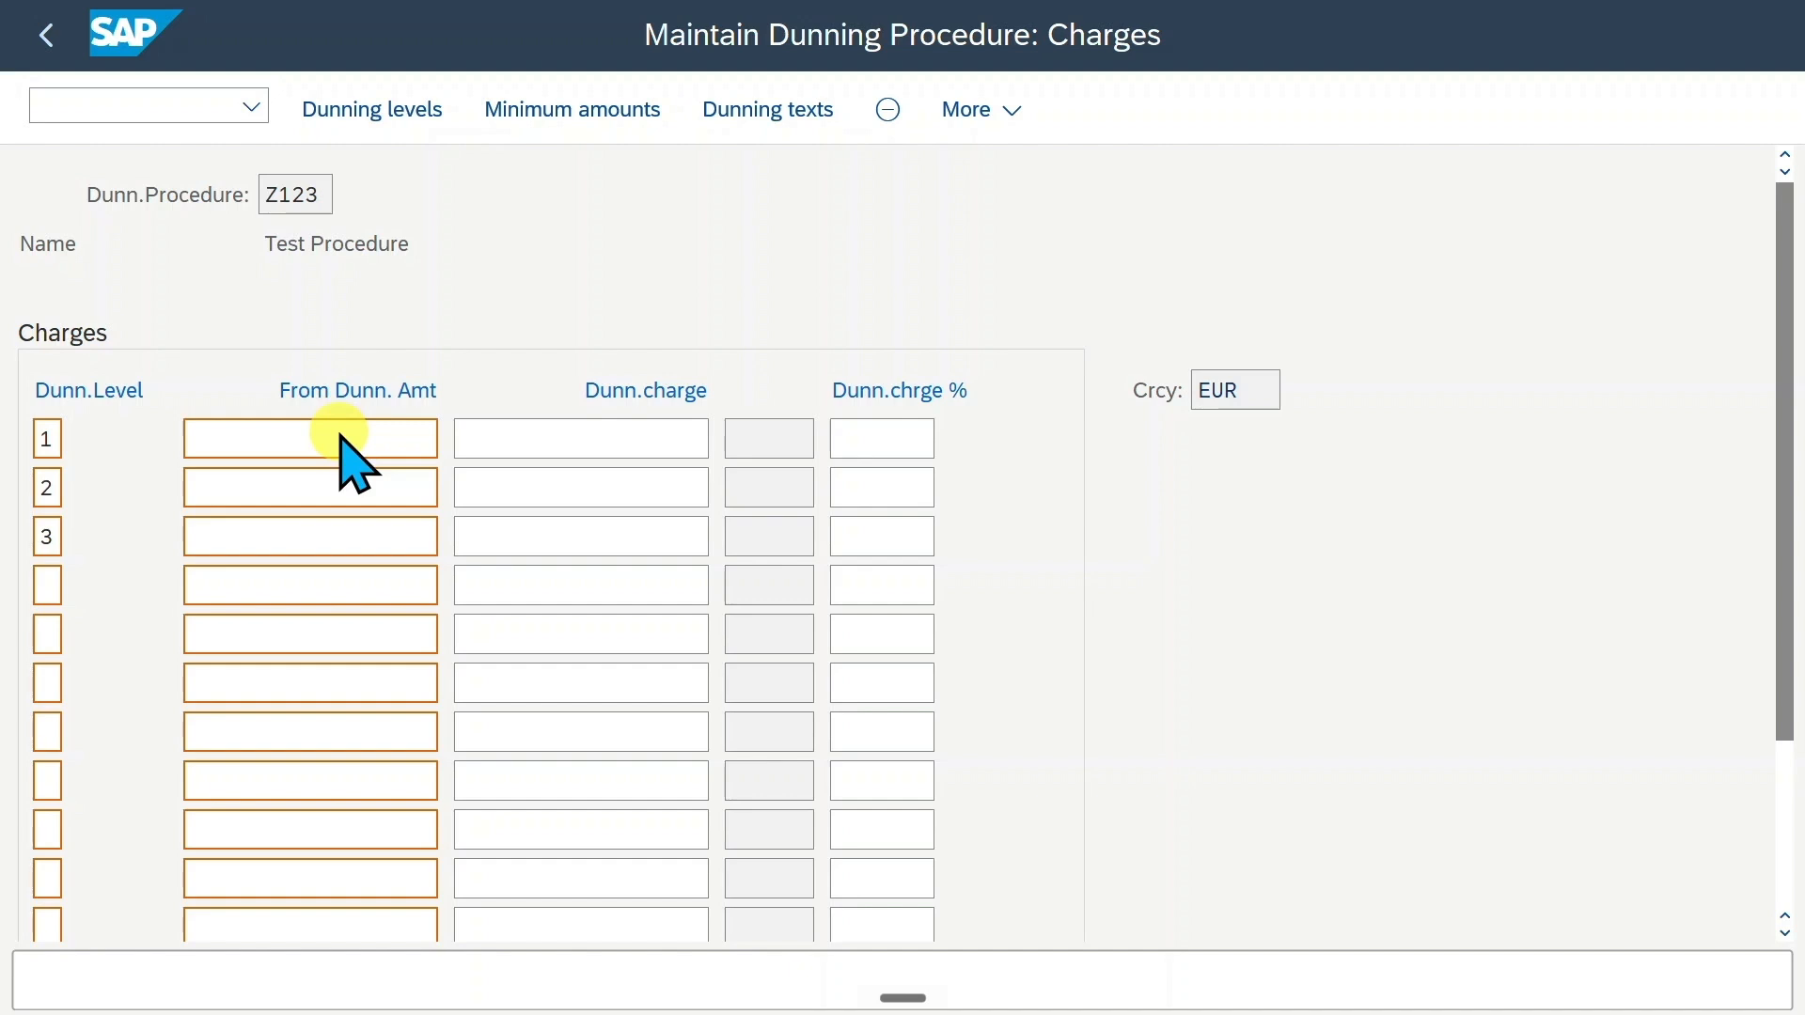
click(423, 449)
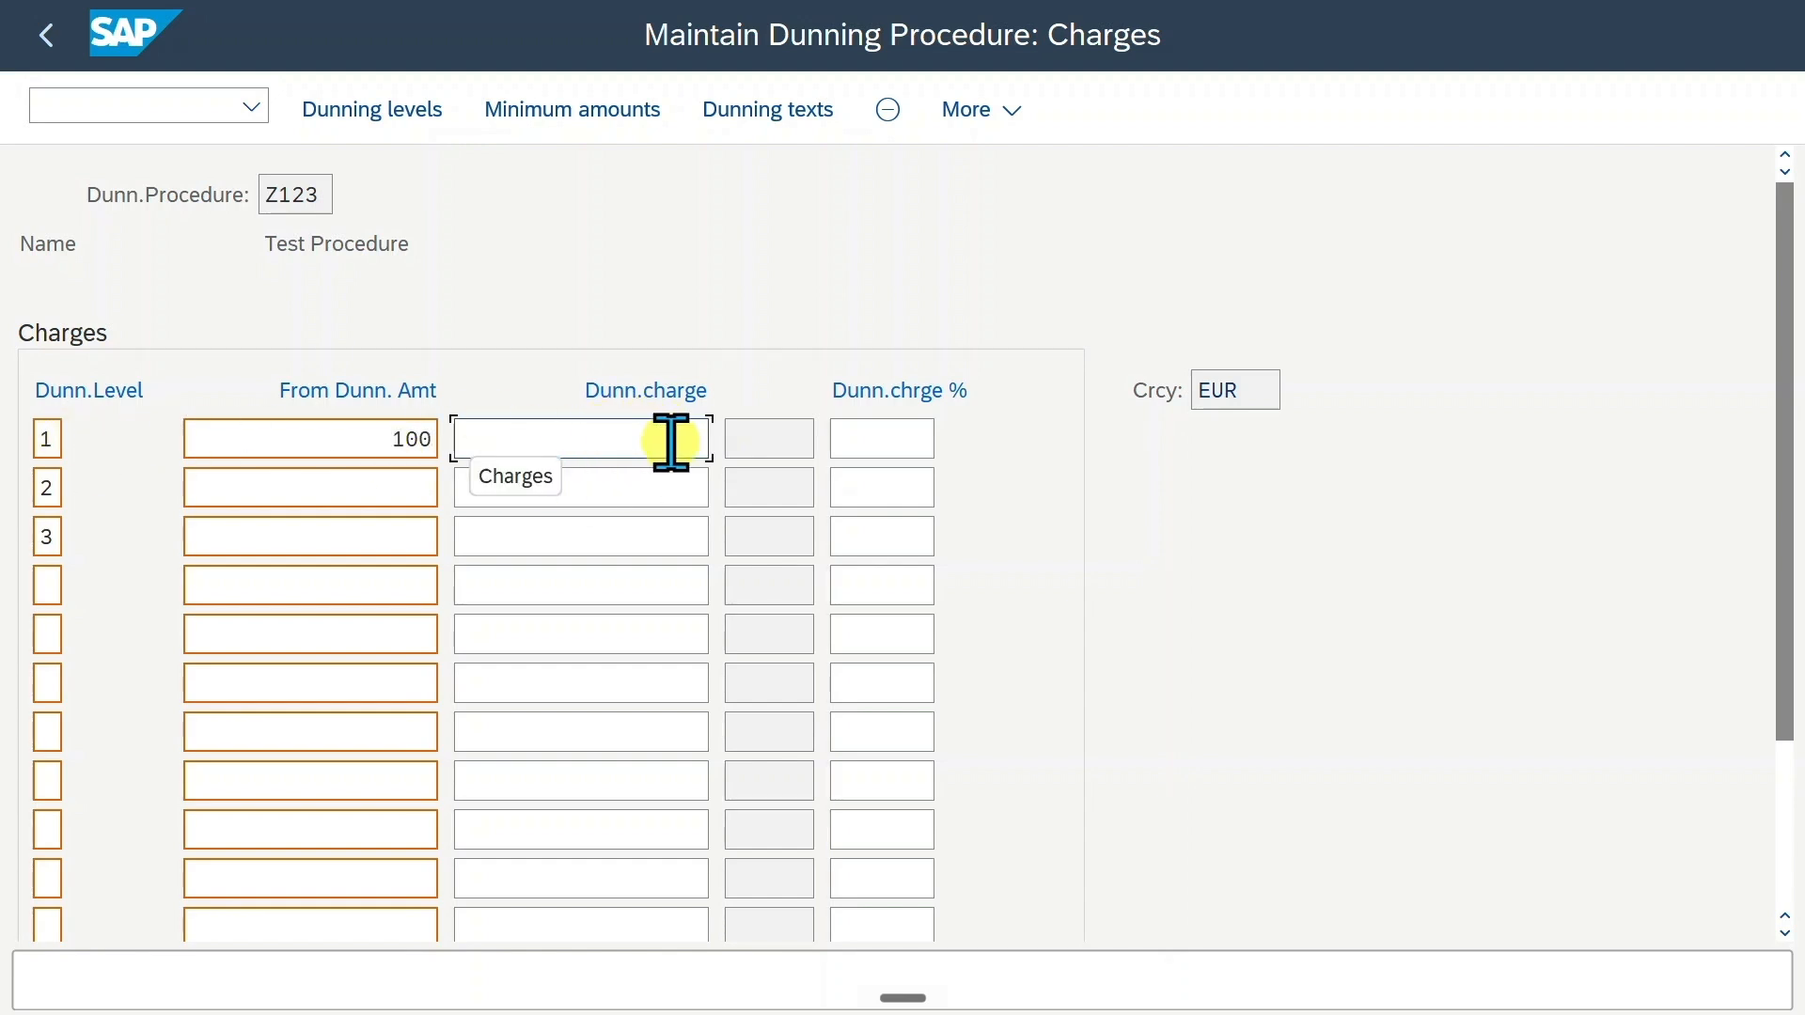
click(905, 435)
click(604, 440)
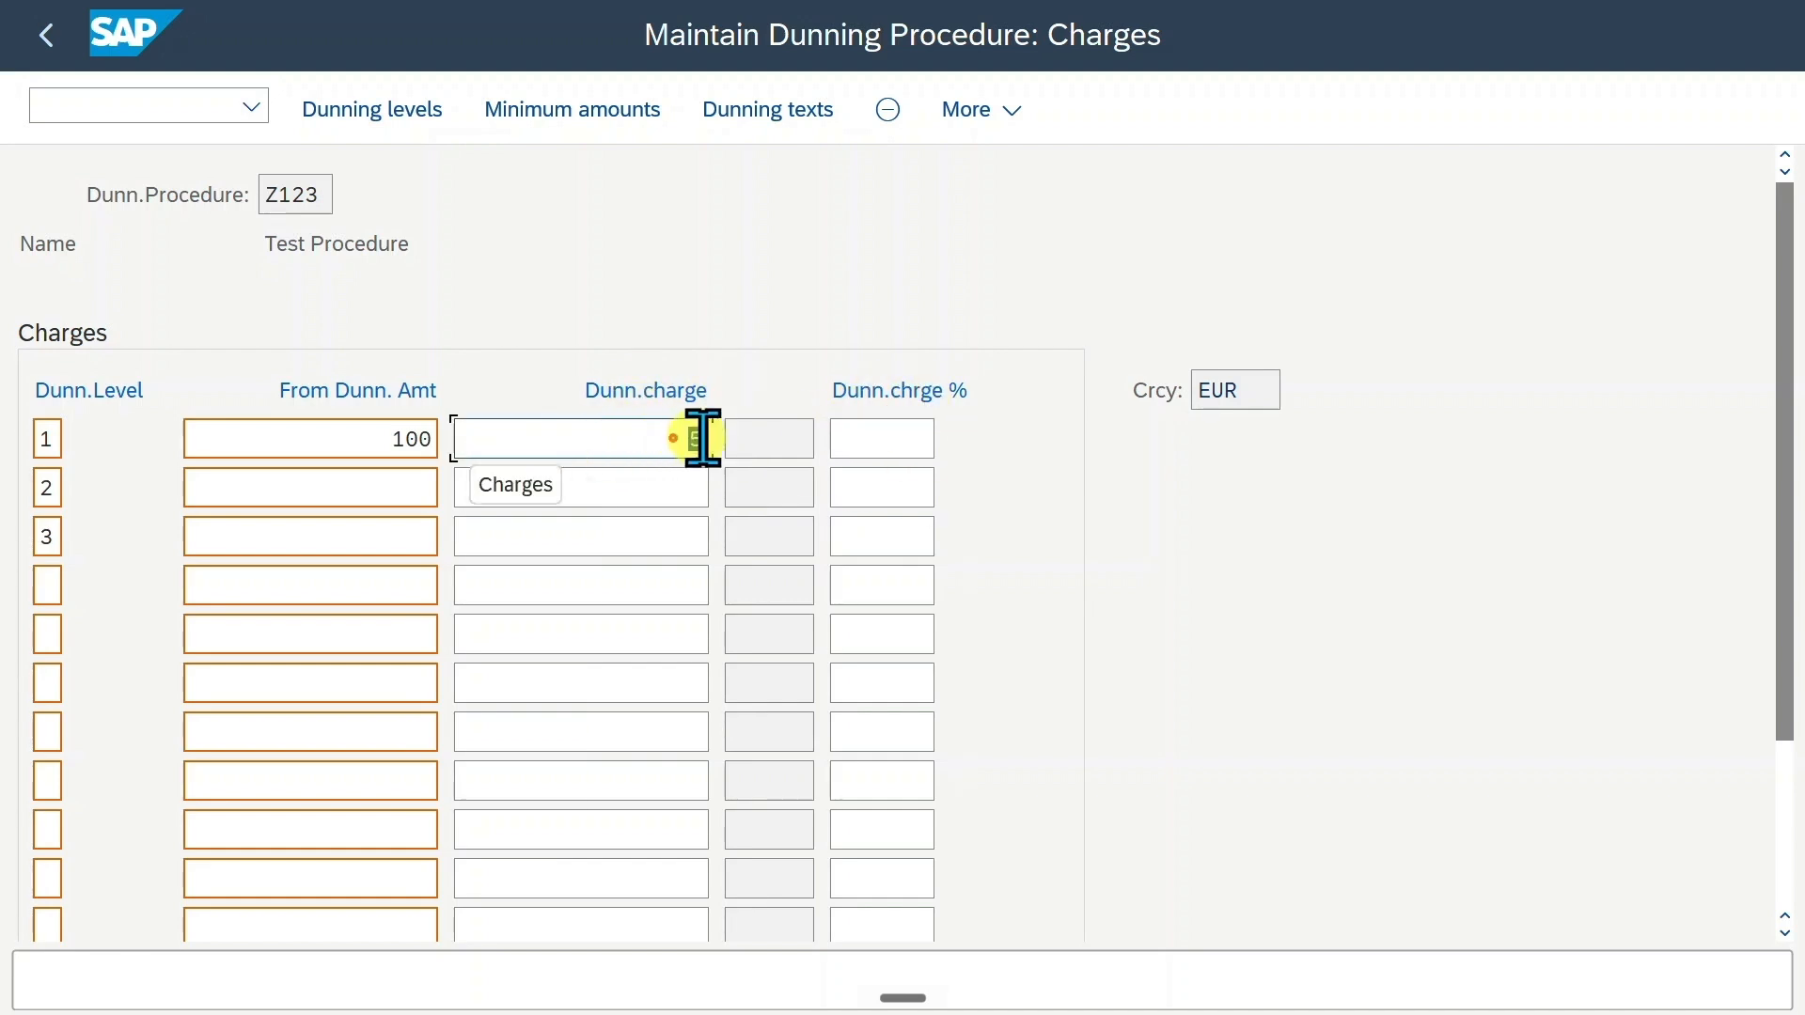
click(673, 438)
click(898, 438)
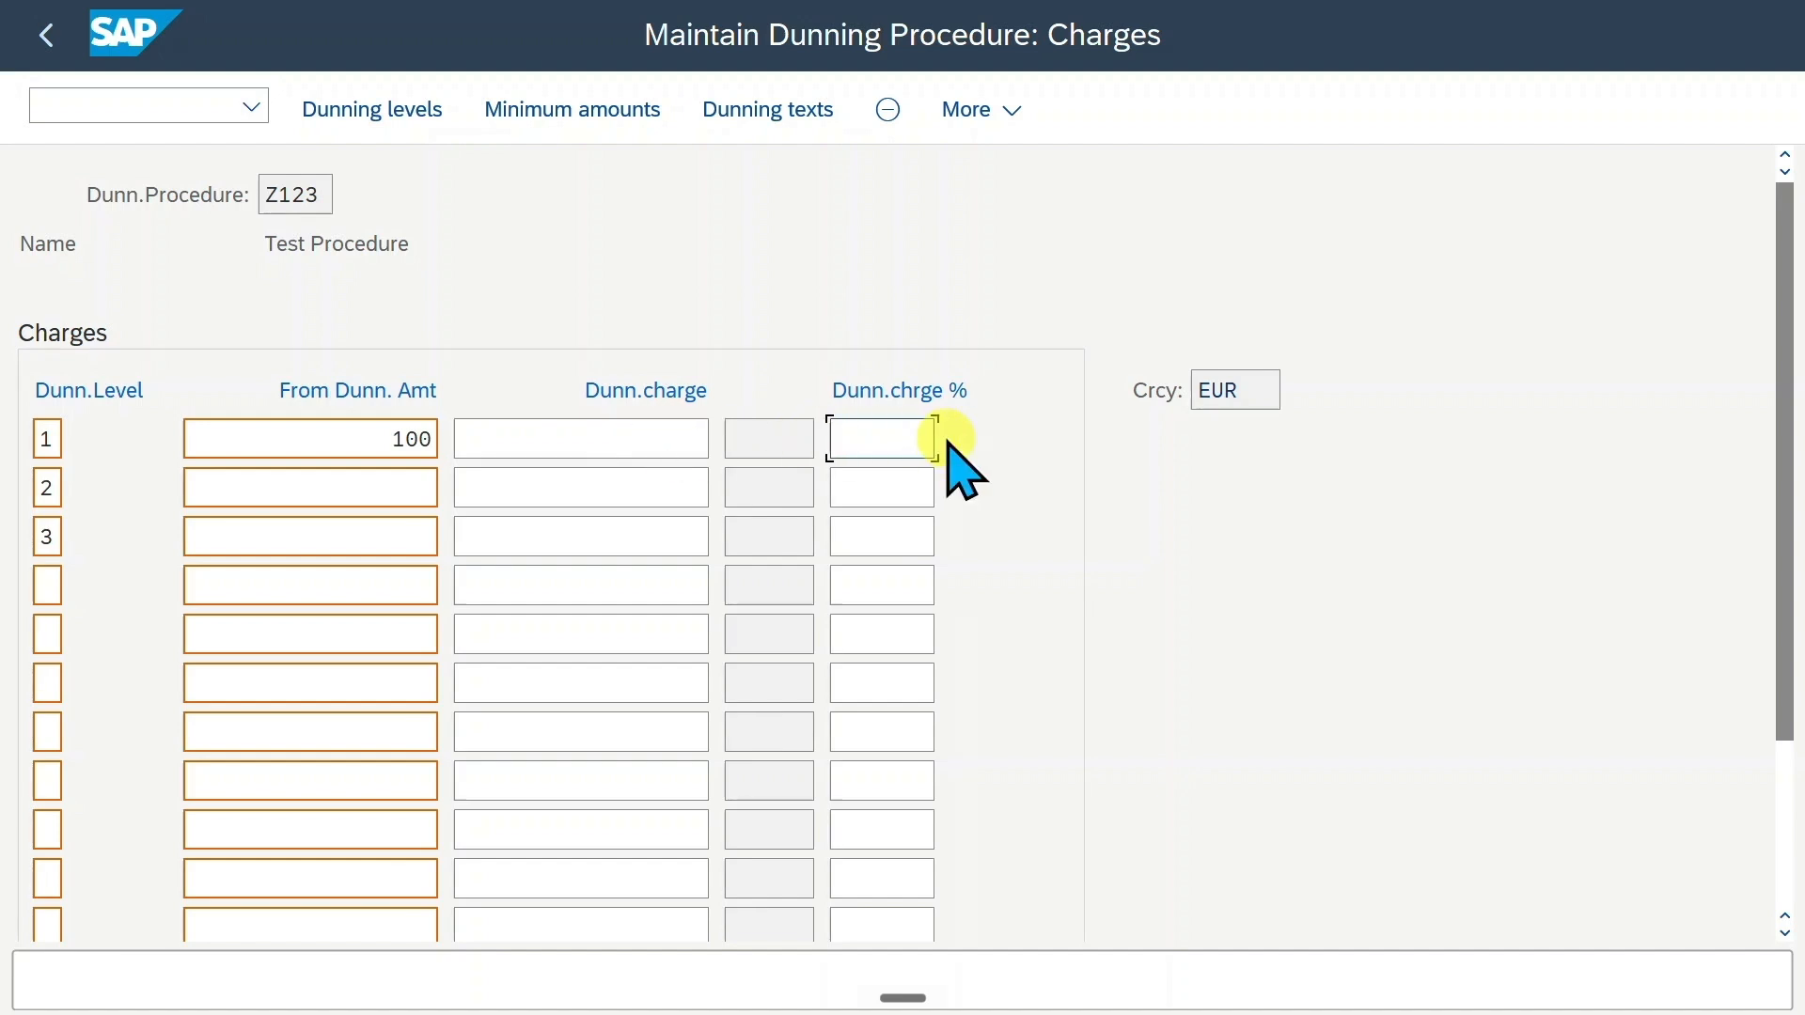
click(870, 439)
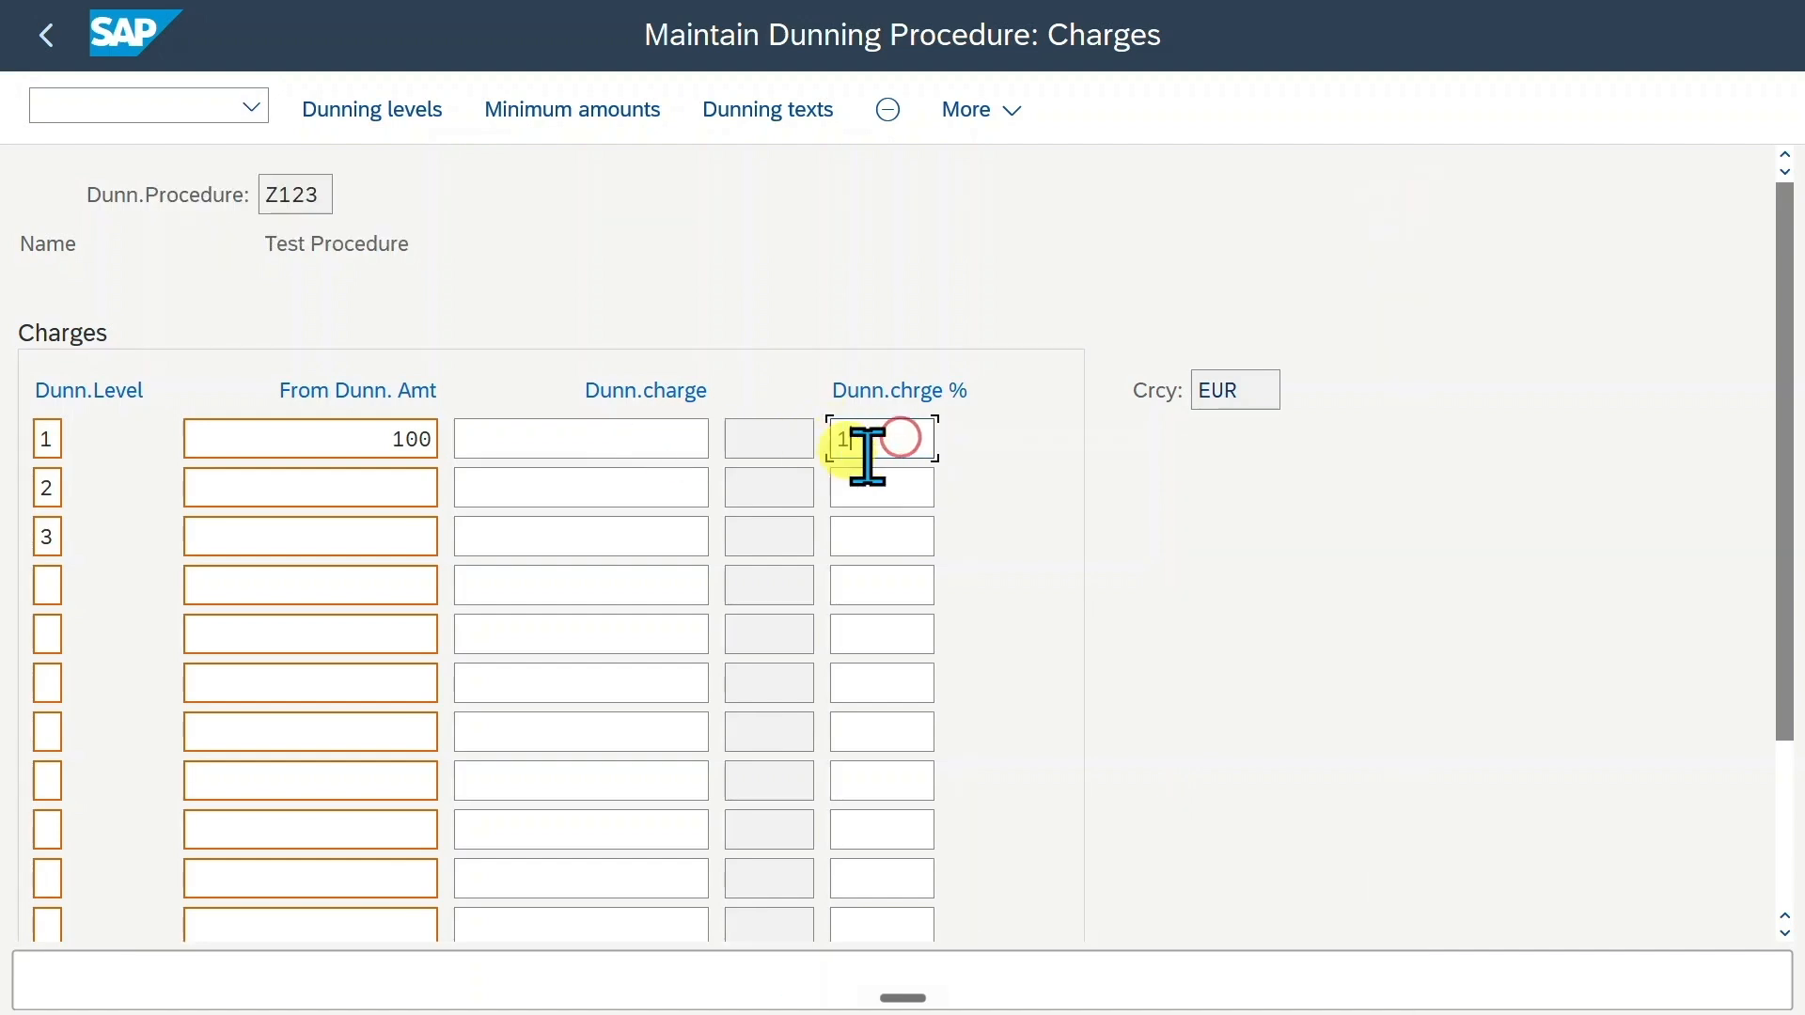
drag(391, 439, 471, 437)
click(870, 434)
click(918, 440)
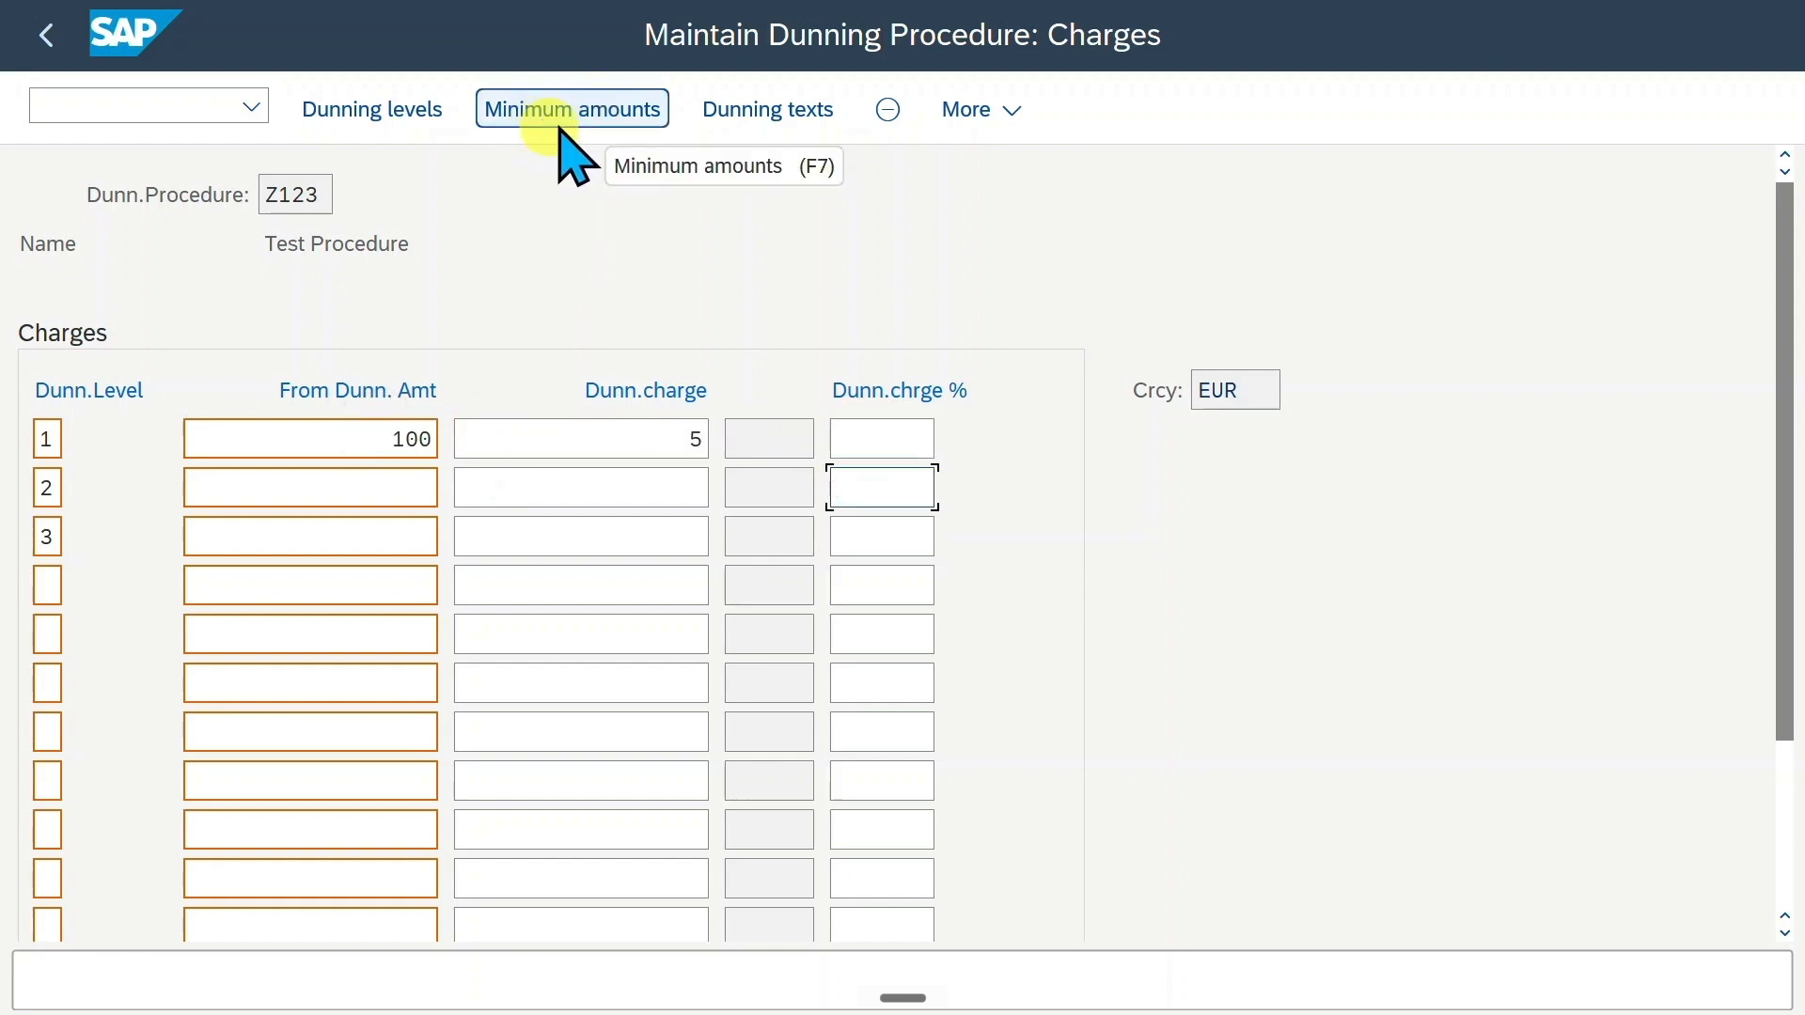
Open the minimum amounts in EUR, enter dunning levels 1, 2 and 3, and set level 1's minimum amount to 100
click(572, 111)
key(Return)
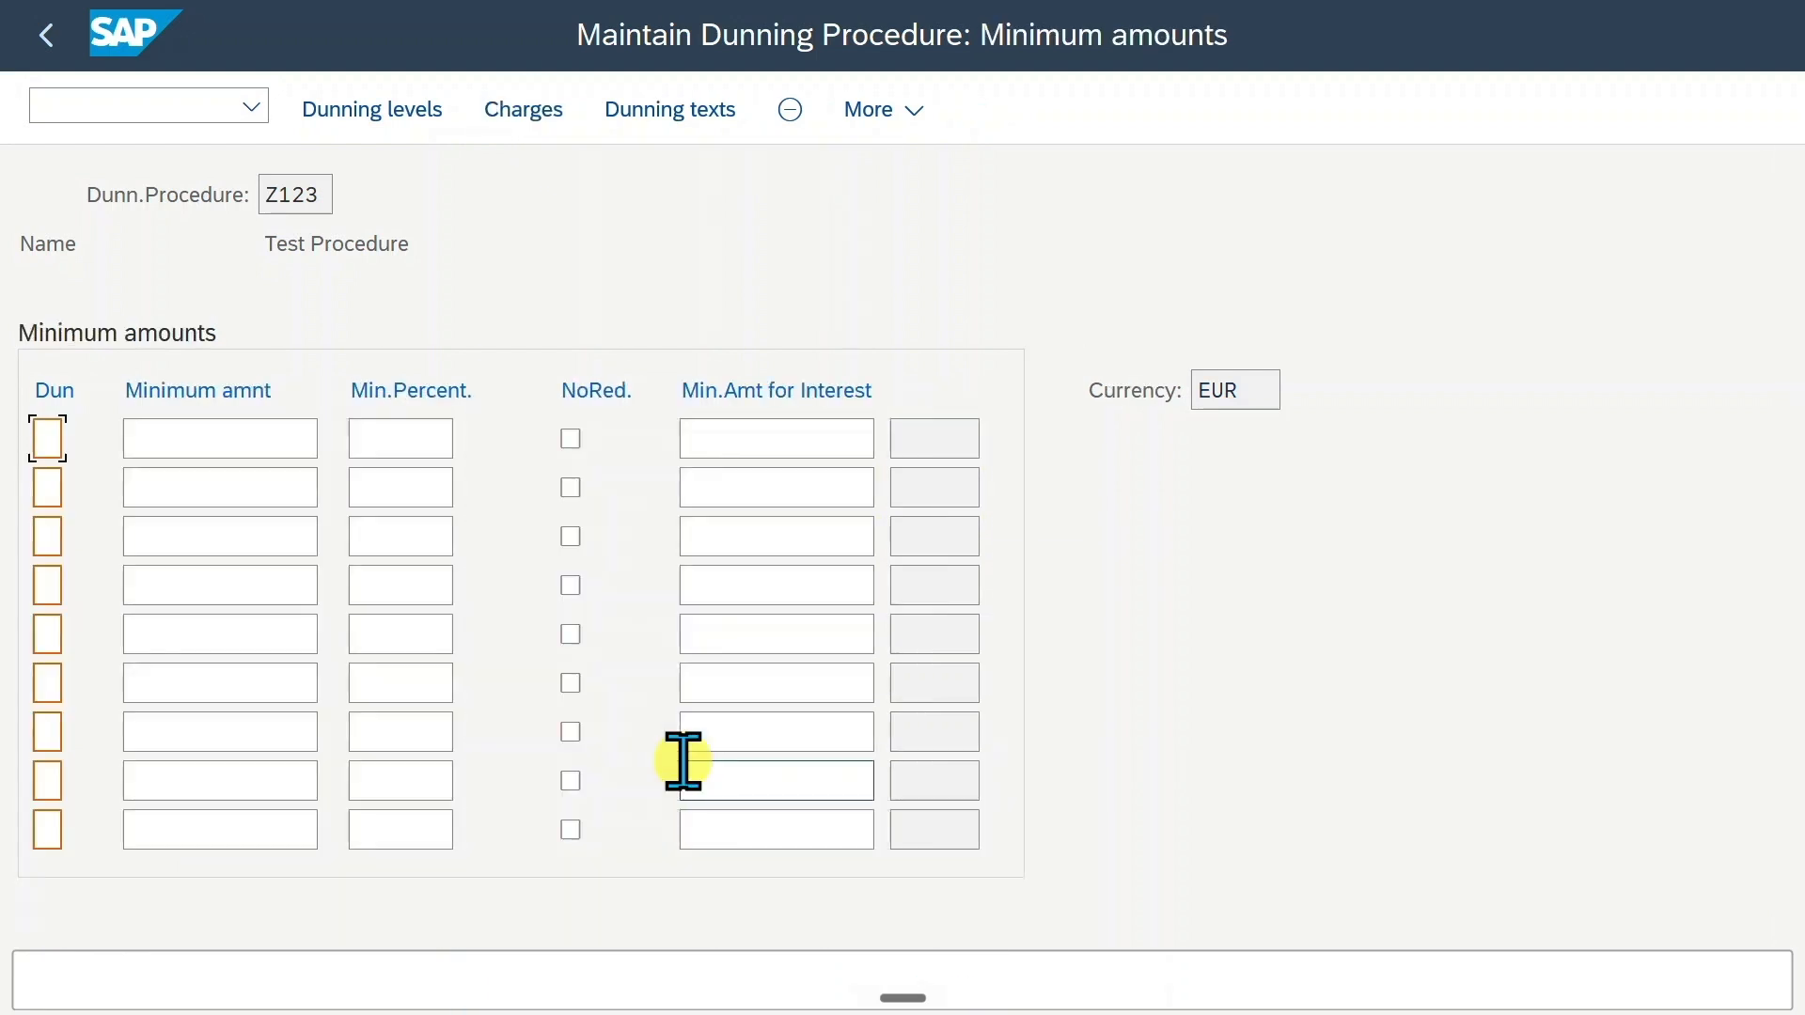
text(1)
click(48, 489)
text(2)
click(48, 533)
text(3)
click(245, 438)
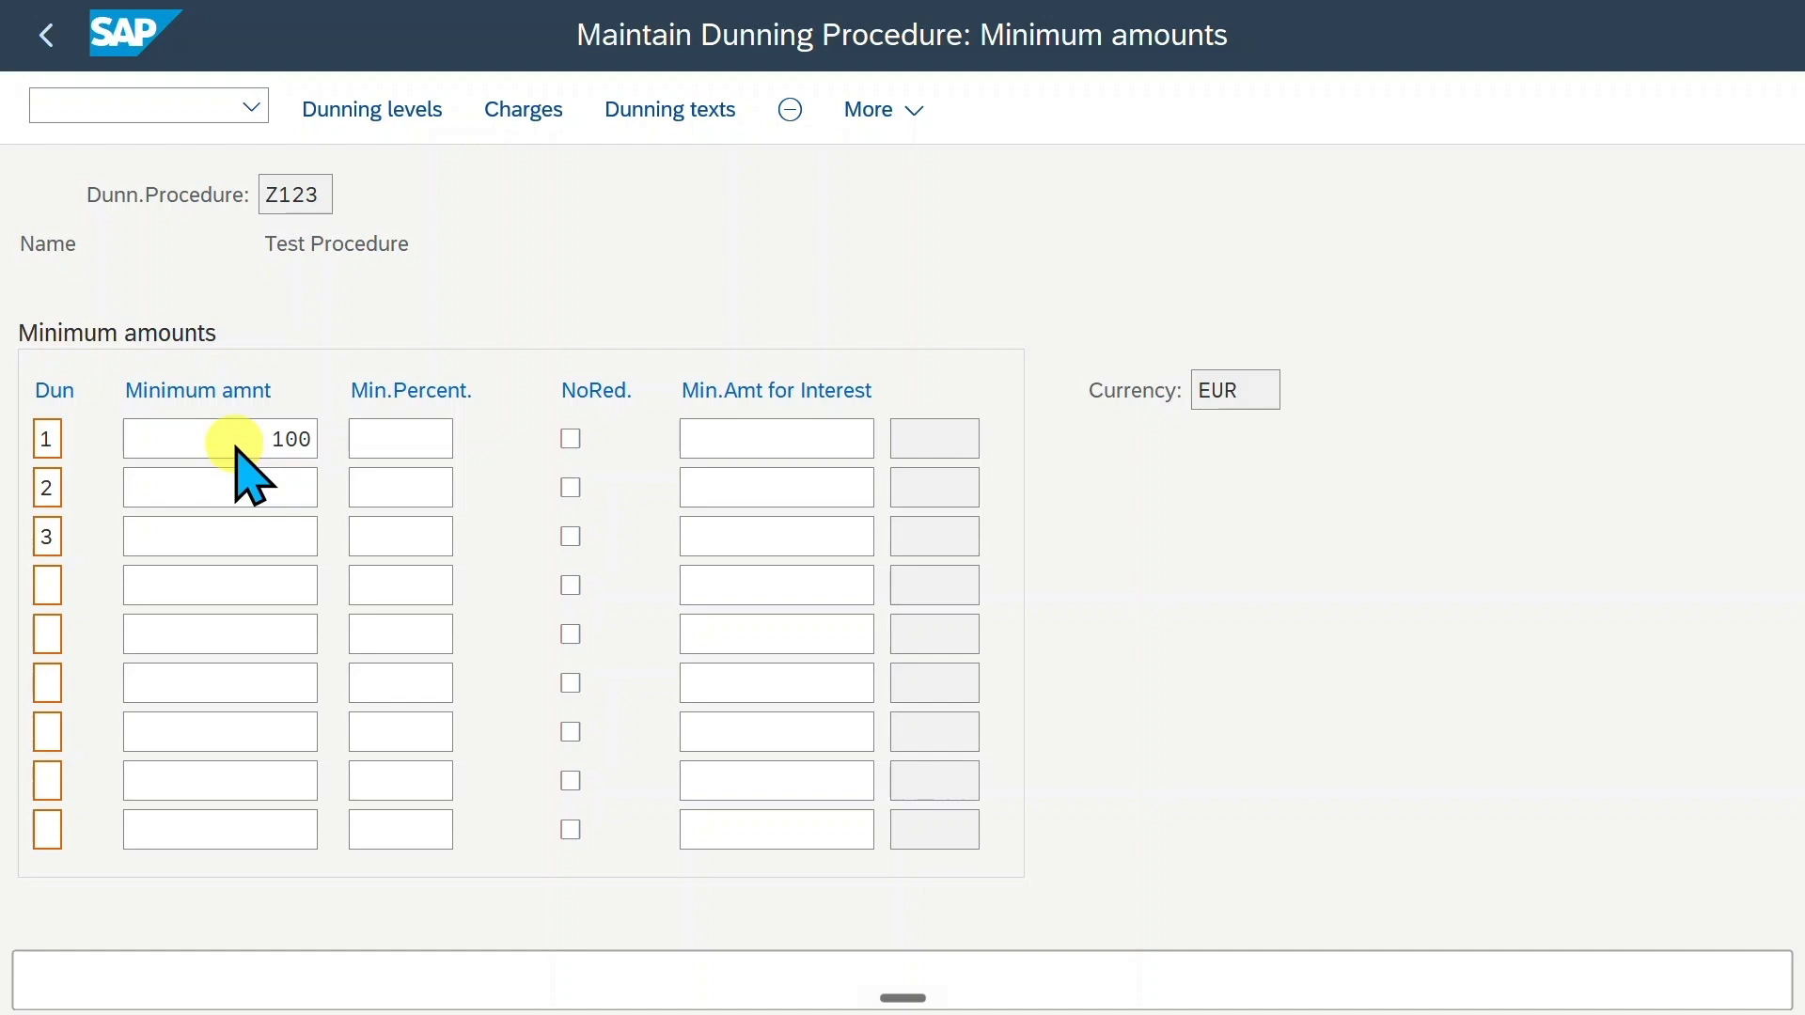
click(390, 437)
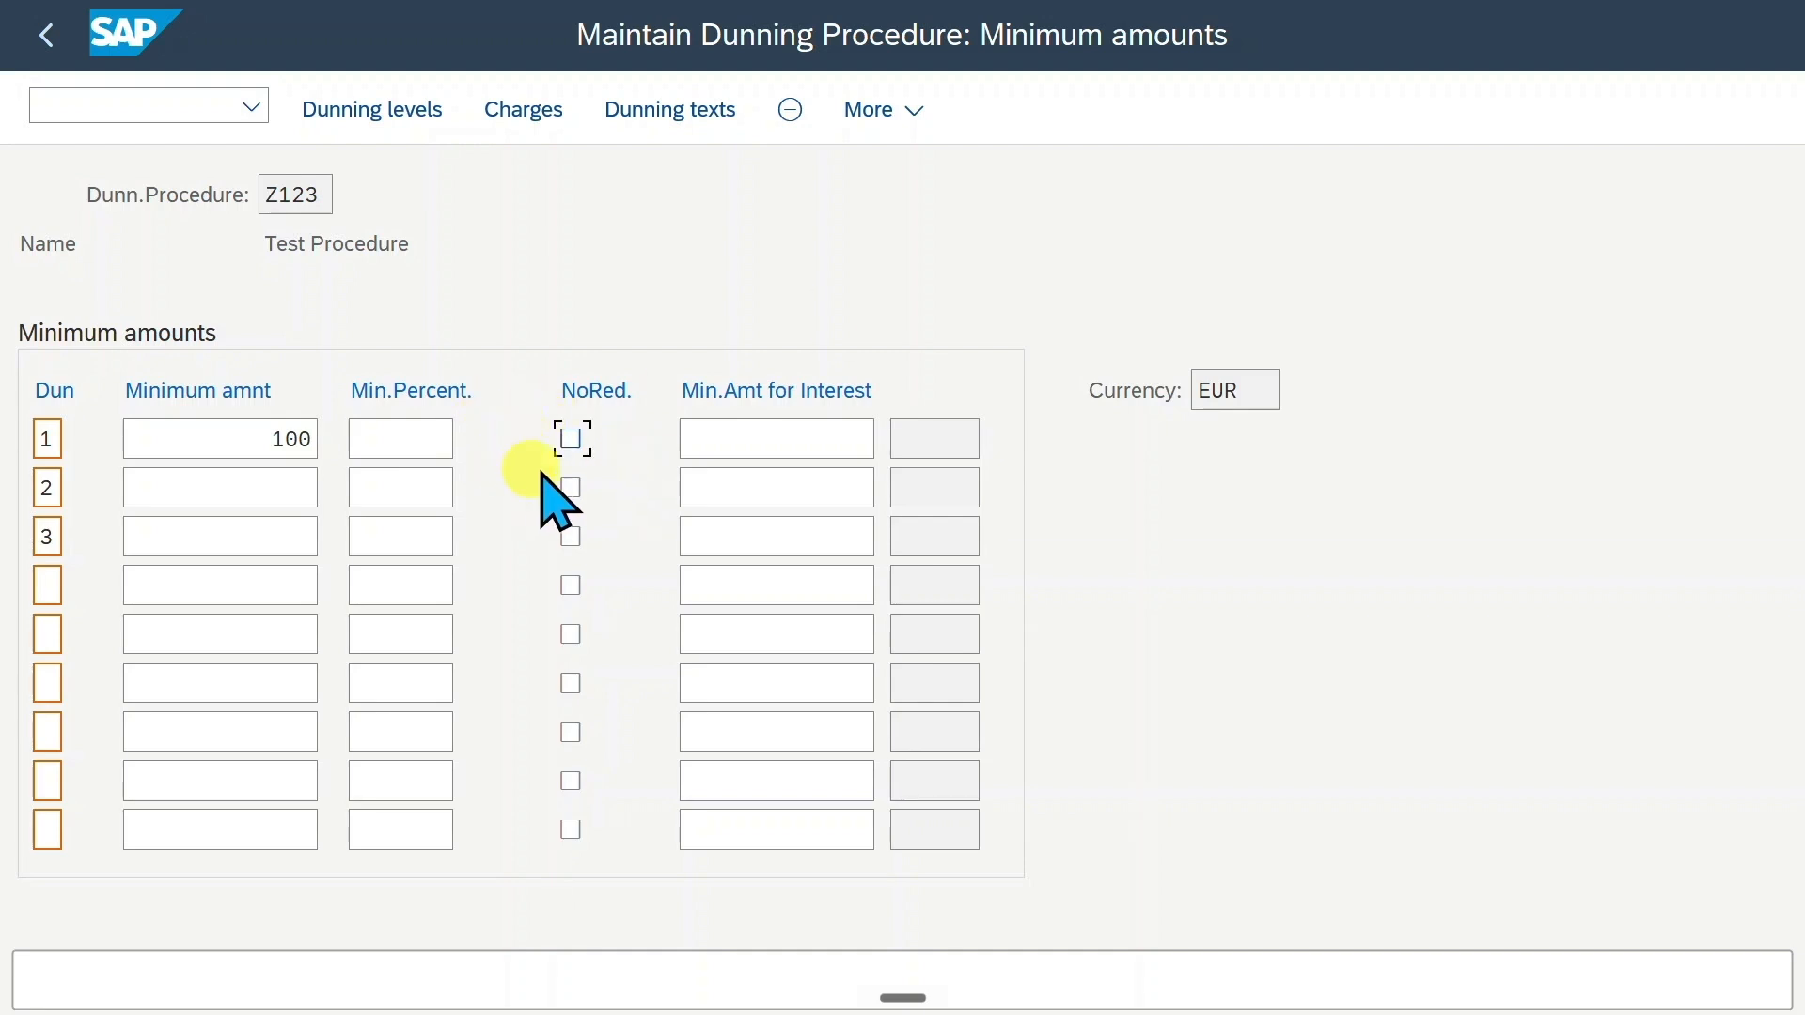
Check the minimum amount for interest field and try to open the dunning texts for company code EUR with account type Customer
click(788, 444)
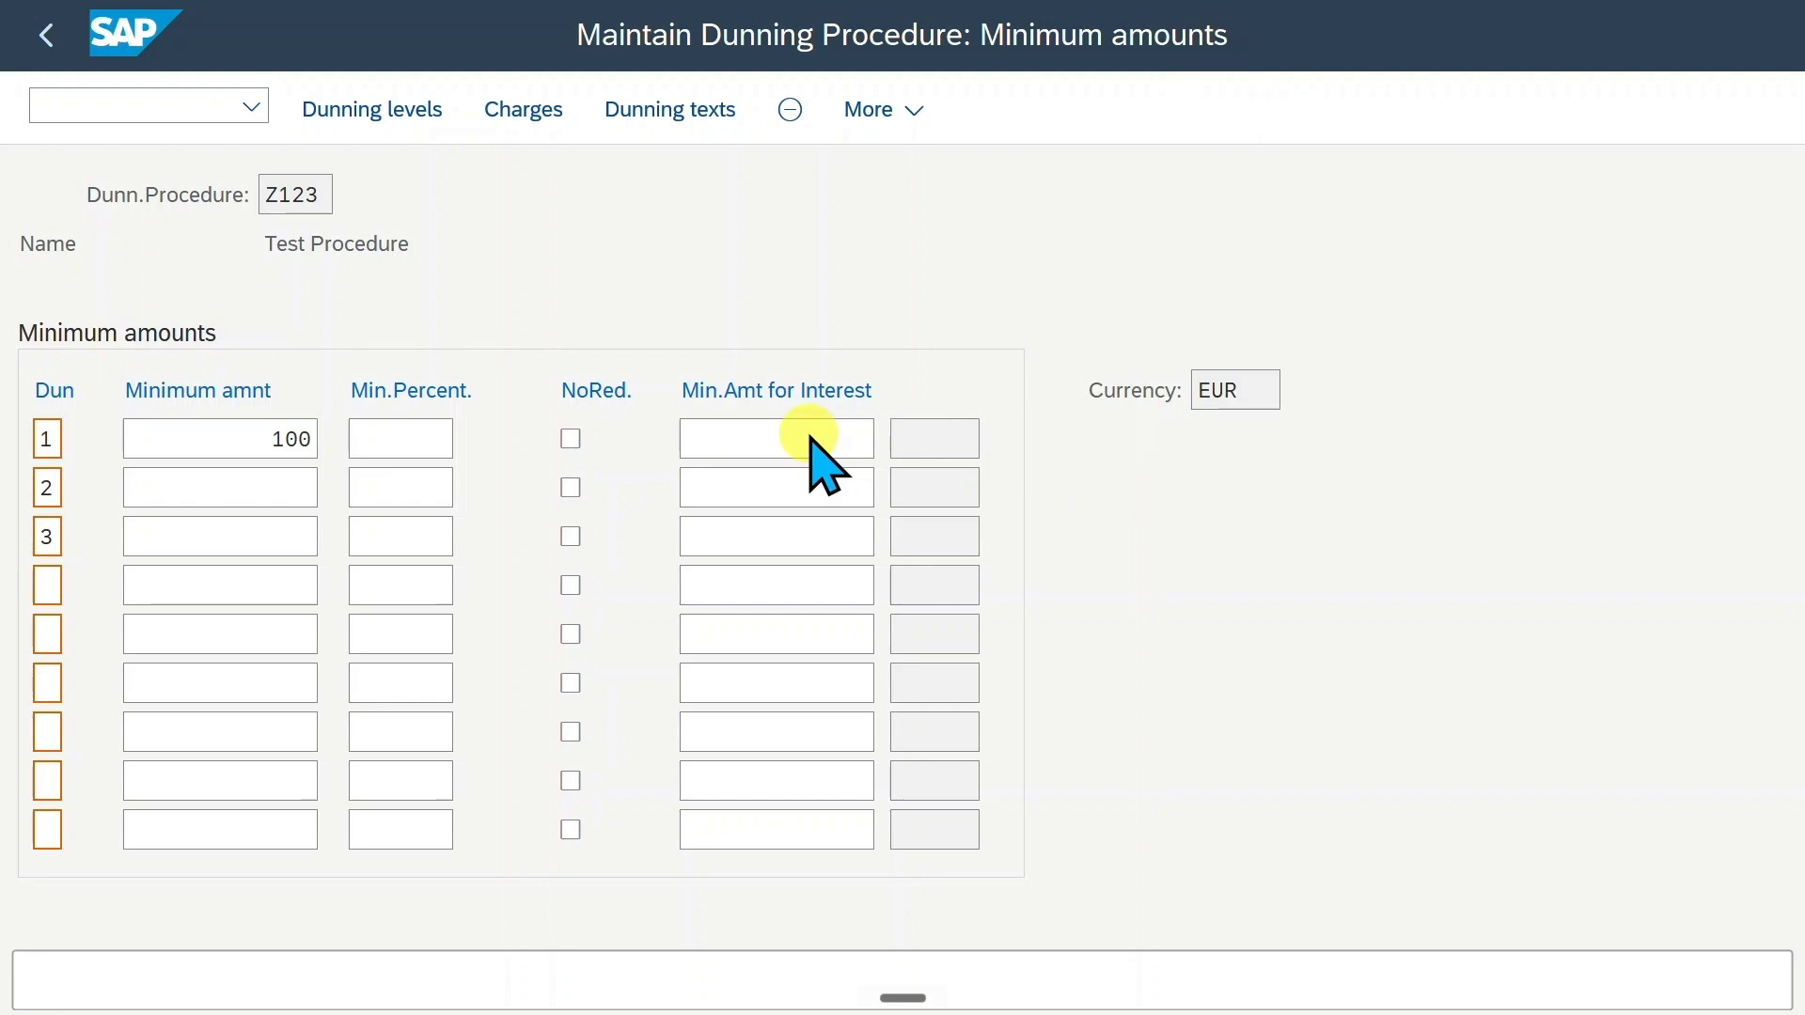
click(700, 113)
text(EUR)
key(Tab)
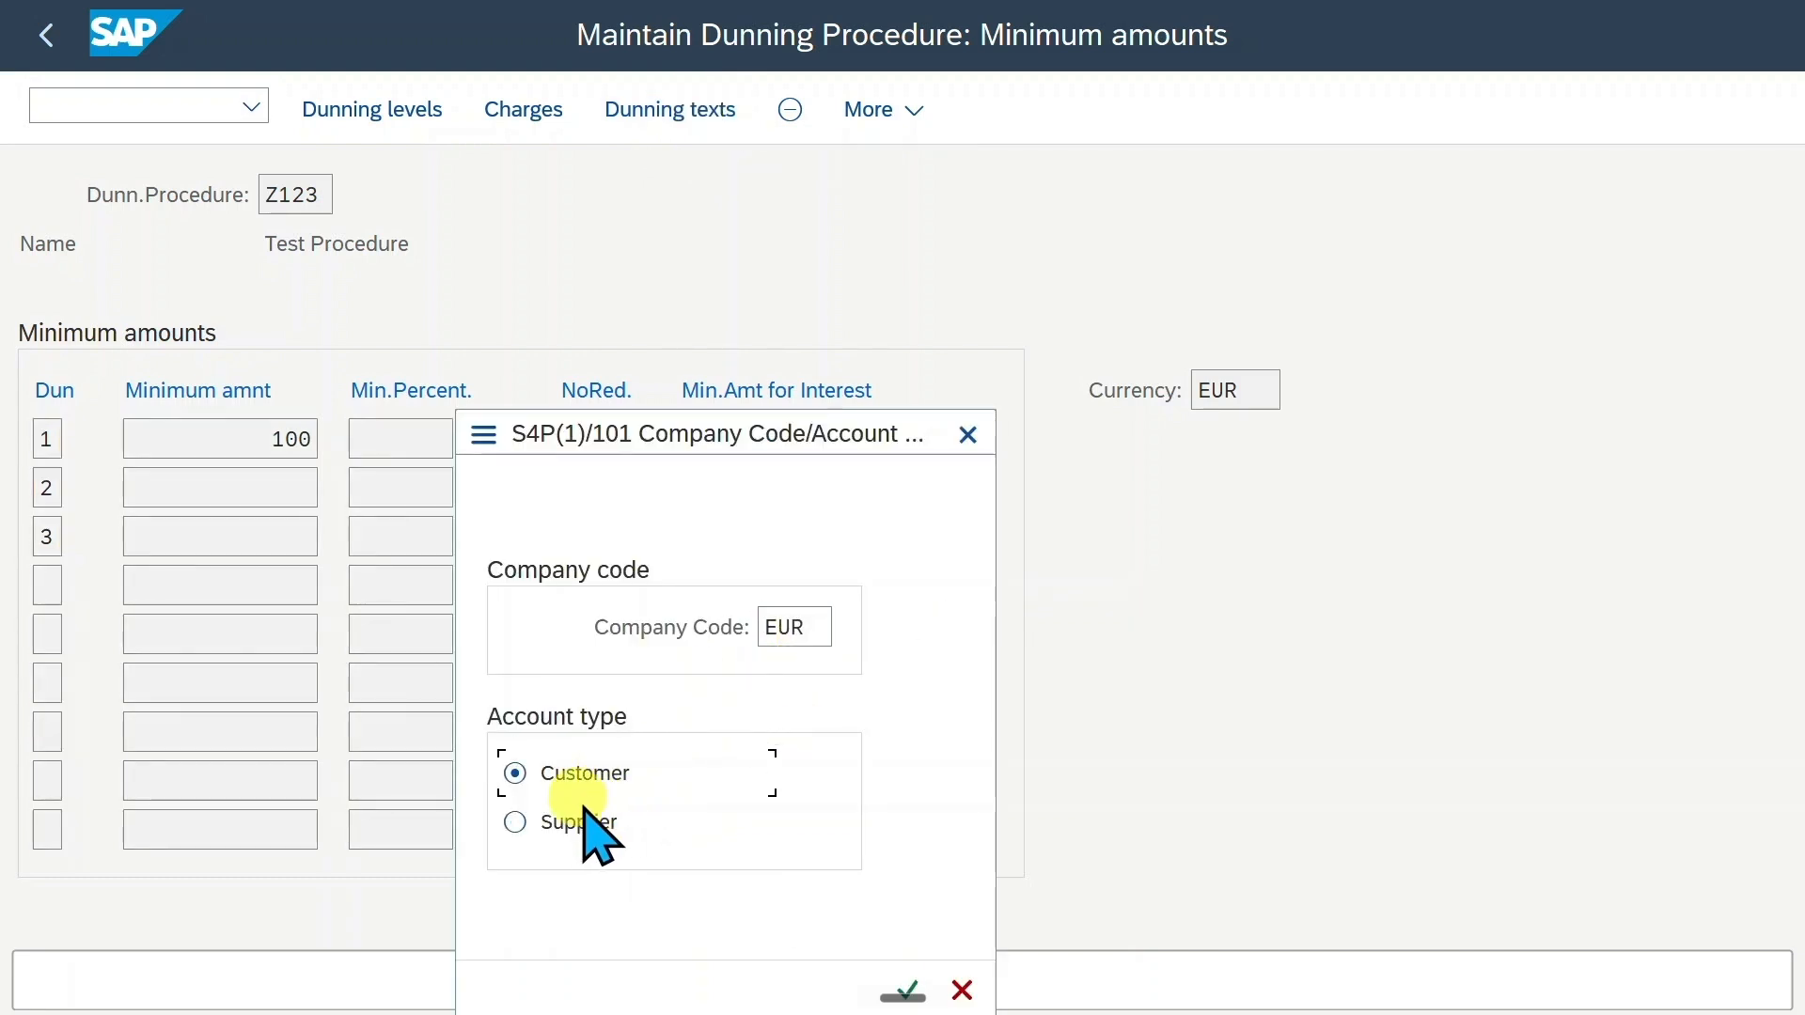
drag(735, 433, 889, 190)
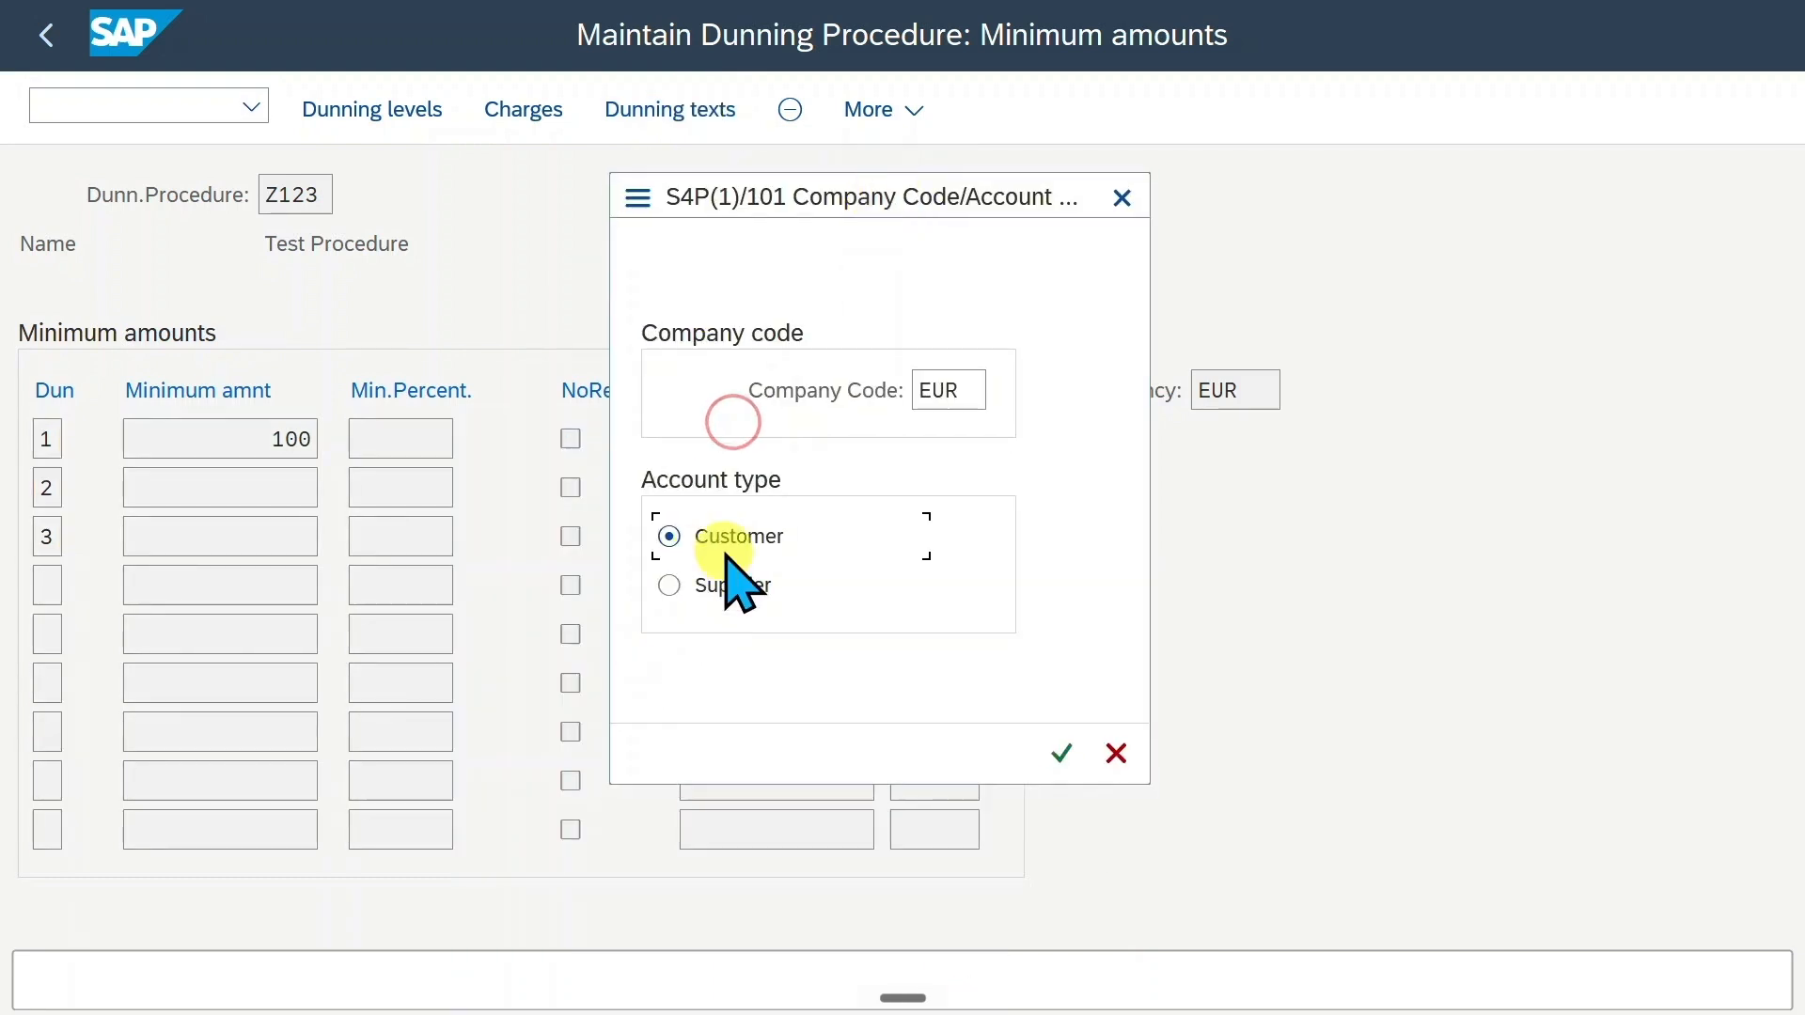
click(1061, 753)
Examine the company code dunning data, including the reference company code for texts, and return to the dunning procedure overview
click(89, 292)
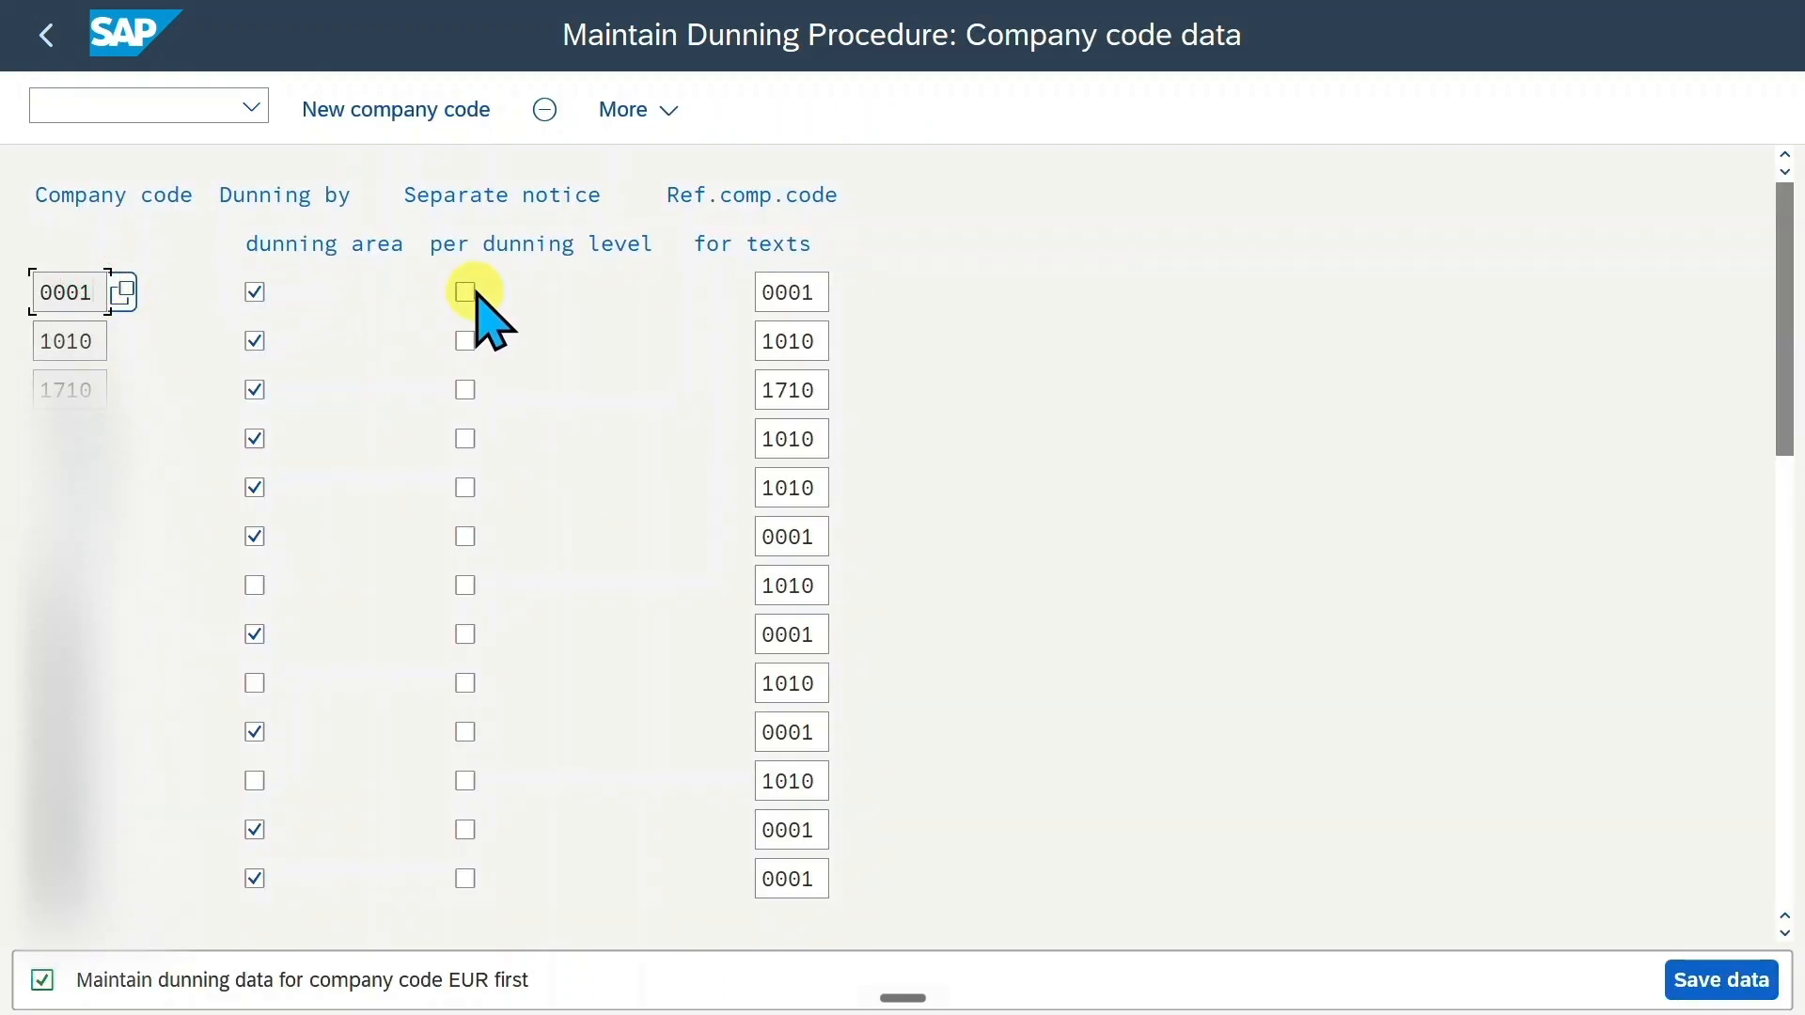
click(814, 290)
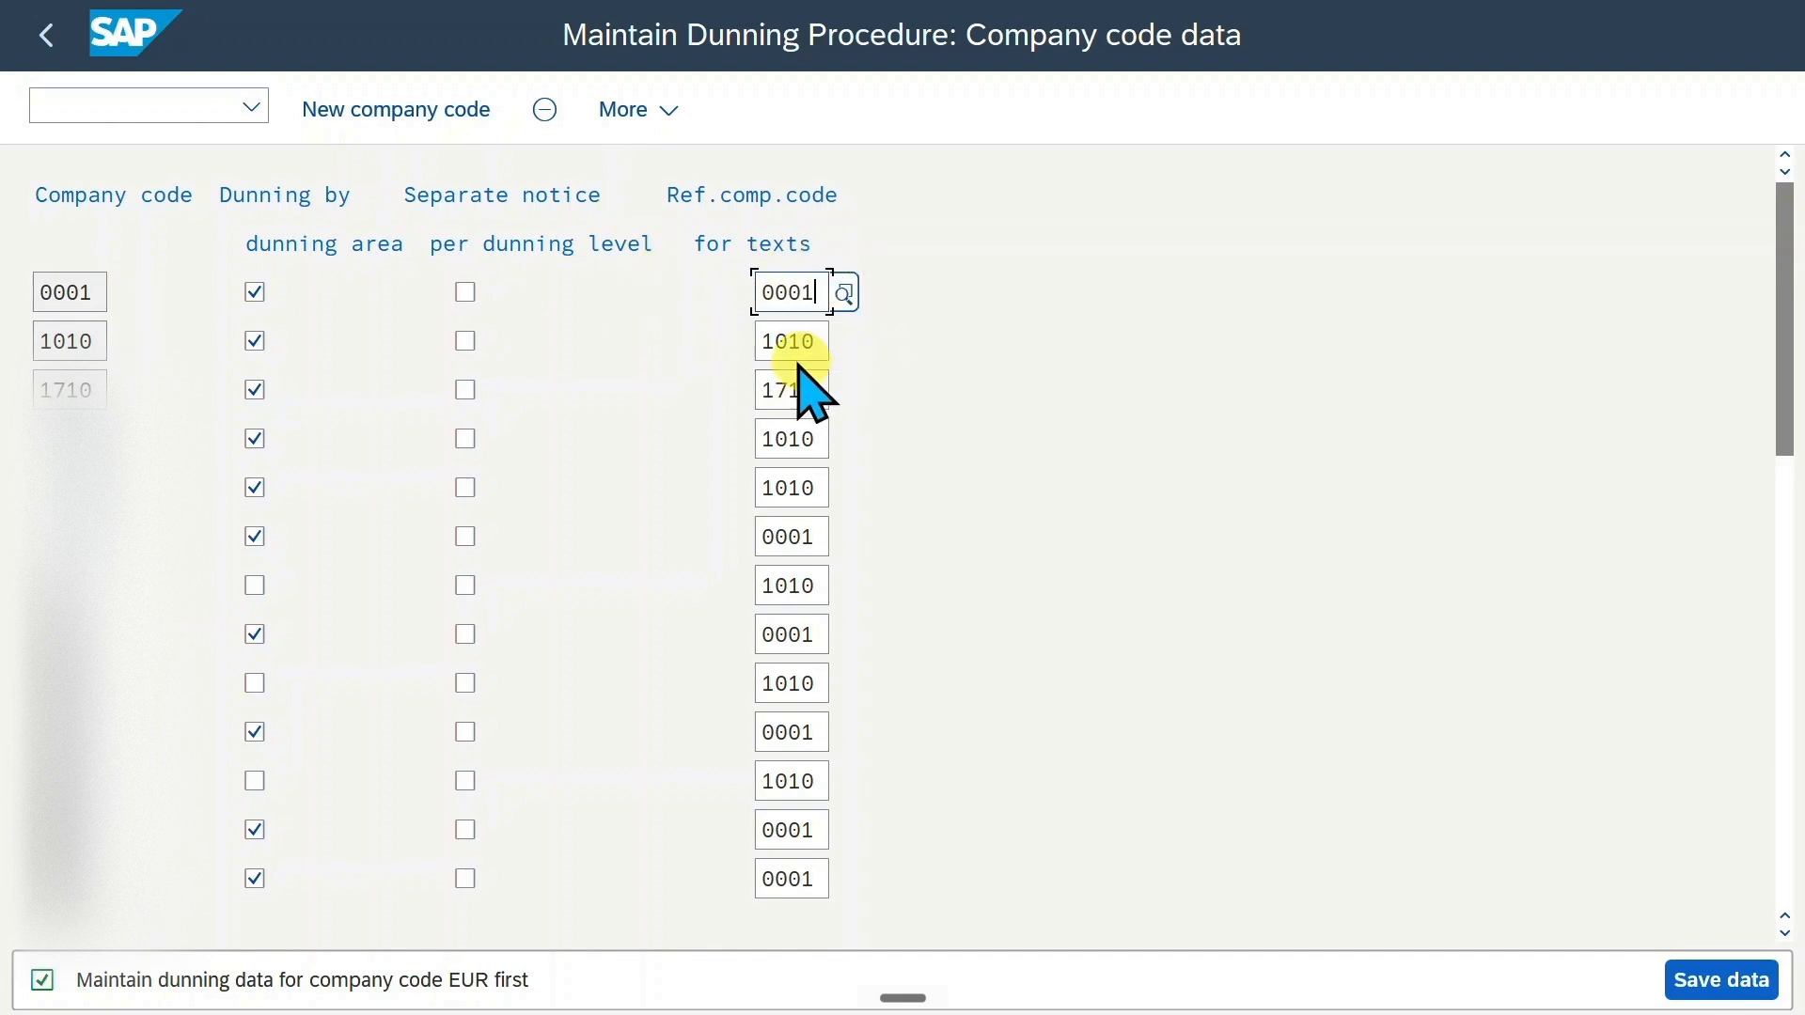
click(56, 39)
click(65, 56)
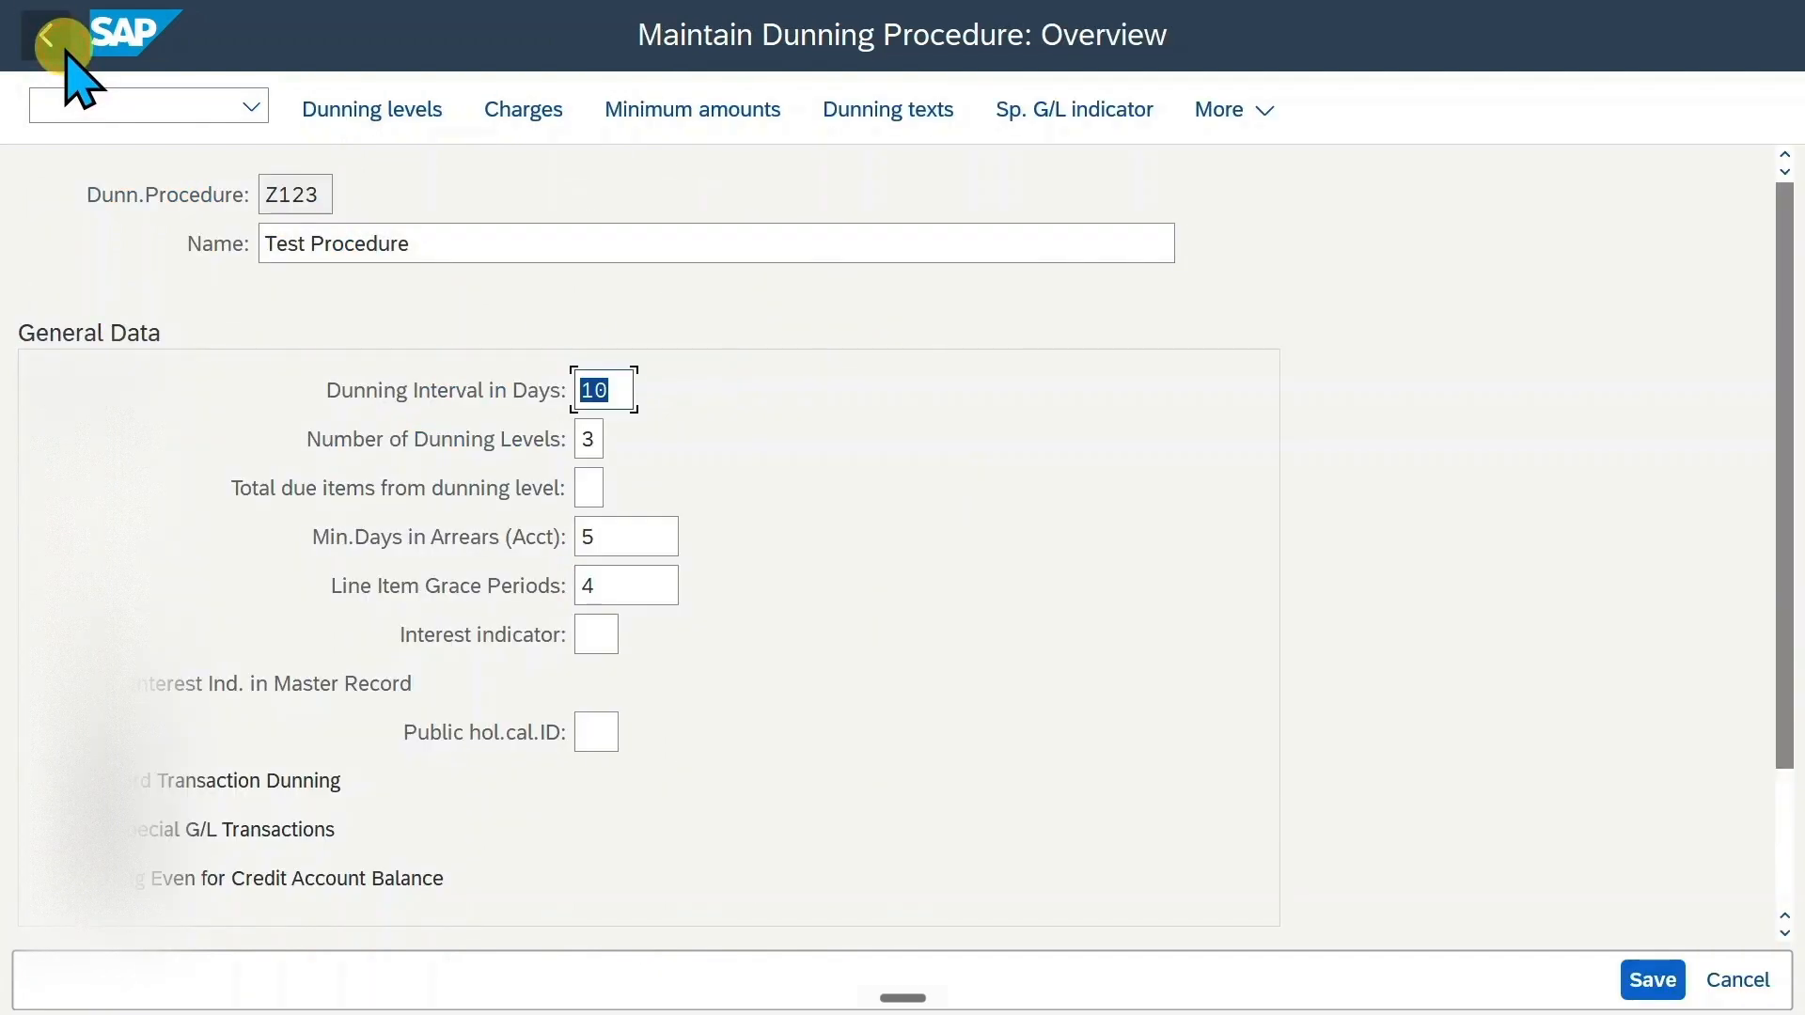
Open the procedure's special G/L indicators and look through the Customers and Vendors lists
click(1082, 111)
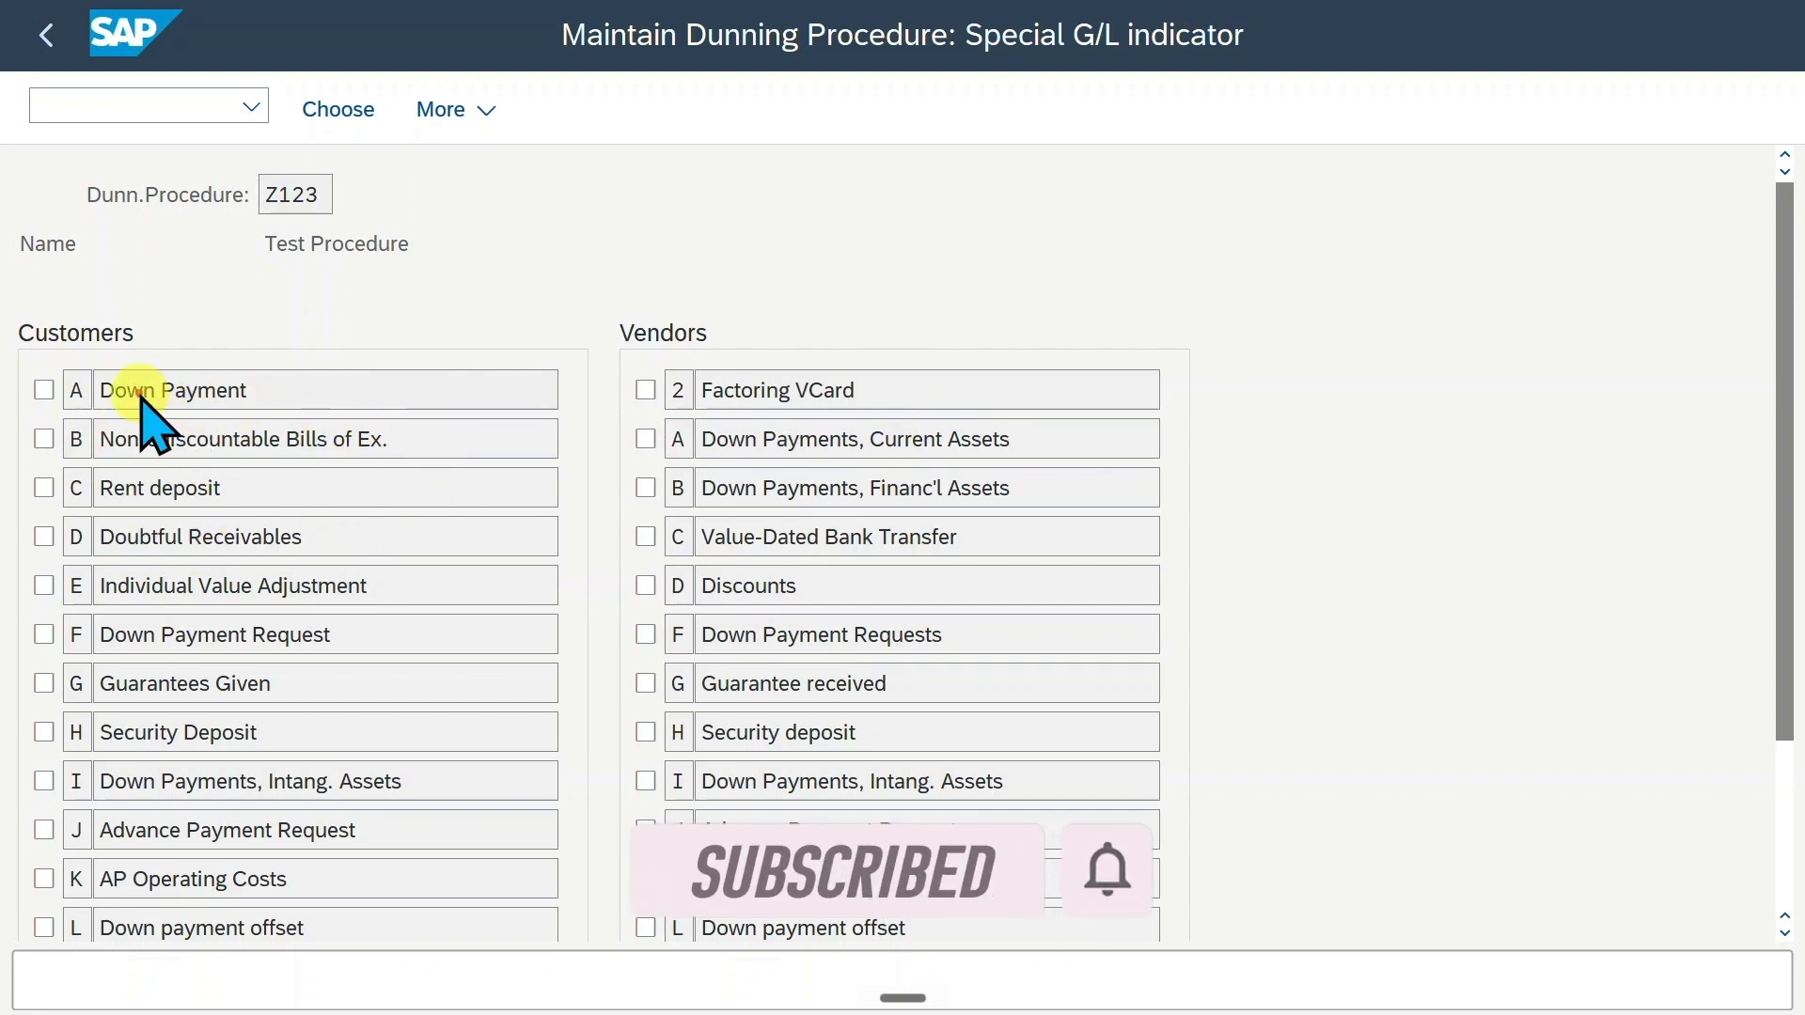
click(44, 390)
scroll(1049, 515, down, 1)
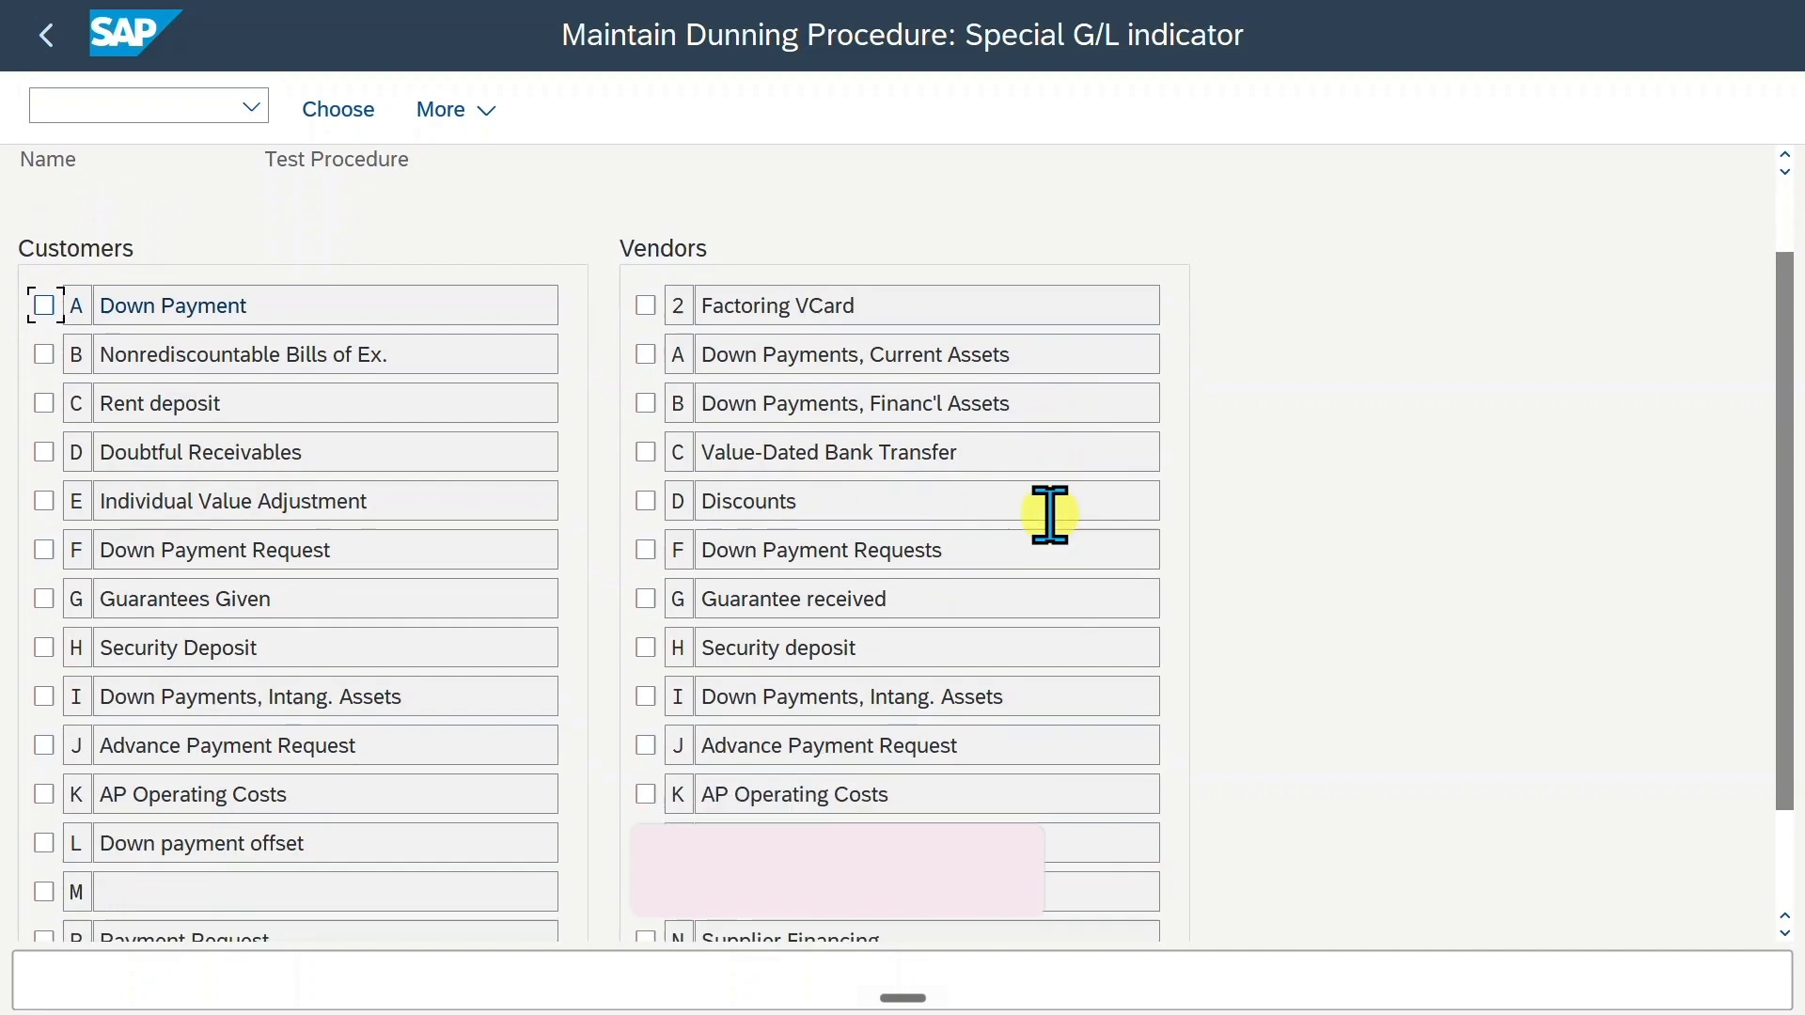
scroll(1049, 515, down, 1)
scroll(1049, 516, up, 2)
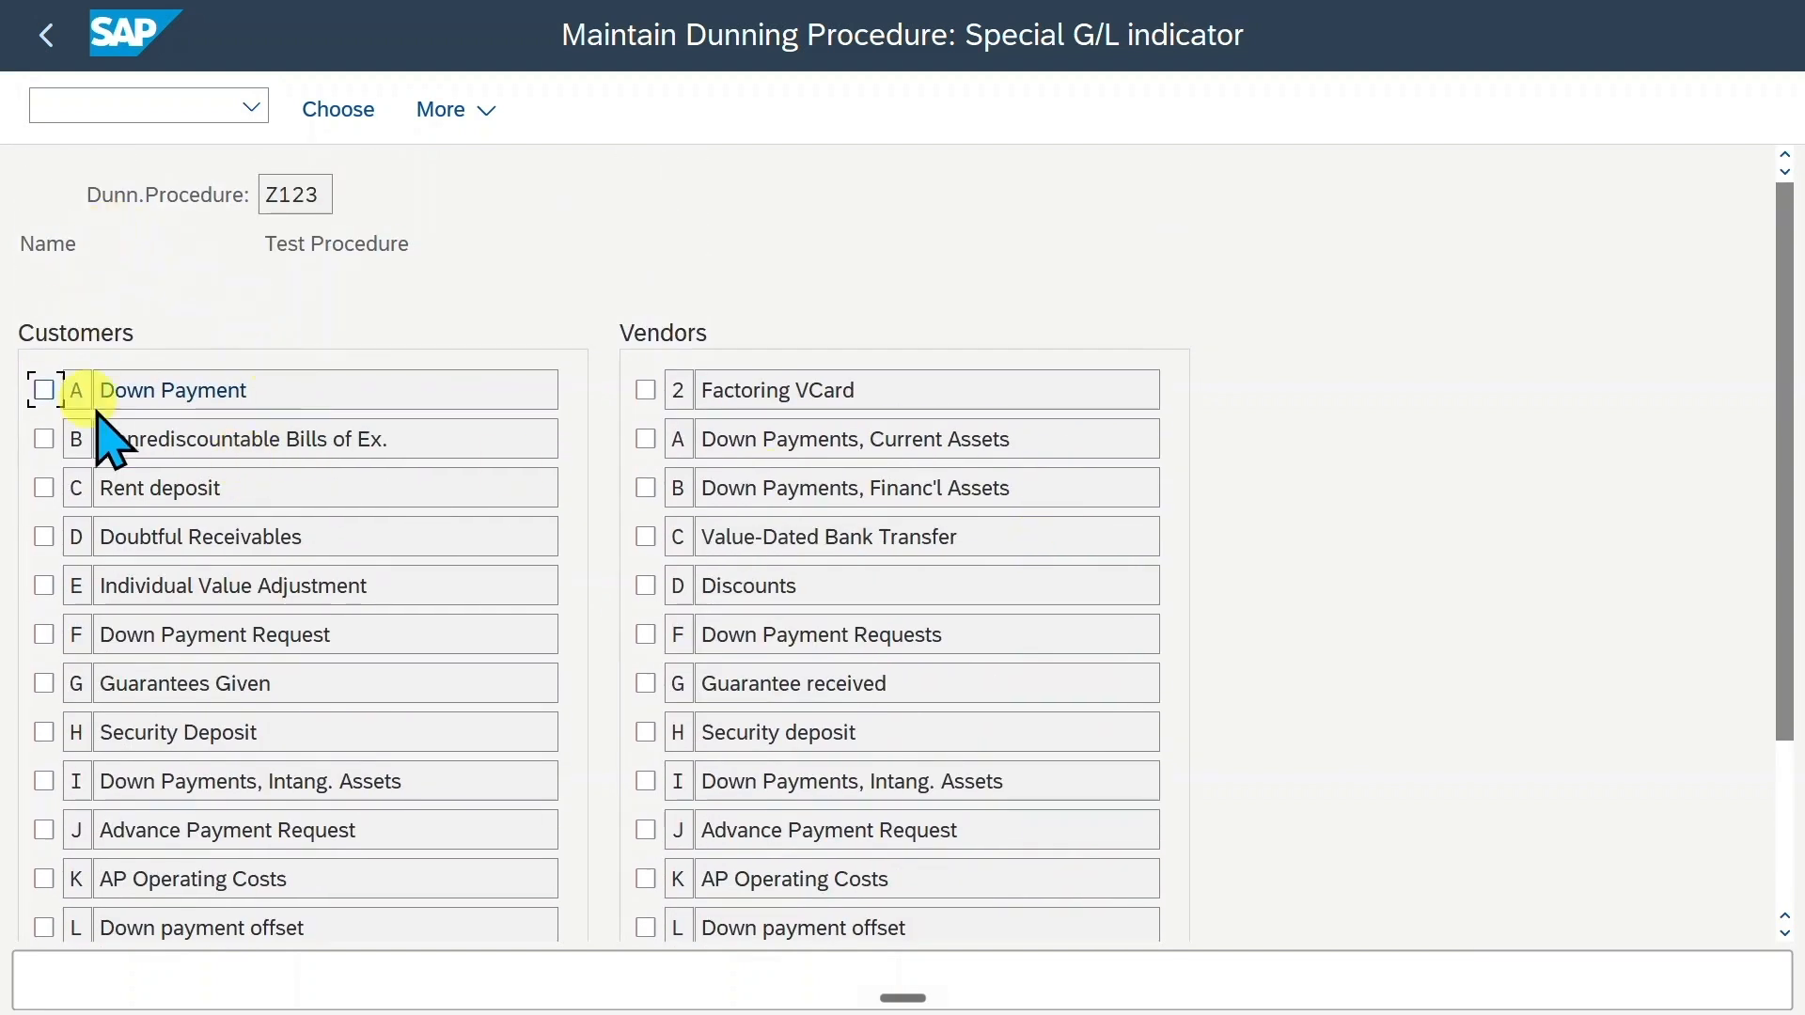
Select the customer indicators Down Payment, Nonrediscountable Bills of Ex. and Rent deposit, and clear all three again
click(44, 390)
click(44, 439)
click(44, 488)
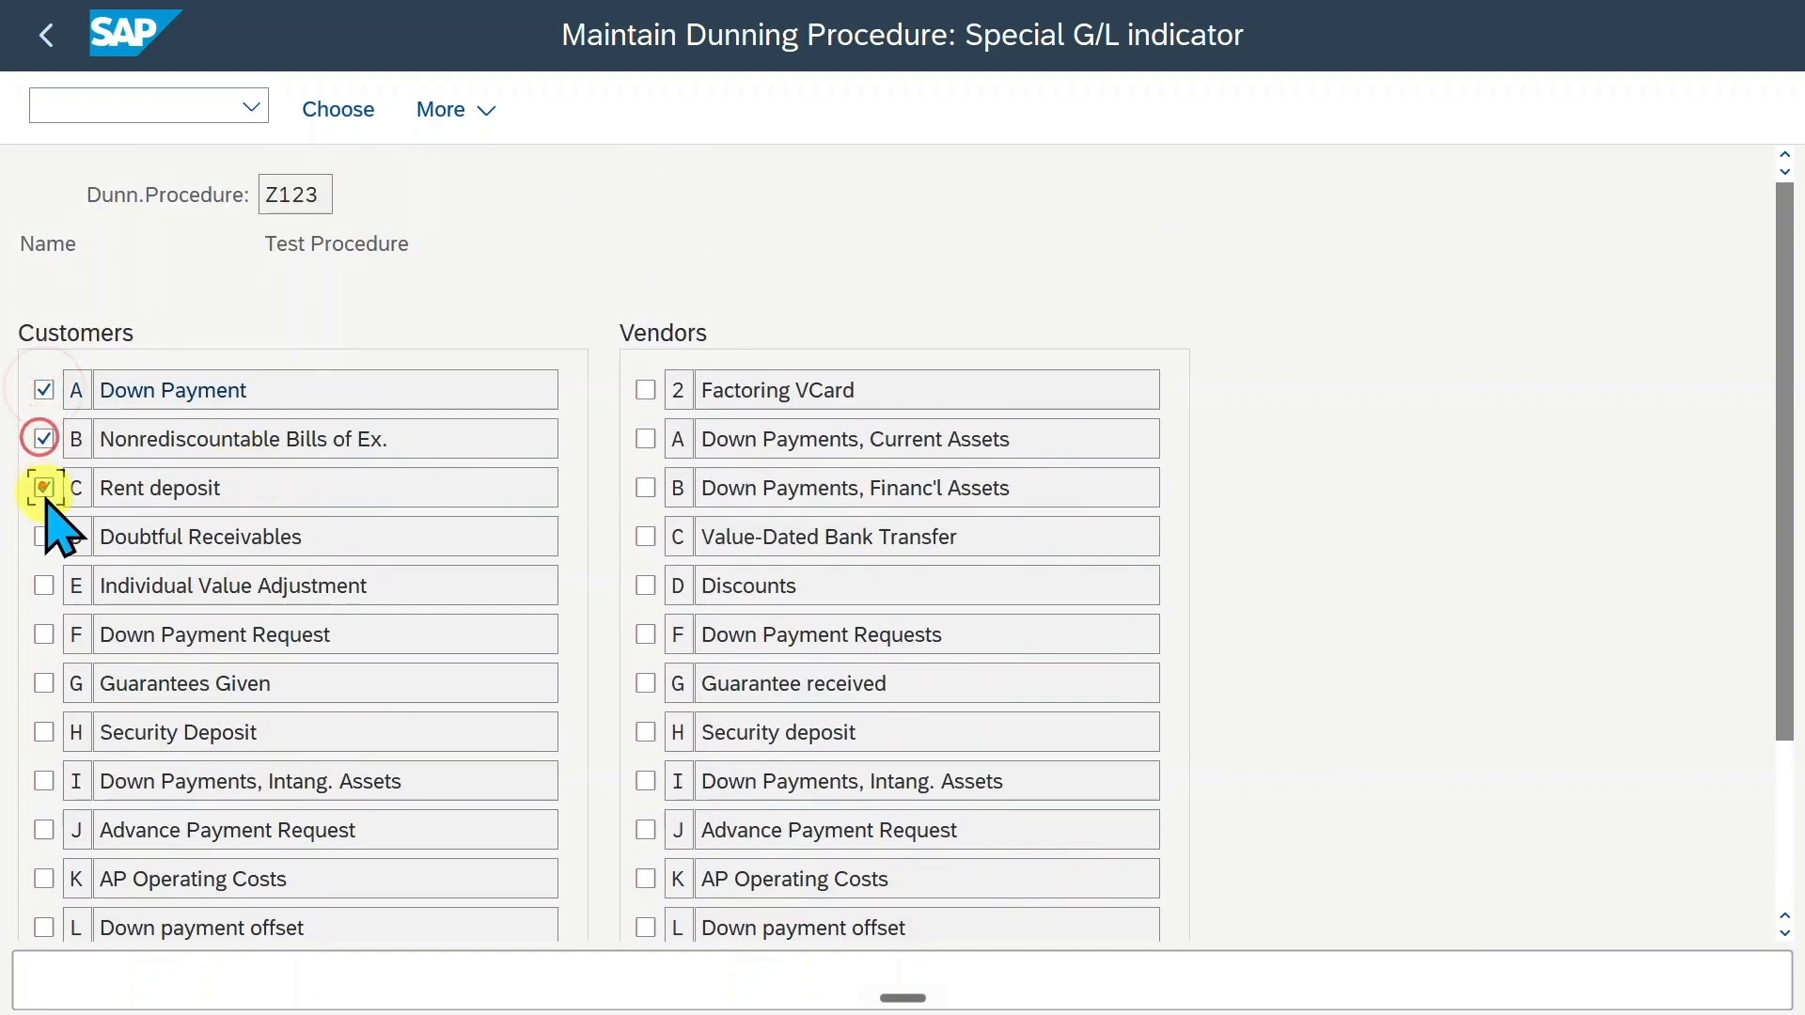
click(45, 487)
click(44, 439)
click(44, 390)
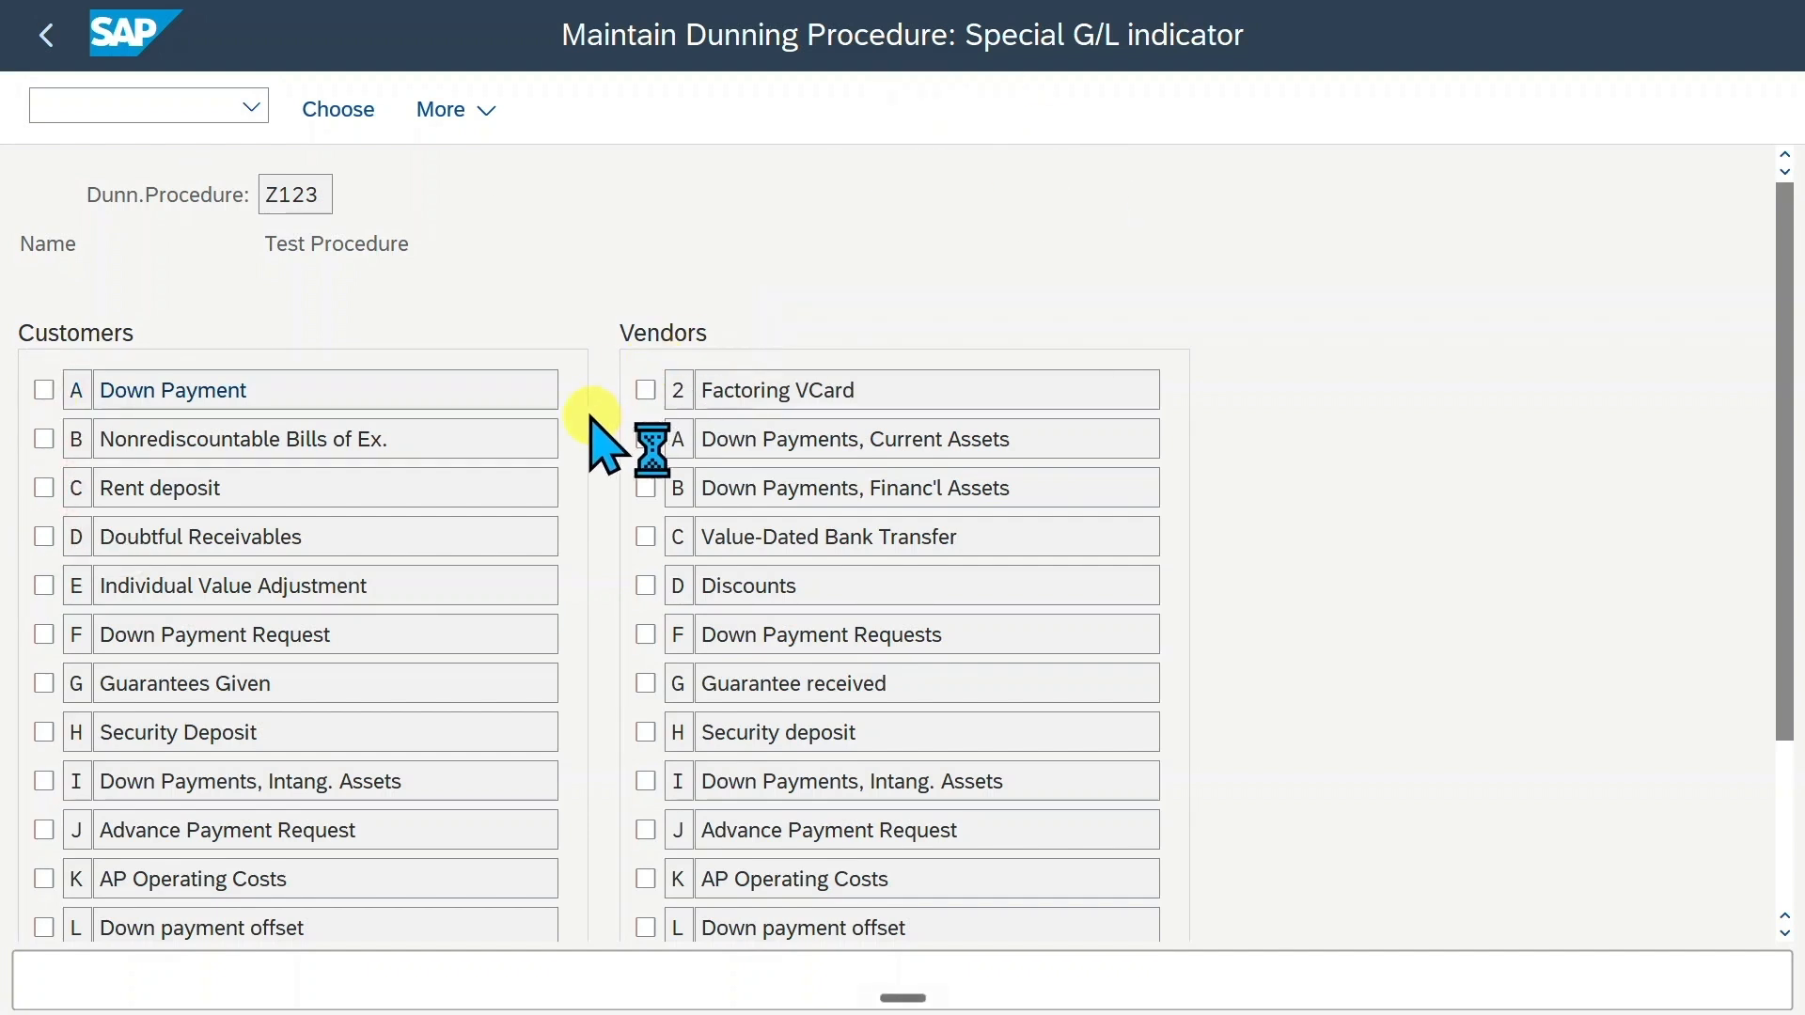
Open the business partner transaction in a new session with the command /obp
click(121, 107)
text(/)
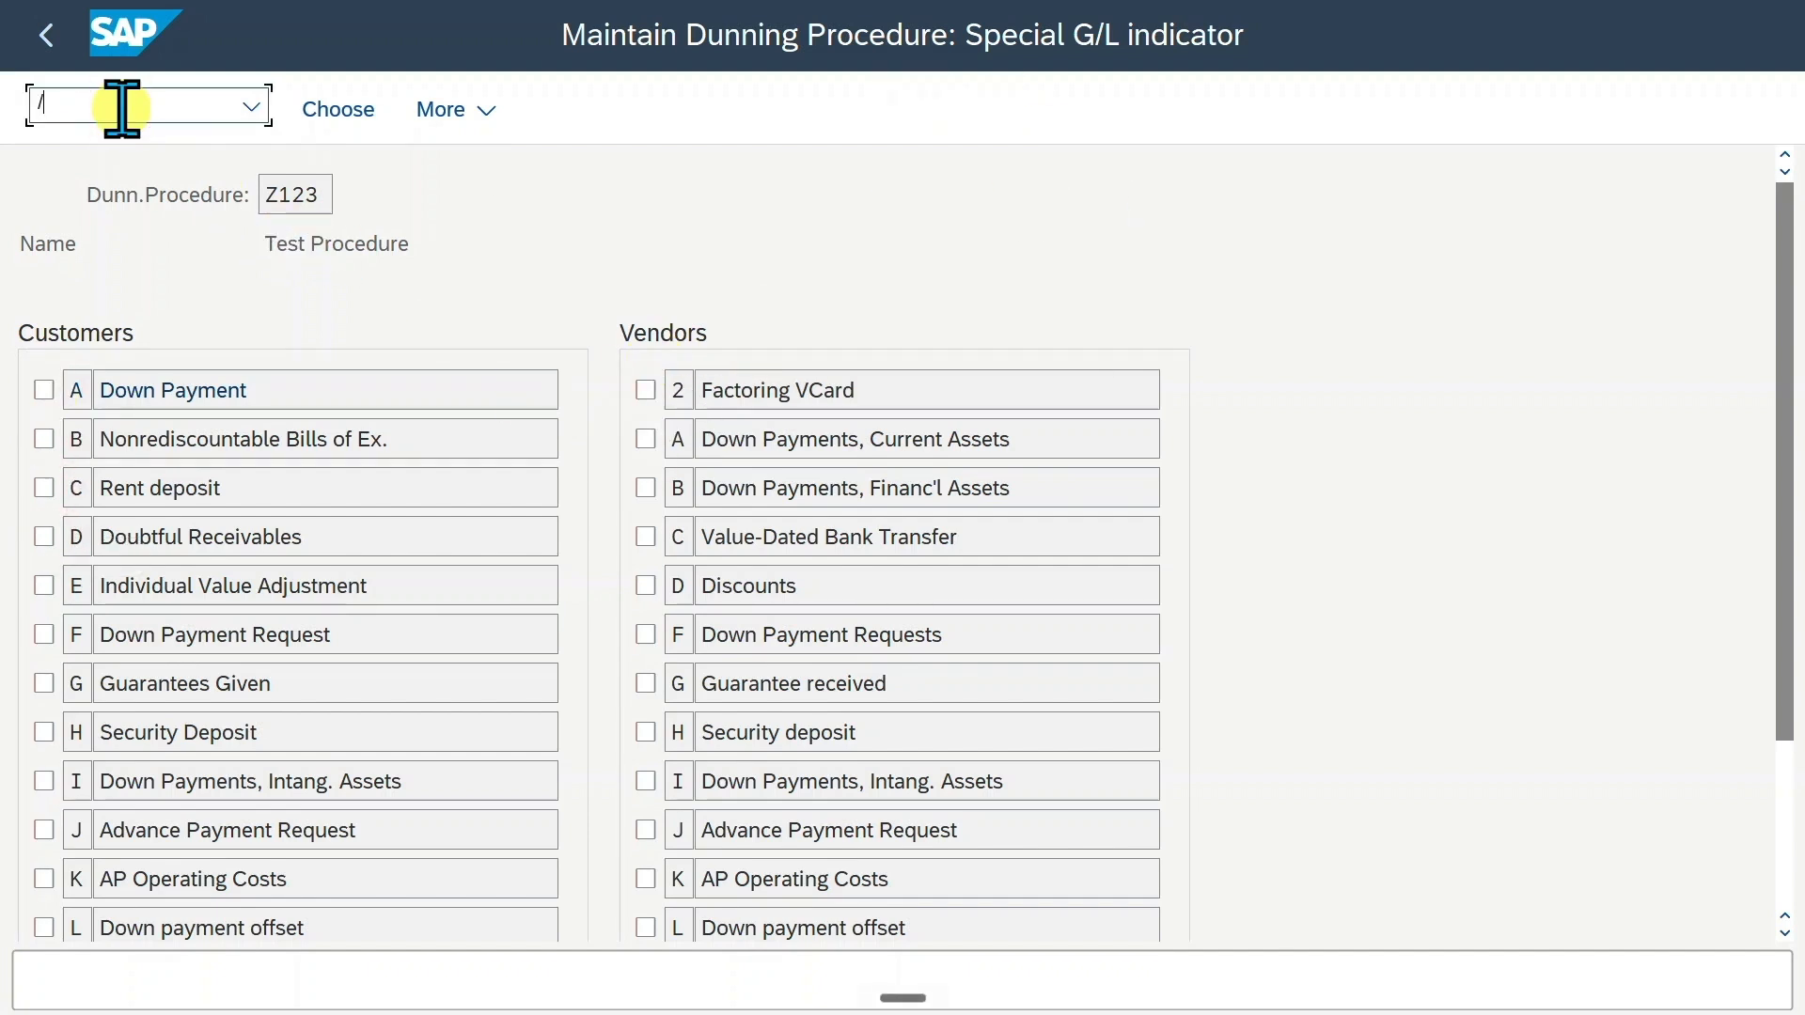
text(obp)
key(Return)
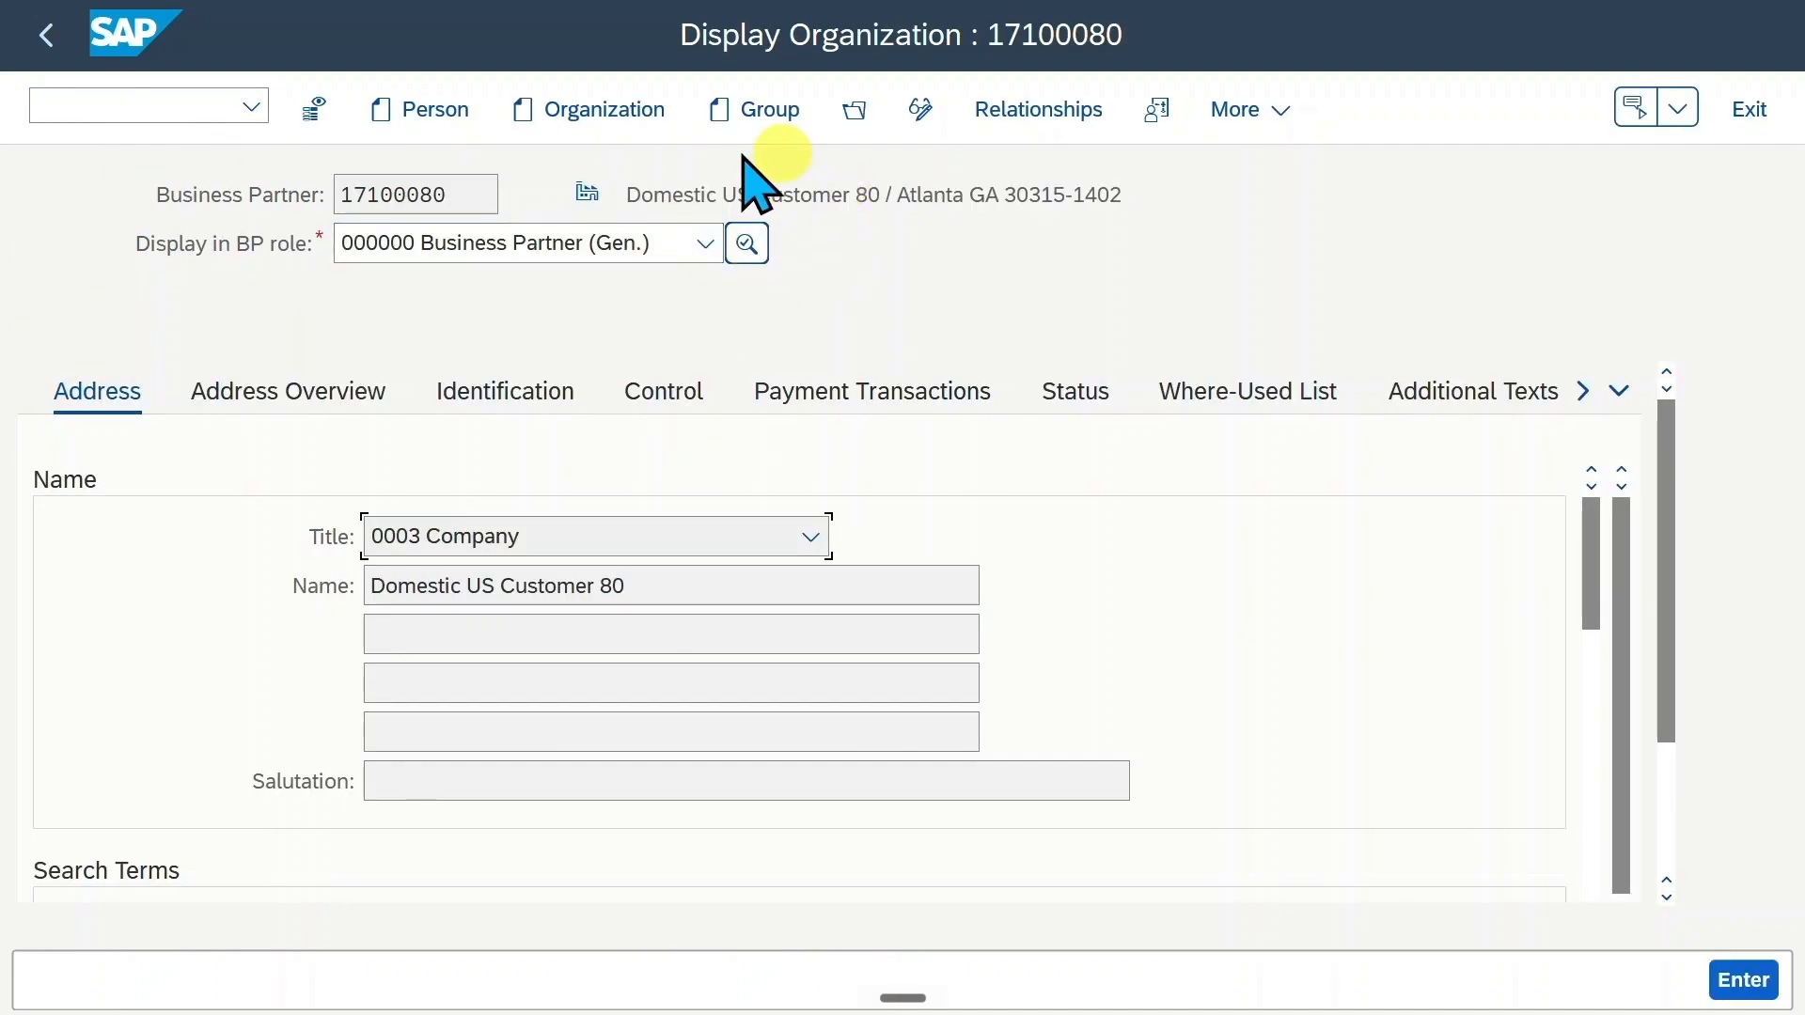
Display the business partner in role FLCU00 FI Customer and open its company code data
click(705, 244)
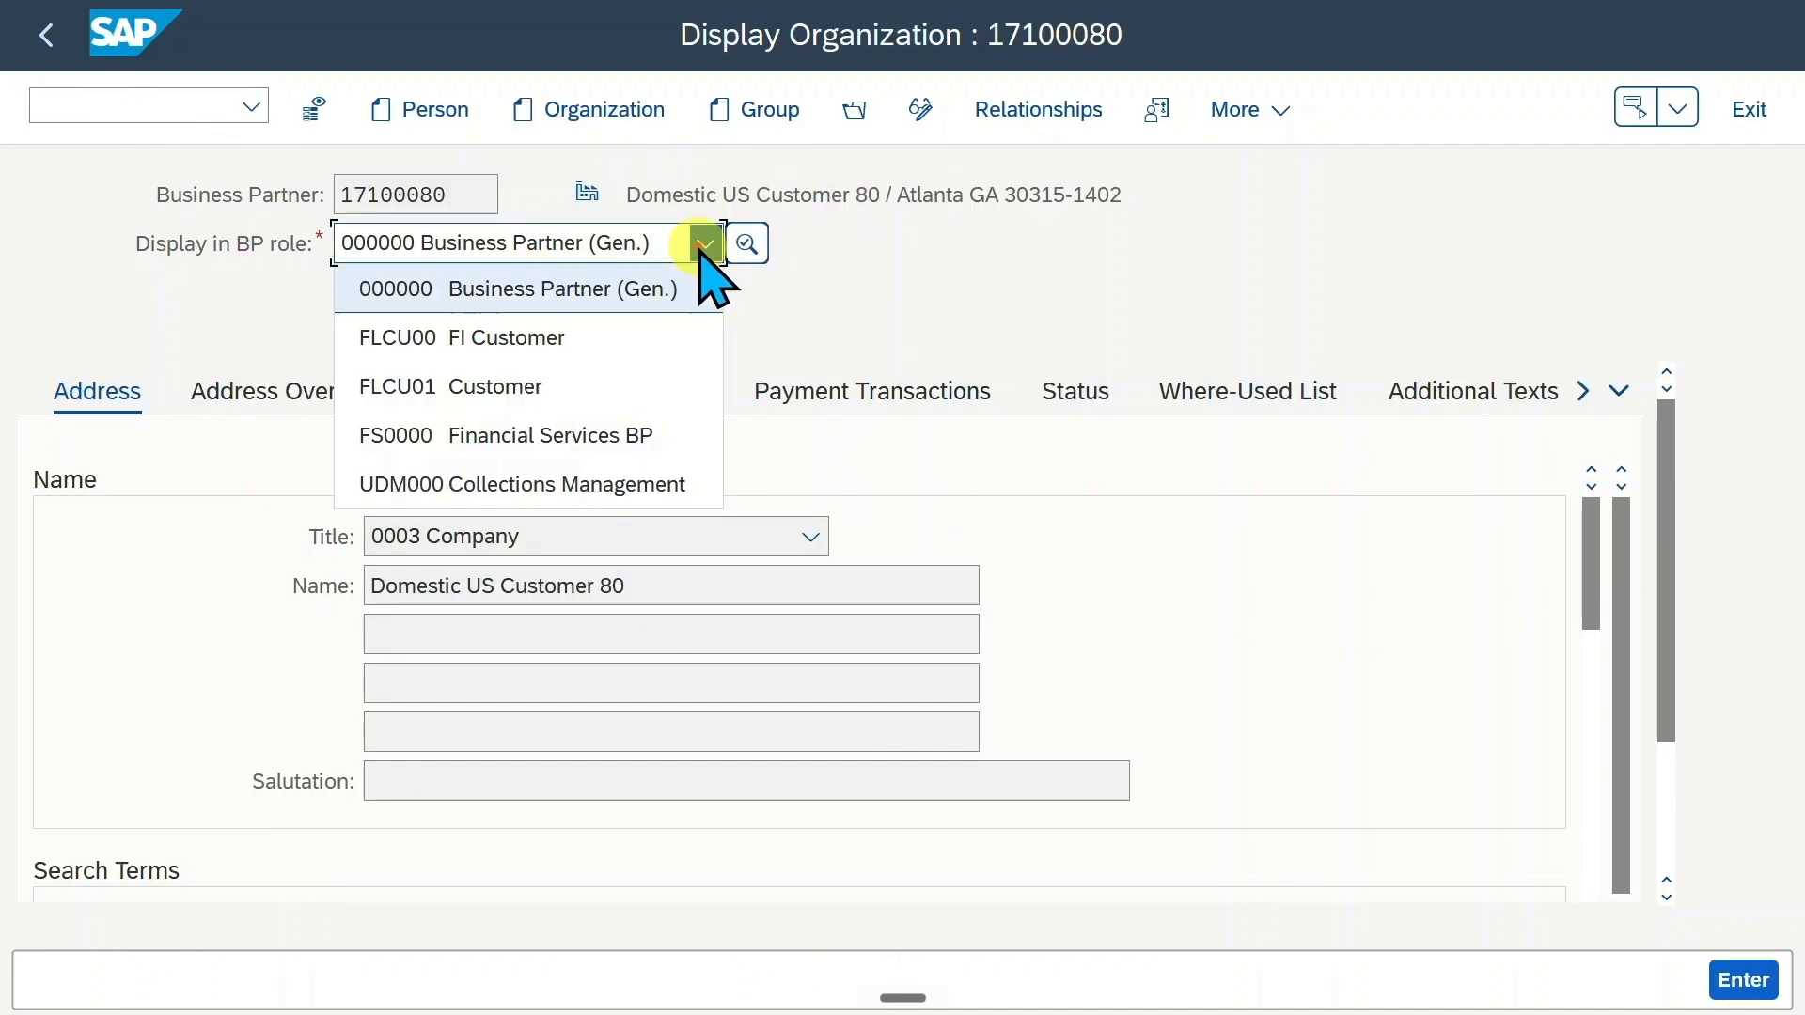
click(593, 346)
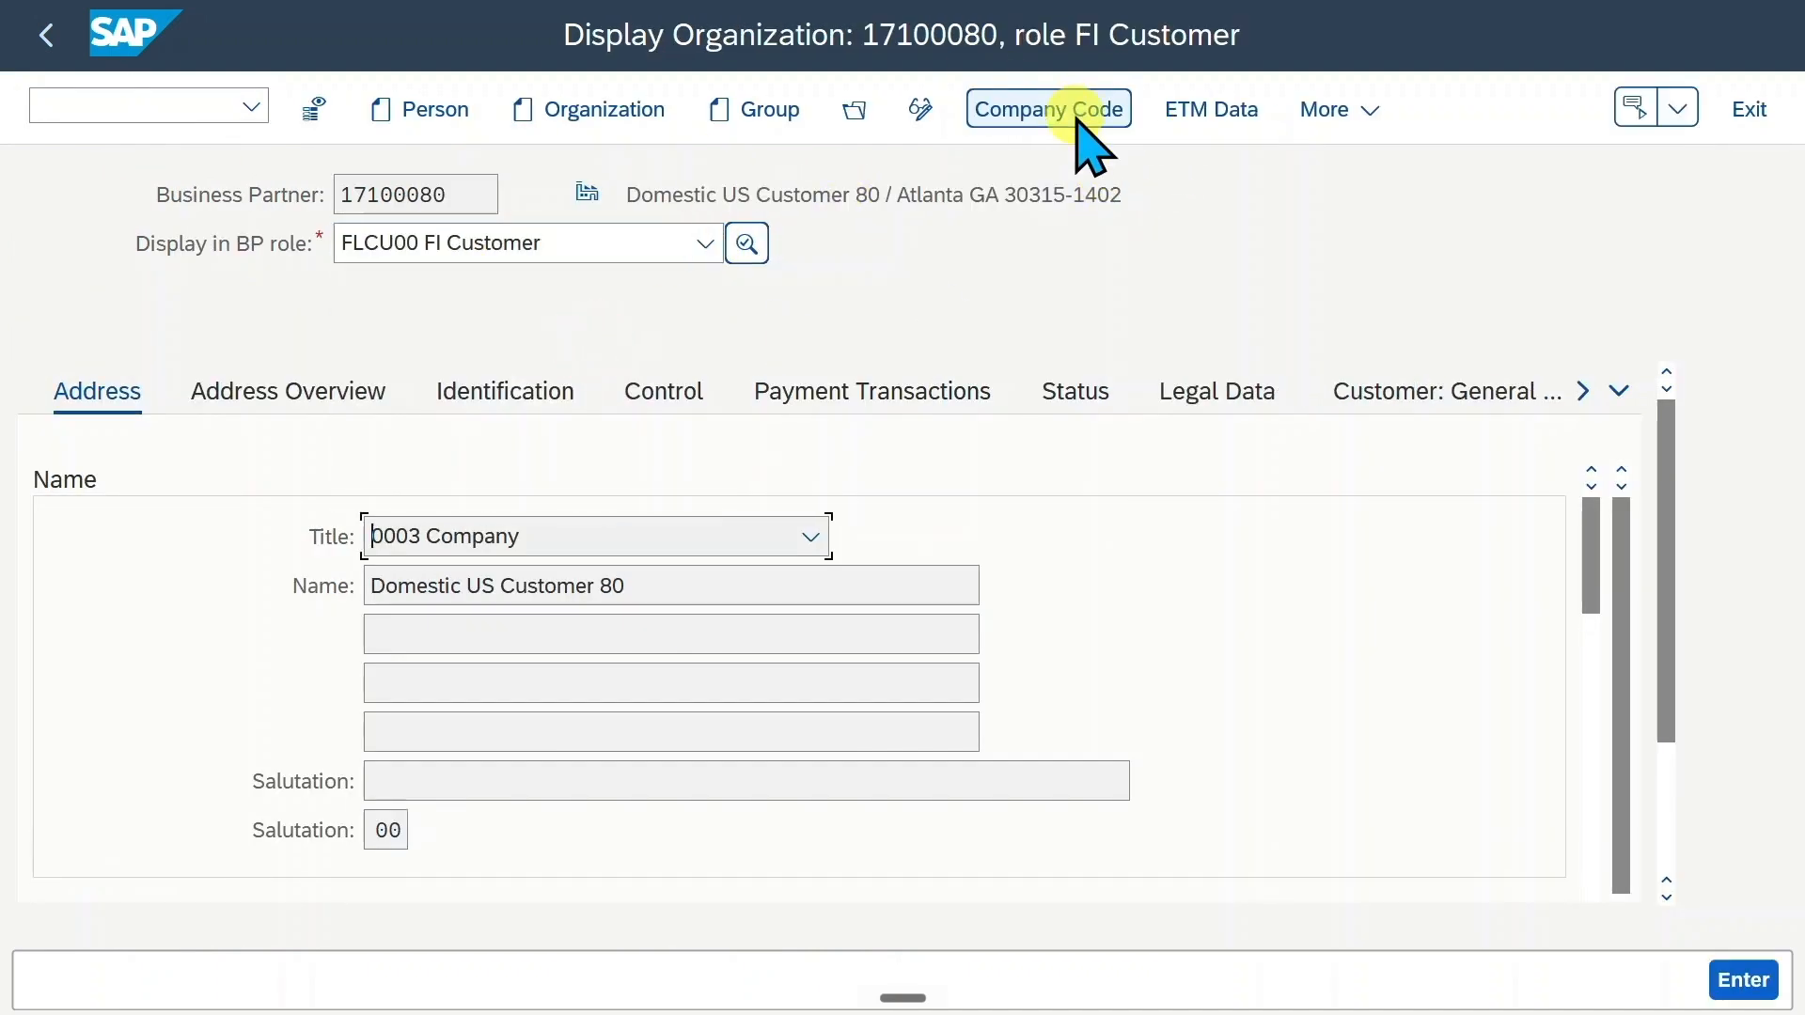
click(1074, 111)
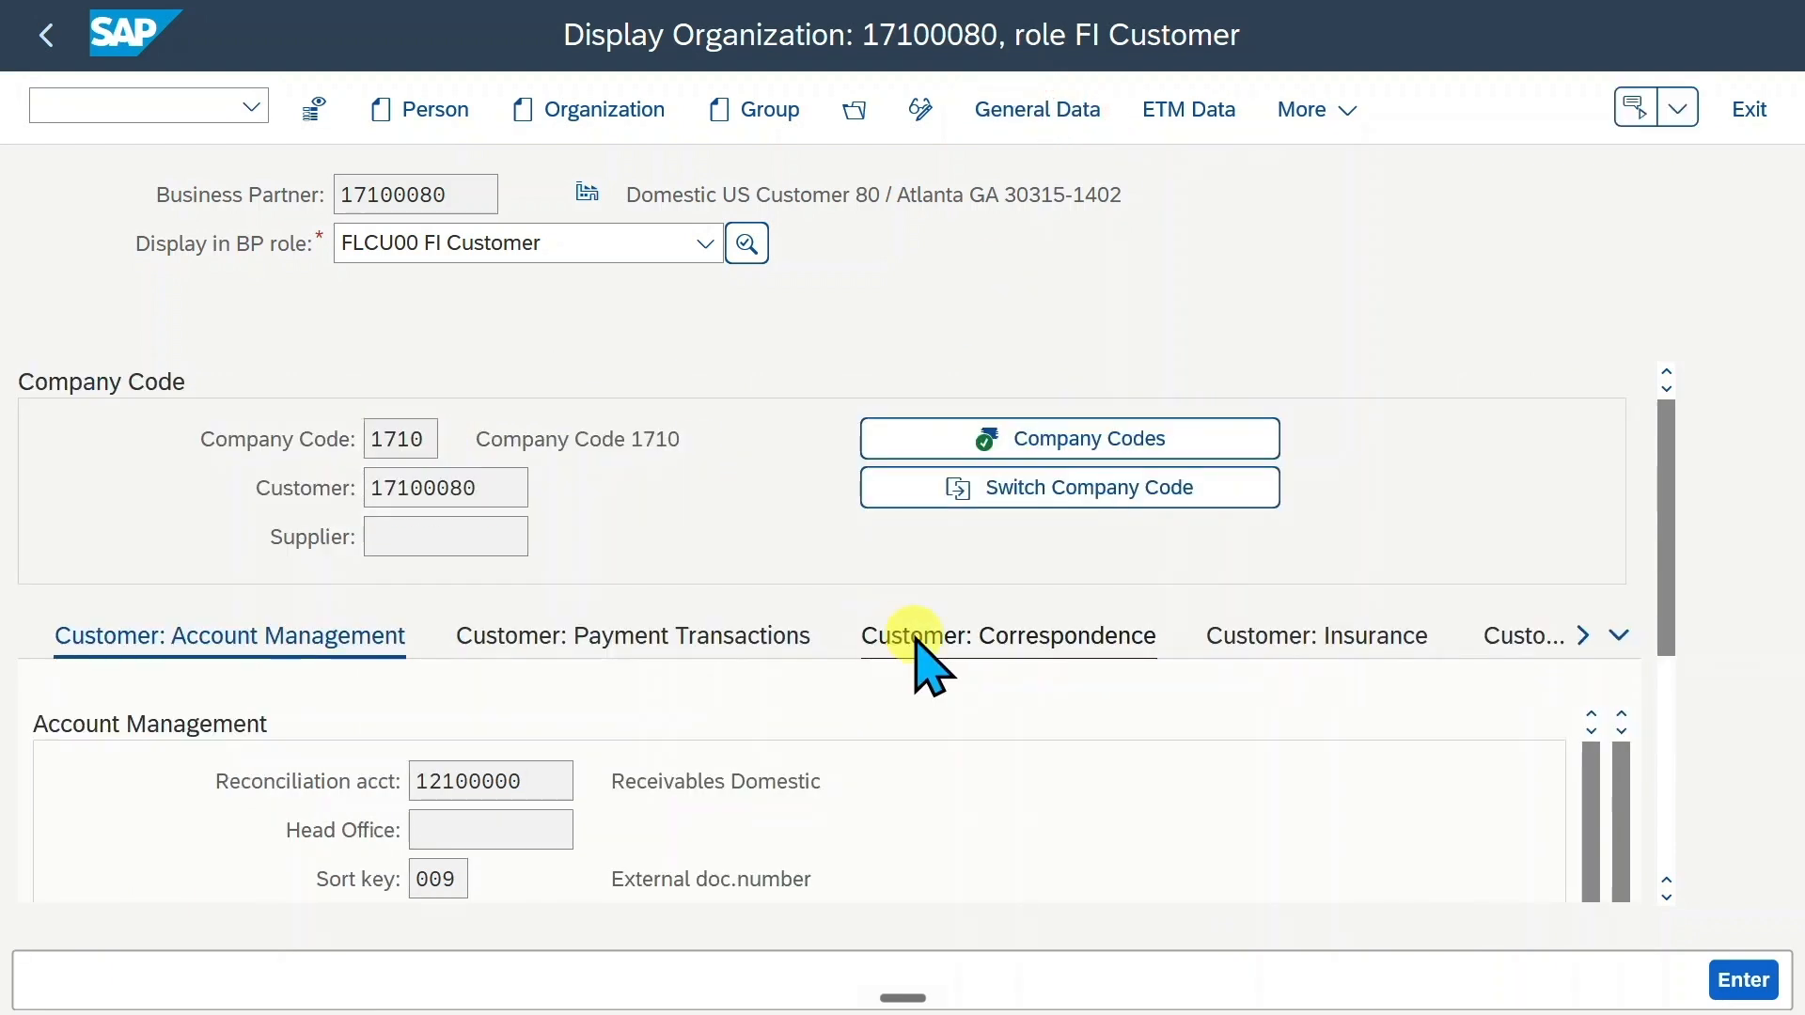
Locate the Dunning Procedure field in the customer's correspondence data for company code 1710
click(914, 634)
drag(1666, 553, 1702, 698)
scroll(463, 604, up, 3)
click(435, 782)
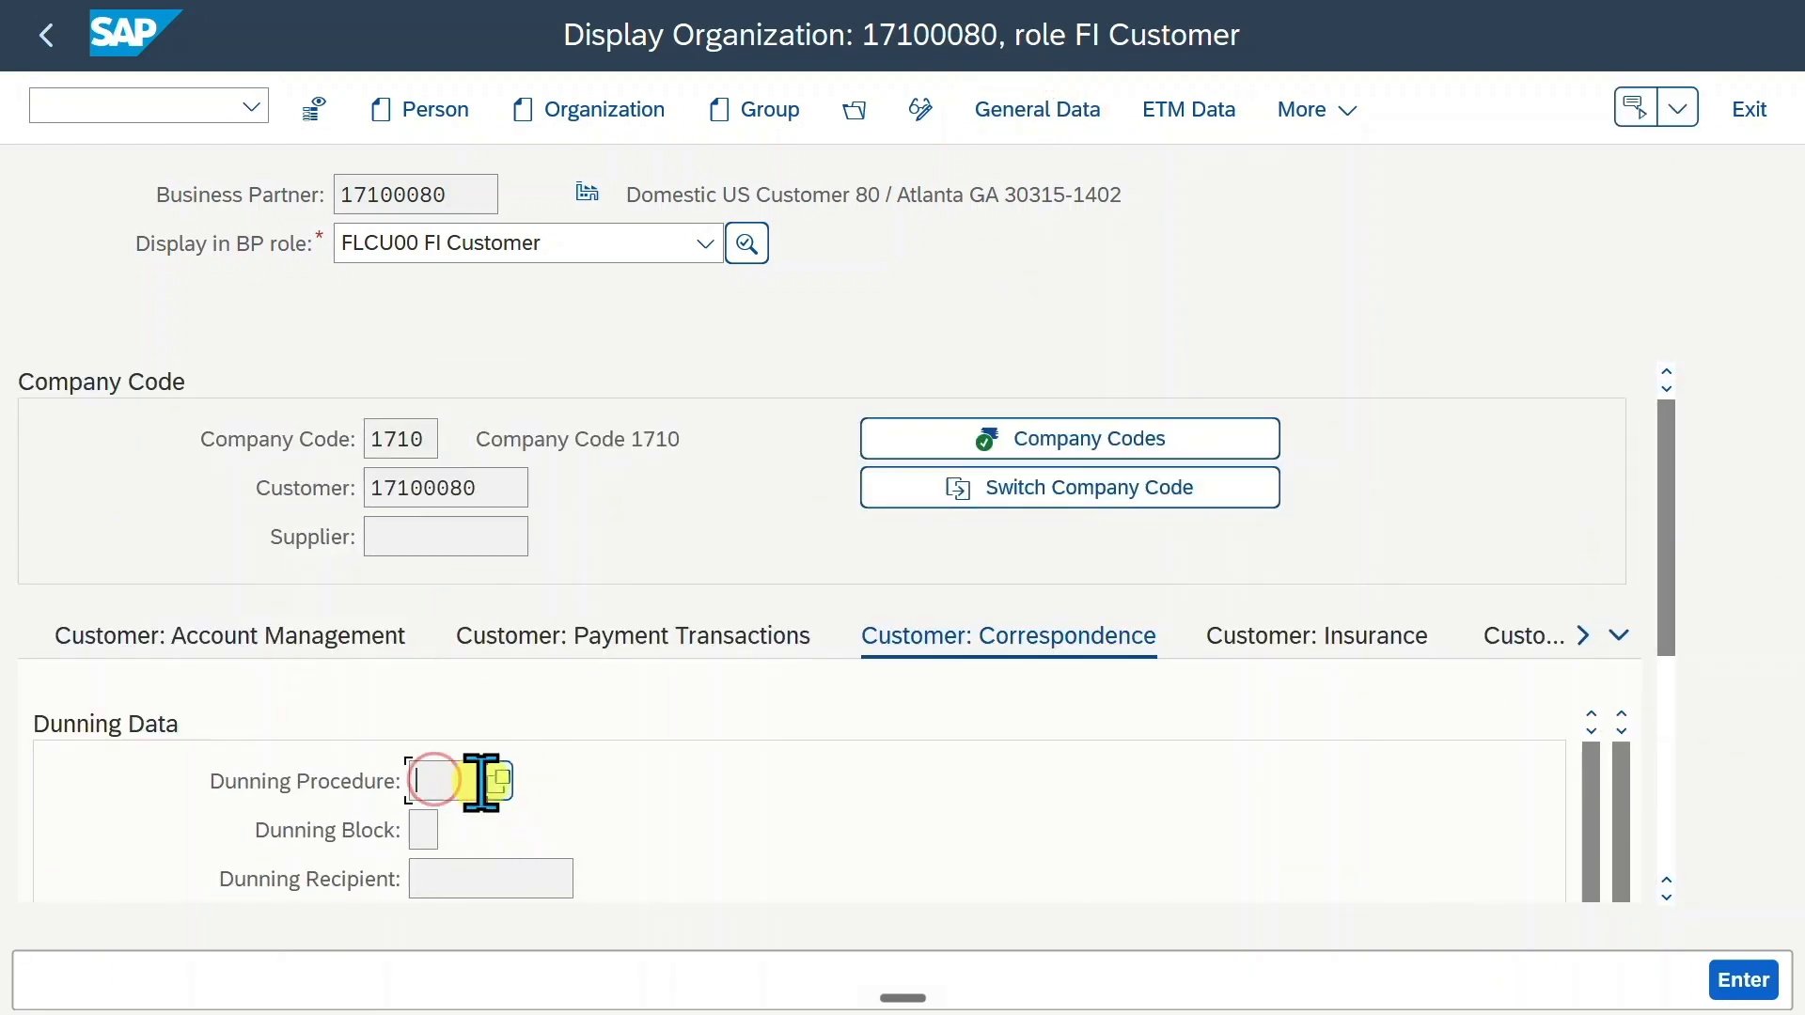